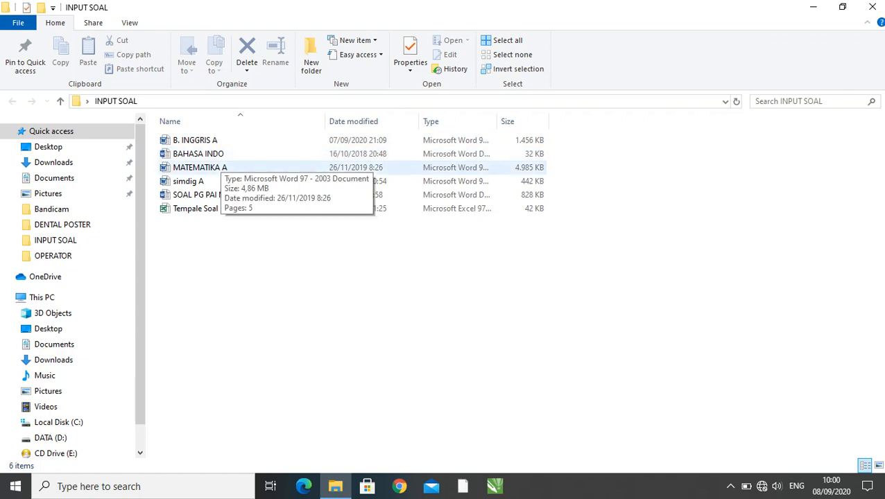
# - Open the MATEMATIKA A document from the INPUT SOAL folder and go to its multiple-choice questions
pyautogui.doubleClick(208, 168)
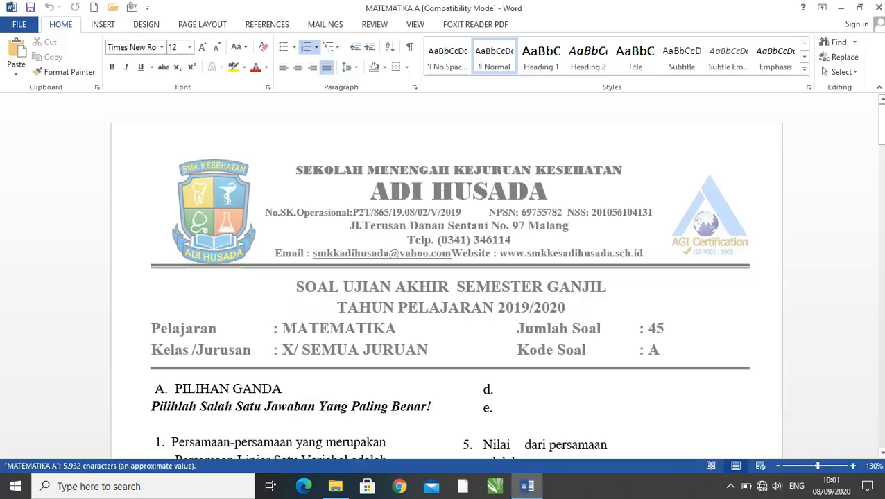
pyautogui.scroll(-4, 443, 280)
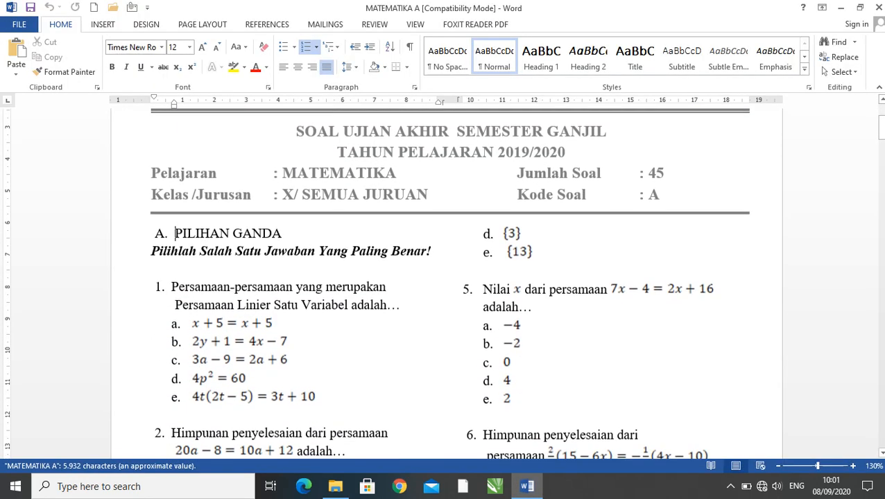
pyautogui.scroll(-2, 442, 281)
pyautogui.scroll(4, 442, 280)
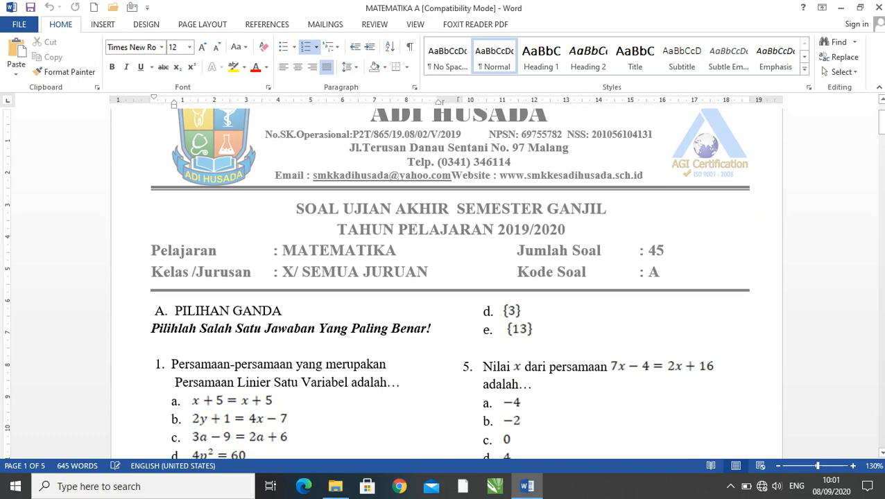
pyautogui.scroll(-2, 442, 281)
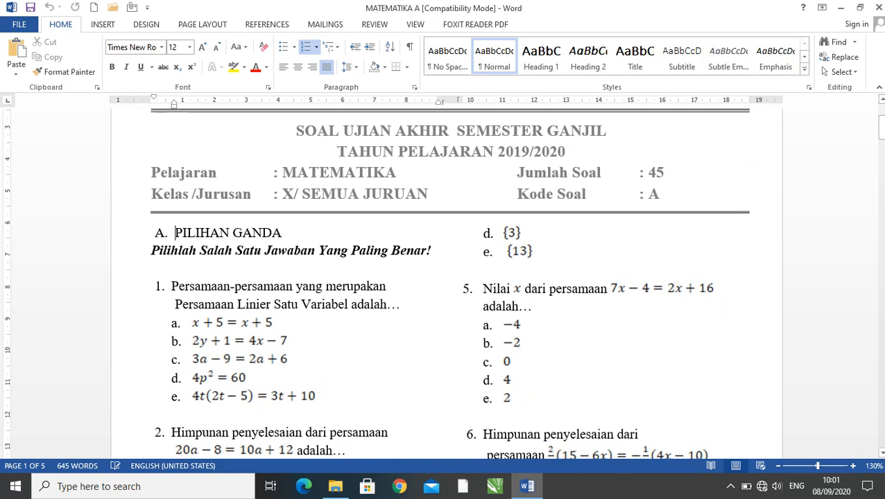
pyautogui.scroll(-2, 443, 281)
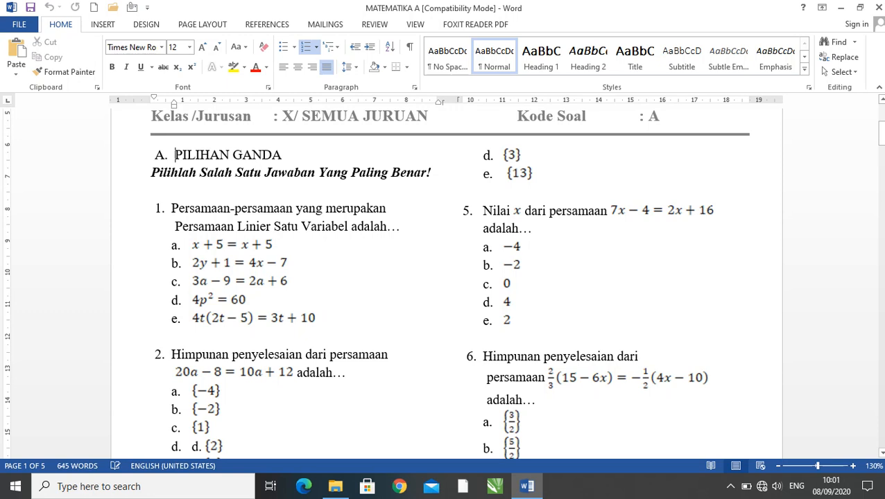
pyautogui.scroll(-1, 444, 283)
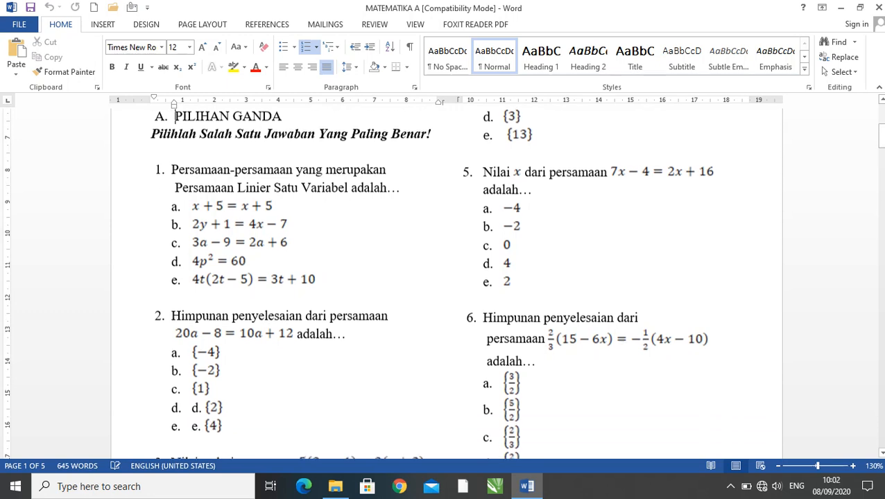
# - Check how the equations are embedded in the answer options of question 1 and review the questions that follow
pyautogui.click(240, 224)
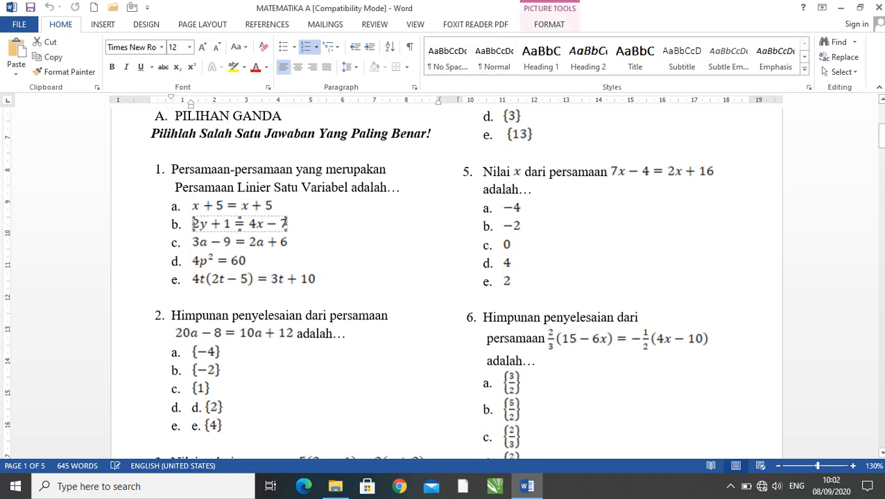
pyautogui.click(219, 262)
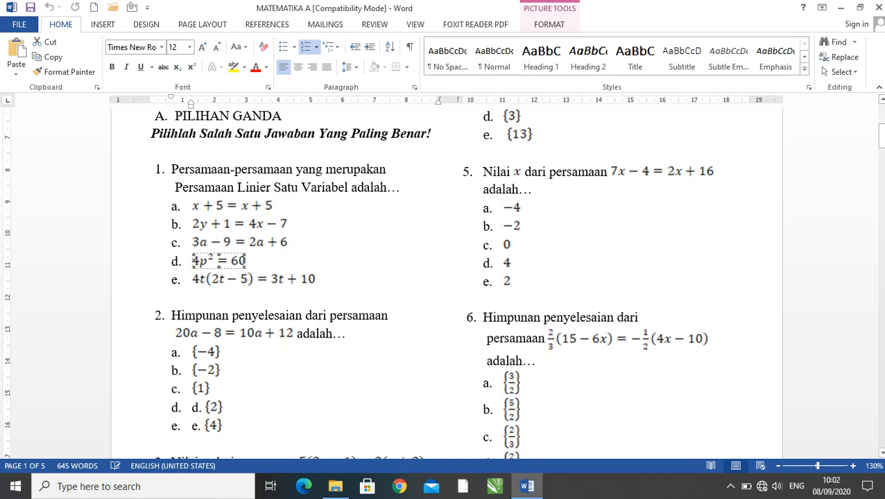
pyautogui.scroll(-20, 444, 283)
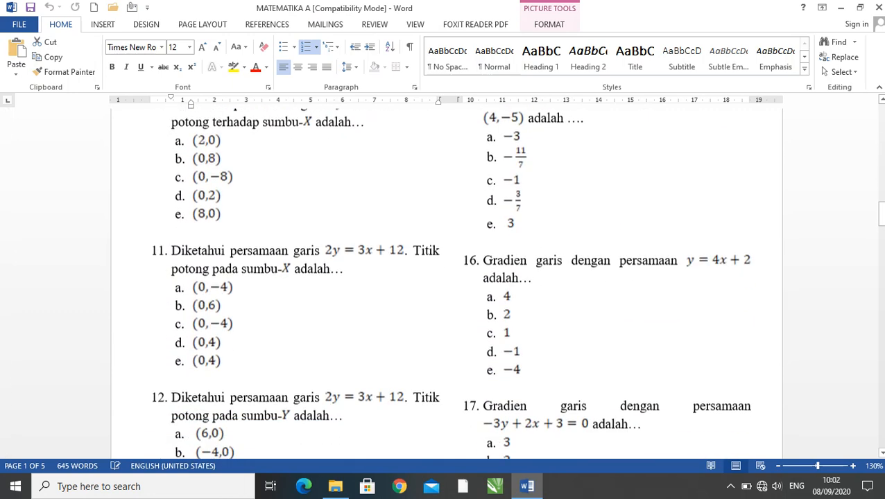
pyautogui.scroll(20, 444, 283)
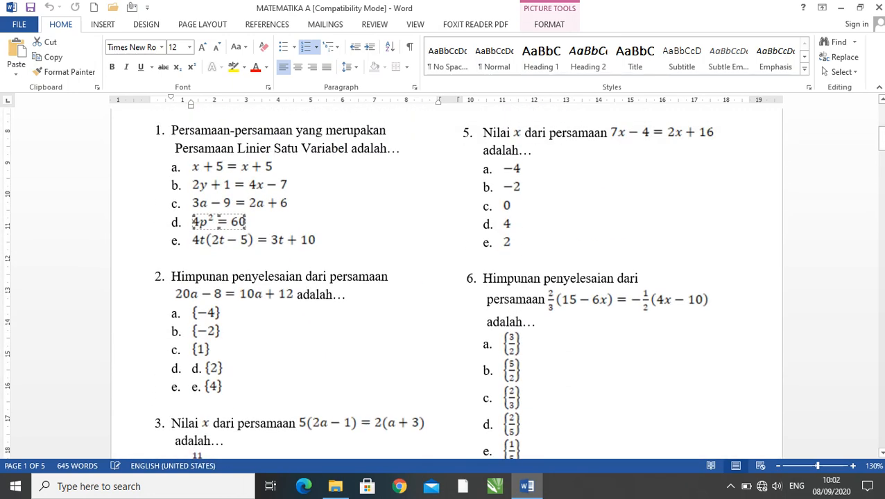
pyautogui.scroll(5, 443, 282)
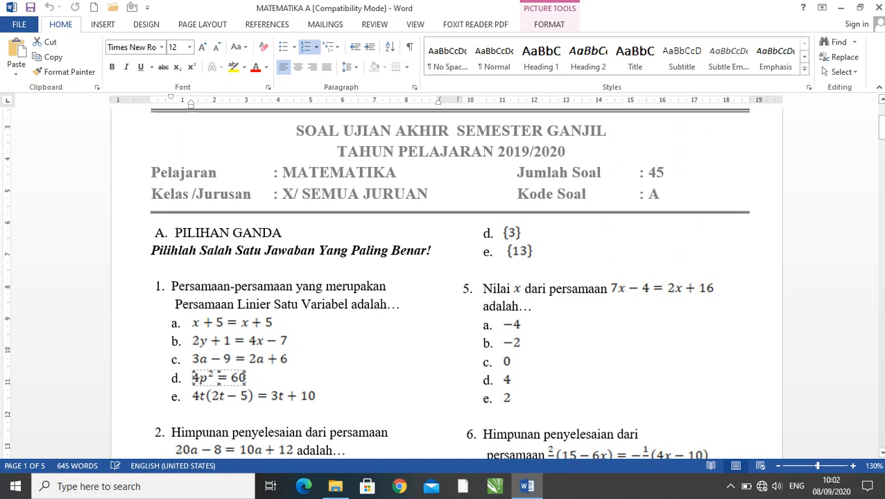
pyautogui.scroll(-2, 444, 277)
pyautogui.scroll(-1, 444, 278)
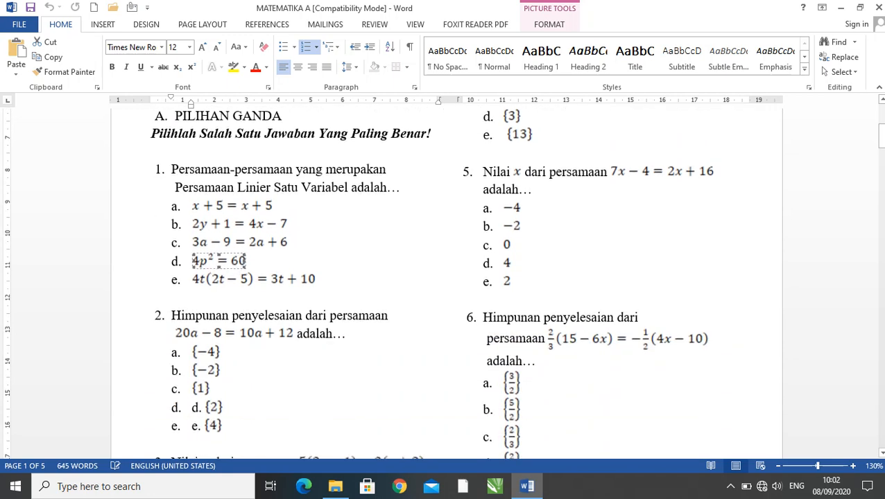
pyautogui.scroll(-1, 444, 277)
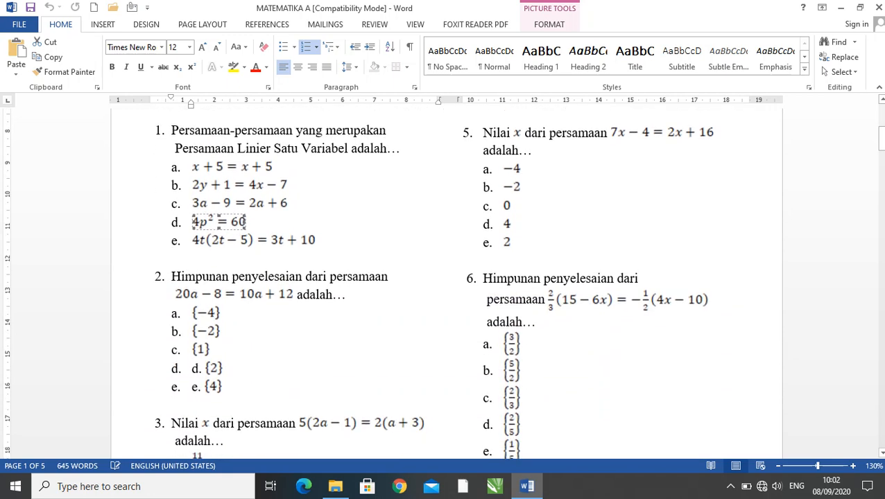
pyautogui.scroll(-1, 444, 277)
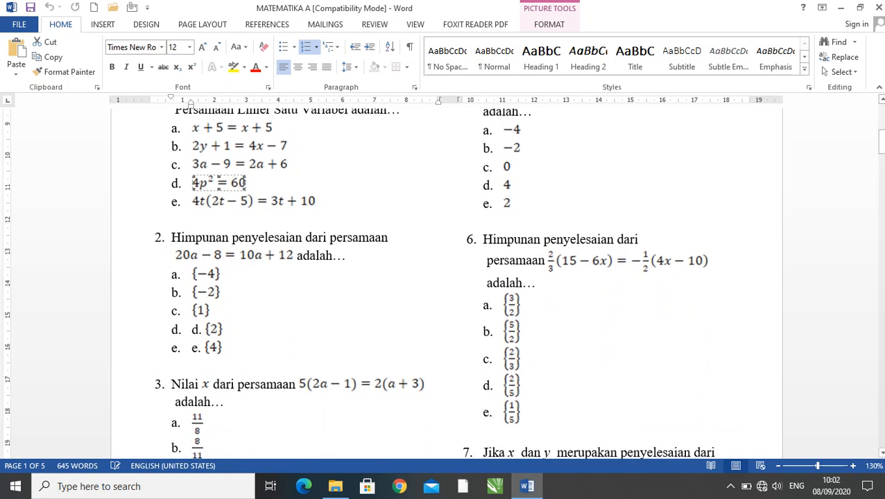
# - Examine question 6, including its fraction equation and answer options, and compare it with the surrounding questions
pyautogui.click(483, 240)
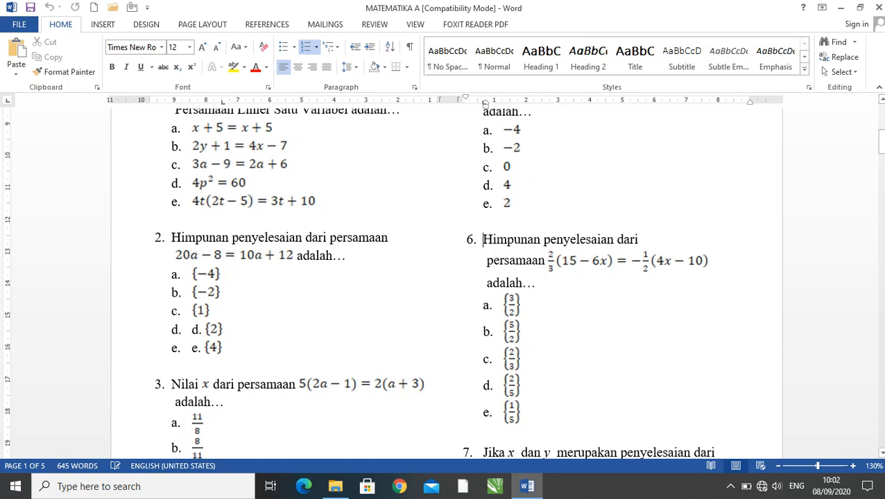
pyautogui.click(626, 261)
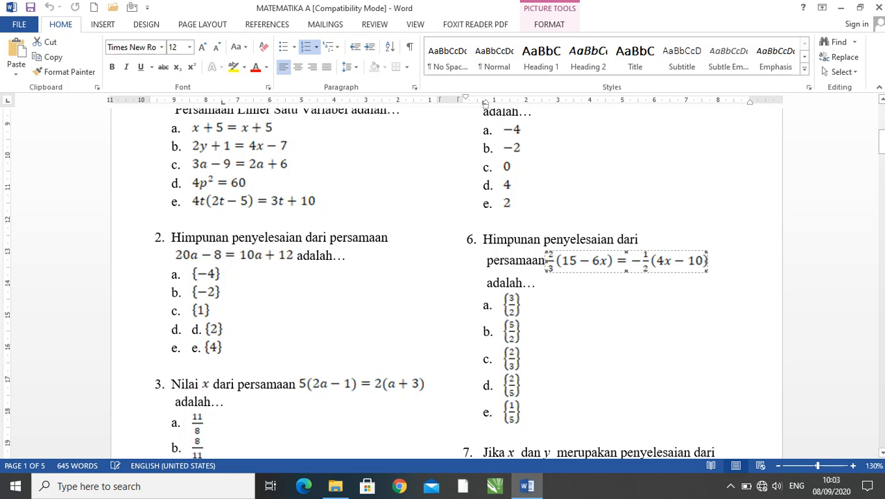
pyautogui.click(559, 306)
pyautogui.scroll(1, 559, 306)
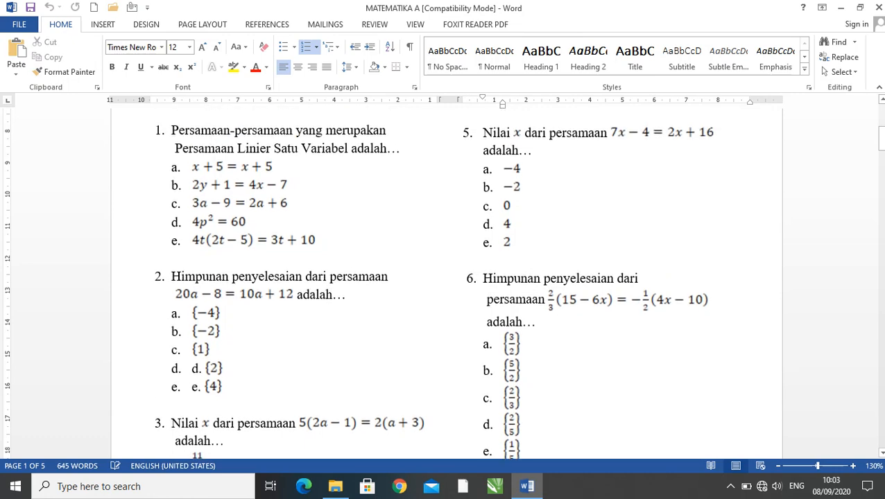
pyautogui.scroll(2, 559, 306)
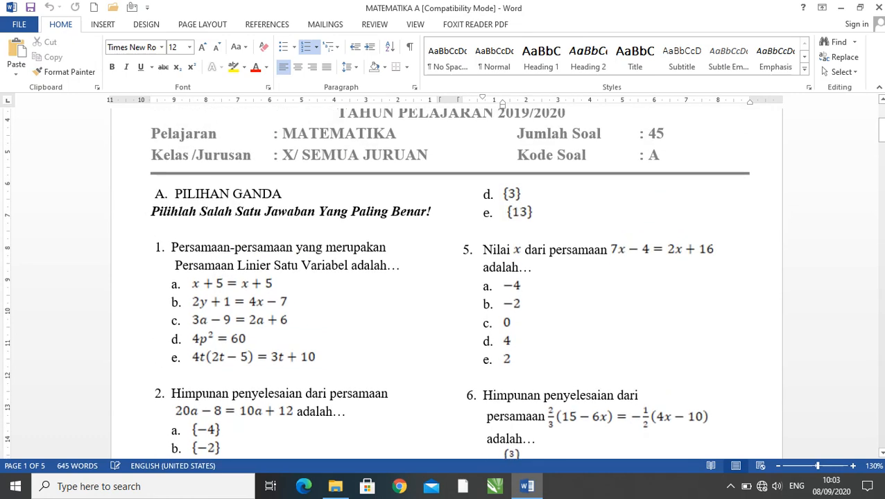
pyautogui.scroll(-1, 559, 306)
pyautogui.scroll(-4, 558, 306)
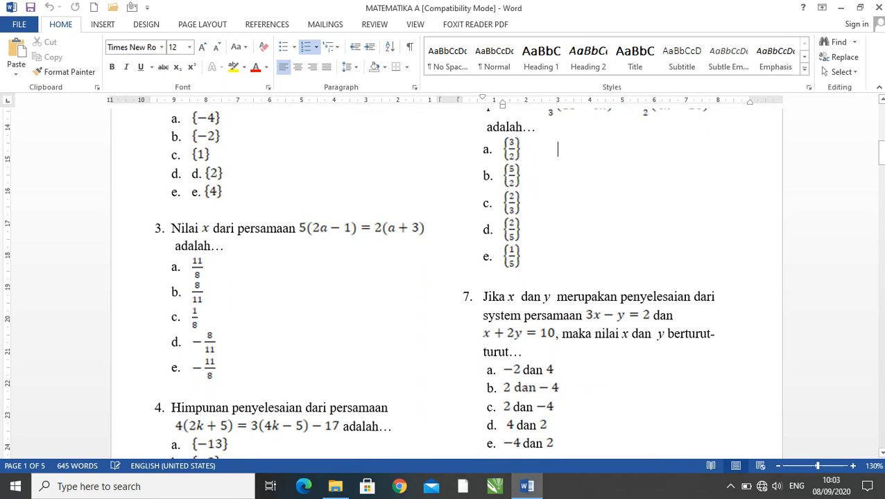
pyautogui.scroll(1, 558, 306)
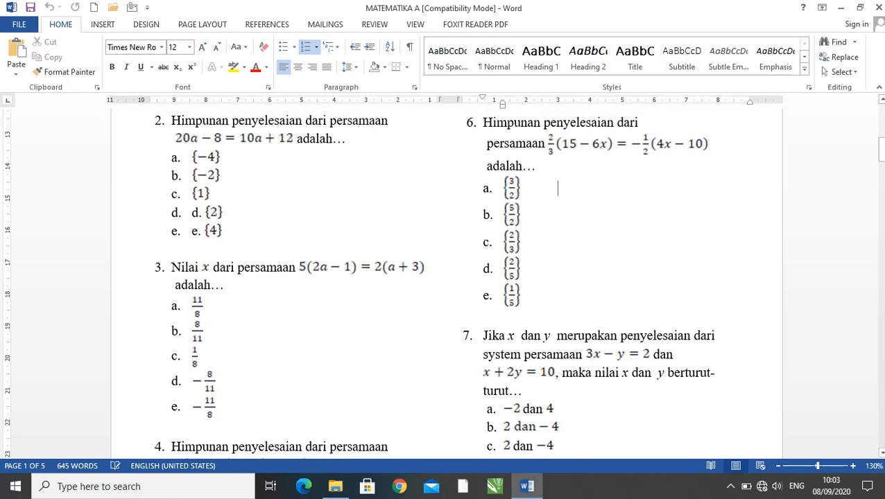
pyautogui.scroll(1, 559, 306)
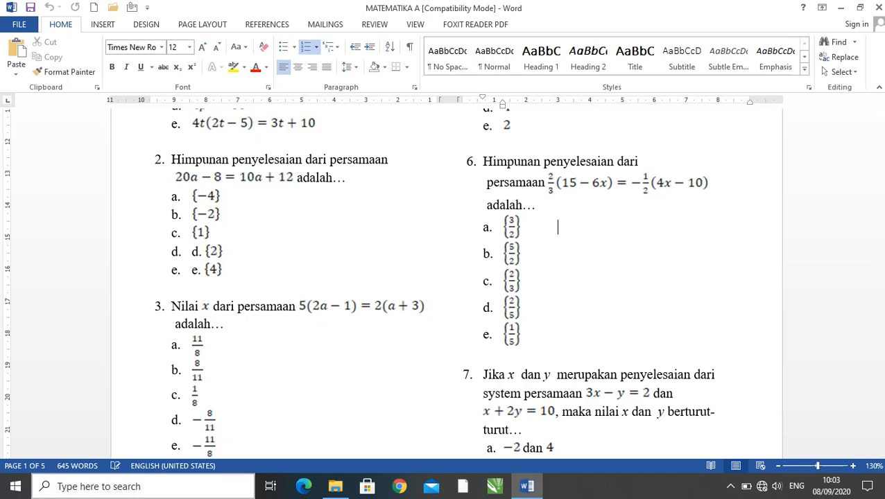
# - Launch Snipping Tool and capture the text and equation of question 6, without its number or answer options
pyautogui.press('super+s')
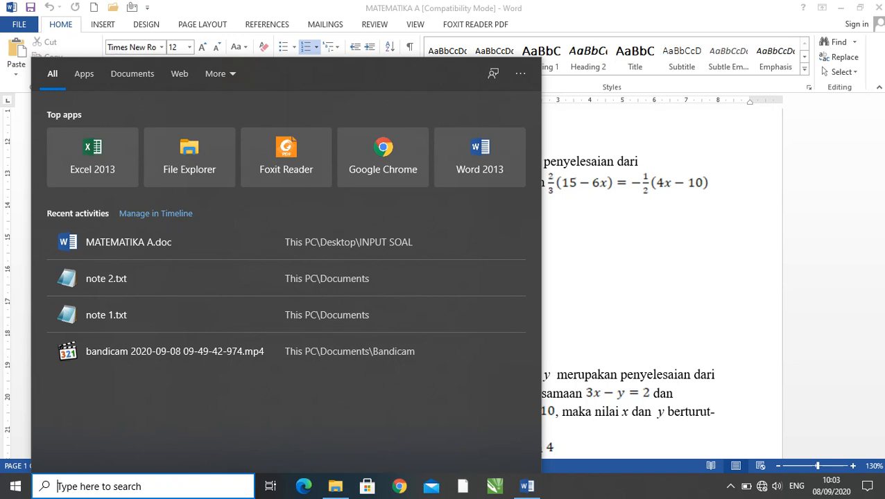
pyautogui.write('snipi')
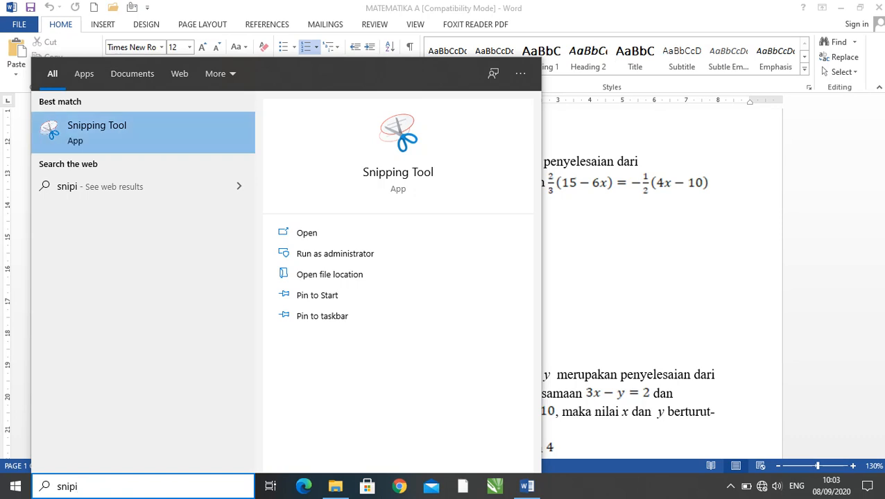
pyautogui.press('Return')
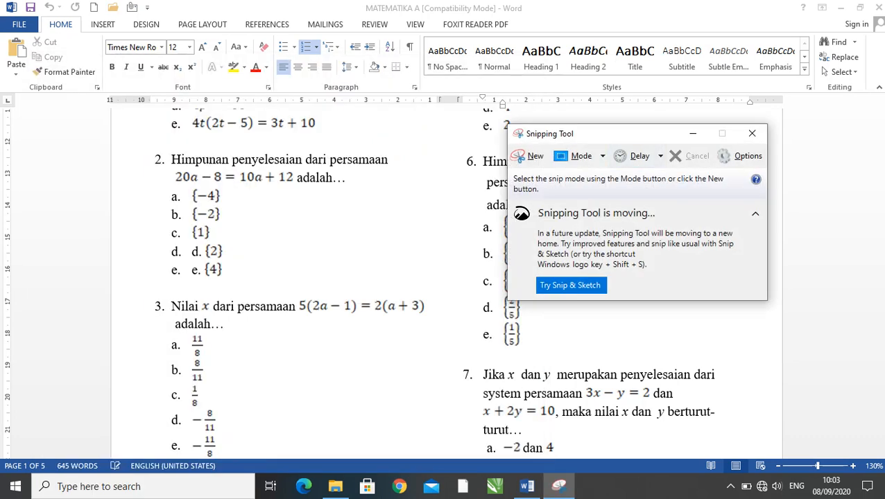
pyautogui.moveTo(642, 137); pyautogui.dragTo(708, 231)
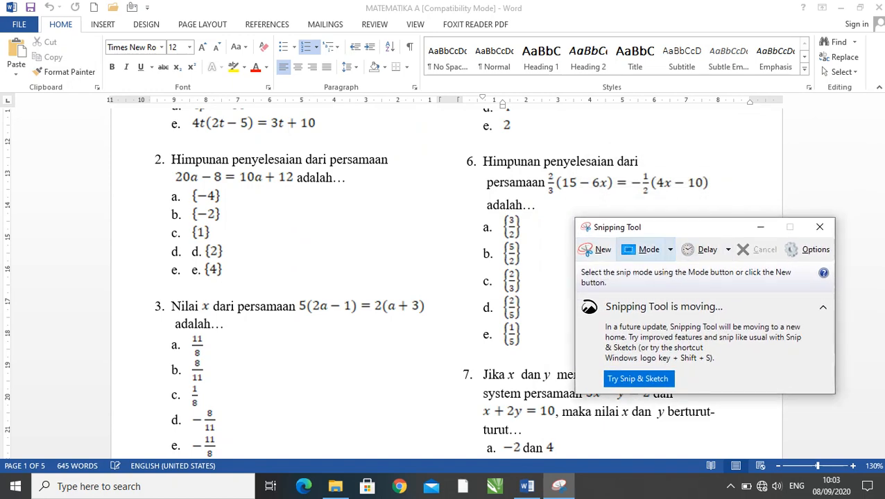
pyautogui.click(588, 251)
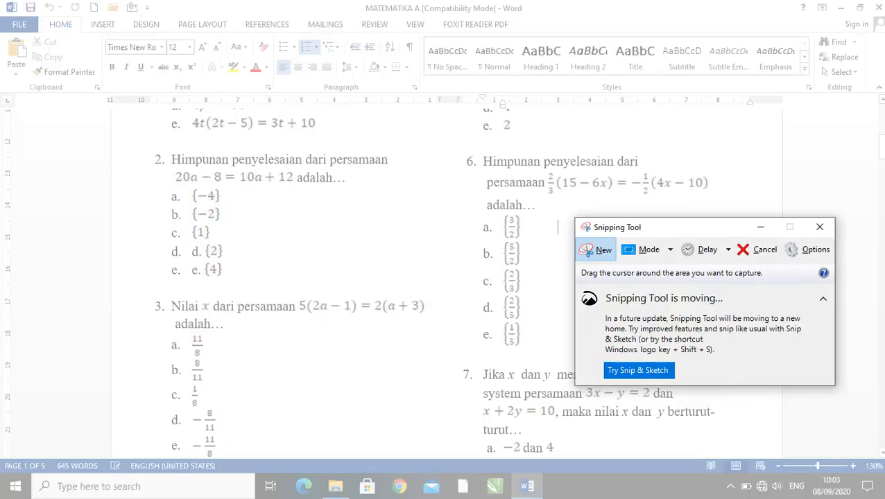
pyautogui.moveTo(477, 151); pyautogui.dragTo(714, 212)
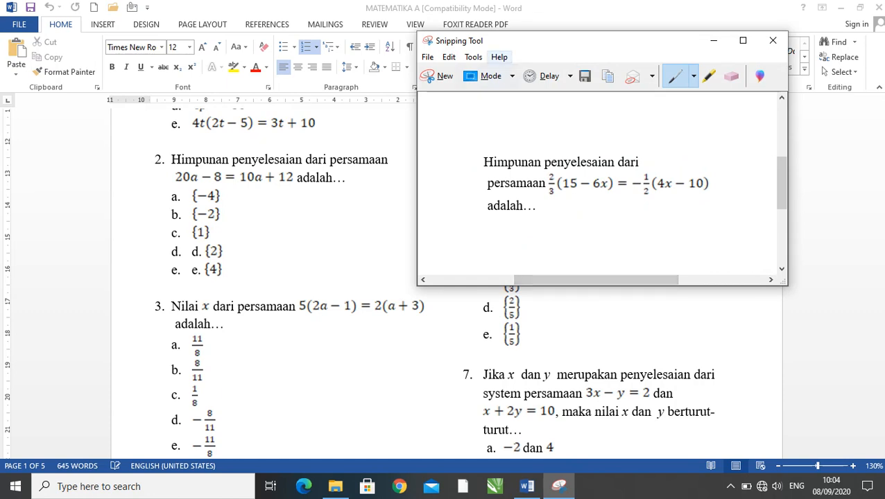
# - Start saving the snip, create a folder named MATEMATIKA on the Desktop and open it as the save location
pyautogui.click(585, 76)
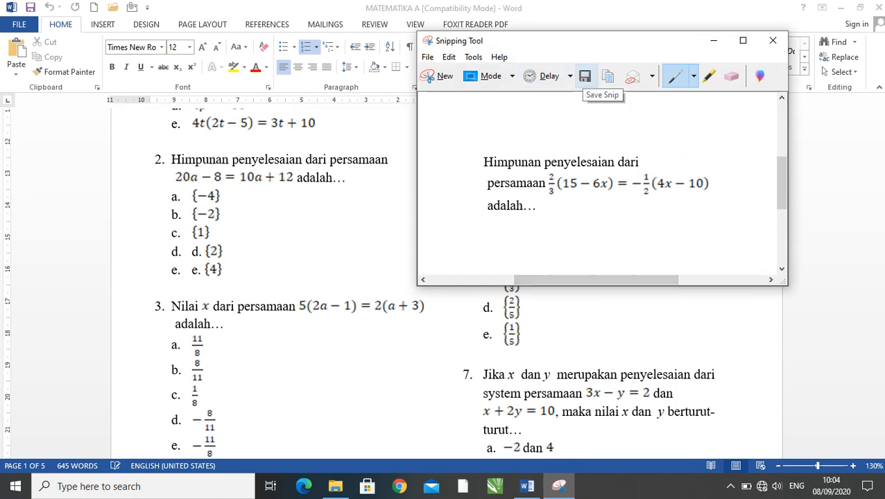
pyautogui.click(586, 76)
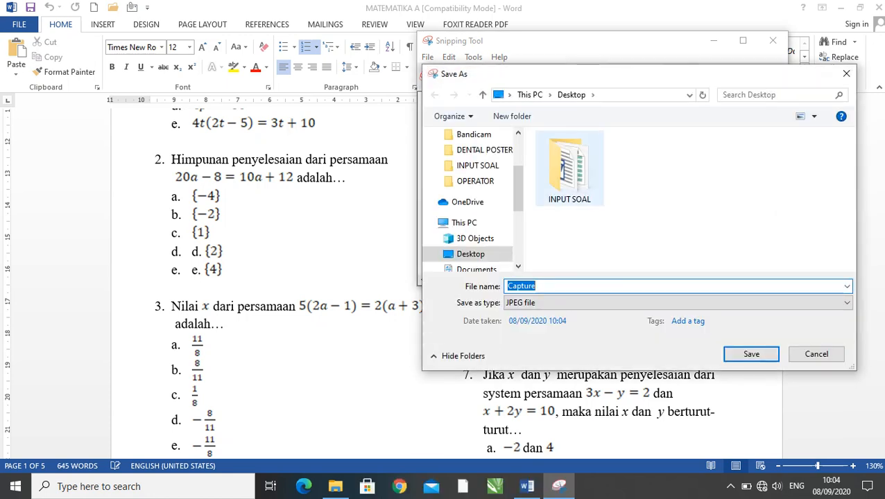
pyautogui.click(512, 116)
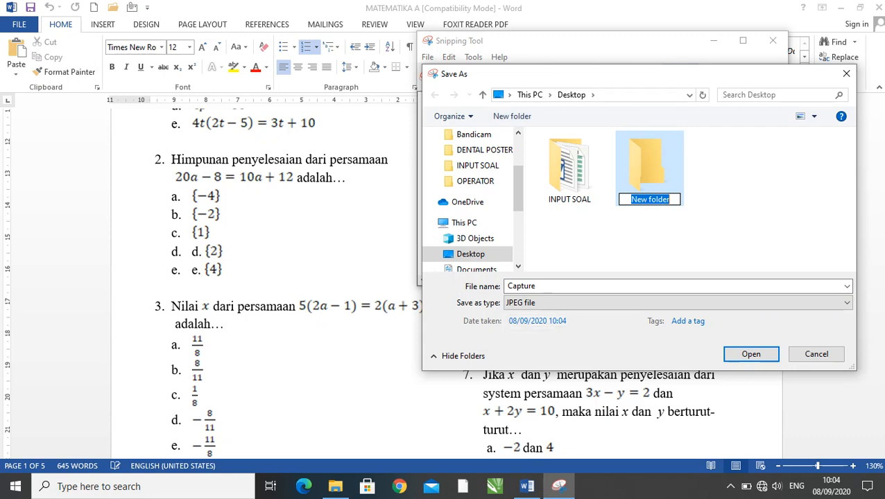
pyautogui.write('MATEM')
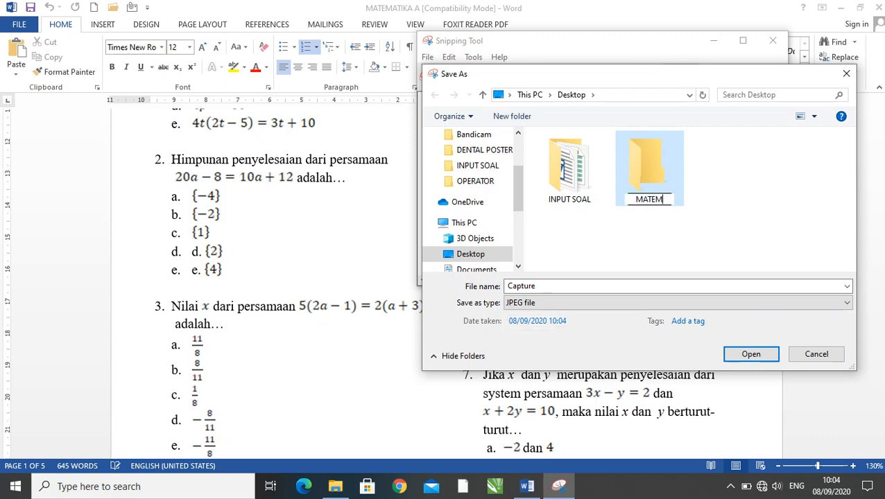
pyautogui.write('ATIKA')
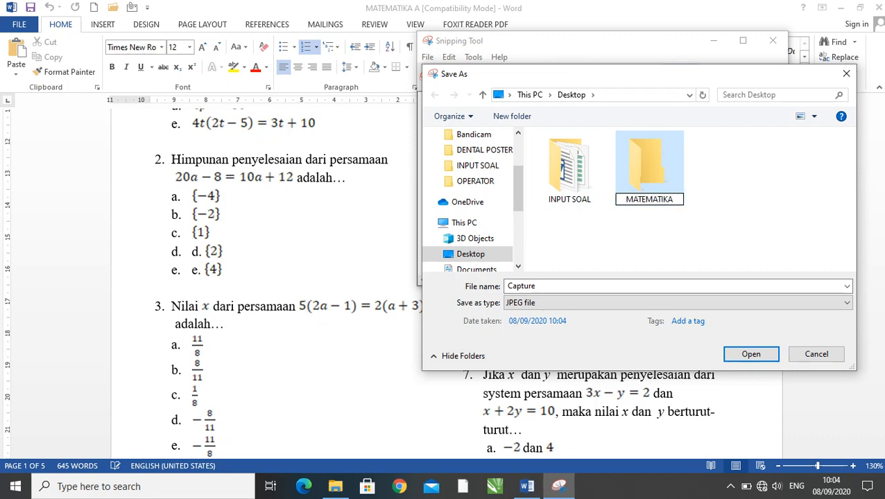
pyautogui.press('Return')
pyautogui.press('Return')
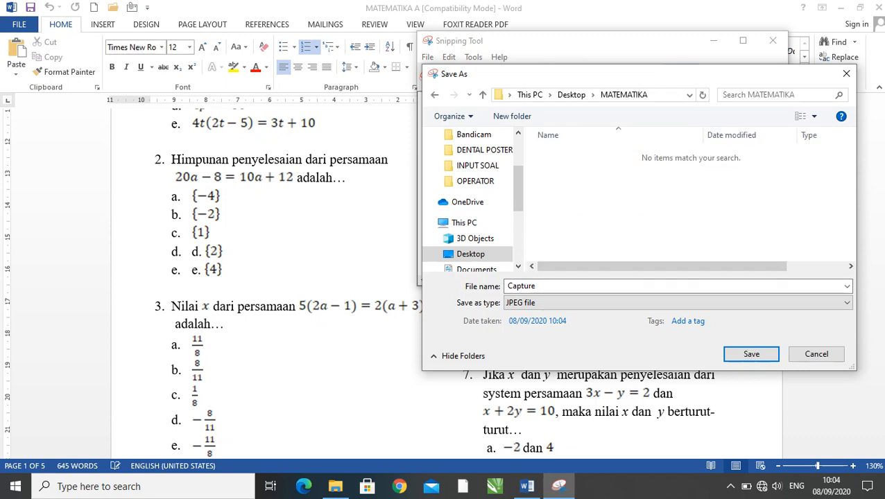
pyautogui.moveTo(680, 74); pyautogui.dragTo(708, 172)
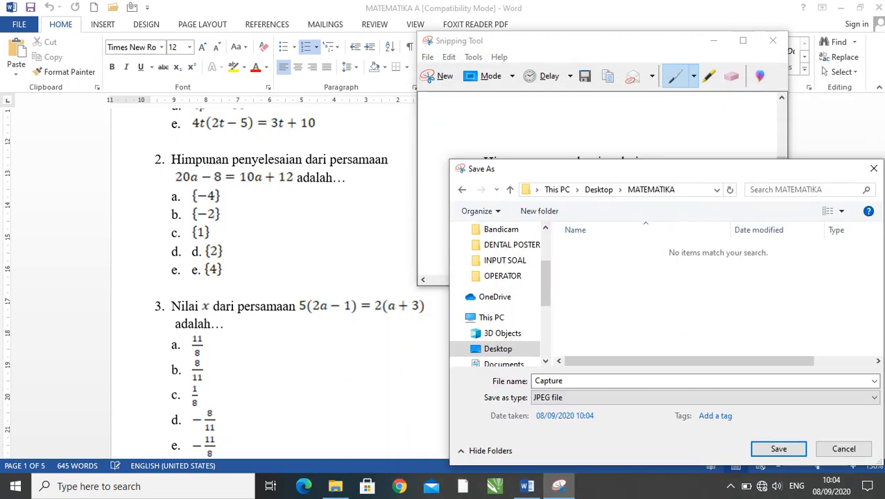
pyautogui.moveTo(609, 173); pyautogui.dragTo(601, 130)
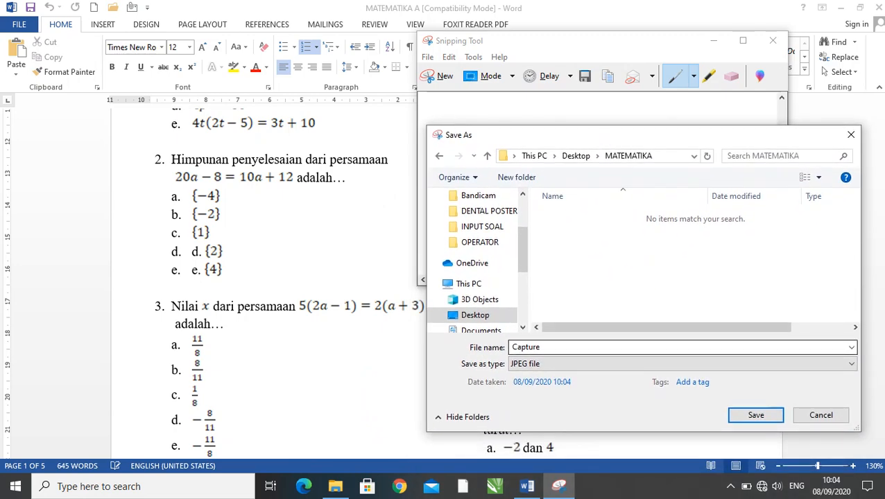
# - Name the question 6 snip mat6 and save it as a JPEG file in the MATEMATIKA folder
pyautogui.click(576, 347)
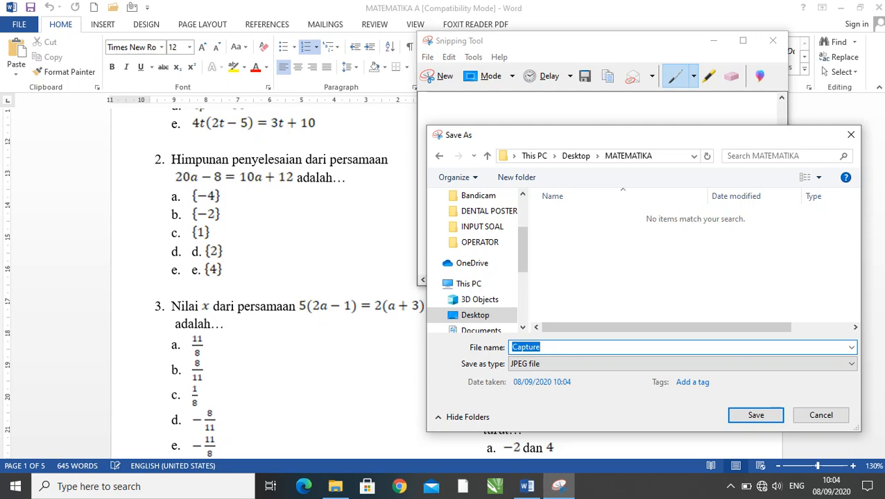
pyautogui.write('mat6')
pyautogui.press('Home')
pyautogui.hotkey('shift', 'Right')
pyautogui.hotkey('shift', 'Right')
pyautogui.press('End')
pyautogui.hotkey('shift', 'Left')
pyautogui.click(532, 348)
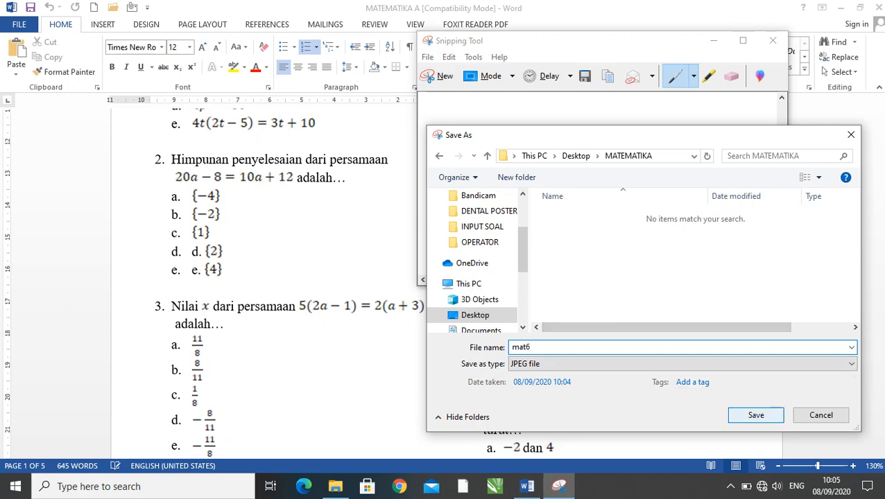
pyautogui.click(755, 415)
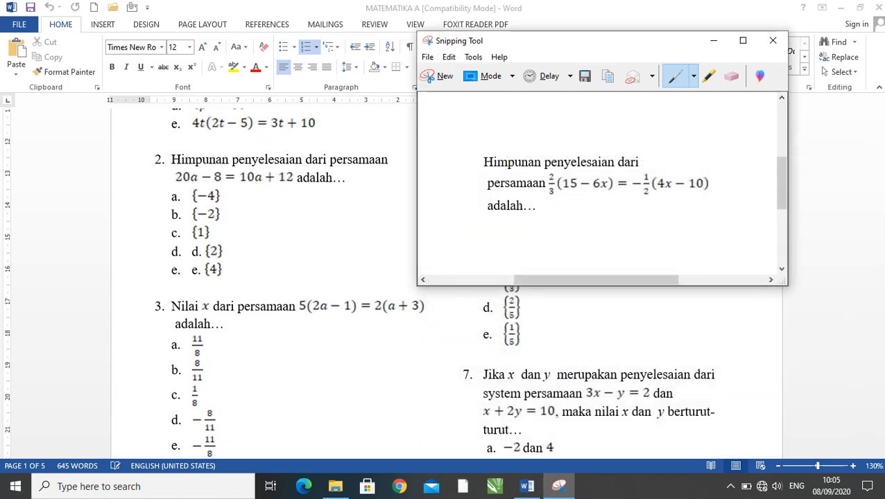
# - Review the questions on pages 1 and 2 of the Word document and check how the fractions in question 6's answer options are embedded
pyautogui.click(713, 40)
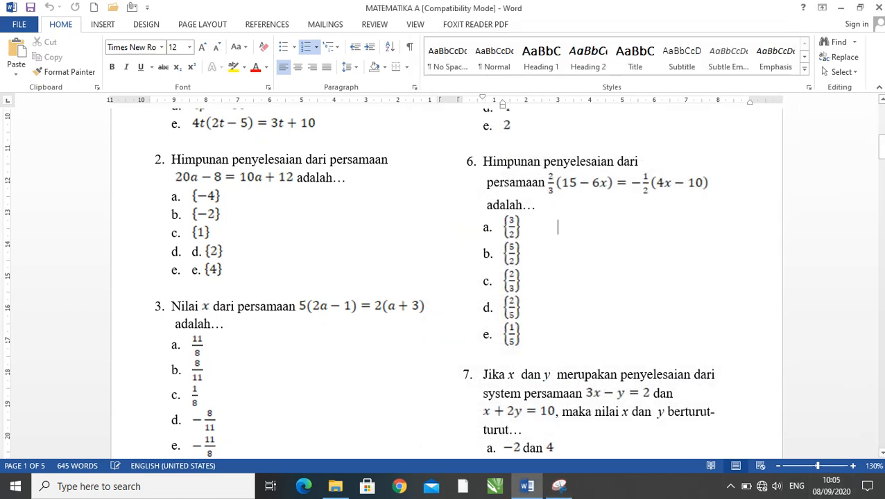
pyautogui.scroll(7, 449, 282)
pyautogui.scroll(-4, 449, 283)
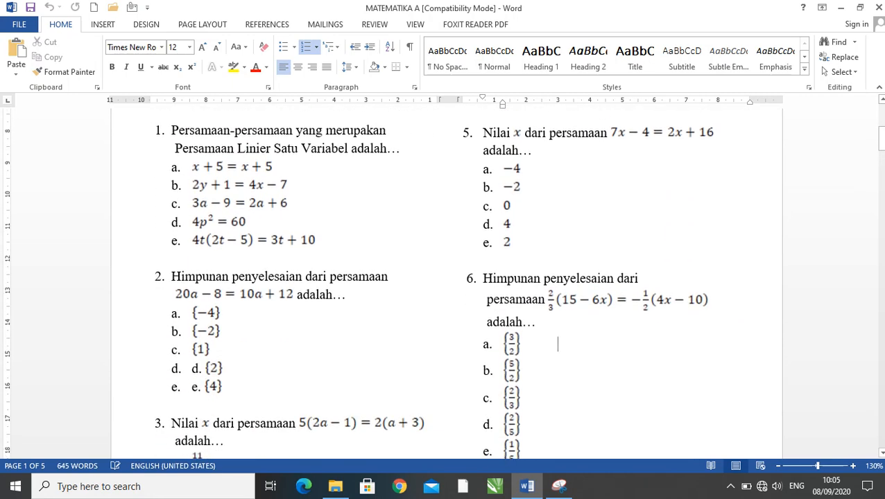
pyautogui.scroll(-15, 448, 282)
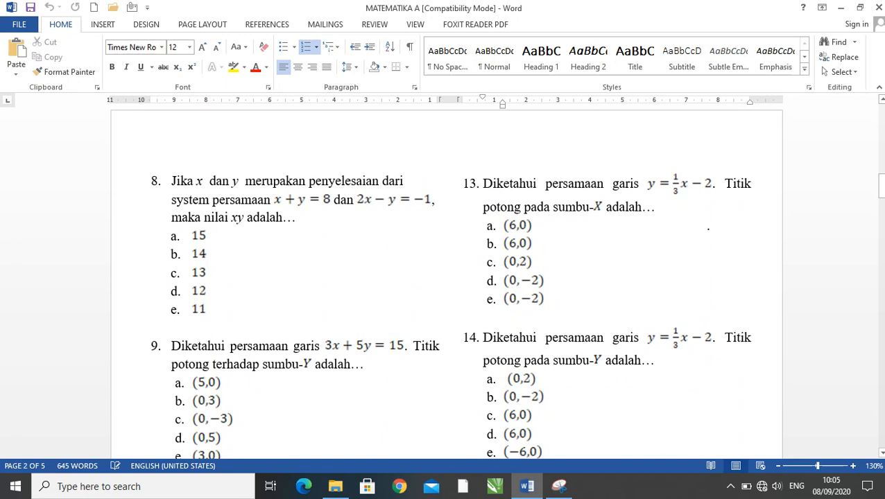
pyautogui.scroll(-4, 449, 283)
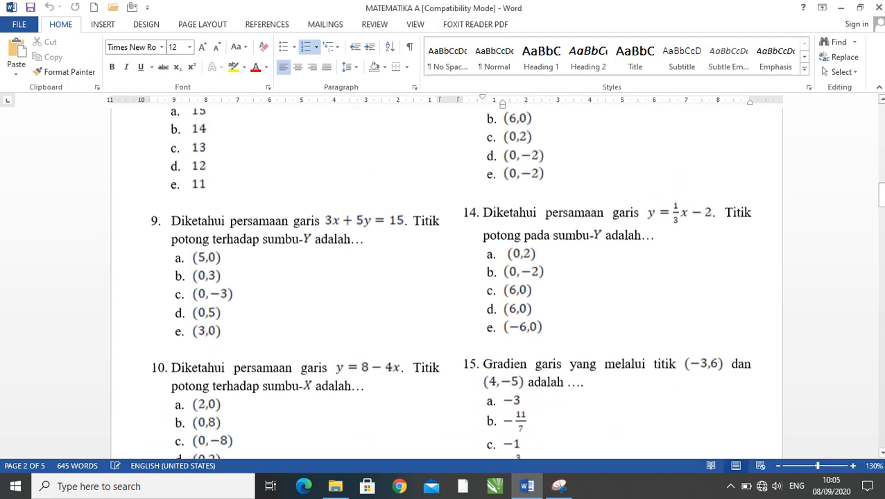
pyautogui.scroll(4, 445, 283)
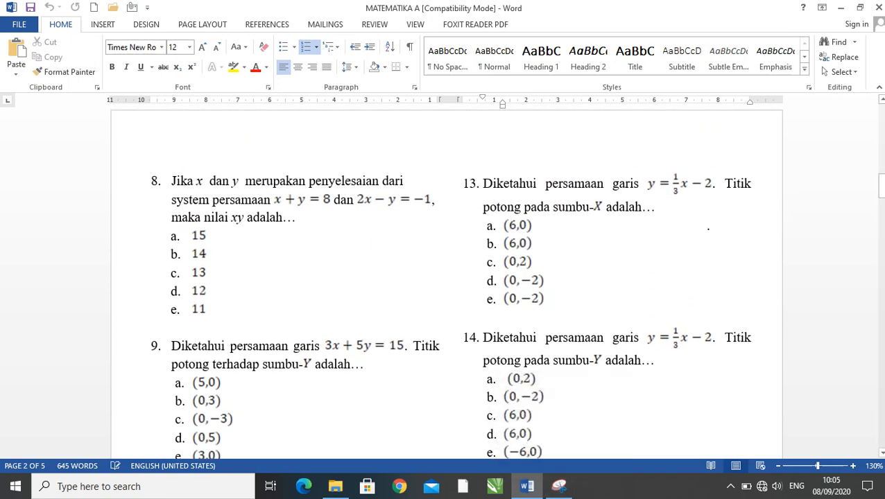
pyautogui.scroll(1, 442, 283)
pyautogui.scroll(14, 443, 283)
pyautogui.scroll(-6, 444, 283)
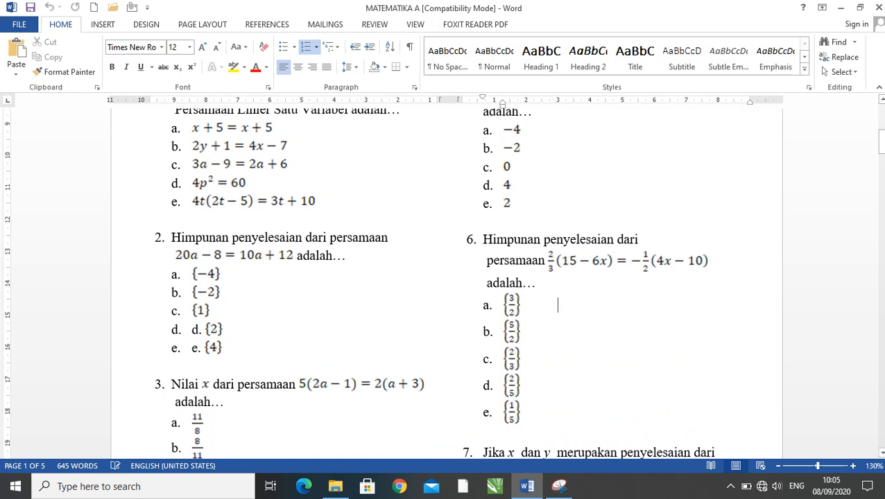
pyautogui.click(512, 305)
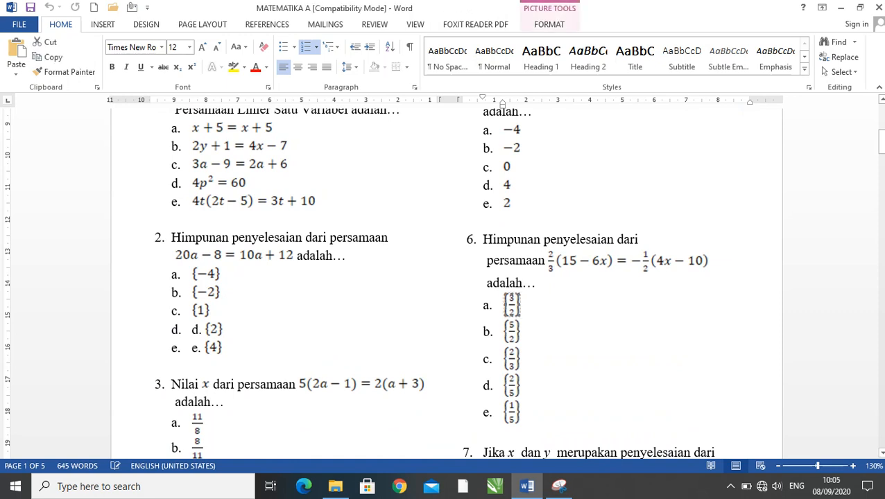
pyautogui.click(534, 332)
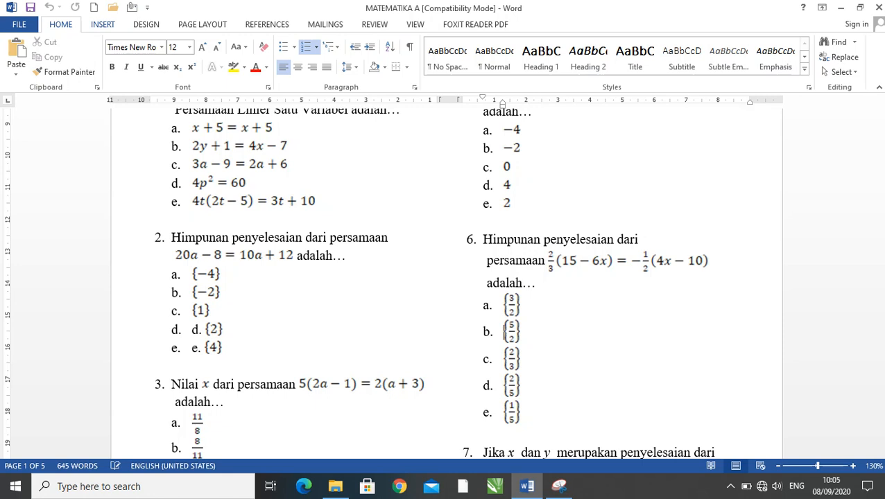
pyautogui.click(103, 24)
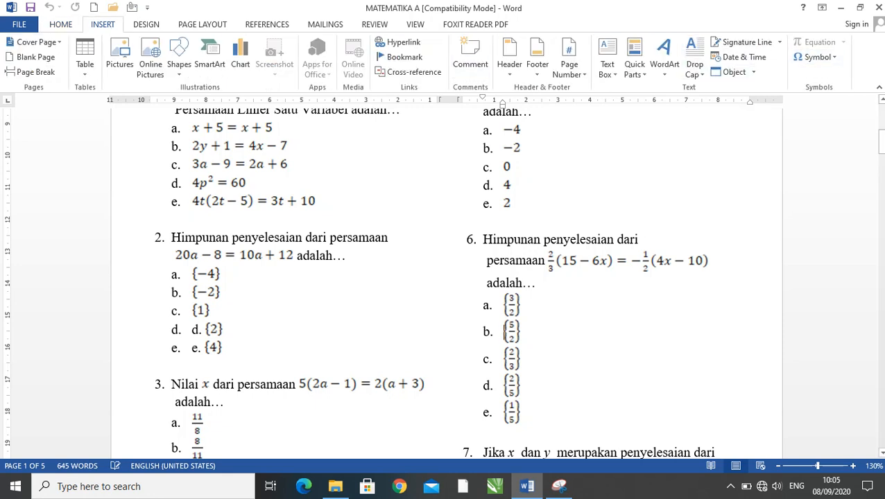
pyautogui.scroll(-3, 444, 277)
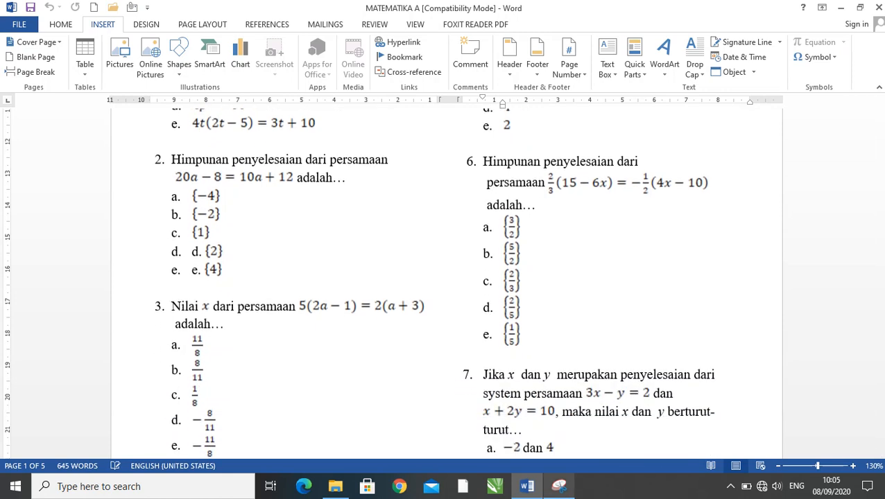
# - Switch to Snipping Tool, capture the fraction of question 6's option a, and save it as mat6a in the MATEMATIKA folder
pyautogui.click(559, 486)
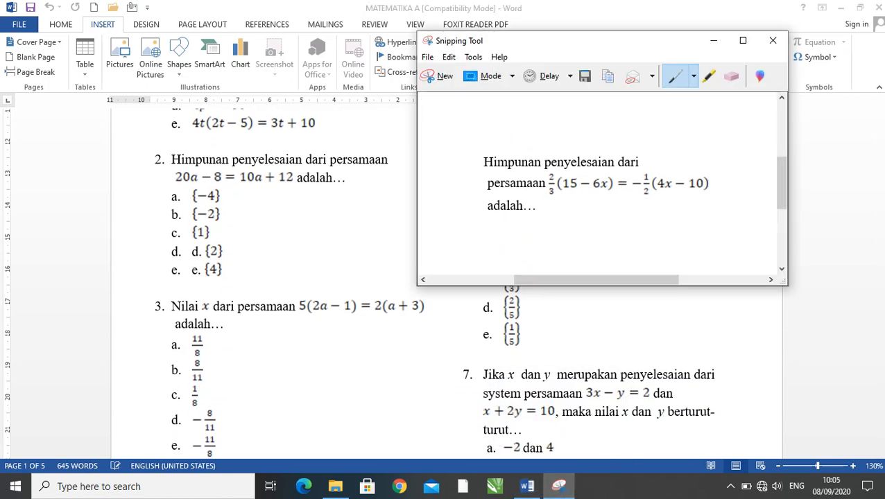
pyautogui.click(435, 76)
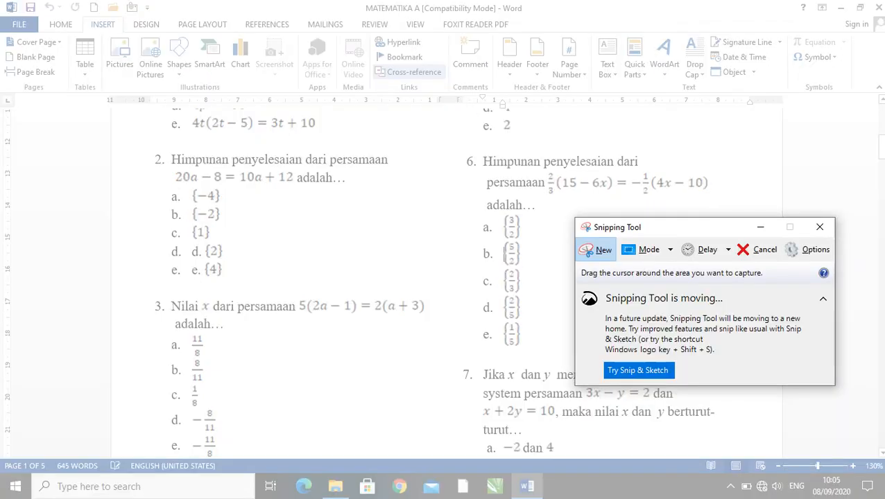
pyautogui.moveTo(498, 213); pyautogui.dragTo(524, 241)
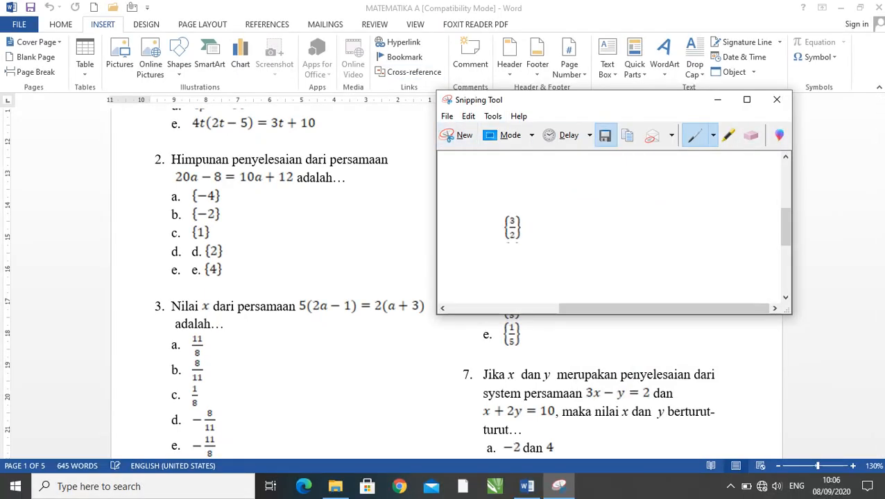
pyautogui.click(604, 135)
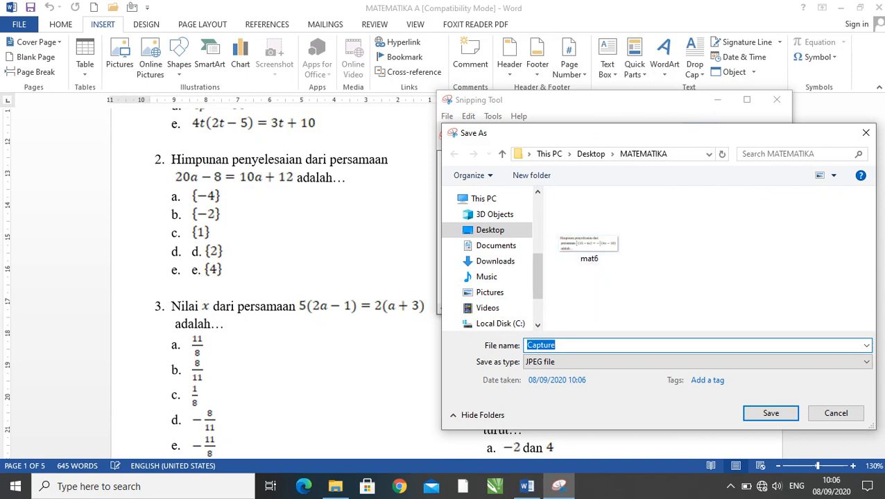
pyautogui.moveTo(640, 134)
pyautogui.mouseDown()
pyautogui.moveTo(758, 148)
pyautogui.moveTo(648, 147)
pyautogui.mouseUp()
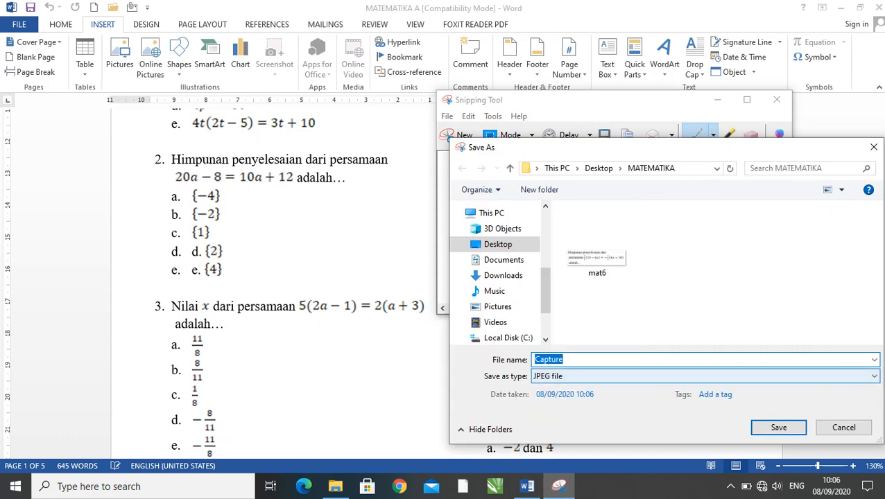
pyautogui.write('mat')
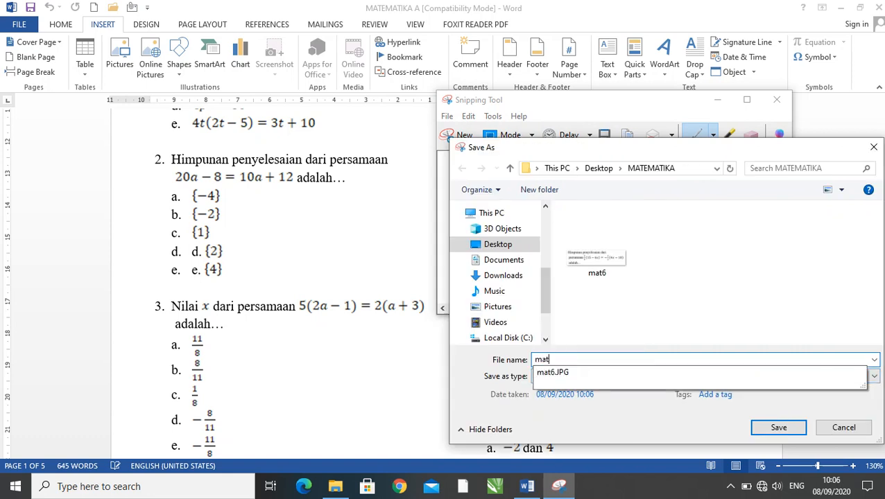
pyautogui.write('6a')
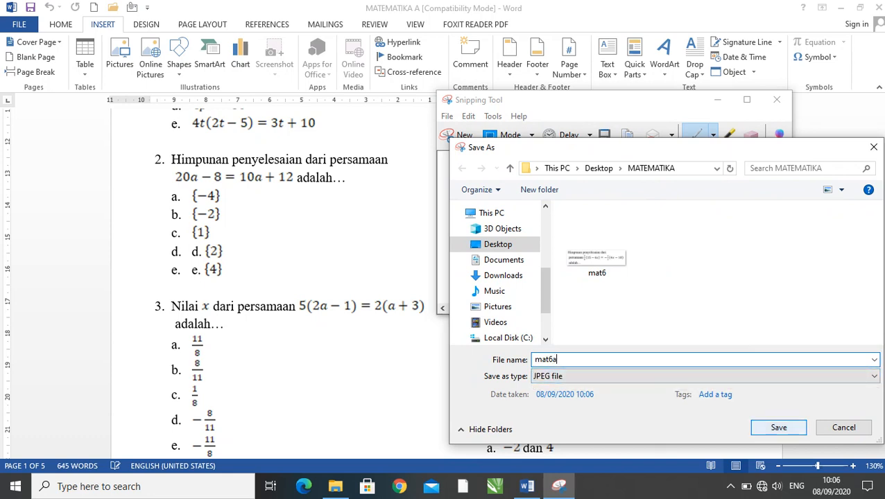
pyautogui.press('Return')
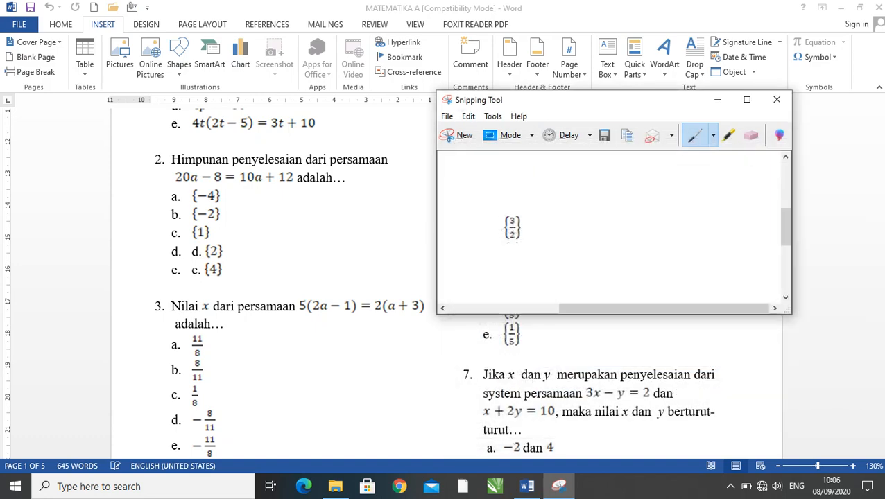
# - Capture the fraction of question 6's option b in a new snip and save it as mat6b
pyautogui.click(457, 136)
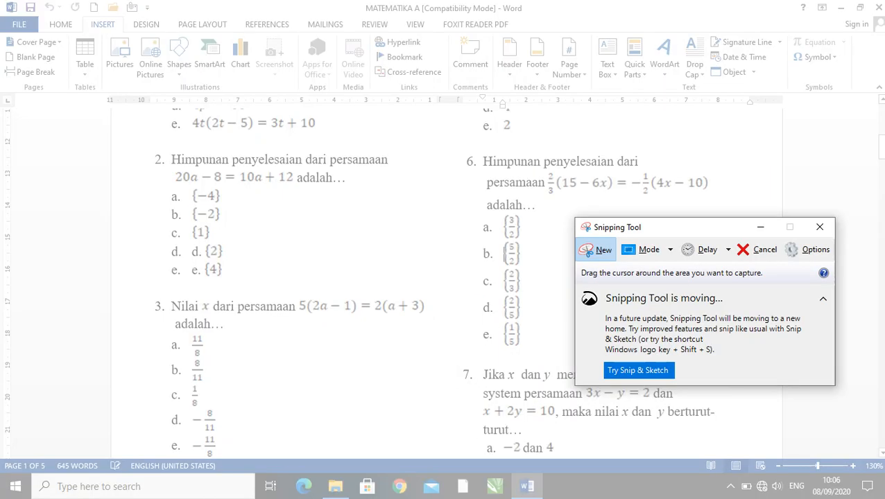
pyautogui.moveTo(501, 238); pyautogui.dragTo(523, 266)
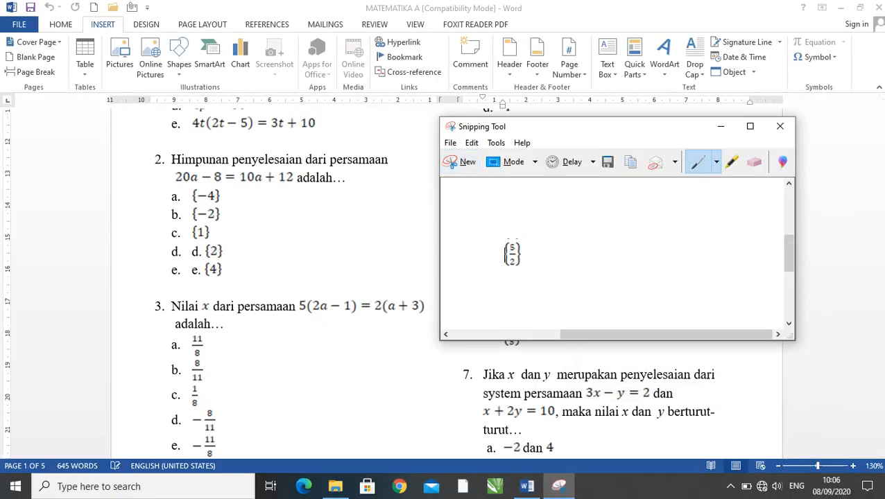
pyautogui.click(606, 161)
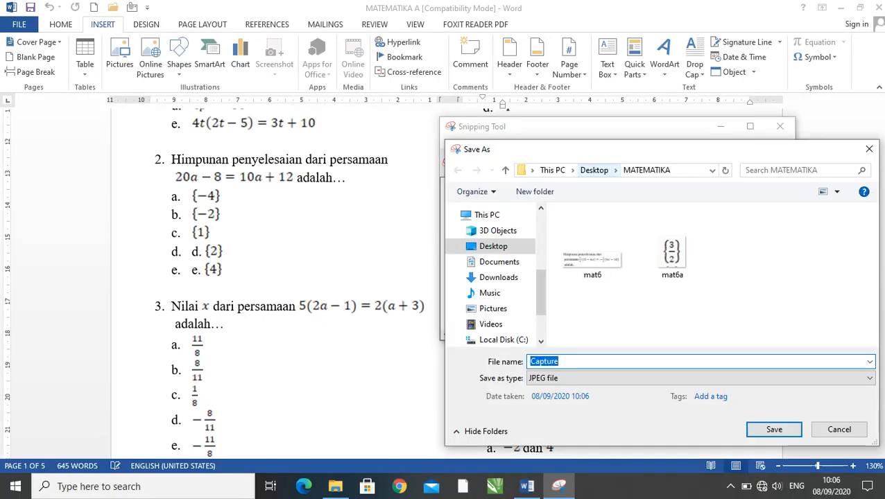
pyautogui.write('mat')
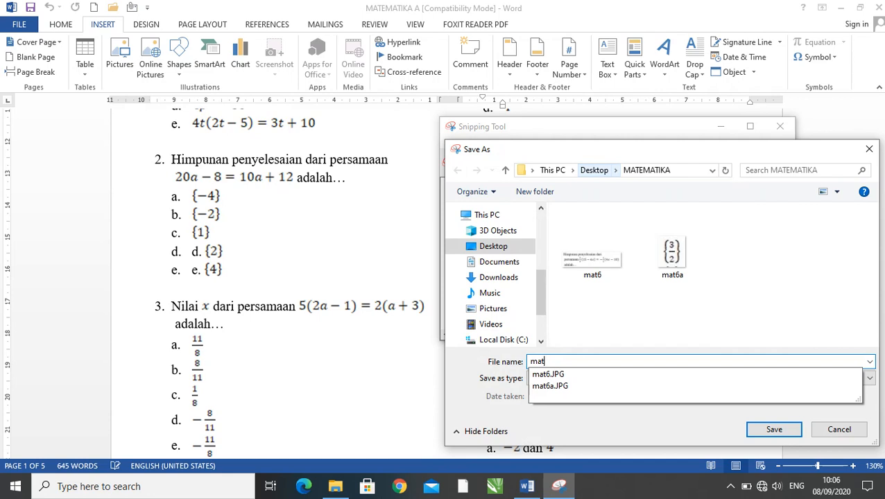
pyautogui.write('6b')
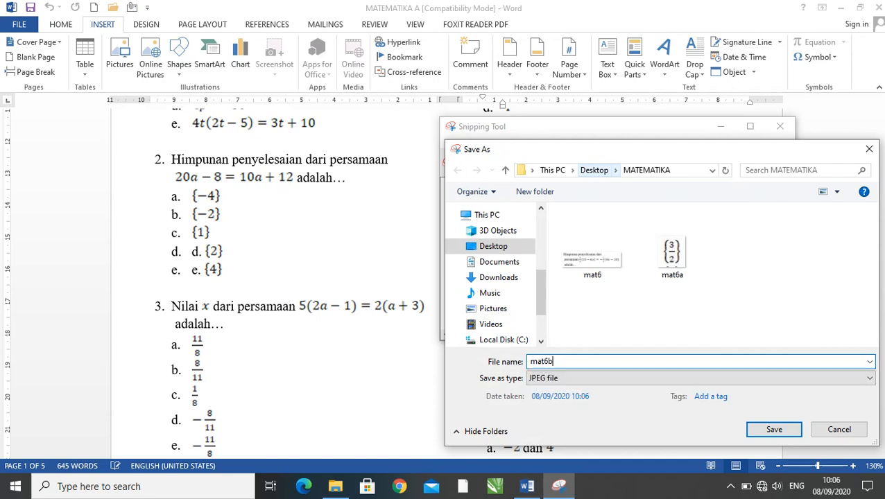
pyautogui.press('Return')
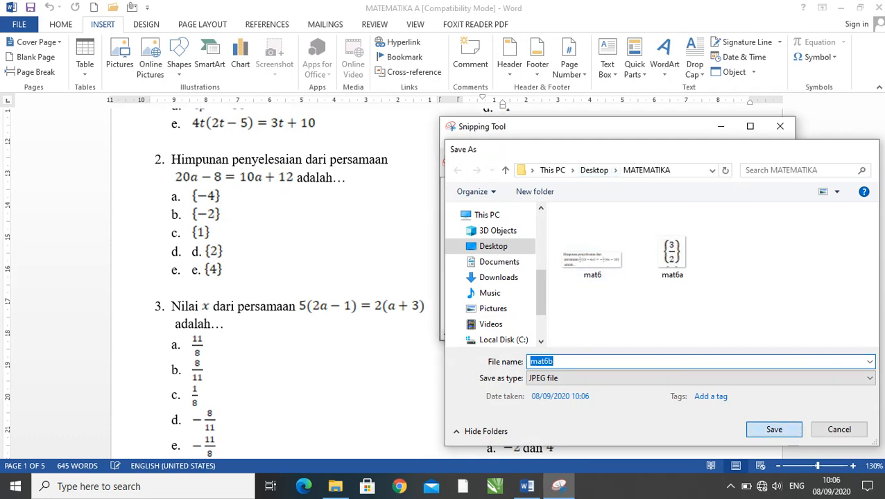
# - Capture the fraction of question 6's option c in a new snip and save it as mat6c
pyautogui.hotkey('ctrl', 'n')
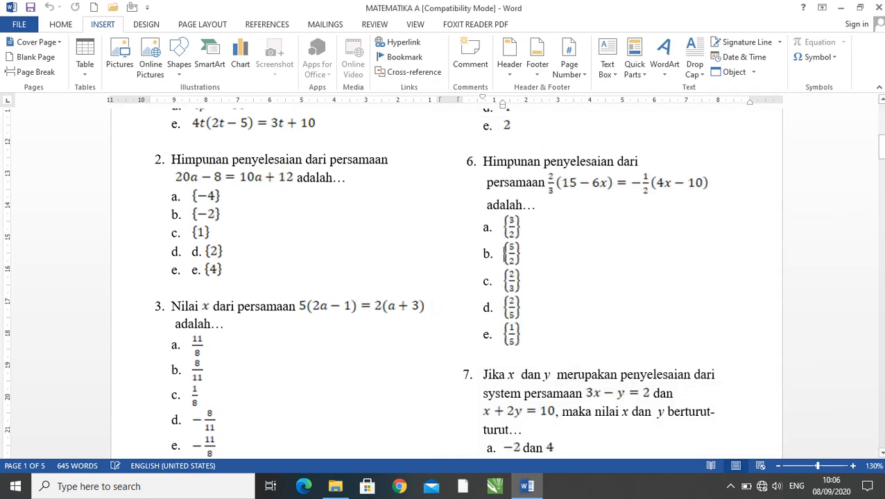
pyautogui.moveTo(500, 266); pyautogui.dragTo(523, 296)
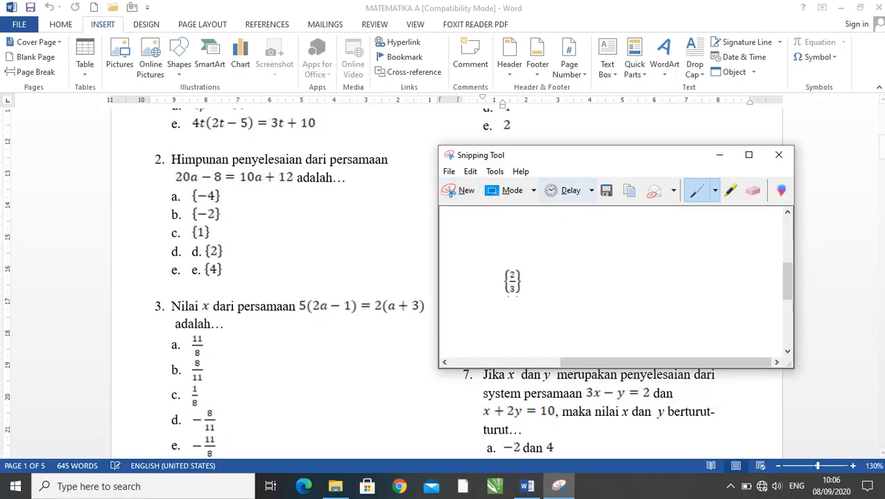
pyautogui.click(605, 189)
pyautogui.write('m')
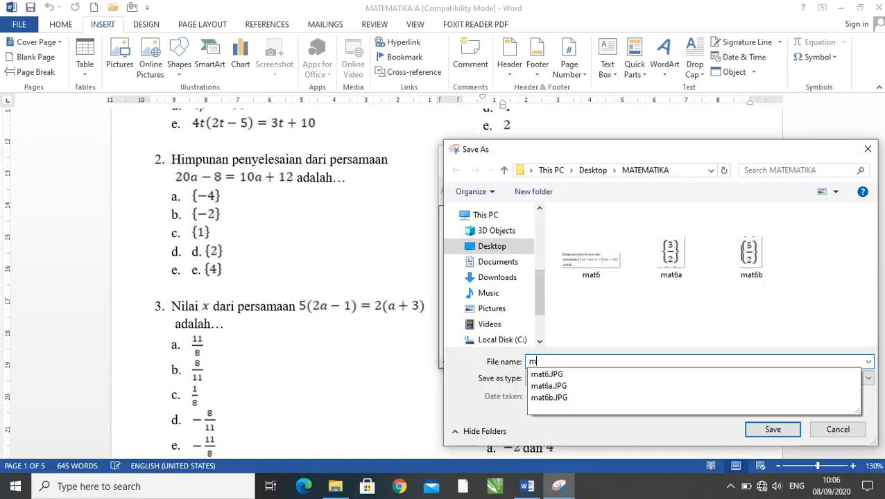
pyautogui.write('at6c')
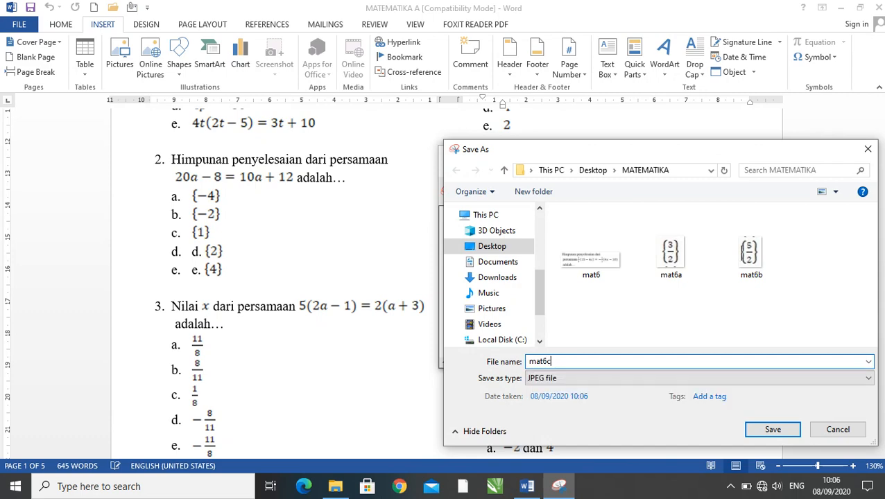
pyautogui.press('Return')
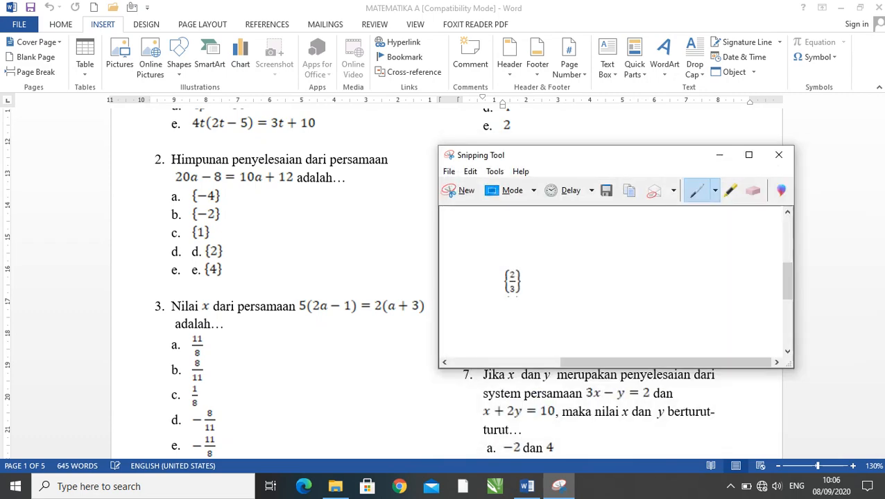
# - Capture the fraction of question 6's option d in a new snip and save it as mat6d
pyautogui.click(459, 191)
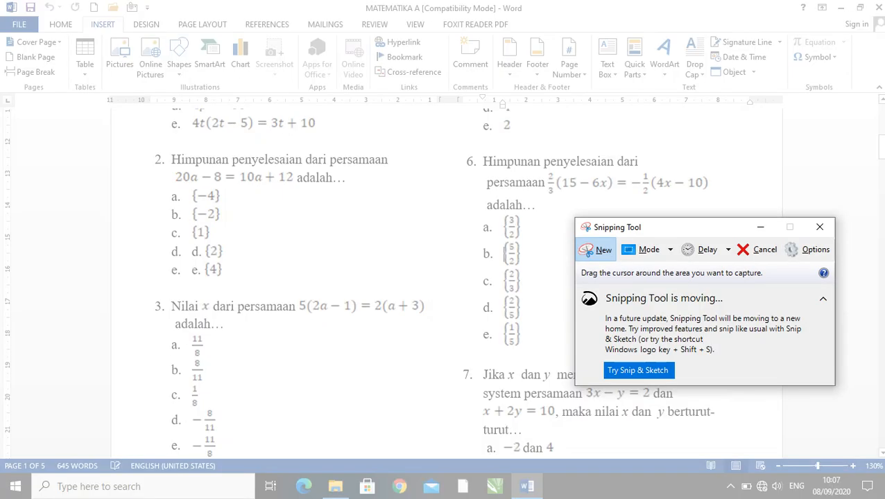
pyautogui.moveTo(500, 294); pyautogui.dragTo(524, 320)
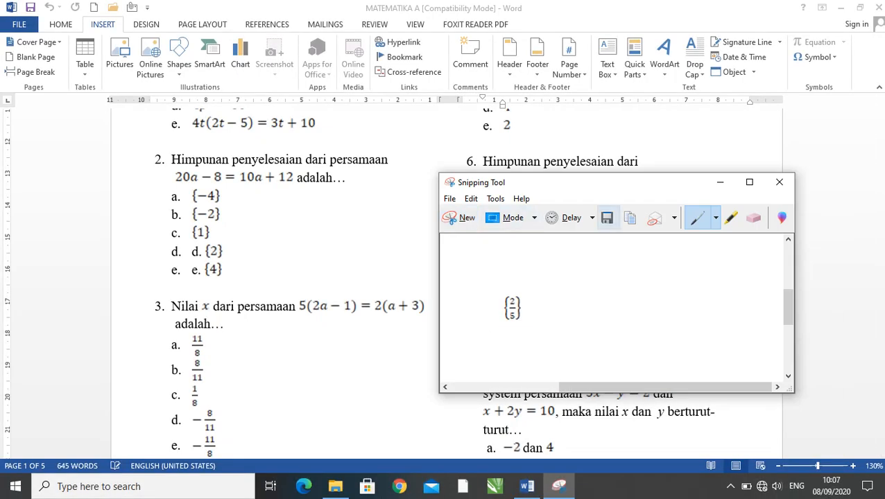
pyautogui.click(607, 218)
pyautogui.write('mat')
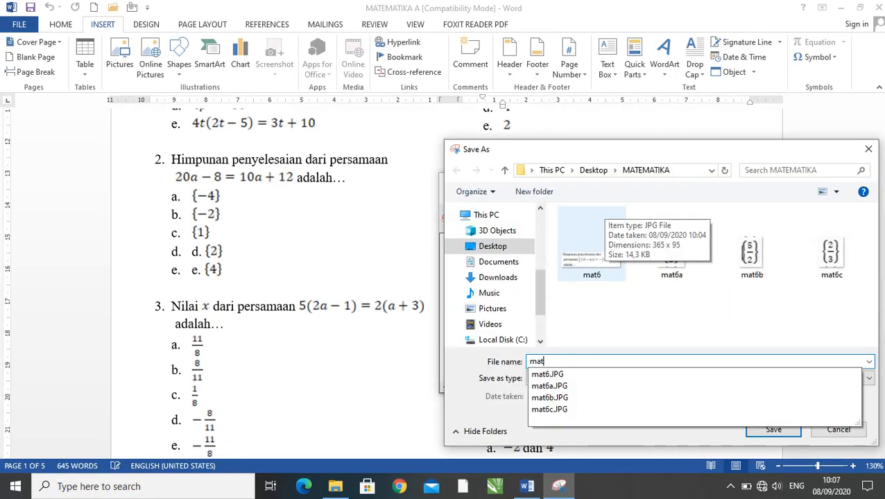
pyautogui.write('6d')
pyautogui.press('Return')
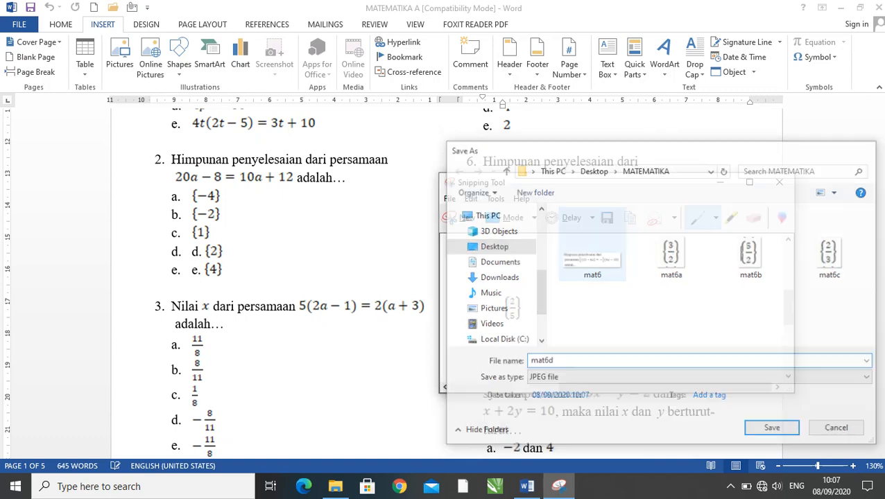
# - Capture the fraction of question 6's option e in a new snip and save it as mat6e
pyautogui.click(460, 218)
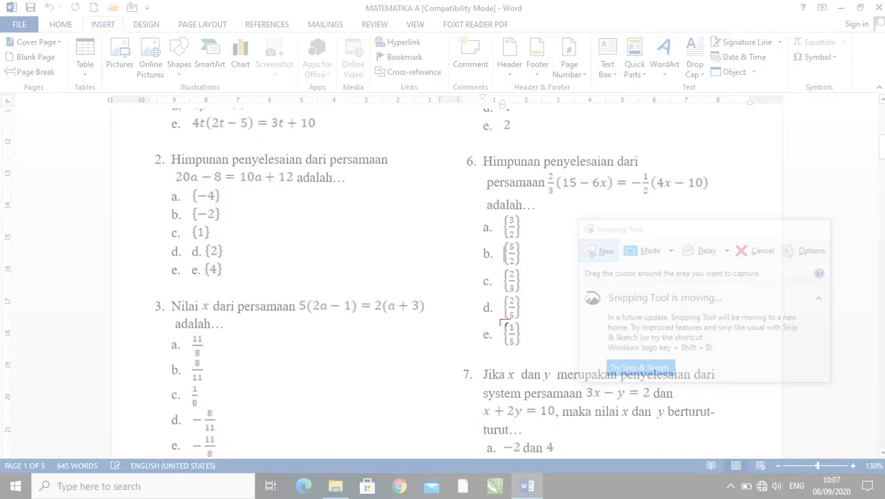
pyautogui.moveTo(498, 318); pyautogui.dragTo(524, 351)
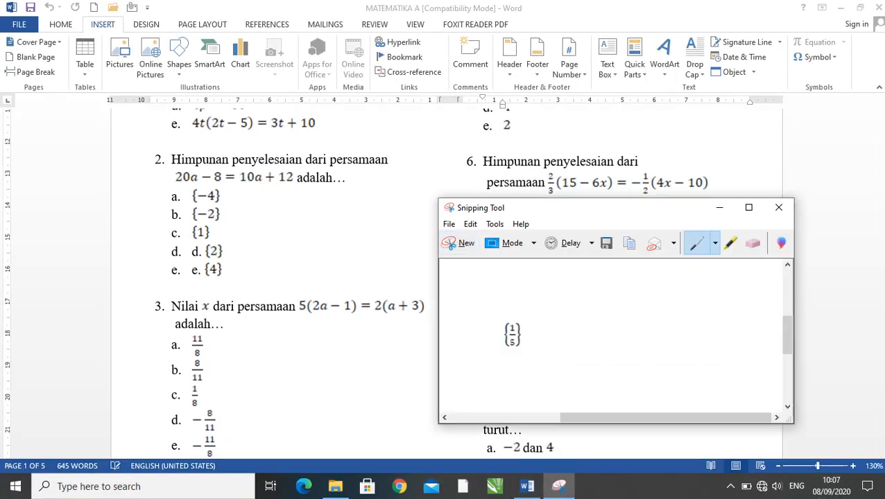
pyautogui.click(606, 243)
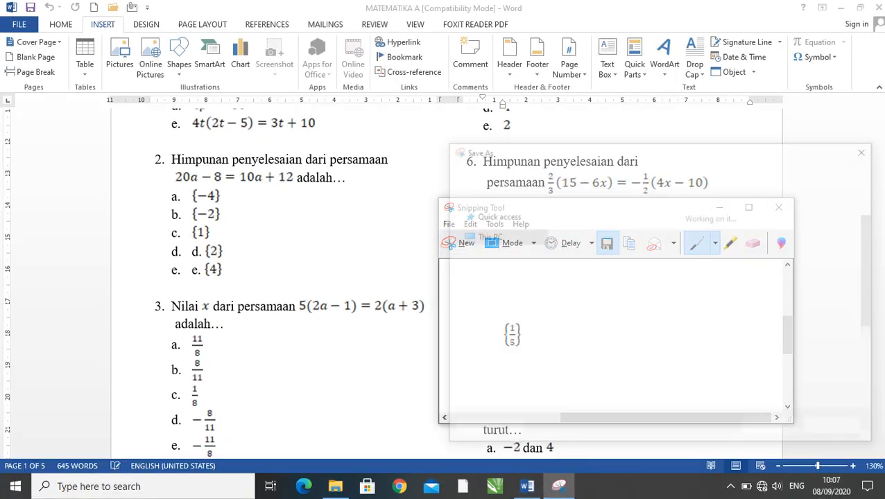
pyautogui.write('mat')
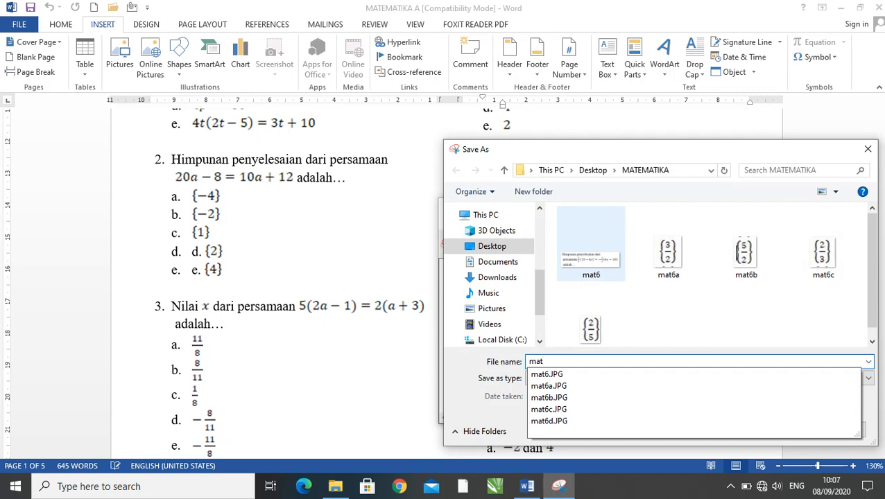
pyautogui.write('6e')
pyautogui.press('Return')
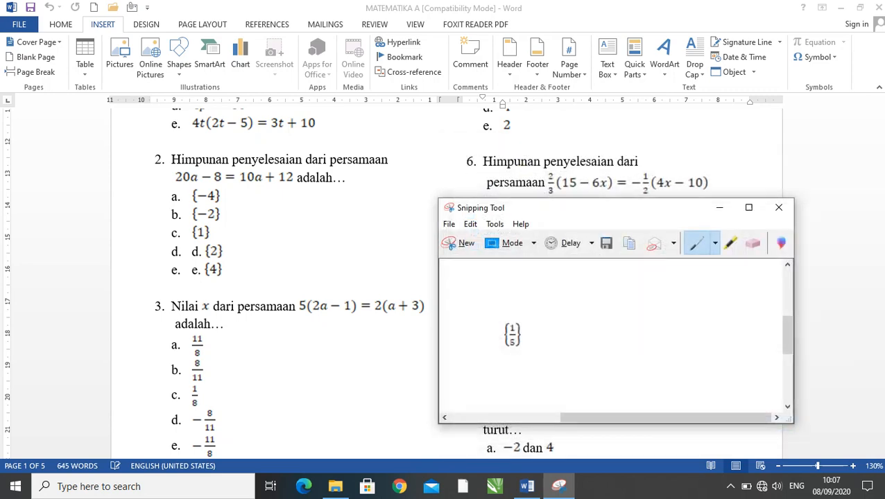
# - Minimize Snipping Tool, look through the questions on the first two pages of MATEMATIKA A, and close the document
pyautogui.click(719, 207)
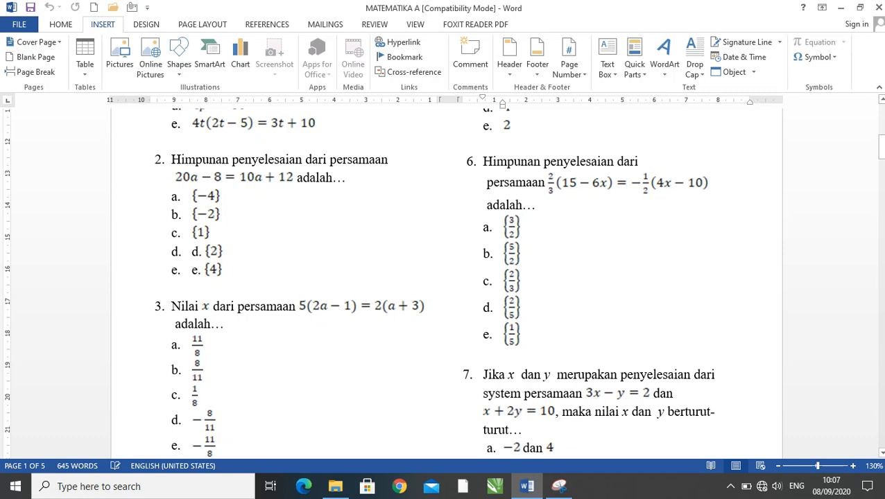
pyautogui.click(511, 226)
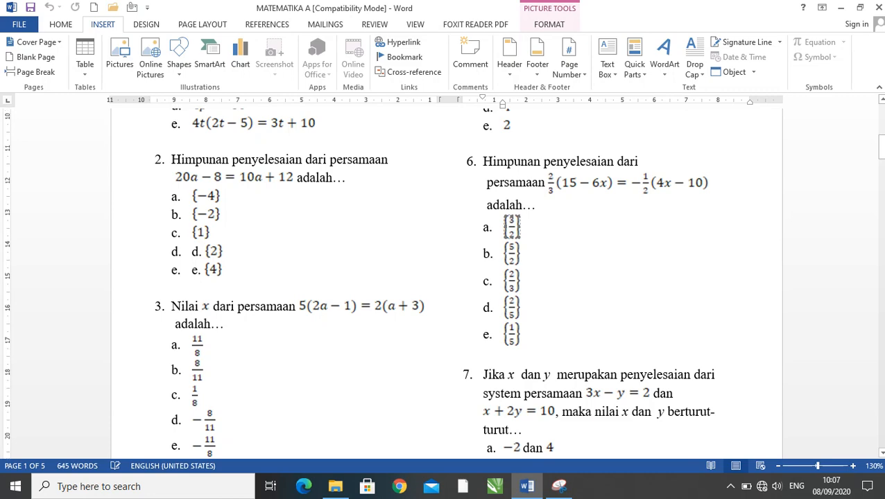
pyautogui.scroll(6, 447, 283)
pyautogui.scroll(-1, 447, 283)
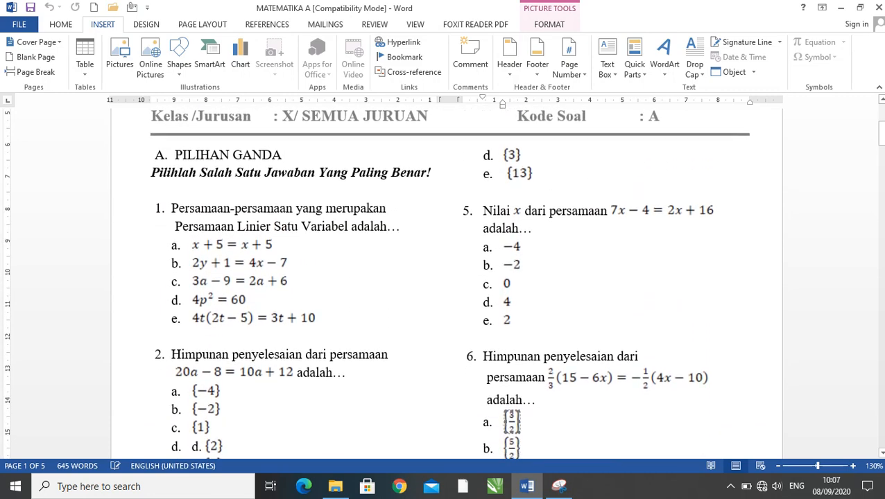
pyautogui.scroll(-15, 447, 283)
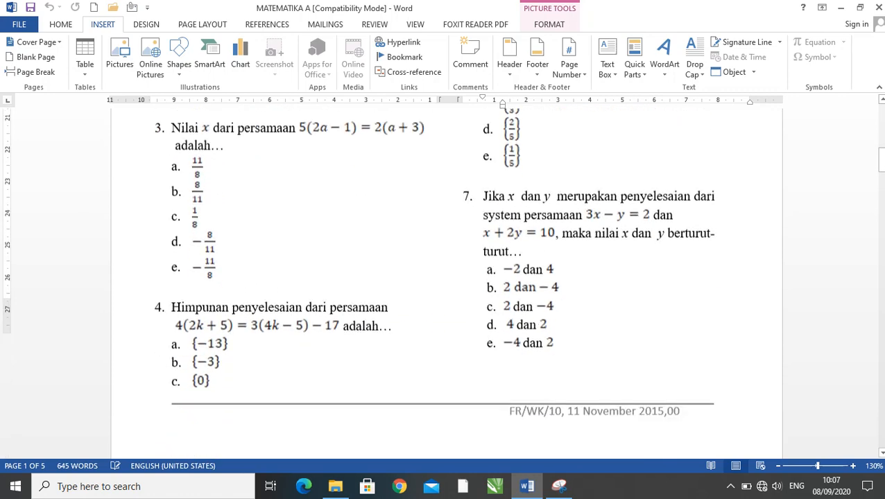
pyautogui.scroll(-4, 447, 283)
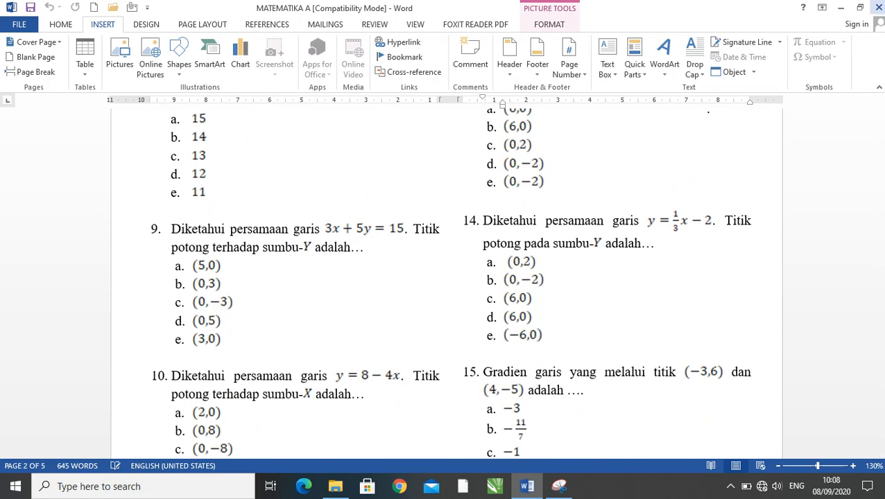
pyautogui.click(879, 6)
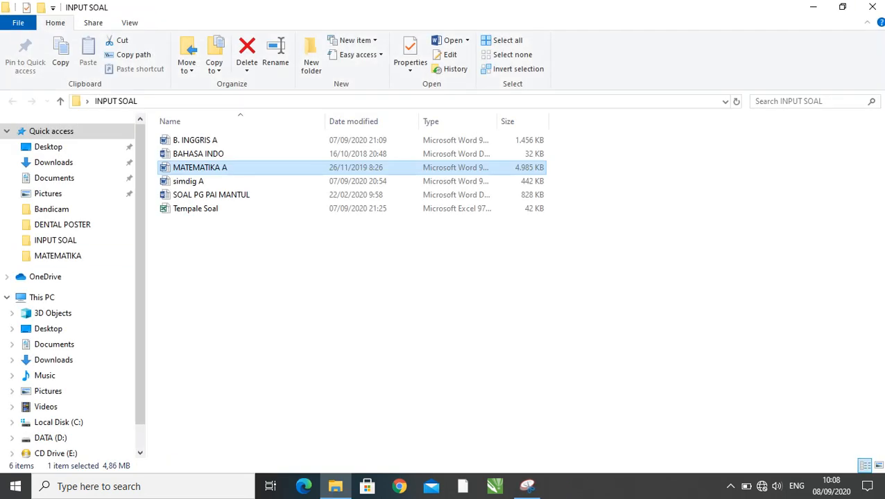
# - Open the SOAL PG PAI MANTUL document from the INPUT SOAL folder and go to question 6 on page 2
pyautogui.click(610, 277)
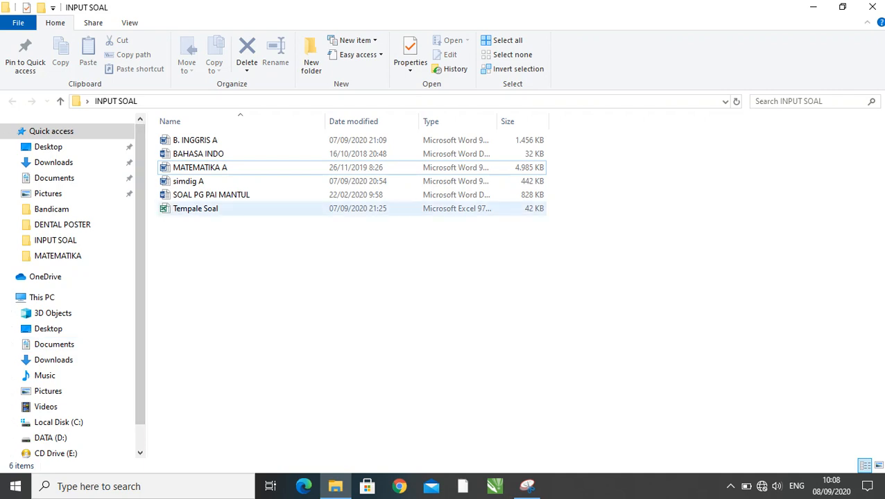
pyautogui.doubleClick(211, 195)
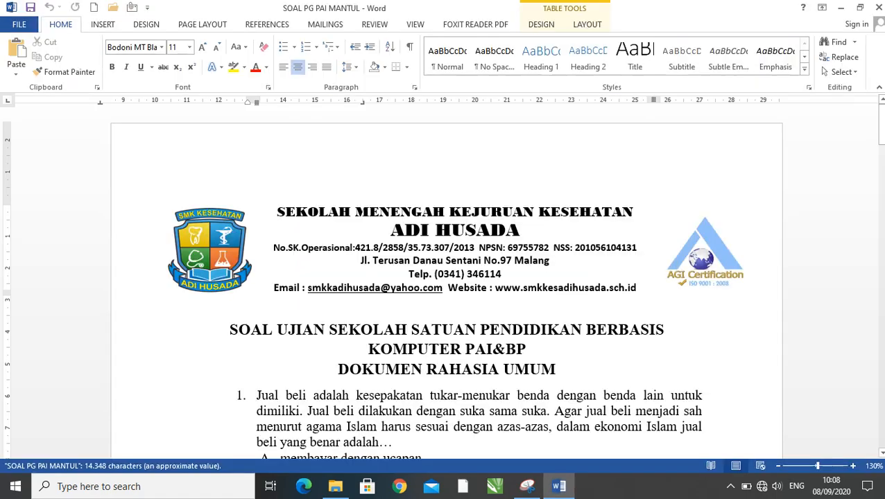
pyautogui.scroll(-15, 468, 284)
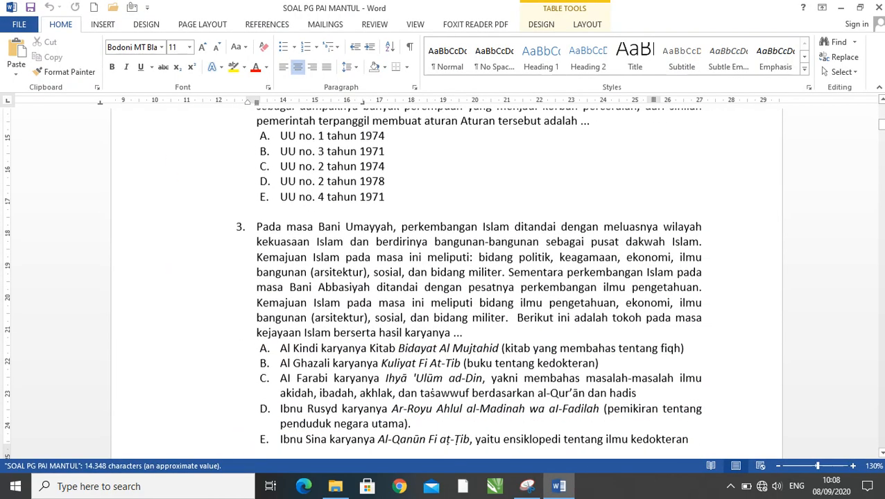
pyautogui.scroll(-12, 444, 284)
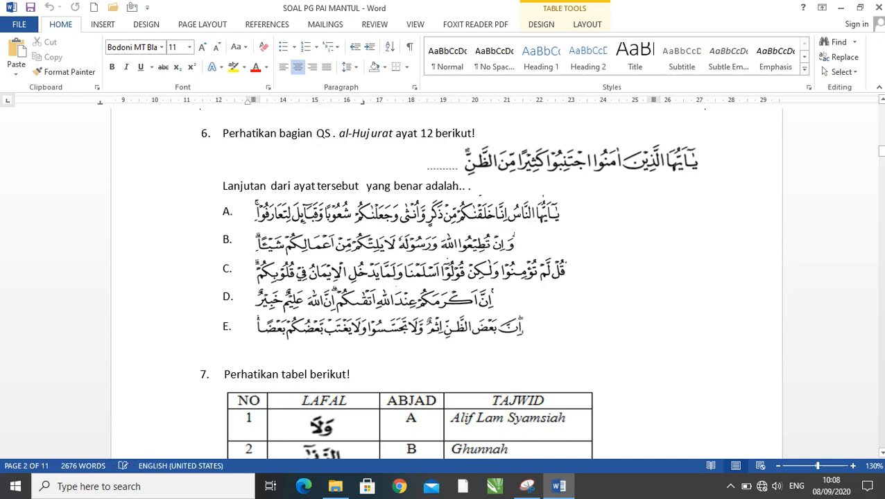
pyautogui.scroll(-1, 444, 284)
pyautogui.scroll(2, 444, 284)
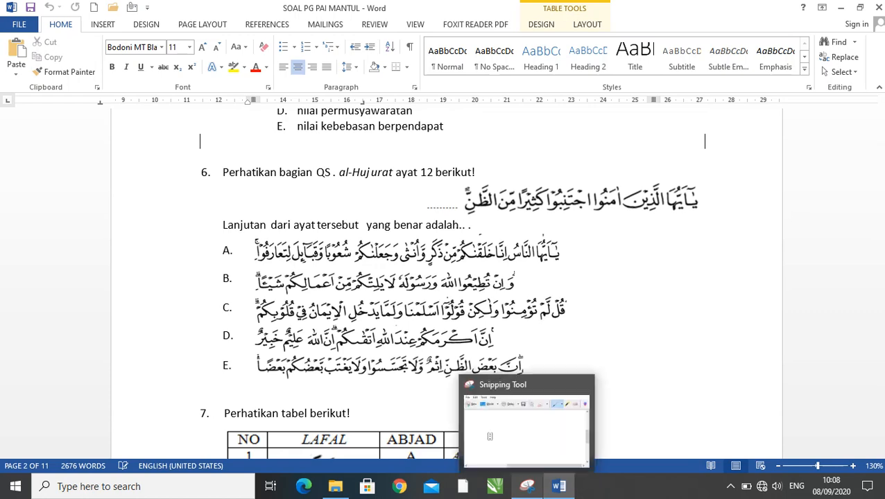
# - Switch to Snipping Tool and capture question 6's full text with its Arabic verse, excluding the question number and answer options
pyautogui.click(527, 486)
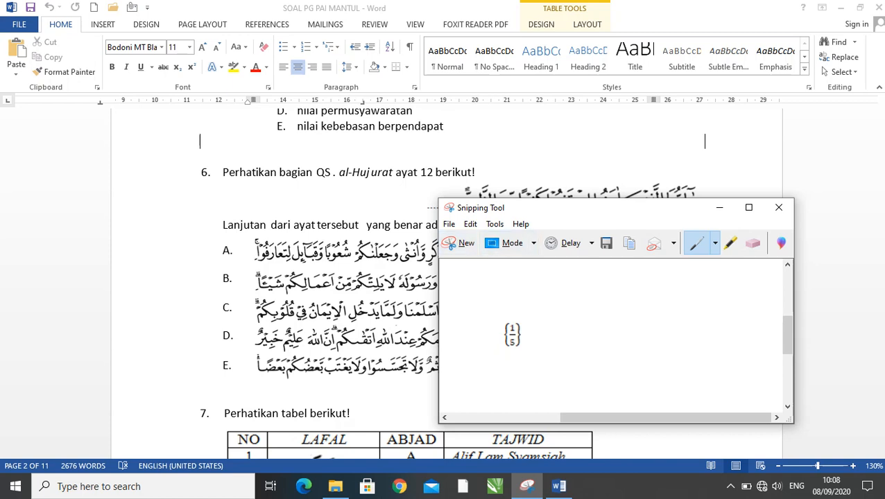
pyautogui.moveTo(678, 212); pyautogui.dragTo(698, 218)
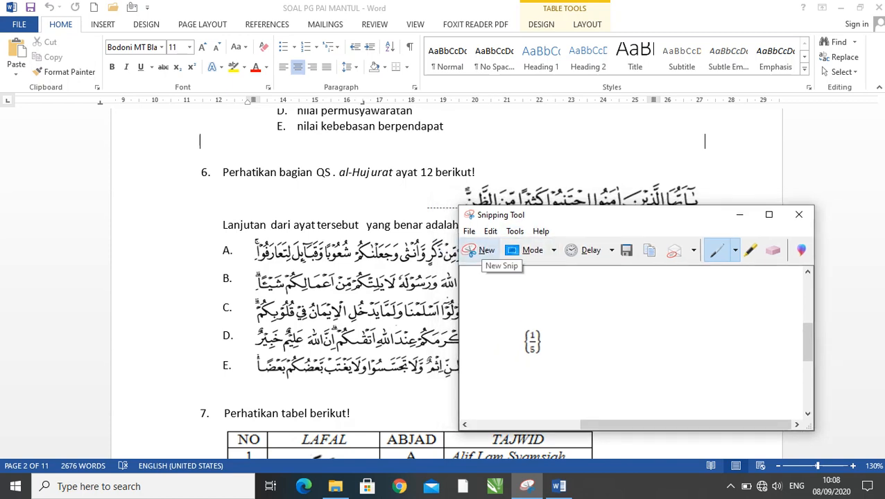
pyautogui.click(478, 251)
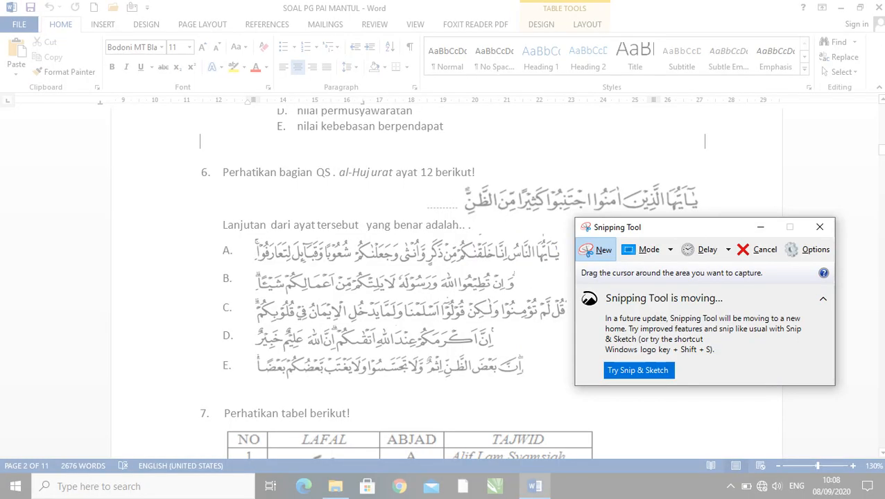
pyautogui.moveTo(218, 164); pyautogui.dragTo(708, 235)
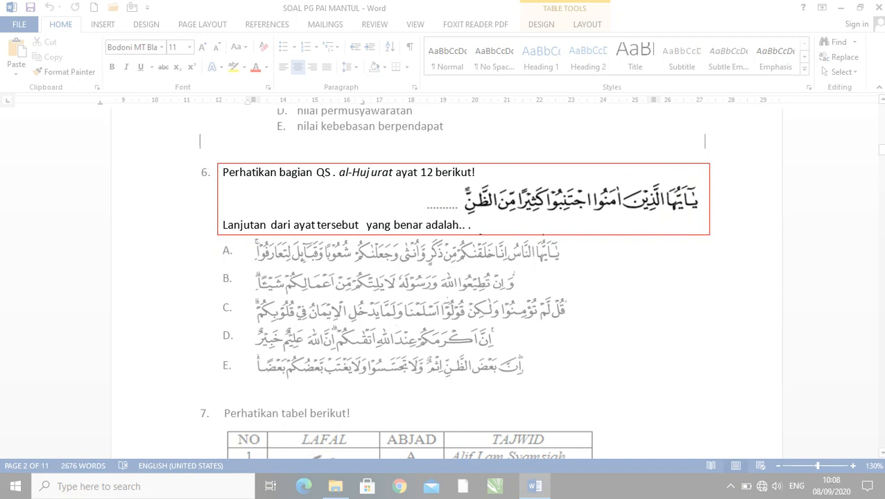
pyautogui.moveTo(708, 234); pyautogui.dragTo(708, 234)
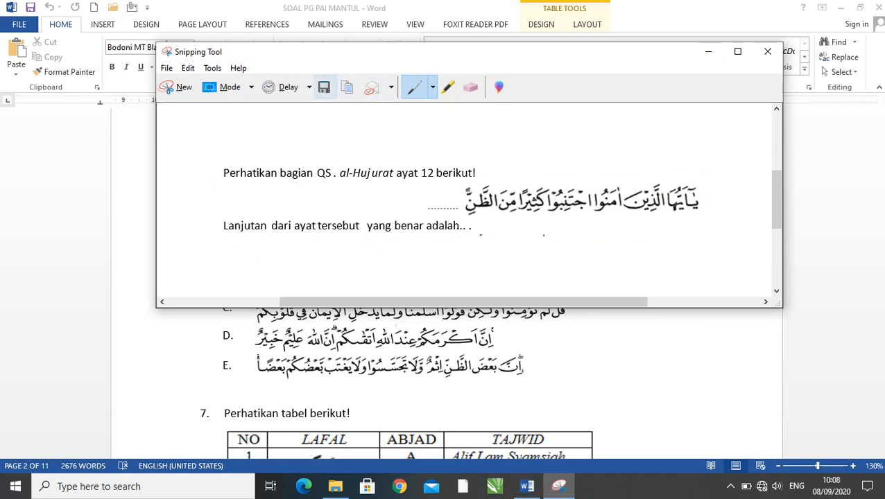
# - Start saving the snip and create and open a new Desktop folder named PAI as its destination
pyautogui.click(323, 86)
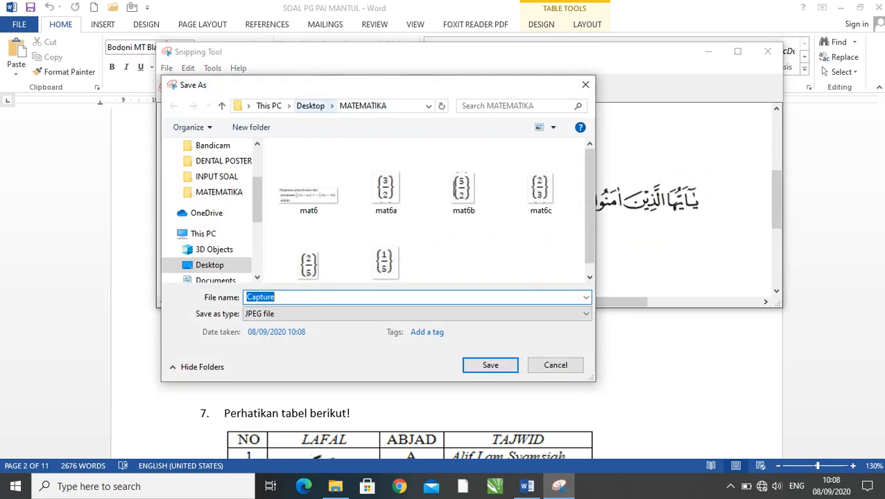
pyautogui.click(310, 106)
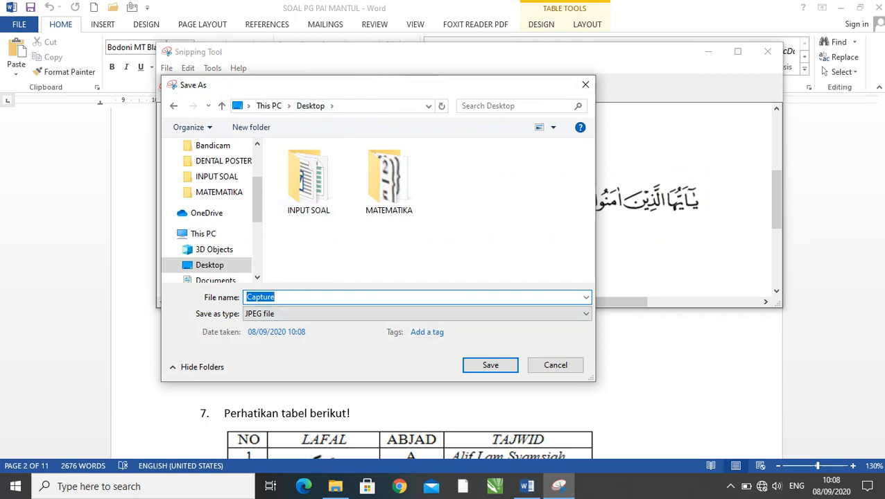
pyautogui.click(251, 127)
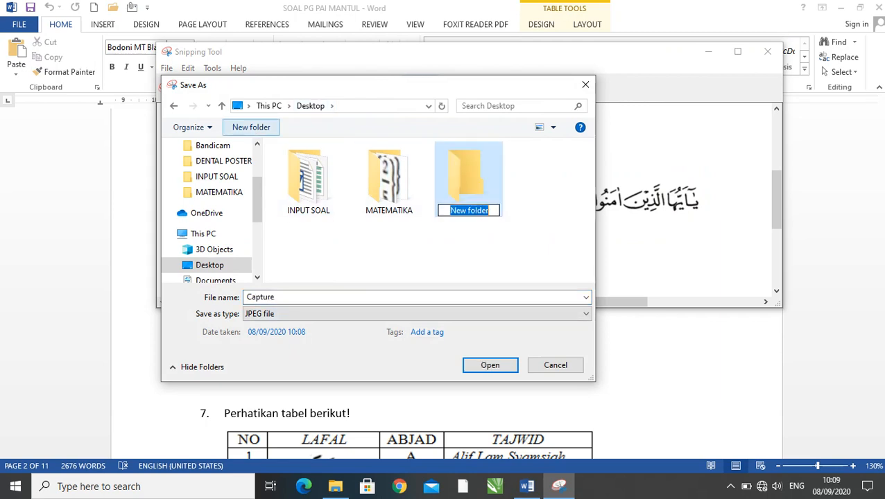
pyautogui.write('PAI')
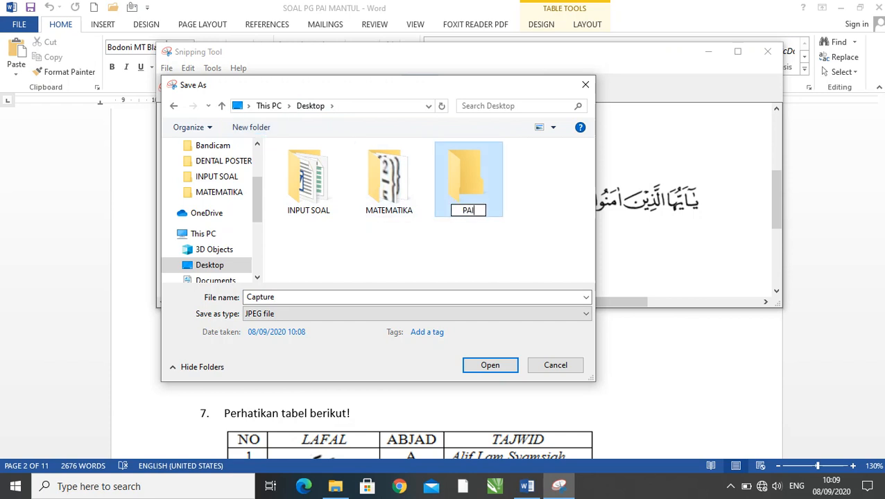
pyautogui.press('Return')
pyautogui.press('Return')
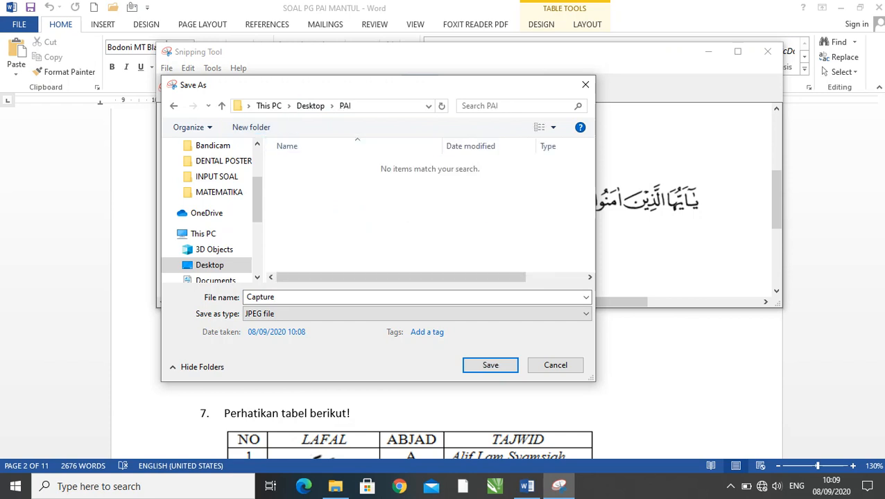
# - Save the question 6 snip as a JPEG file named pai6 in the PAI folder
pyautogui.moveTo(364, 89); pyautogui.dragTo(586, 119)
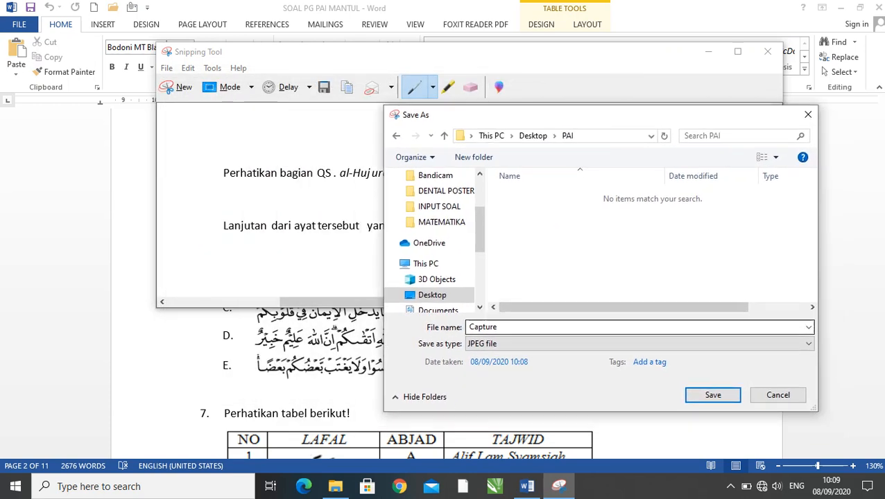
pyautogui.click(530, 328)
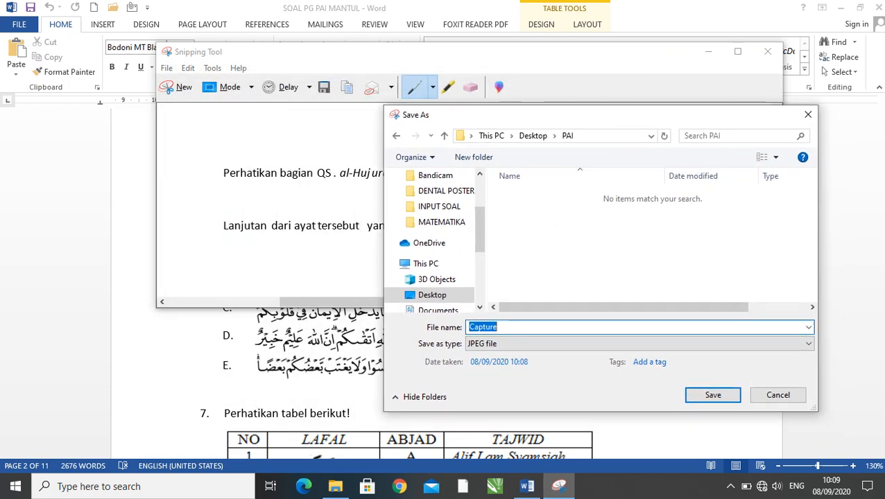
pyautogui.write('pai6')
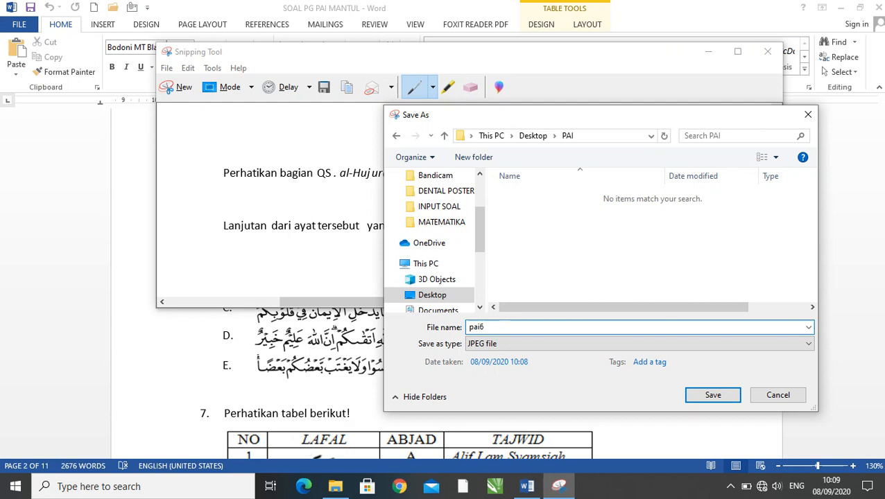
pyautogui.press('Return')
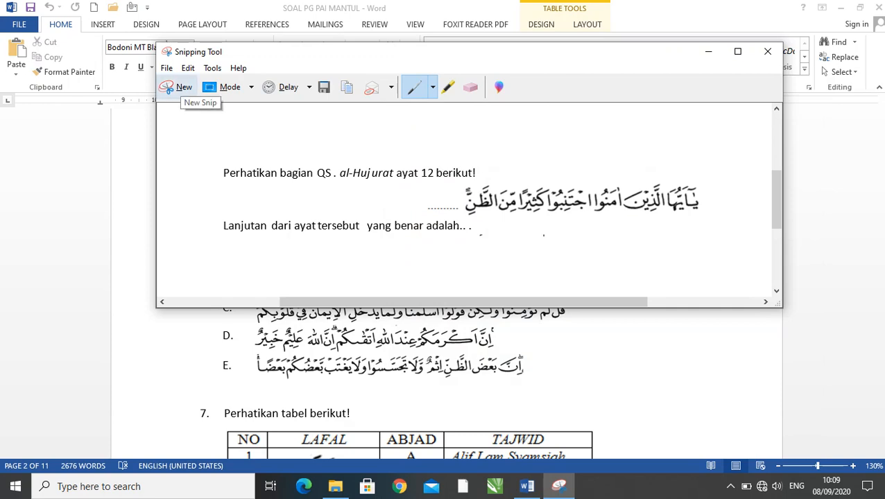
# - Capture question 6's answer option A as a new snip and save it as a JPEG file named pai6a in the PAI folder
pyautogui.click(178, 87)
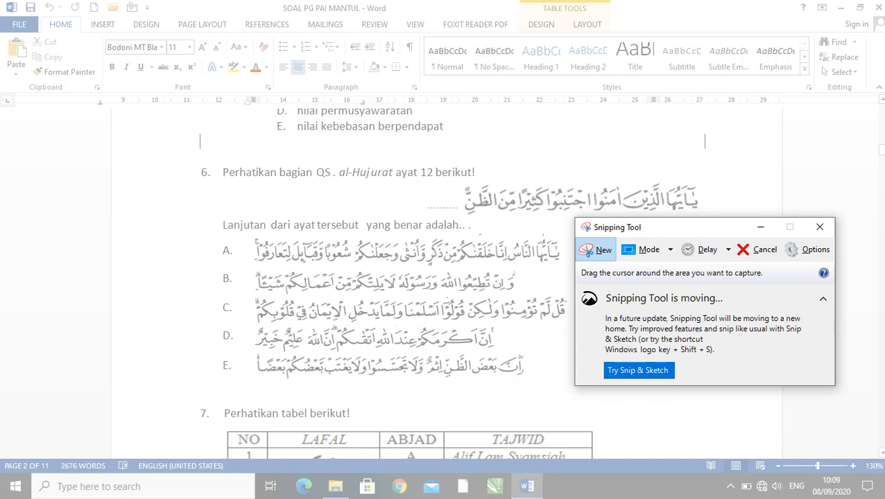
pyautogui.moveTo(250, 236); pyautogui.dragTo(567, 270)
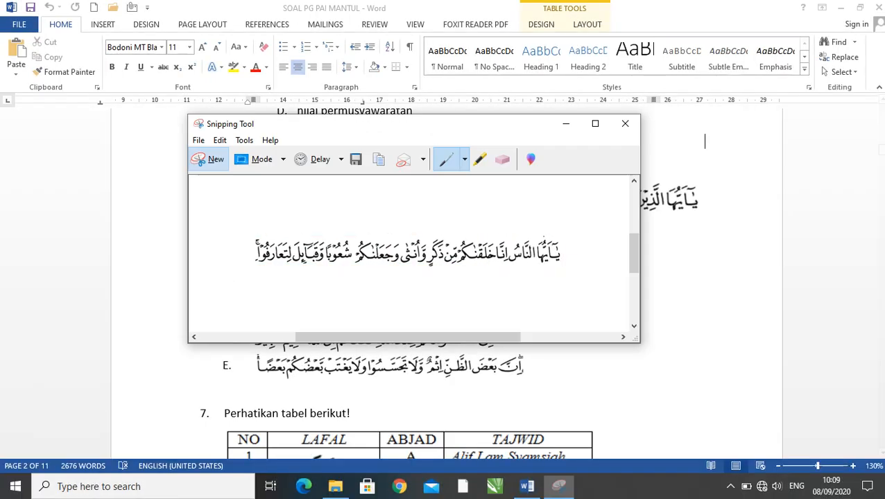
pyautogui.click(355, 159)
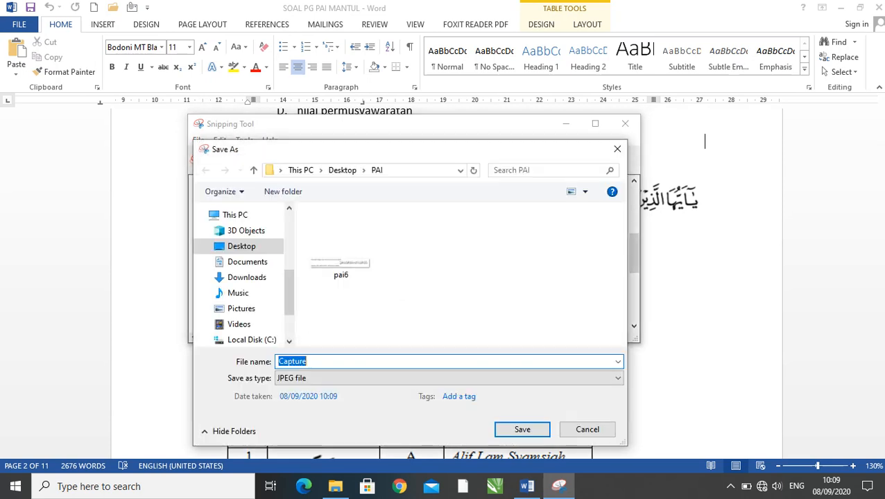
pyautogui.write('pai')
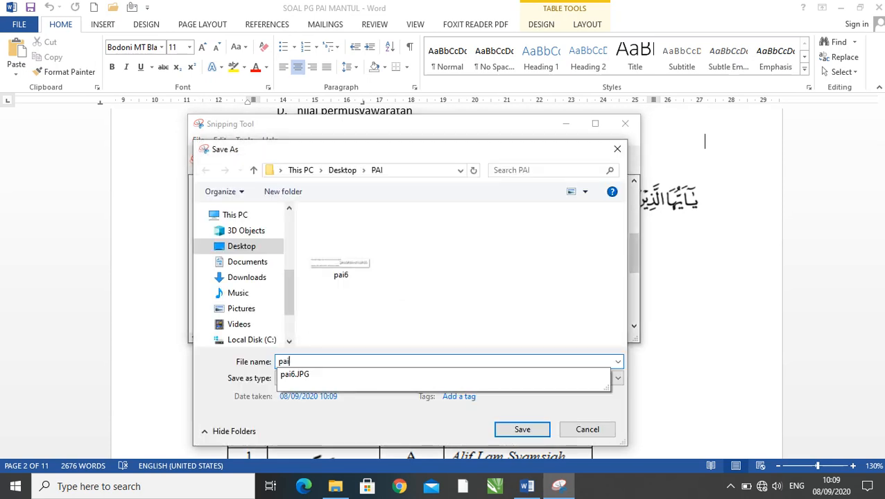
pyautogui.write('6a')
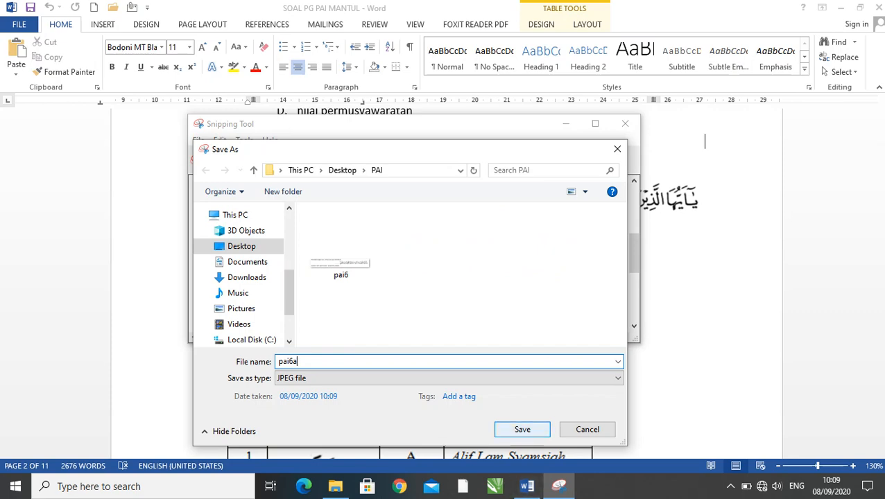
pyautogui.click(522, 429)
pyautogui.click(565, 123)
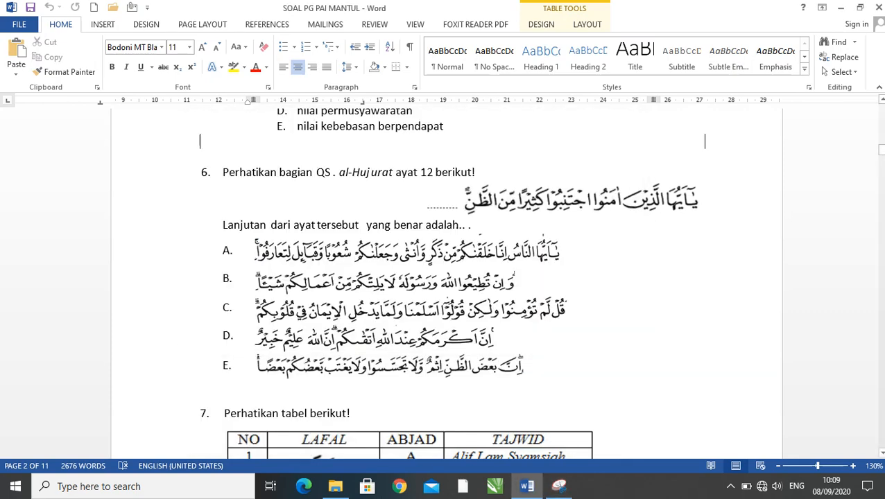
# - Review question 7's table and answer options, and the text questions at the start of the PAI exam document
pyautogui.scroll(-5, 444, 277)
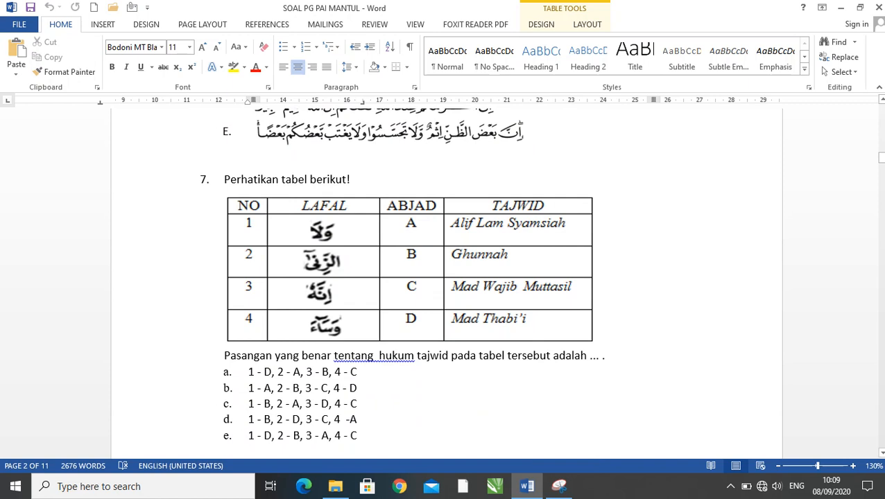
pyautogui.scroll(-7, 446, 278)
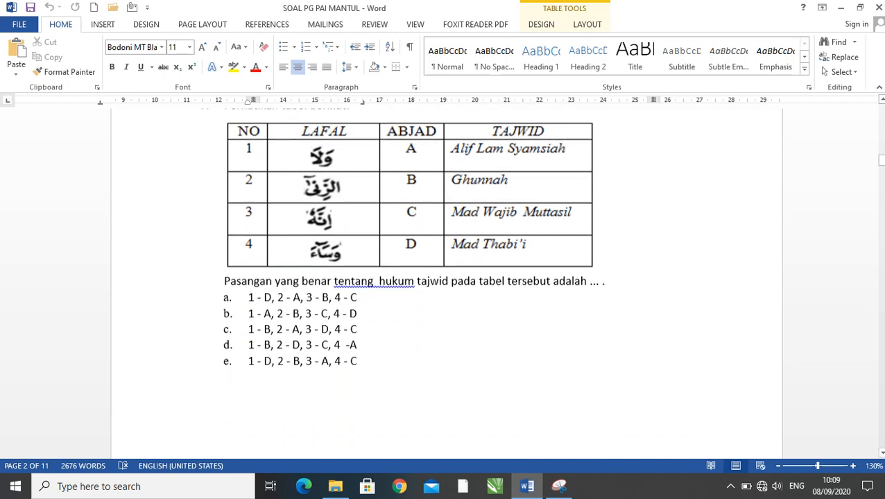
pyautogui.scroll(-2, 446, 277)
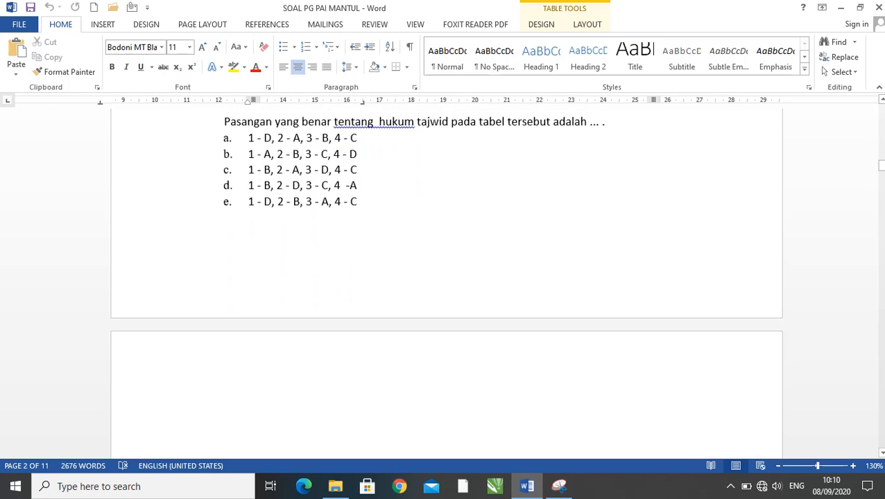
pyautogui.moveTo(248, 138); pyautogui.dragTo(363, 154)
pyautogui.click(192, 217)
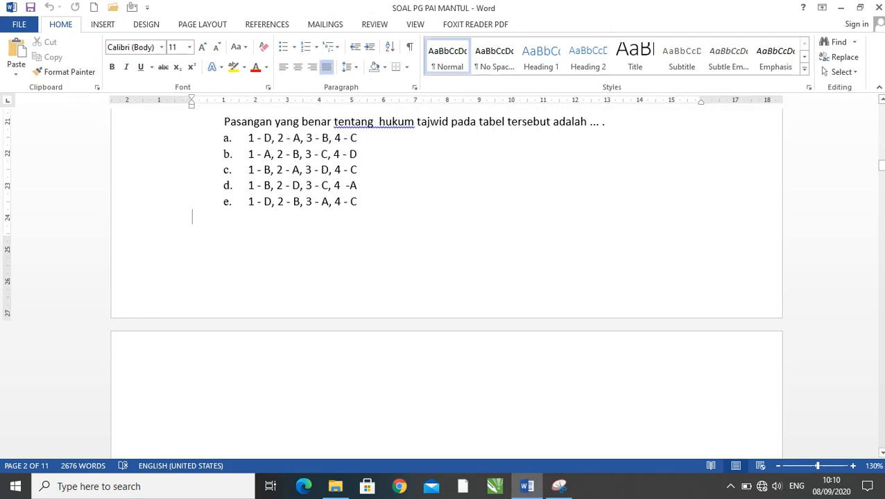
pyautogui.scroll(20, 446, 277)
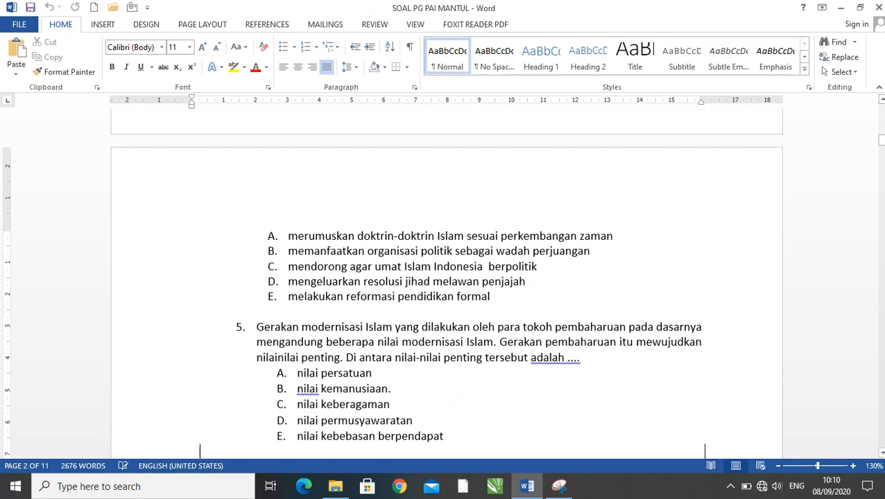
pyautogui.scroll(-4, 446, 277)
pyautogui.scroll(20, 446, 277)
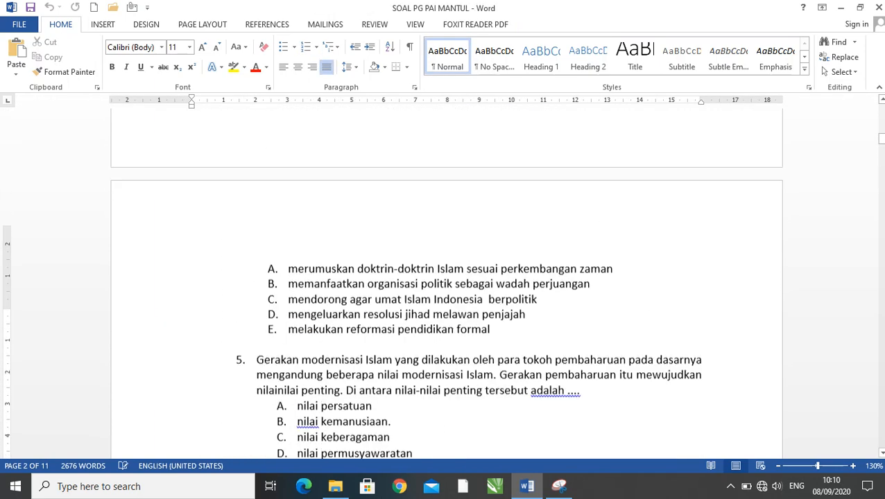
pyautogui.scroll(6, 446, 278)
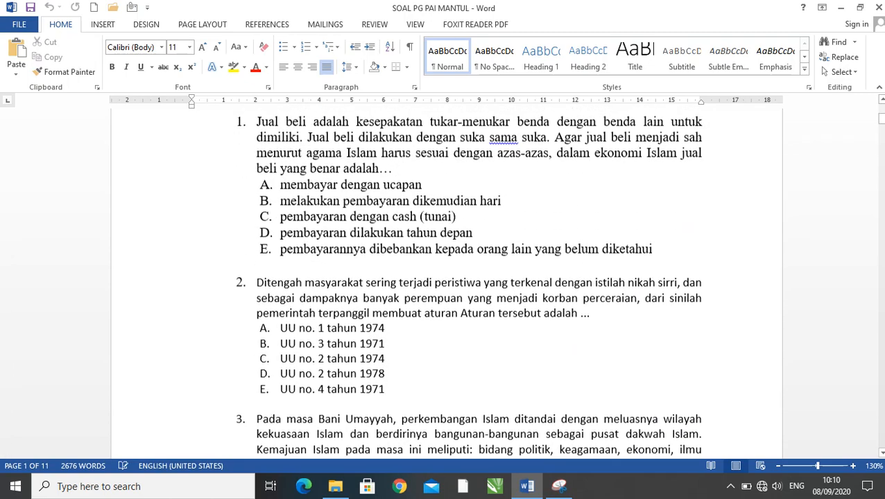
pyautogui.click(298, 232)
pyautogui.scroll(3, 298, 231)
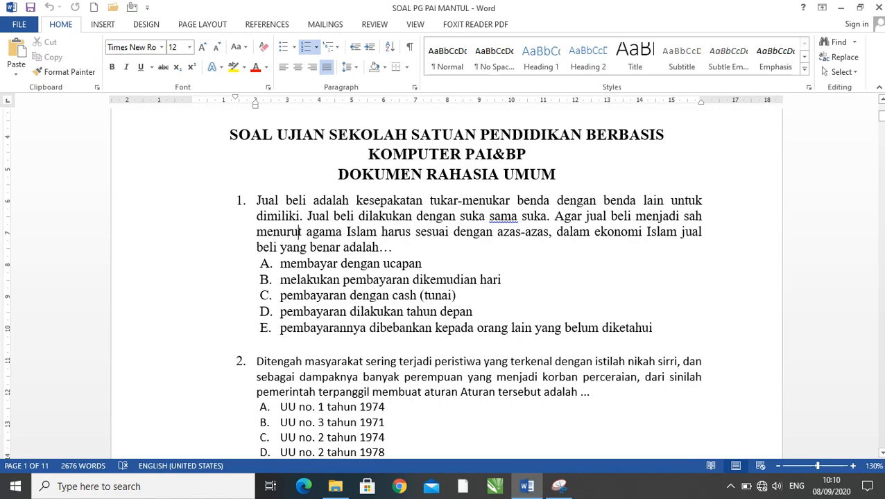
pyautogui.scroll(-3, 444, 277)
pyautogui.scroll(-10, 443, 278)
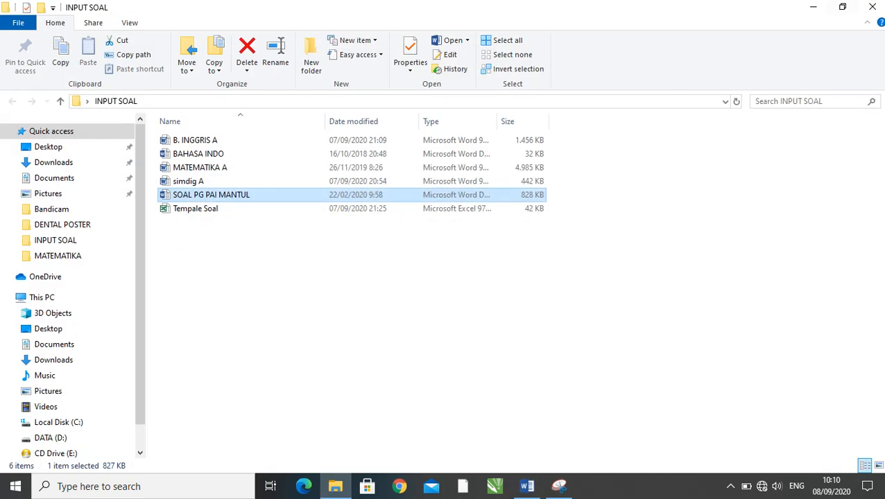
# - Open the Tempale Soal workbook from the INPUT SOAL folder in File Explorer and maximize its window
pyautogui.click(353, 305)
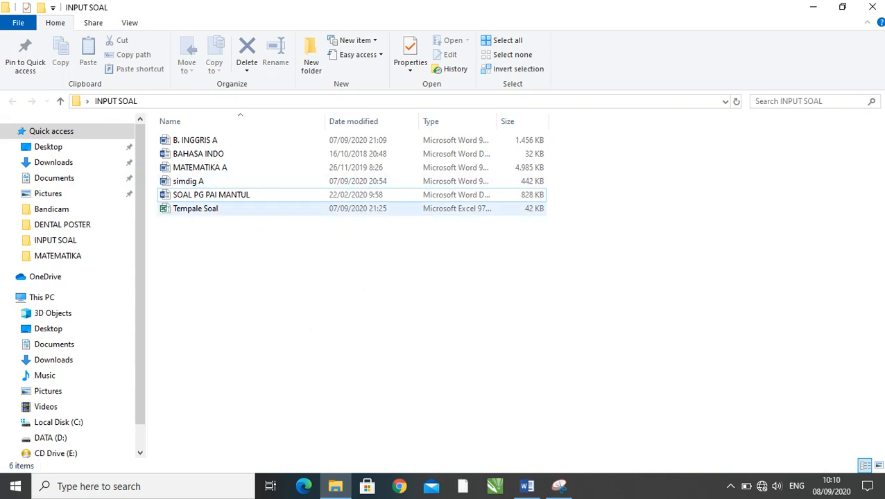
pyautogui.click(196, 208)
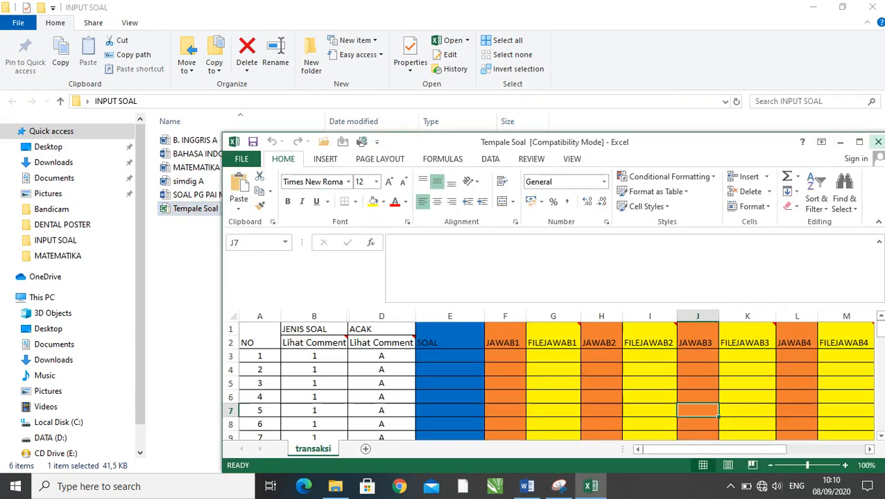
pyautogui.click(858, 141)
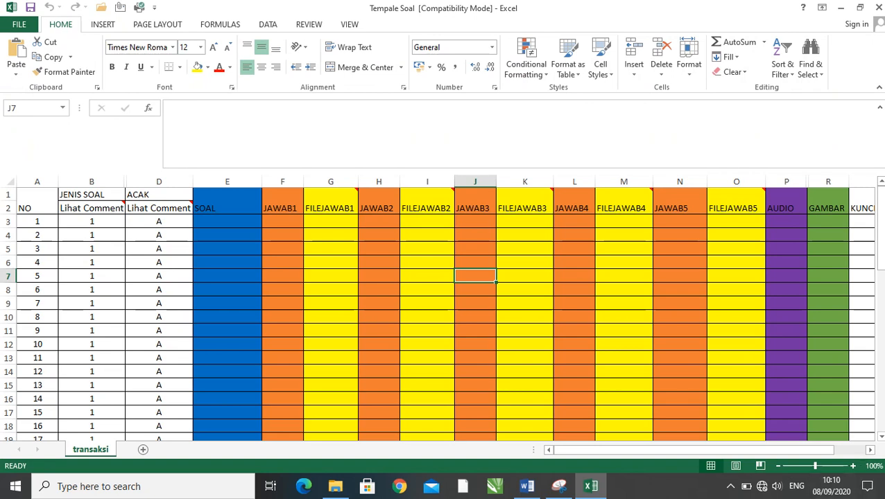
# - Examine the NO column and the JENIS SOAL column, reading the comment on its header cell B2 and the codes below
pyautogui.click(37, 201)
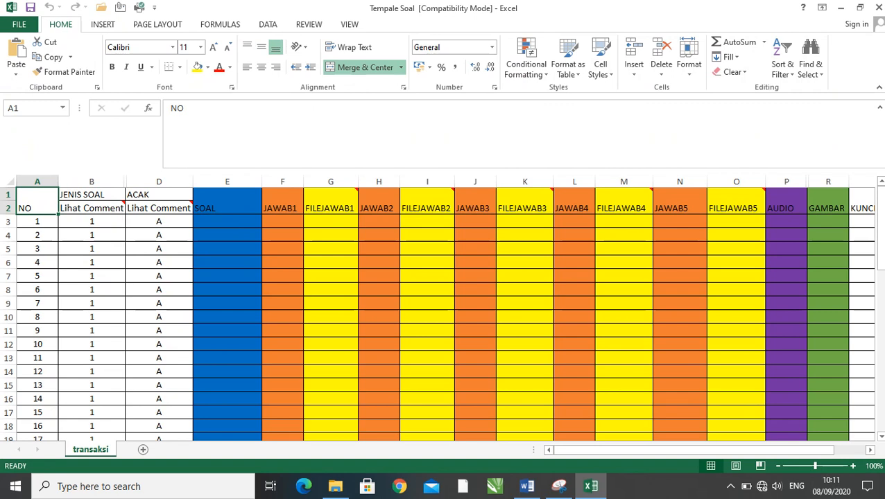
pyautogui.moveTo(104, 208)
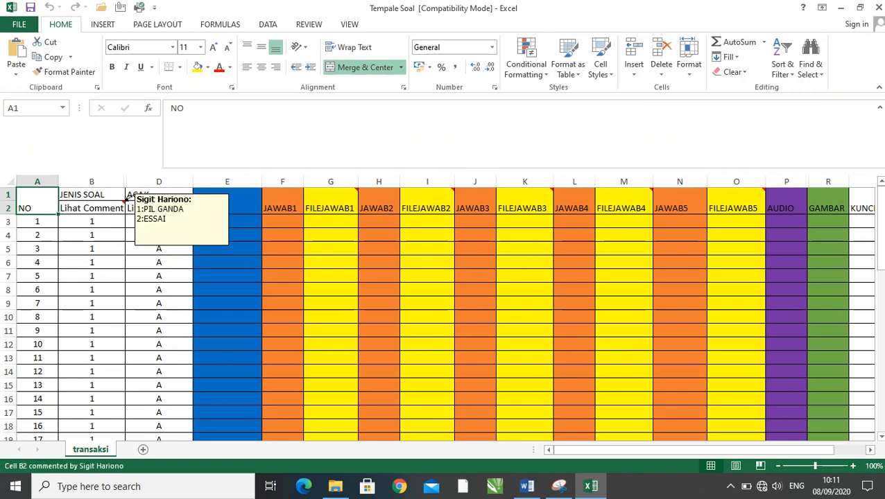
pyautogui.click(91, 222)
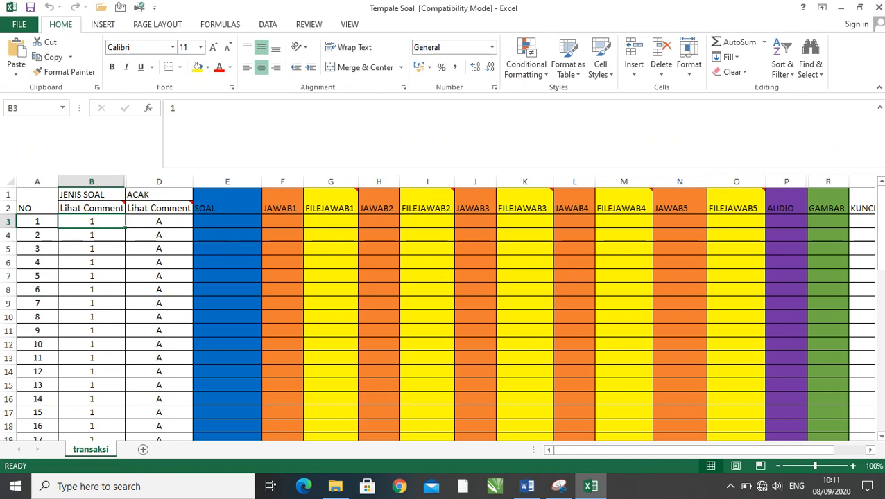
pyautogui.click(91, 208)
pyautogui.moveTo(104, 208)
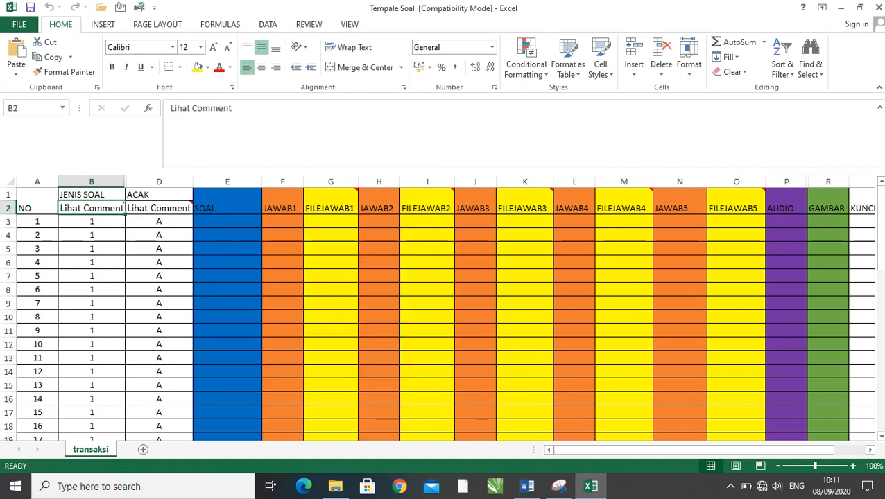
pyautogui.press('Down')
pyautogui.press('Down')
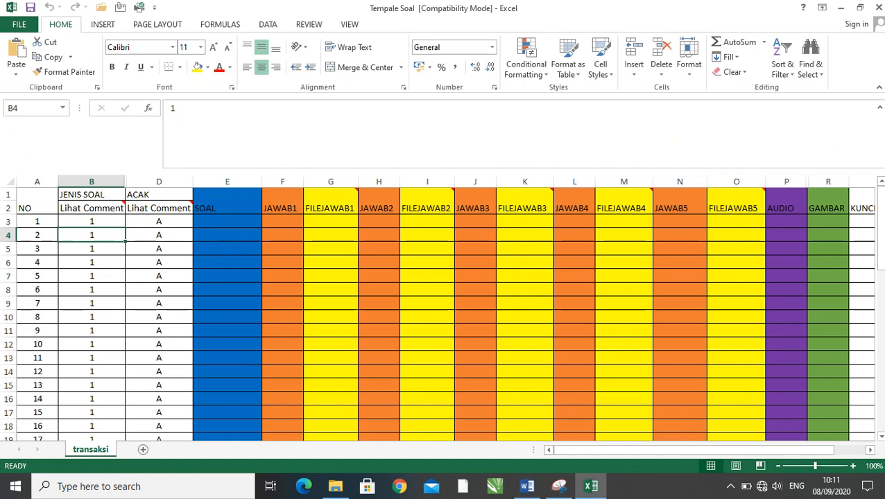
# - Examine the JENIS SOAL code of question 35 and the numbering of questions 36 to 40 at the end of the template
pyautogui.scroll(-6, 437, 313)
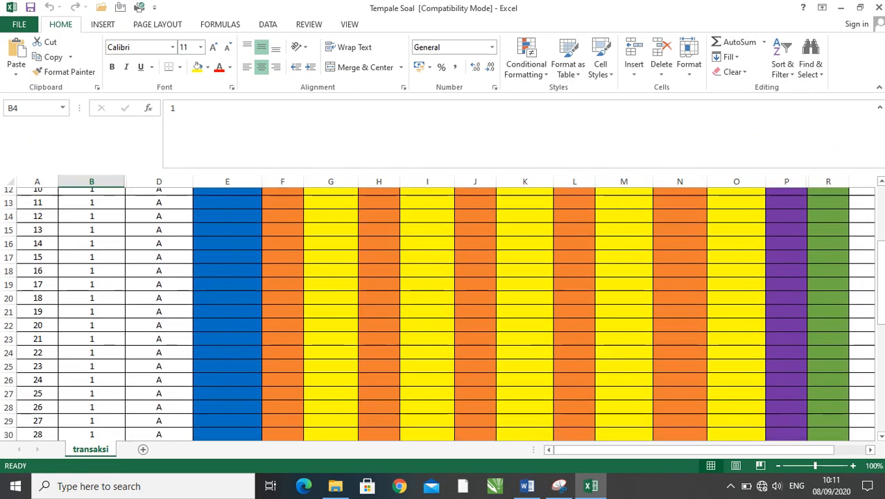
pyautogui.scroll(-1, 437, 313)
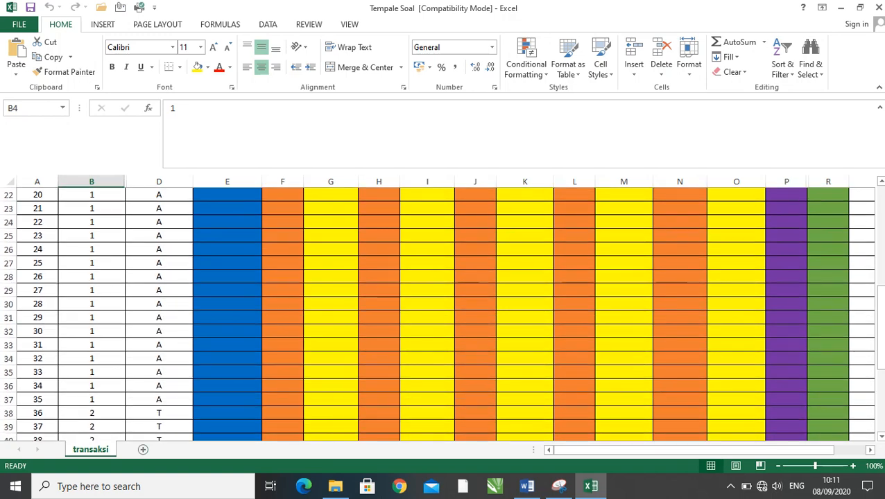
pyautogui.click(91, 399)
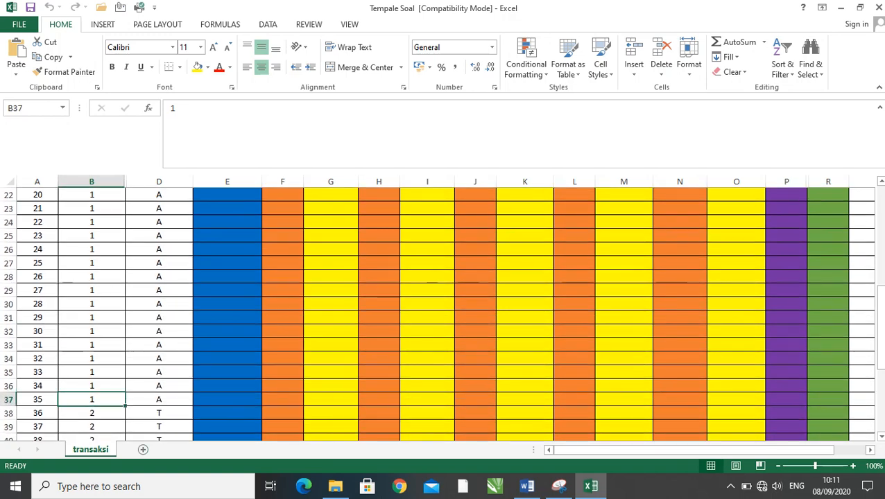
pyautogui.scroll(-1, 438, 314)
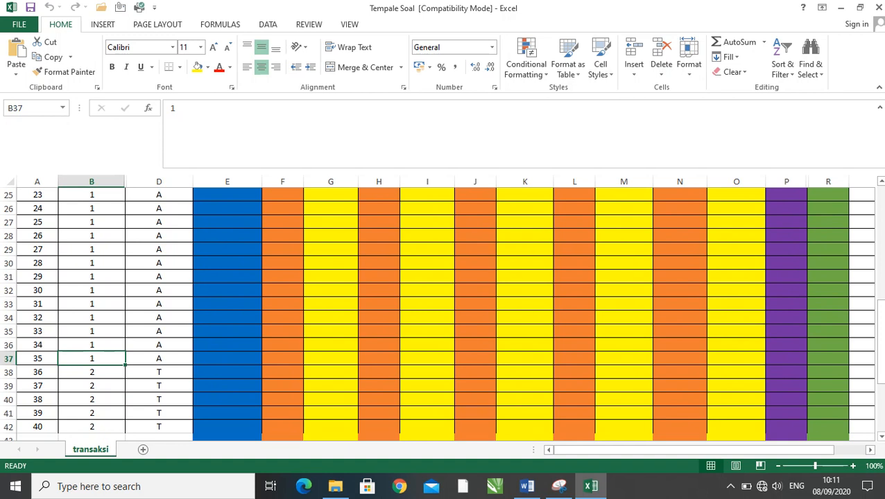
pyautogui.click(37, 372)
pyautogui.click(37, 386)
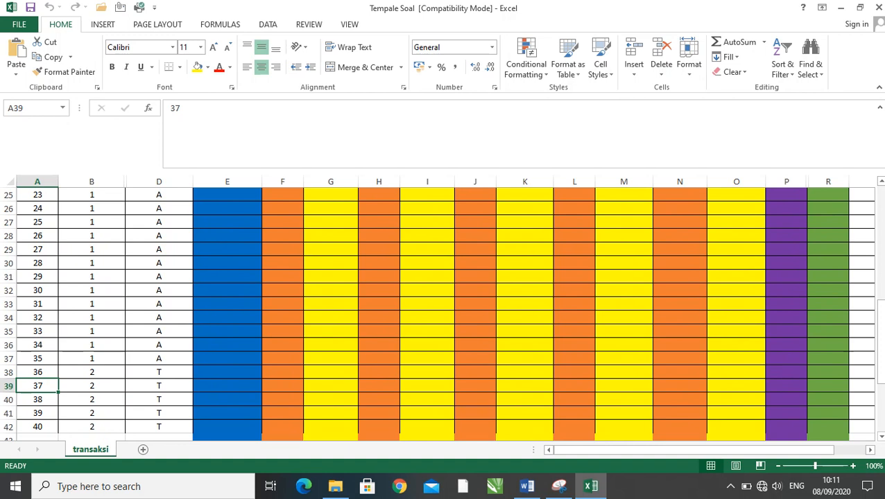
pyautogui.click(37, 372)
pyautogui.click(38, 427)
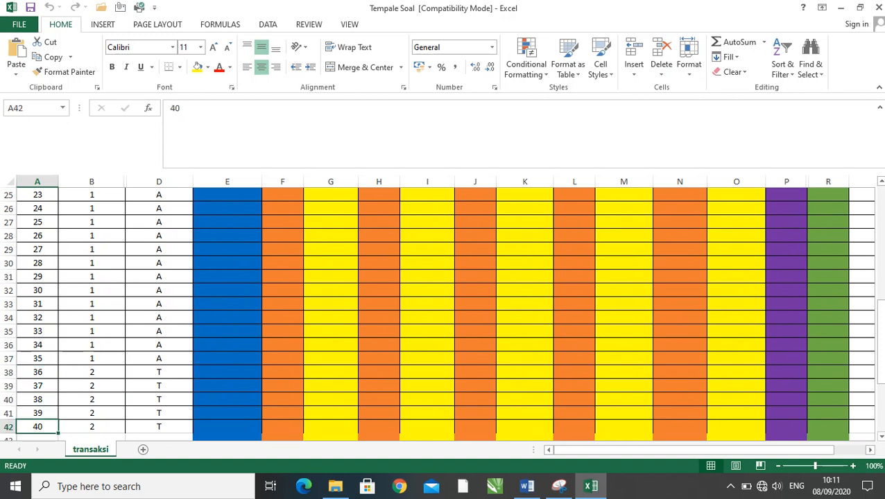
# - Go through the JENIS SOAL codes of questions 36 to 40 and return to the template's header rows
pyautogui.click(92, 372)
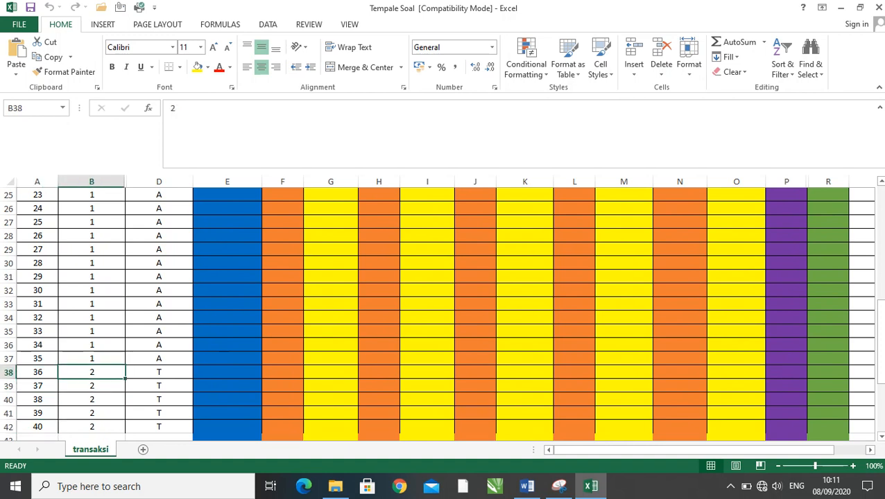
pyautogui.press('Down')
pyautogui.press('Down')
pyautogui.press('Down')
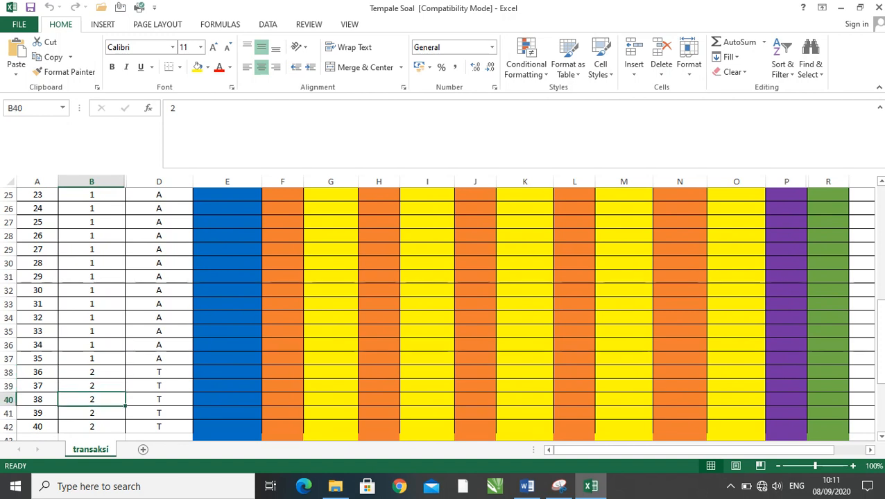
pyautogui.press('Down')
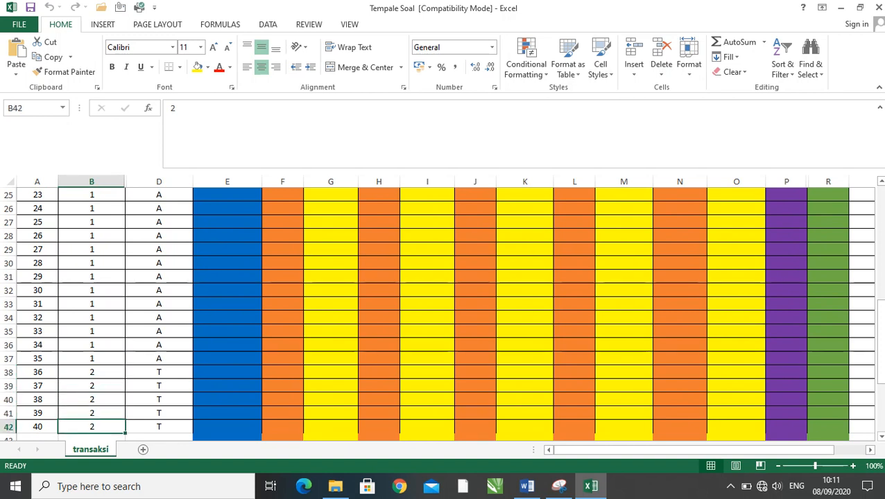
pyautogui.click(92, 332)
pyautogui.click(91, 386)
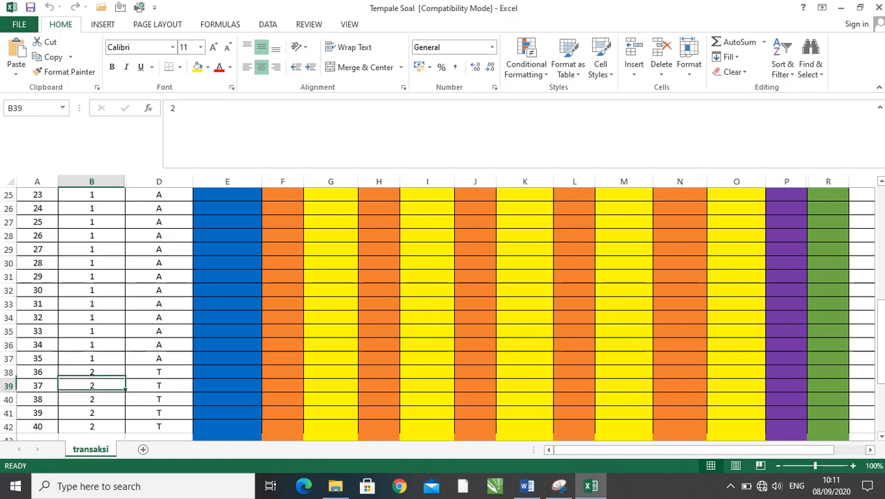
pyautogui.press('Up')
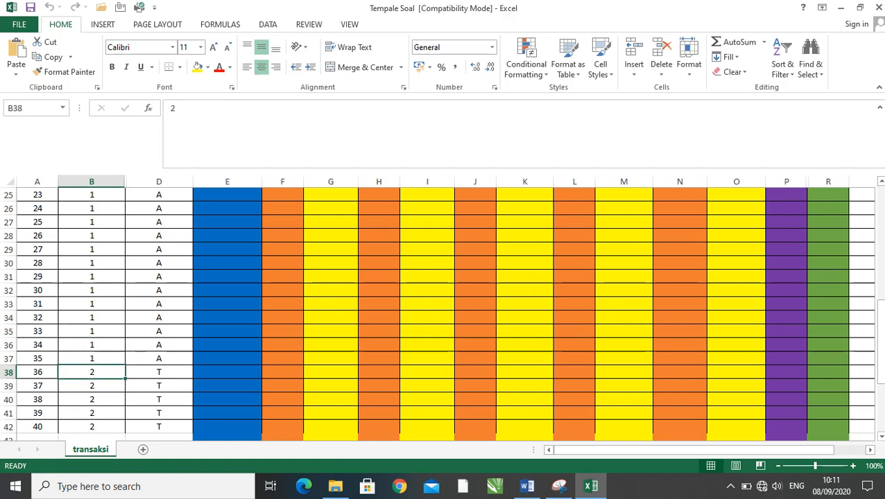
pyautogui.scroll(8, 443, 312)
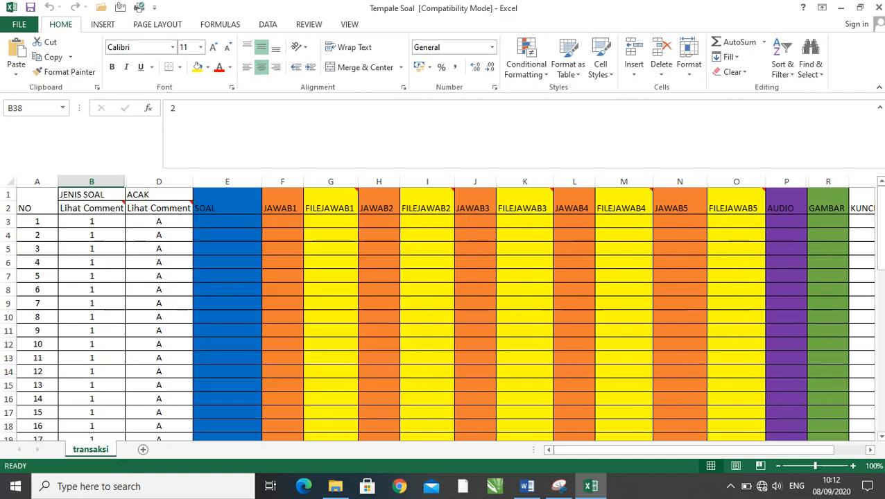
# - Examine the ACAK column from the codes of questions 1 and 2 down to the end of the template
pyautogui.click(159, 221)
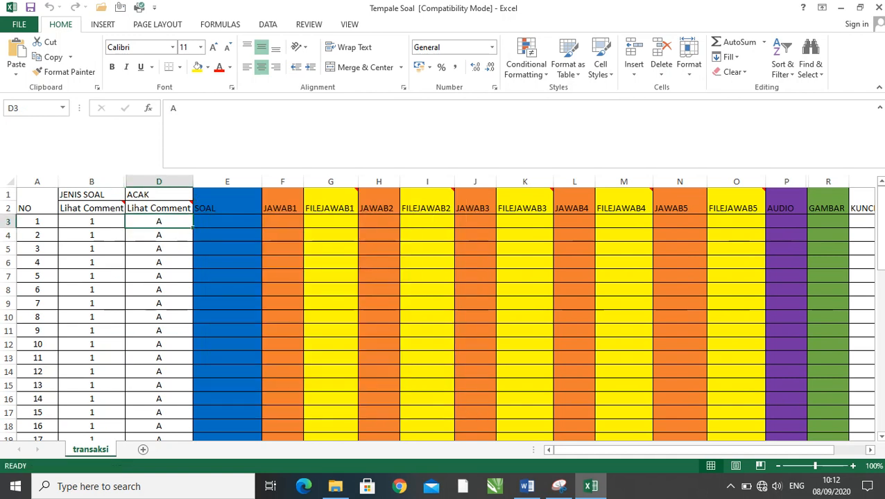
pyautogui.click(158, 235)
pyautogui.click(159, 221)
pyautogui.scroll(-7, 443, 312)
pyautogui.scroll(-4, 443, 312)
pyautogui.scroll(4, 443, 311)
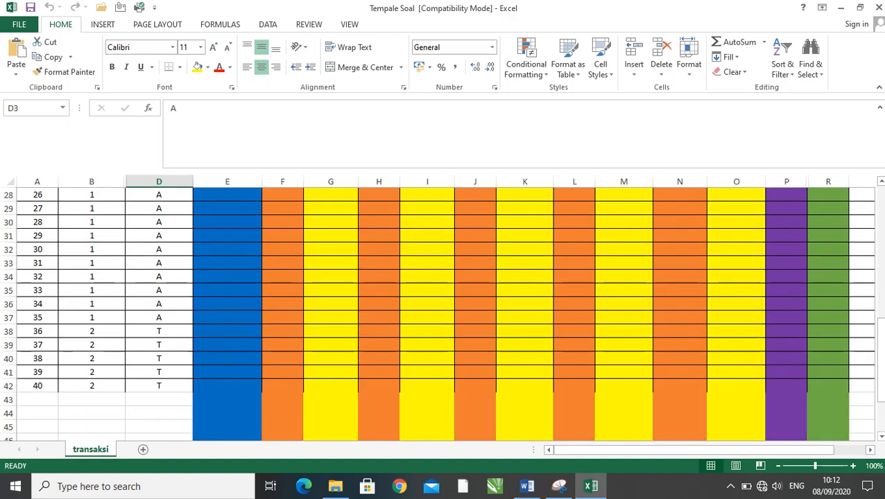
pyautogui.scroll(-2, 443, 312)
pyautogui.scroll(-1, 444, 312)
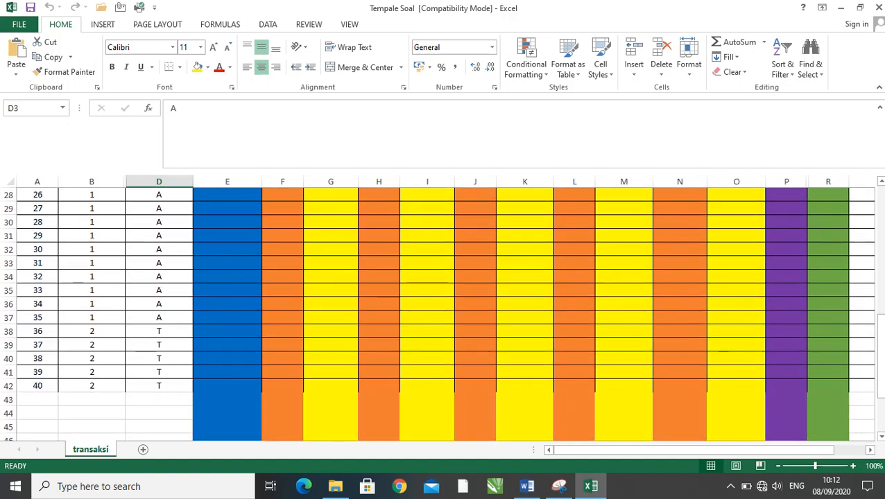
# - Examine the ACAK codes of questions 36 to 40 and compare them with those at the start of the template
pyautogui.click(159, 332)
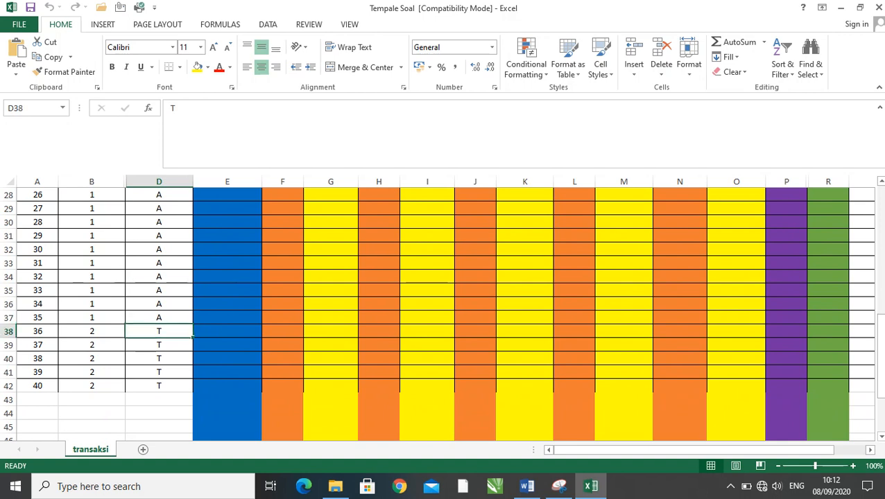
pyautogui.click(159, 386)
pyautogui.click(159, 331)
pyautogui.click(159, 344)
pyautogui.click(159, 358)
pyautogui.scroll(6, 444, 311)
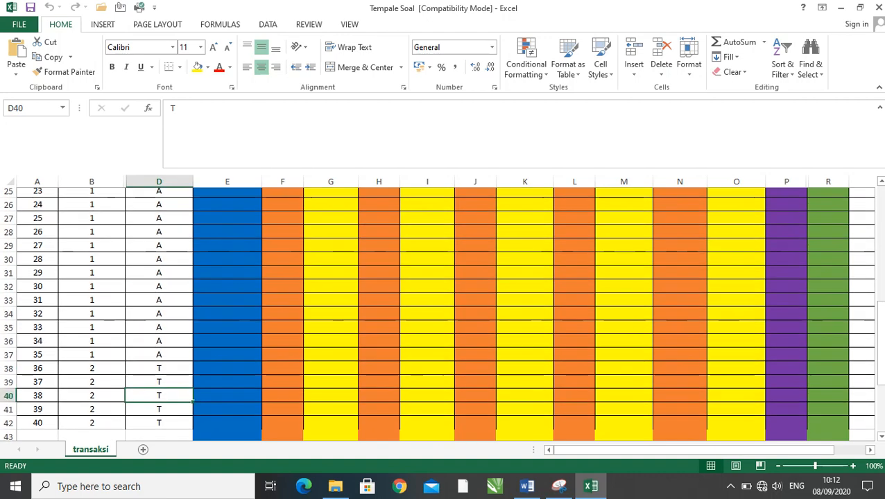
pyautogui.scroll(3, 443, 312)
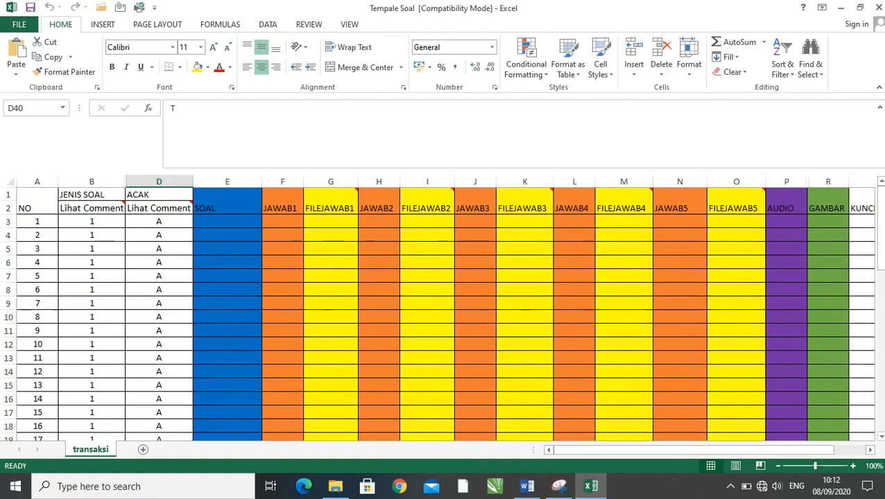
pyautogui.scroll(-5, 444, 312)
pyautogui.scroll(-4, 444, 312)
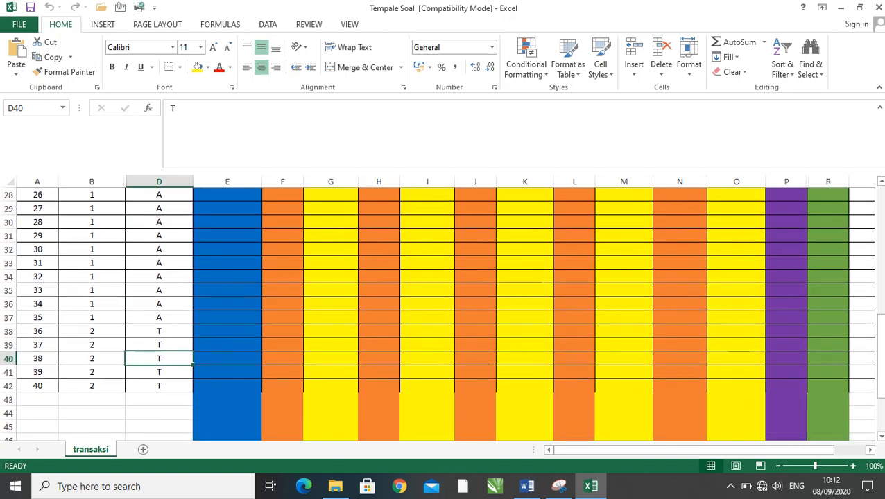
pyautogui.click(158, 386)
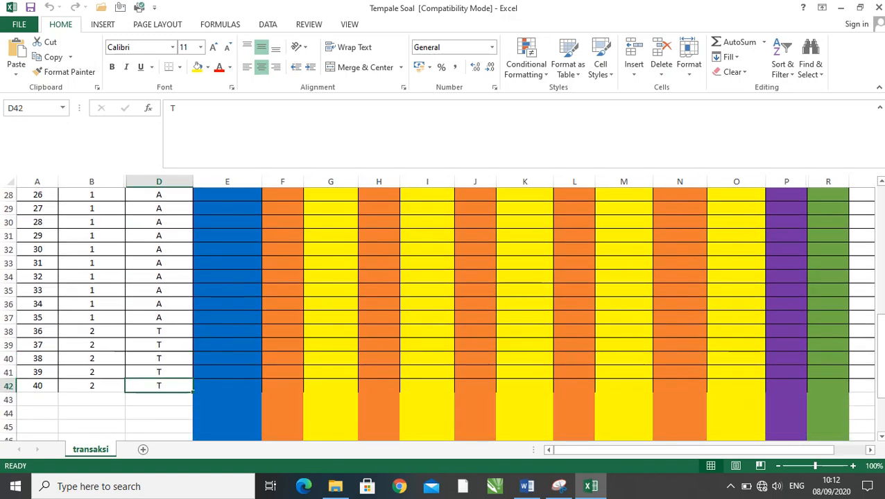
pyautogui.scroll(9, 444, 312)
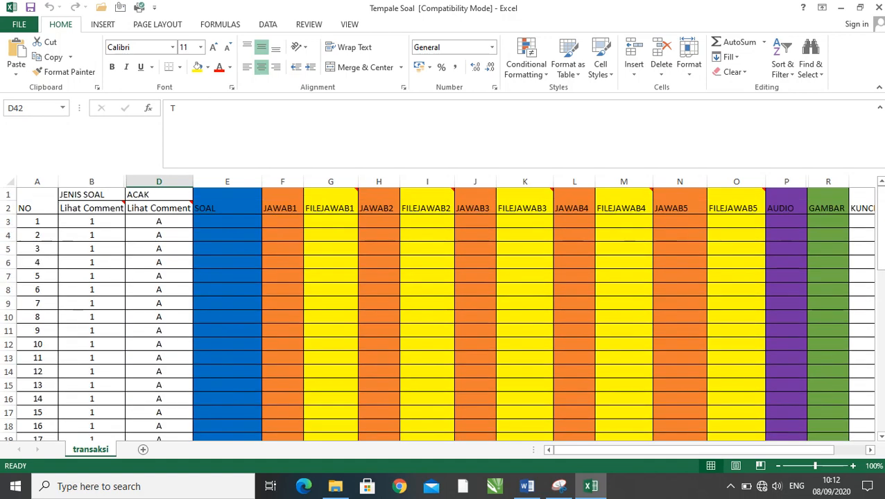
pyautogui.scroll(-9, 444, 312)
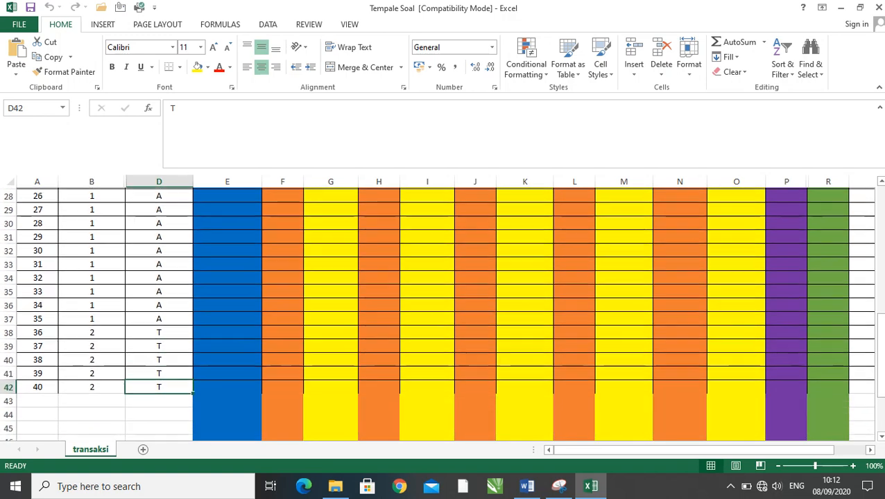
# - Go upward through the ACAK codes from question 40 to question 31
pyautogui.press('Up')
pyautogui.press('Up')
pyautogui.press('Up')
pyautogui.press('Up')
pyautogui.press('Up')
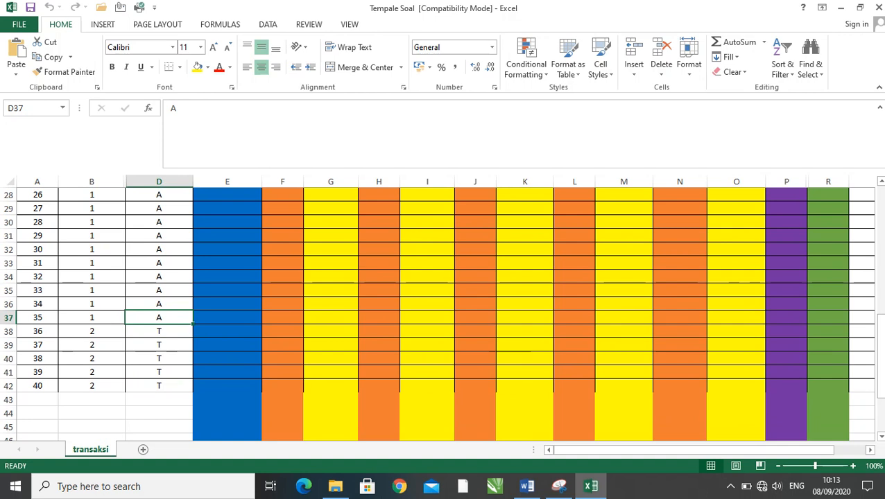
pyautogui.press('Up')
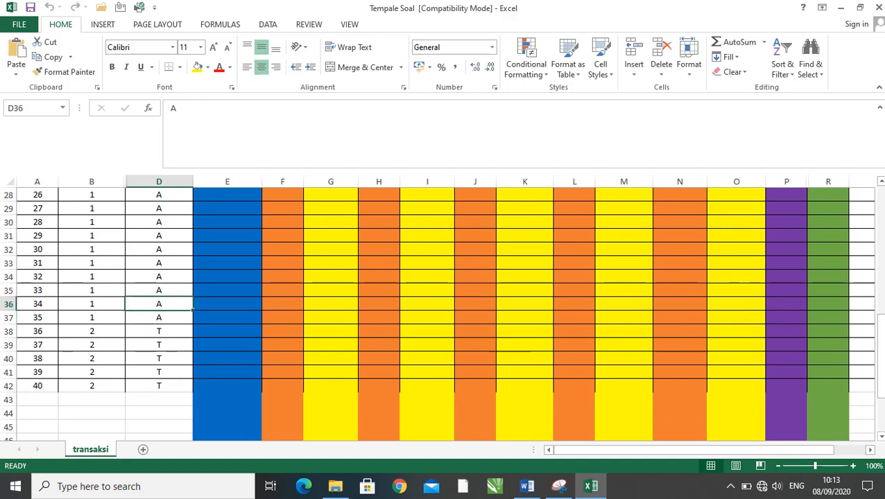
pyautogui.press('Up')
pyautogui.press('Up')
pyautogui.press('Up')
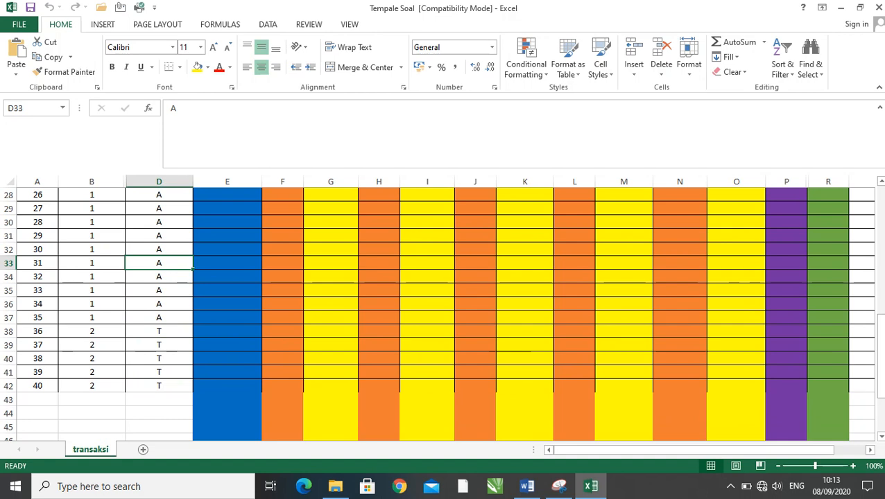
# - Compare the ACAK codes of questions 36 to 40 with the code of question 33
pyautogui.click(158, 332)
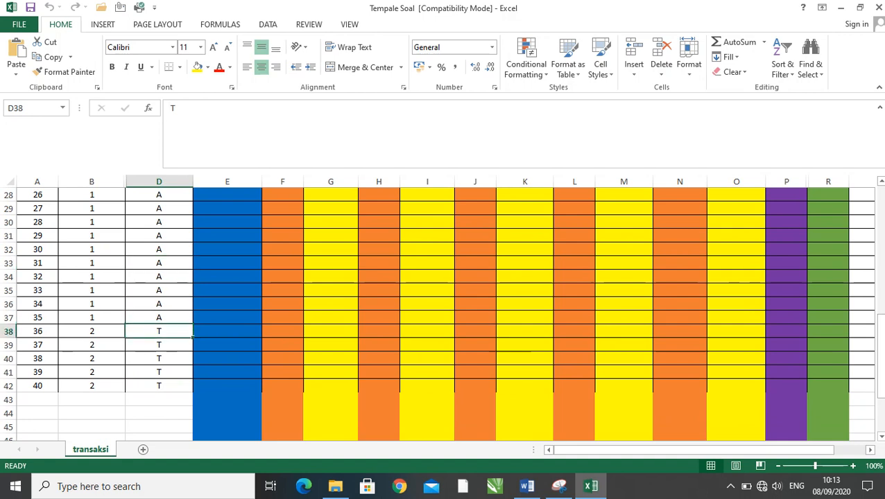
pyautogui.click(159, 345)
pyautogui.click(159, 372)
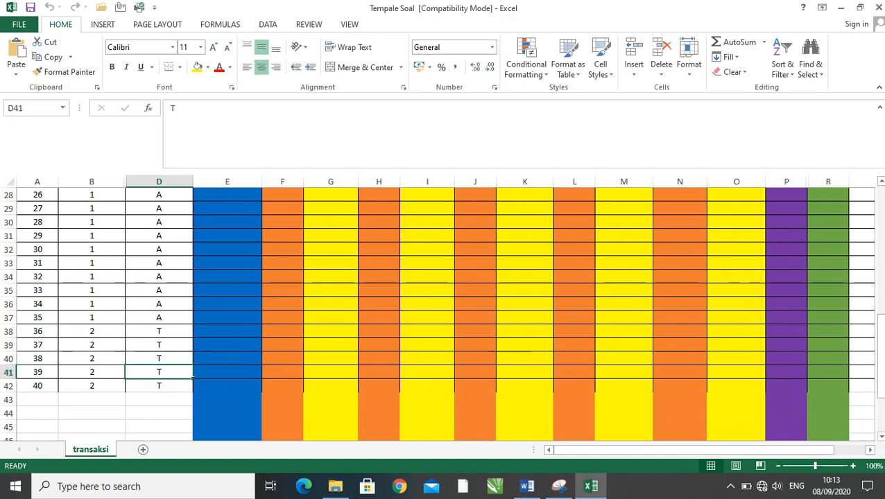
pyautogui.click(159, 386)
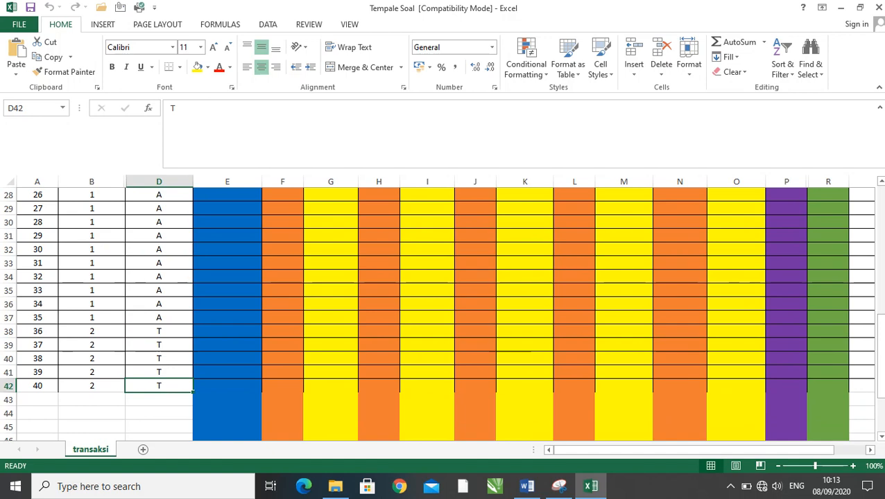
pyautogui.click(159, 290)
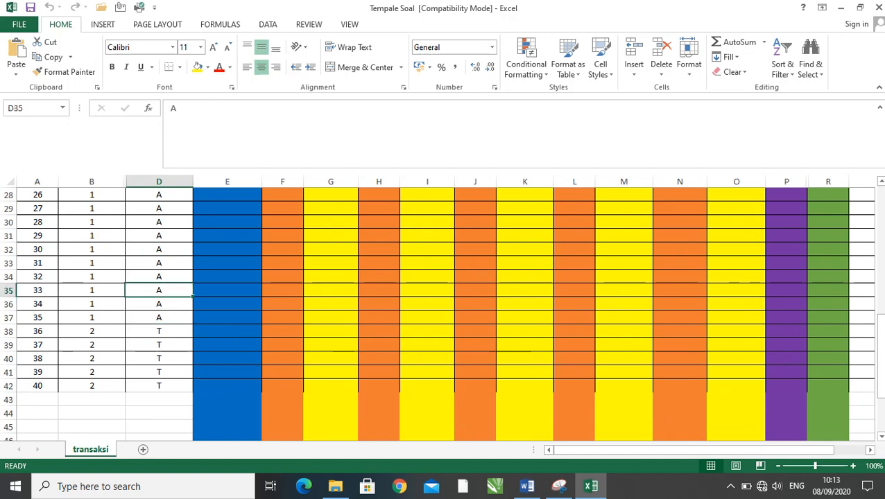
pyautogui.click(159, 331)
# - Read the comment on the ACAK header cell D2 and check the codes of questions 3 and 1
pyautogui.scroll(9, 159, 331)
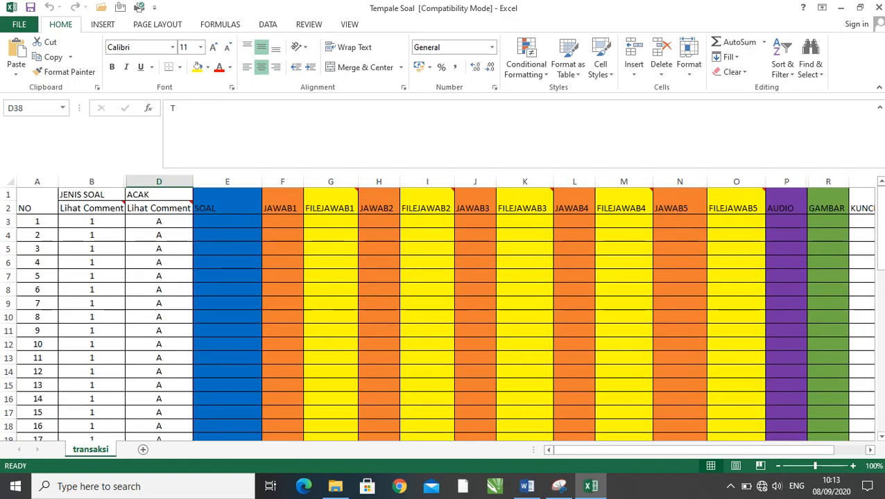
pyautogui.moveTo(158, 208)
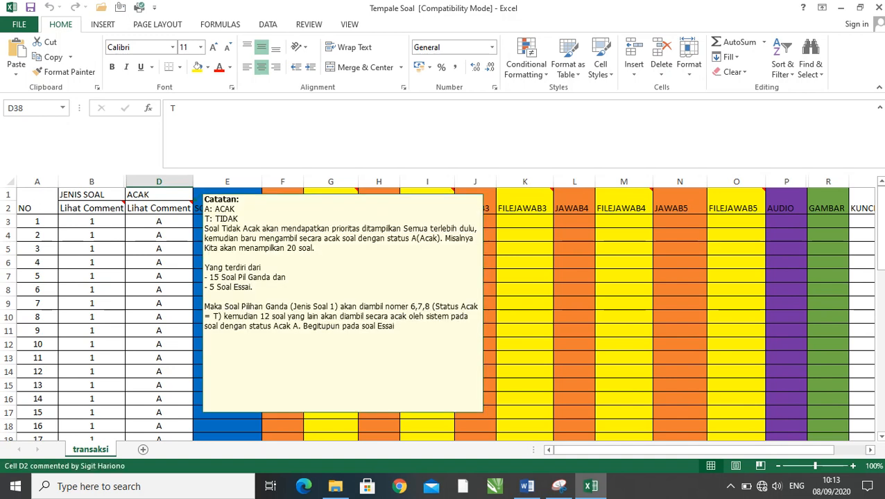
pyautogui.click(159, 249)
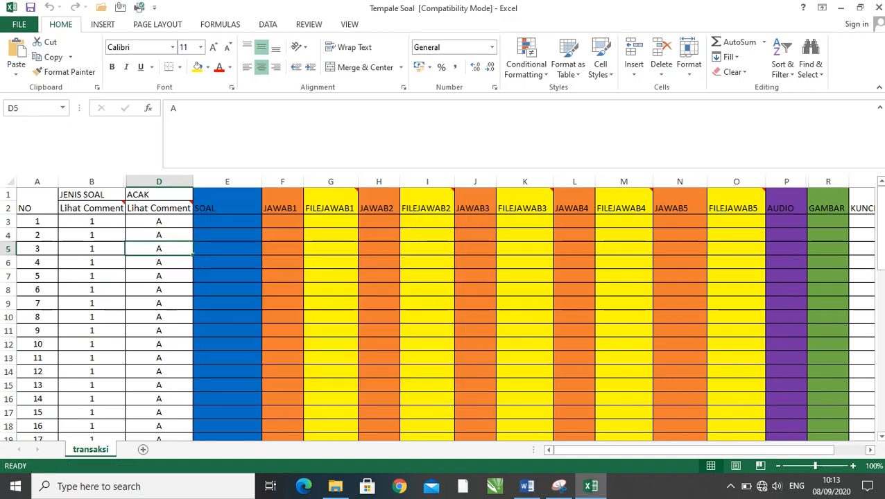
pyautogui.click(159, 221)
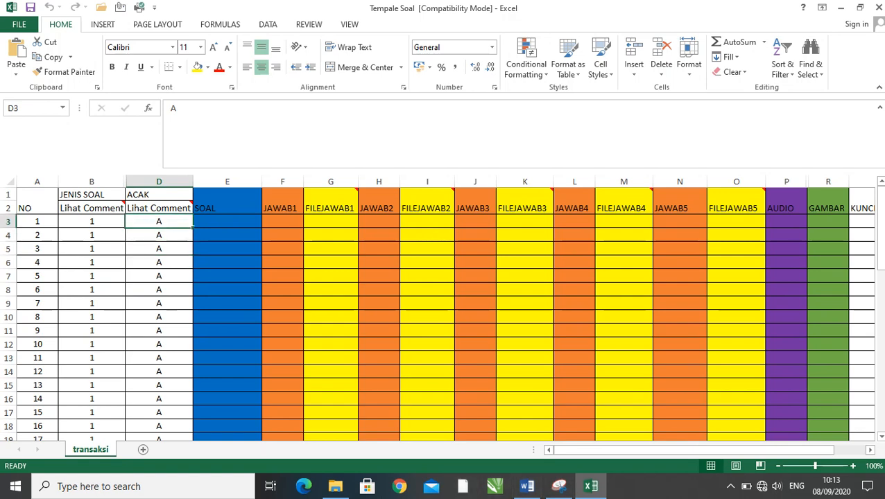
# - Set the ACAK code of question 10 in cell D12 to T and check it from the header rows
pyautogui.scroll(-1, 441, 312)
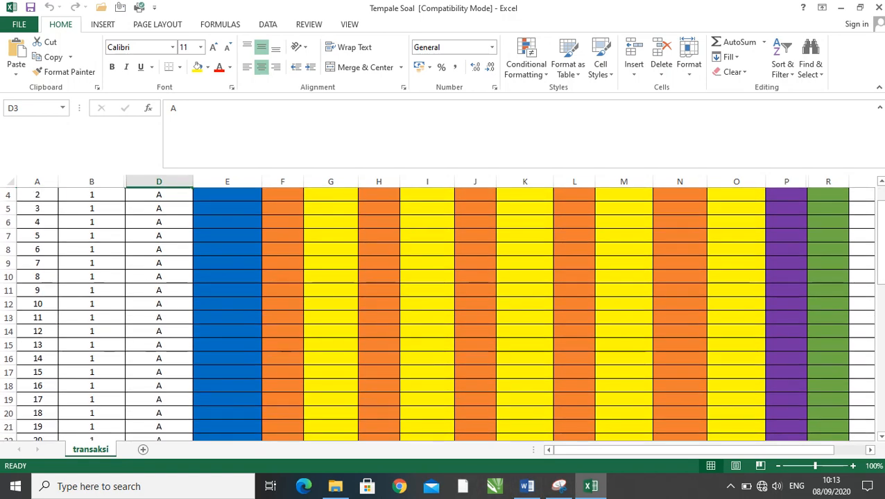
pyautogui.click(159, 304)
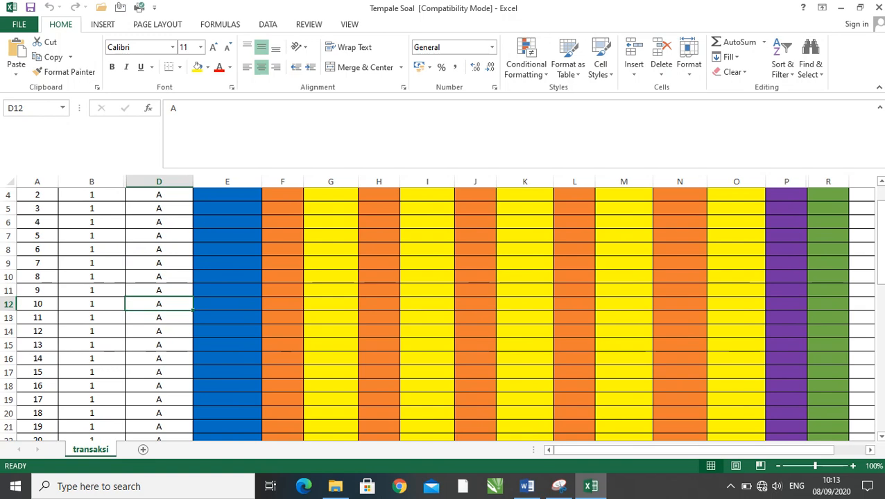
pyautogui.write('T')
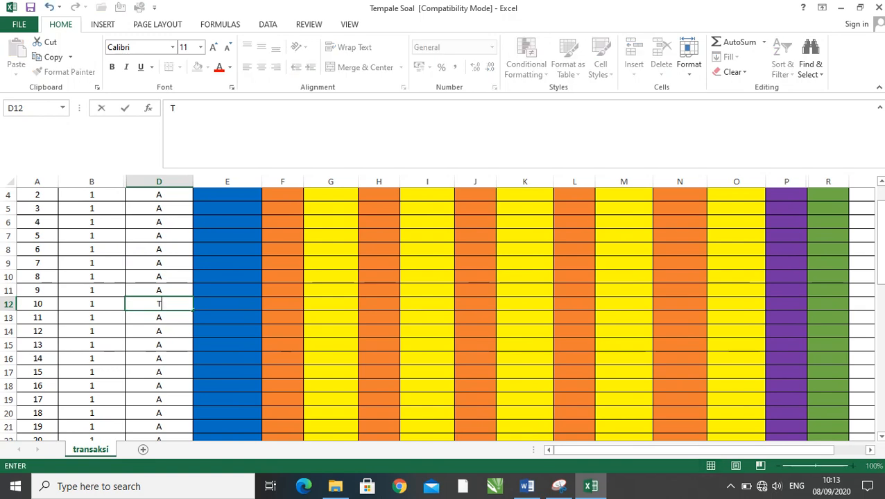
pyautogui.click(282, 317)
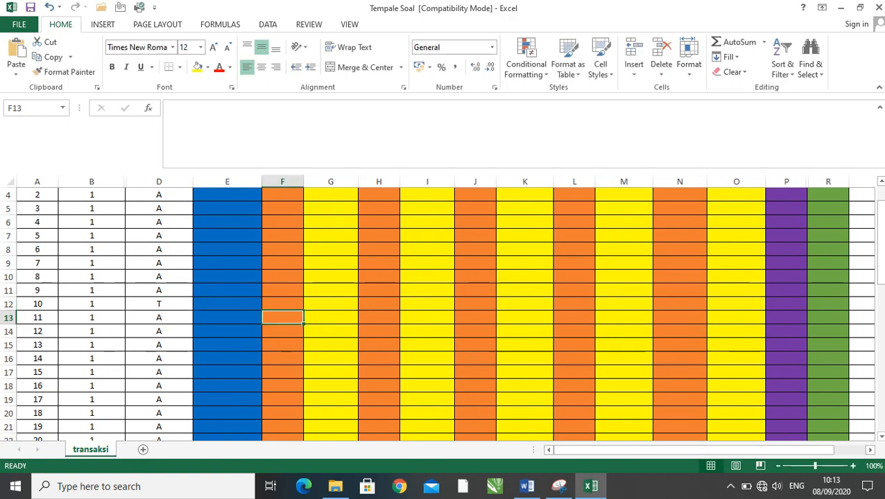
pyautogui.scroll(1, 443, 312)
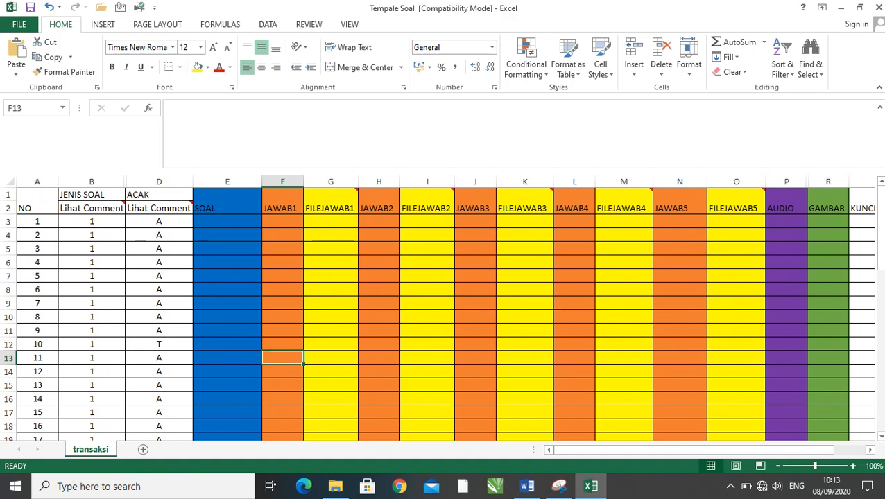
pyautogui.click(159, 345)
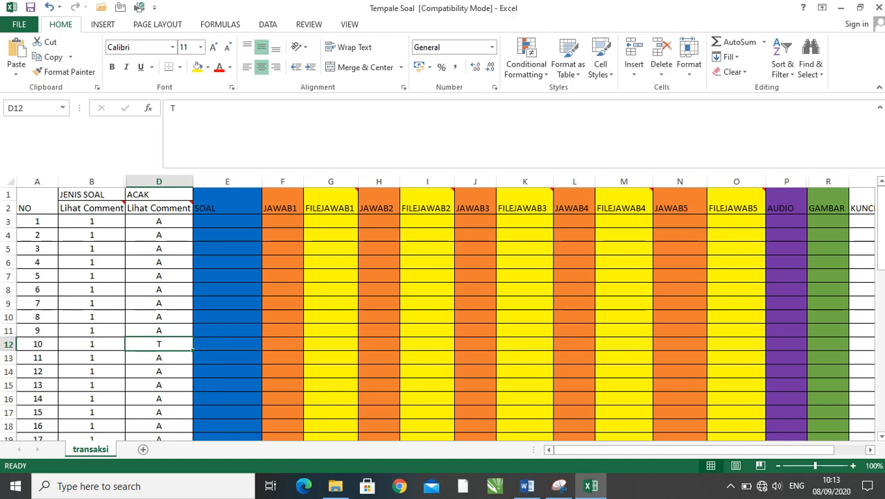
# - Set the ACAK code of question 15 in cell D17 to T
pyautogui.click(159, 221)
pyautogui.scroll(-2, 444, 312)
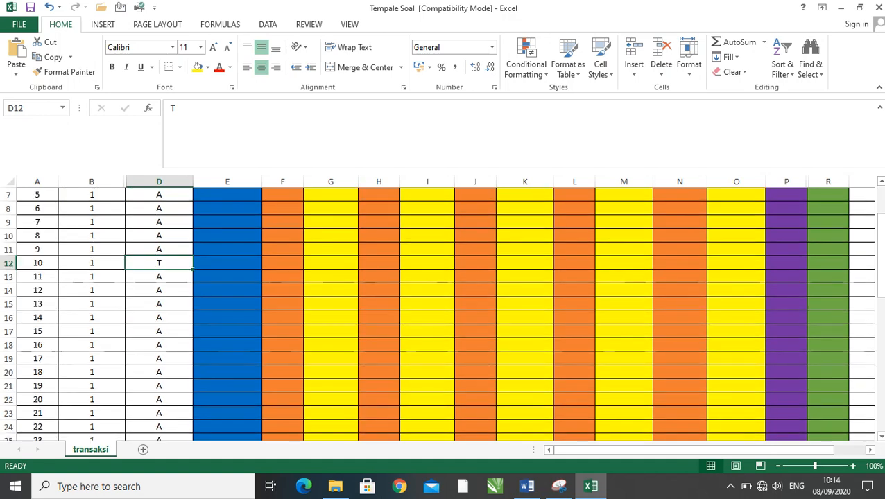
pyautogui.click(158, 331)
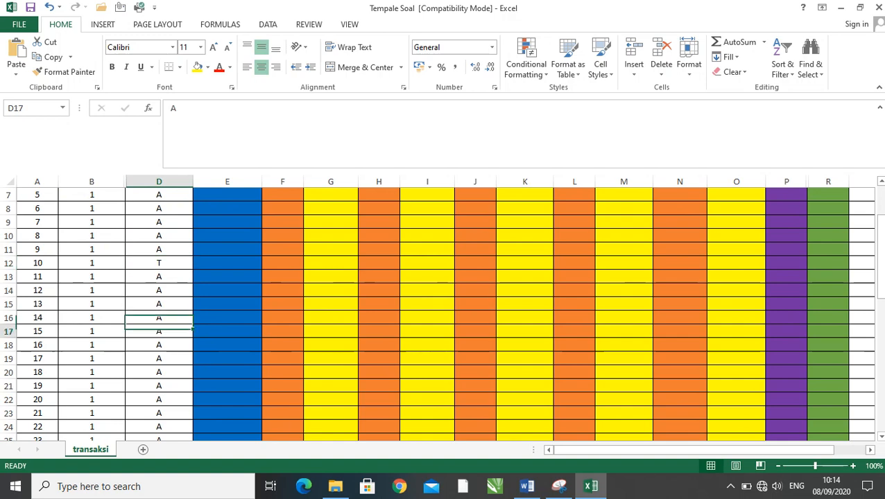
pyautogui.write('T')
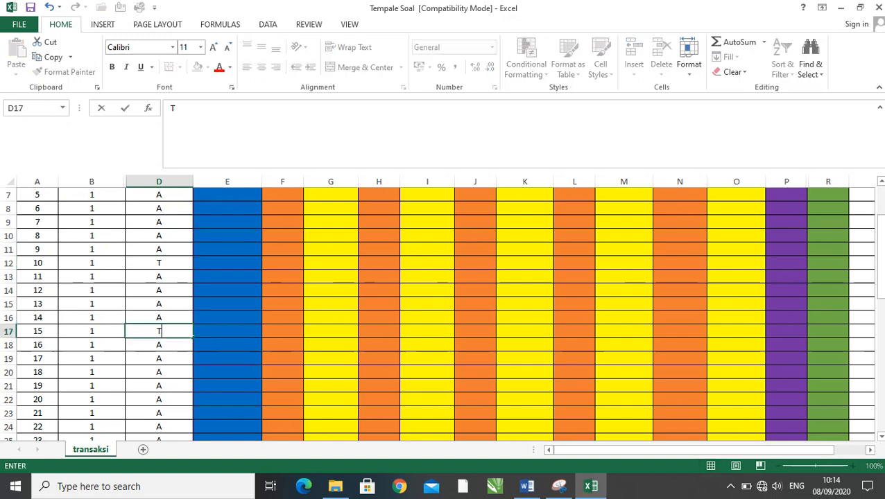
pyautogui.scroll(2, 443, 312)
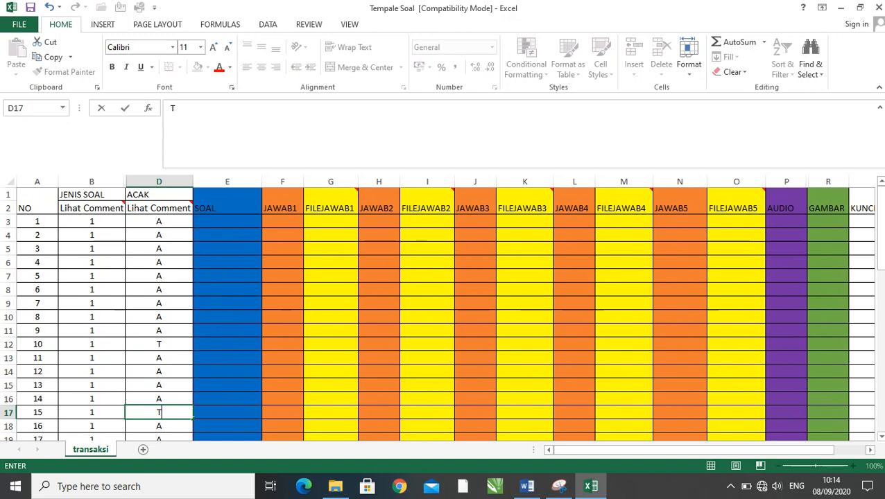
pyautogui.click(159, 344)
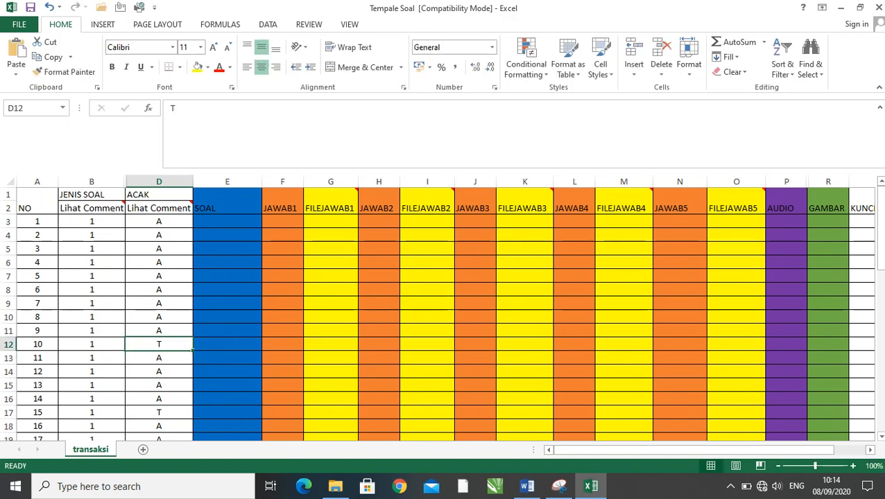
# - Restore the ACAK codes of questions 15 and 10 to A in cells D17 and D12
pyautogui.click(158, 412)
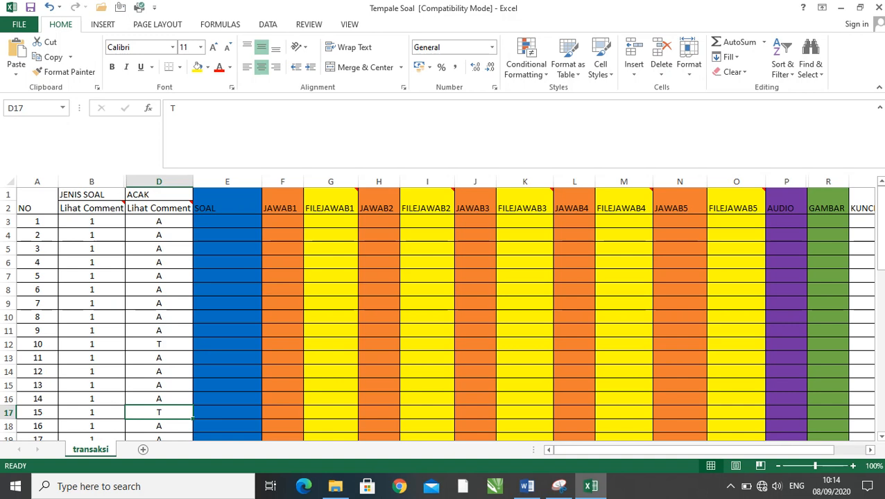
pyautogui.write('A')
pyautogui.click(158, 344)
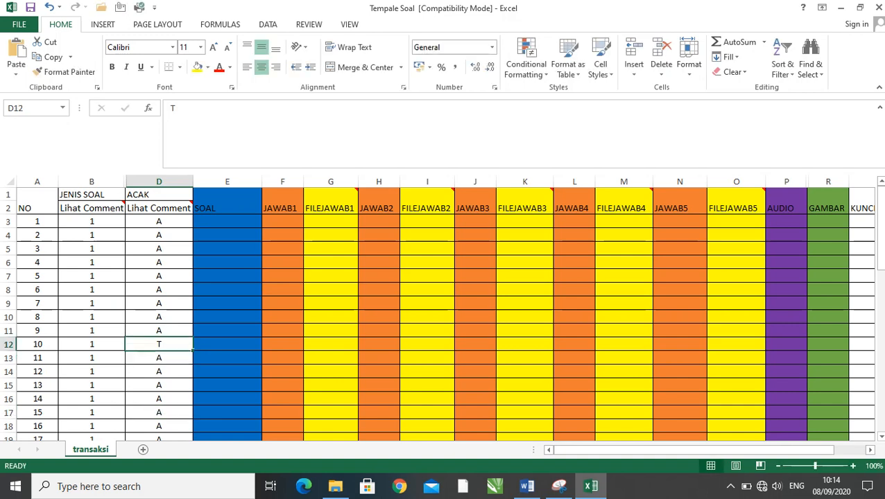
pyautogui.write('A')
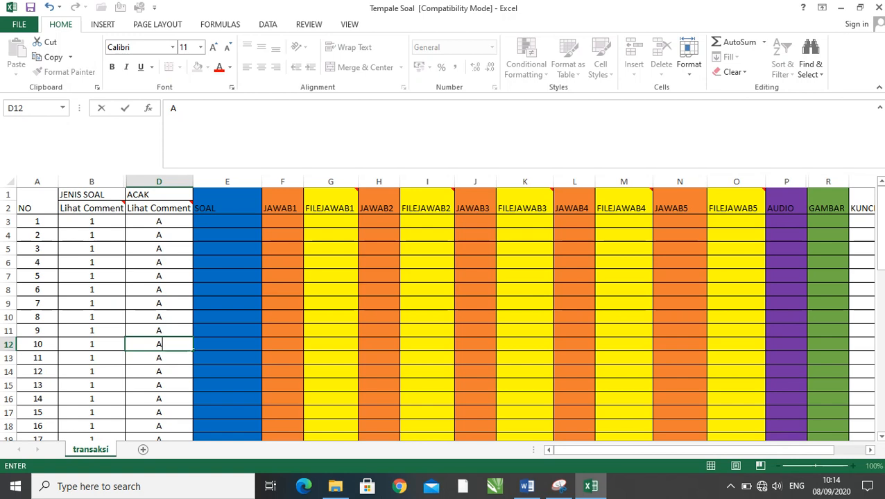
# - Finish entering the ACAK code A in cell D12 and examine the SOAL column's header and entry cells
pyautogui.click(159, 248)
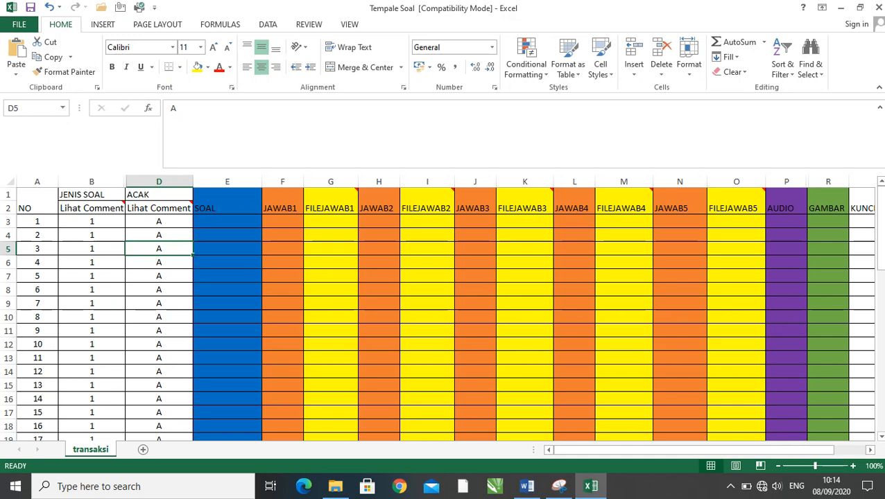
pyautogui.click(227, 201)
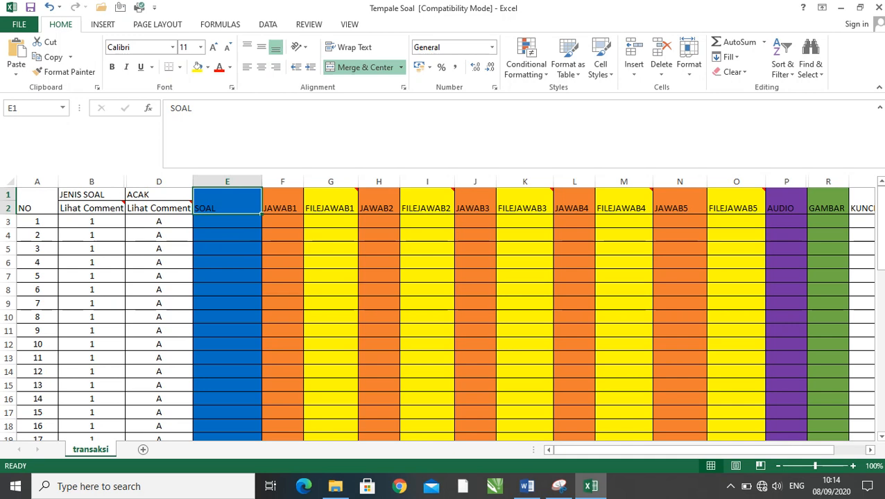
pyautogui.click(227, 235)
pyautogui.click(228, 201)
pyautogui.moveTo(227, 221); pyautogui.dragTo(227, 248)
pyautogui.moveTo(331, 317); pyautogui.dragTo(331, 304)
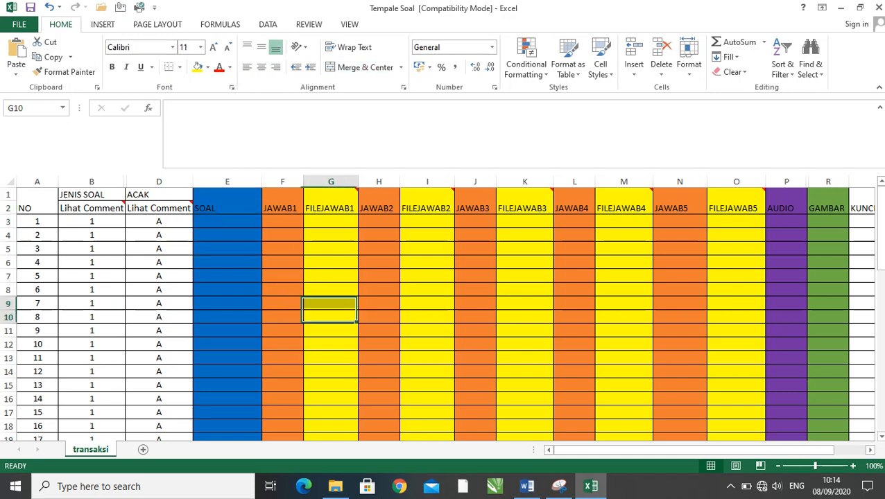
pyautogui.click(227, 221)
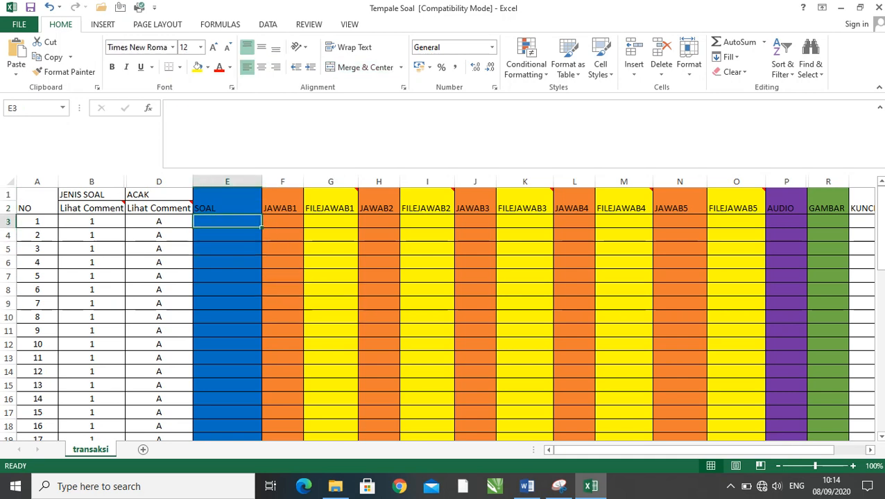
# - Examine the answer text columns JAWAB1 to JAWAB5 and the entry cells of the FILEJAWAB1 column
pyautogui.click(283, 201)
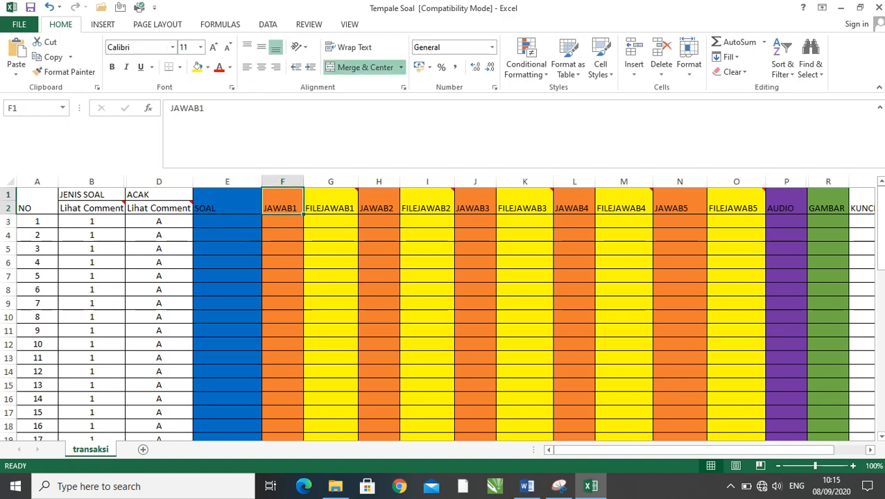
pyautogui.click(282, 221)
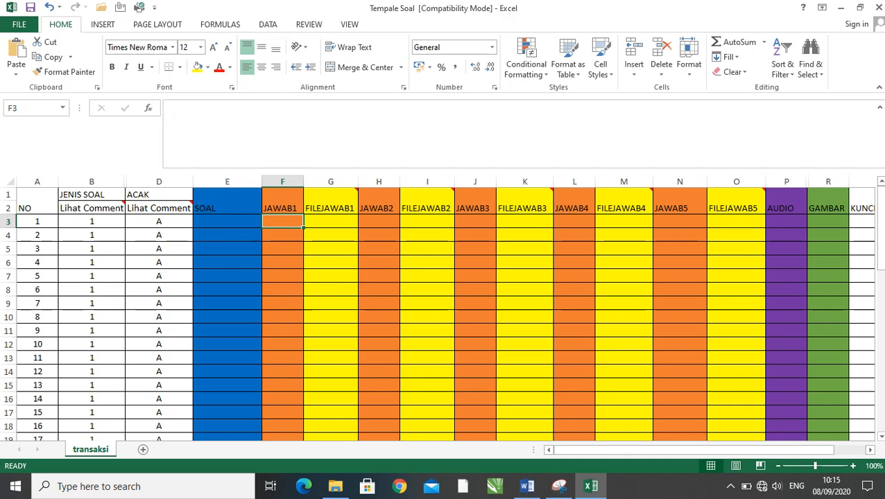
pyautogui.click(378, 222)
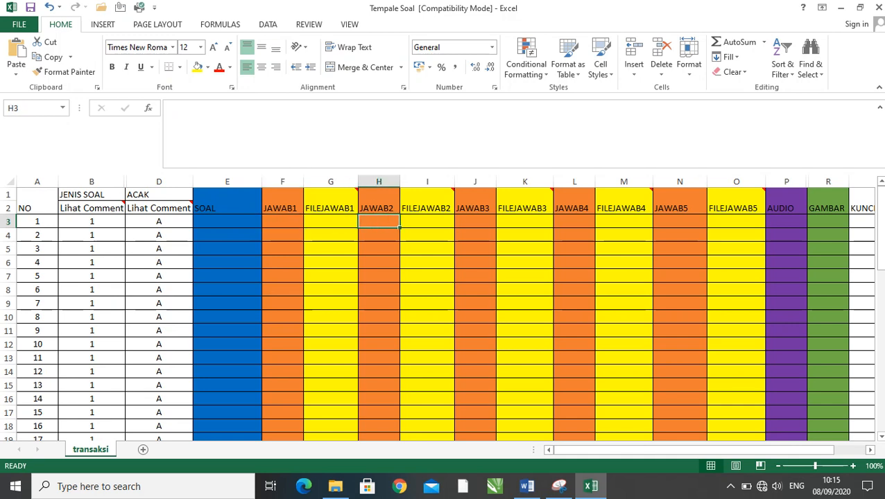
pyautogui.click(475, 221)
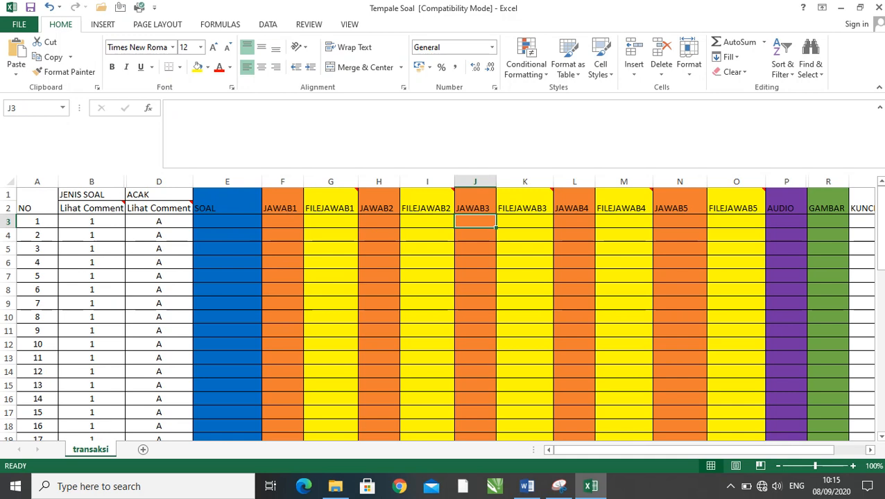
pyautogui.click(574, 221)
pyautogui.click(680, 221)
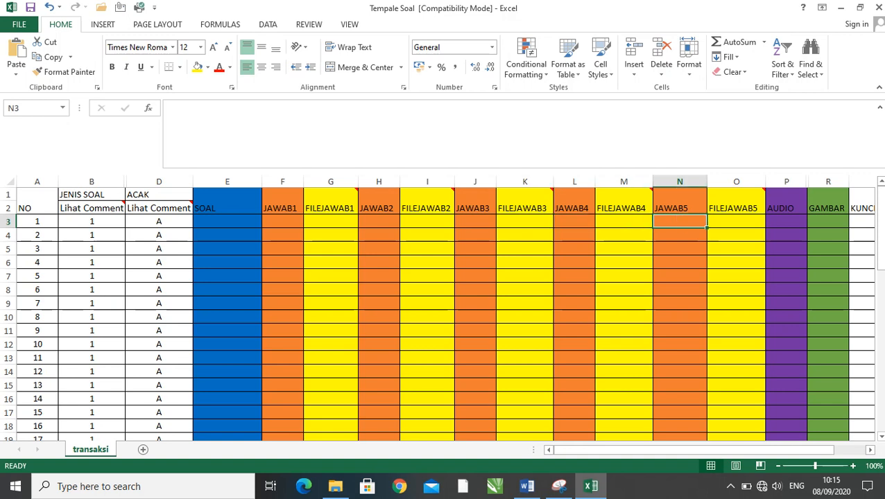
pyautogui.click(282, 181)
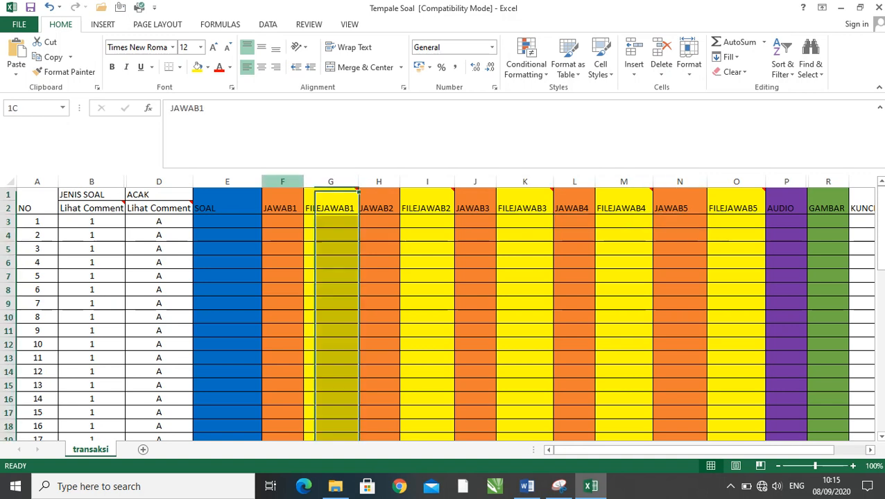
pyautogui.click(379, 182)
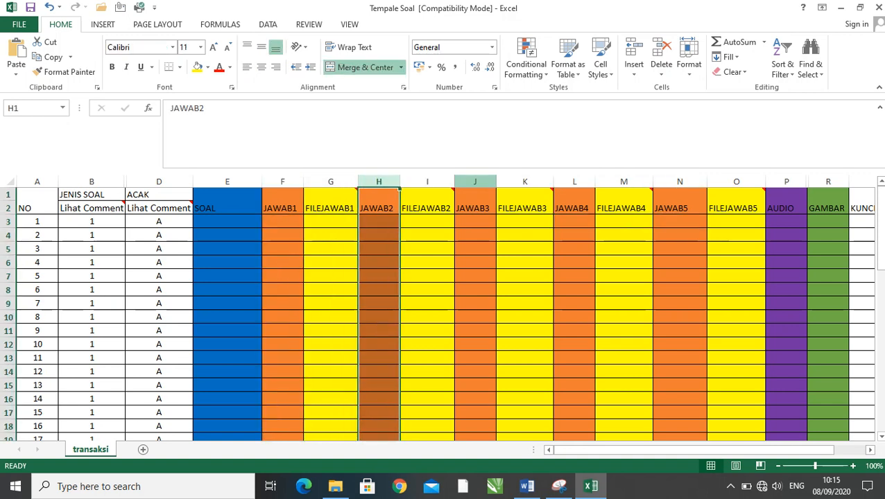
pyautogui.click(475, 182)
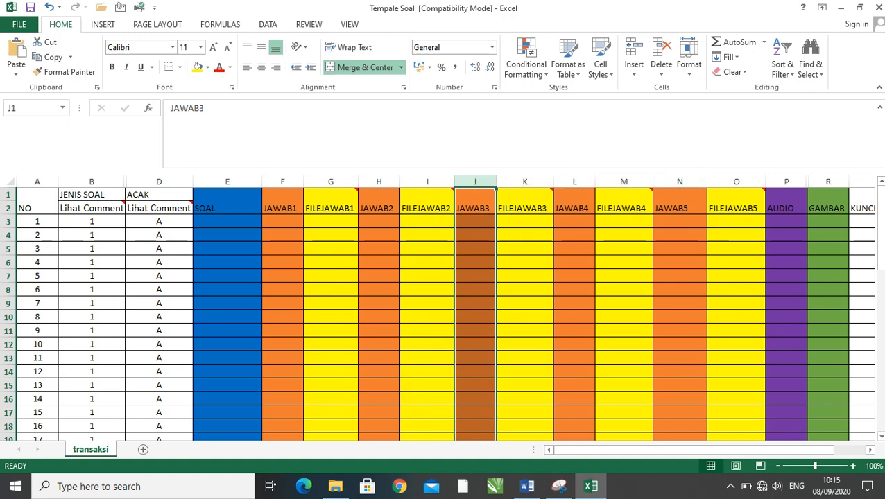
pyautogui.click(680, 181)
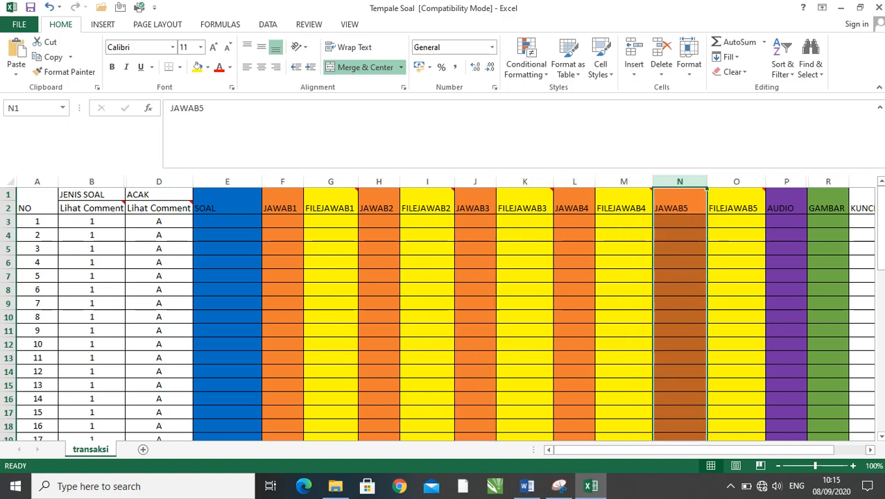
pyautogui.click(331, 182)
pyautogui.moveTo(331, 221); pyautogui.dragTo(331, 262)
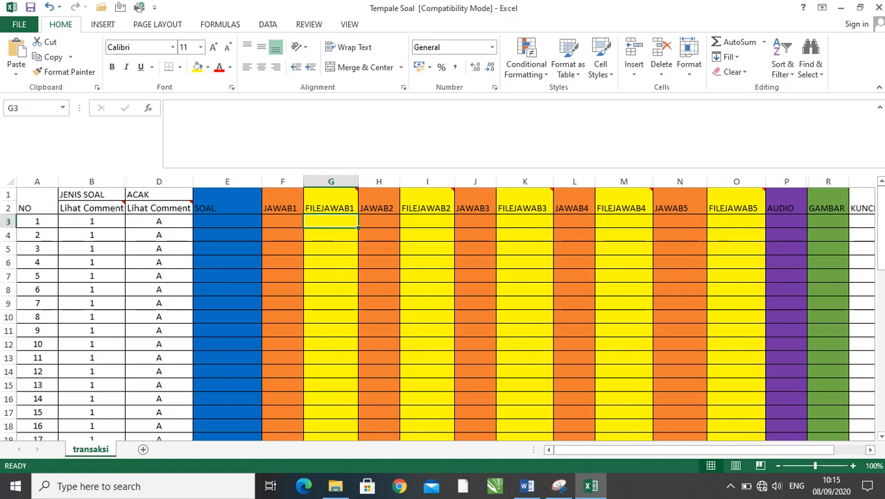
# - Open the PAI folder on the desktop to check its saved question images, and close it again
pyautogui.click(335, 486)
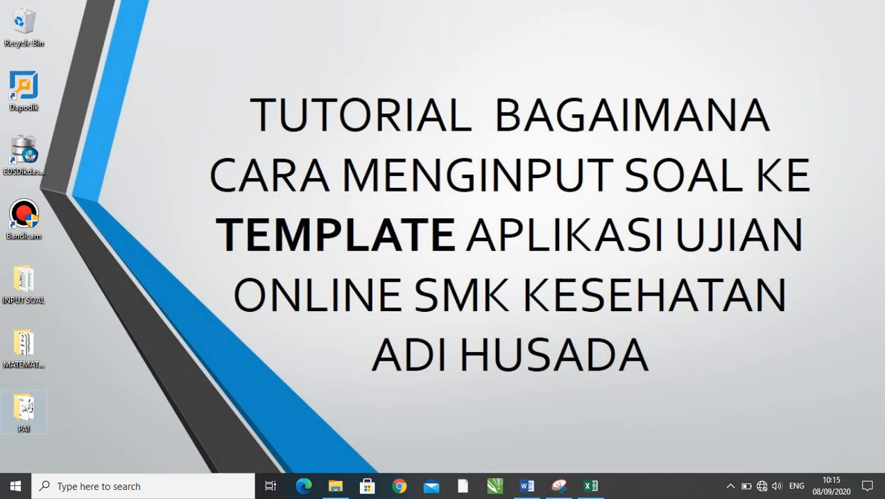
pyautogui.doubleClick(23, 412)
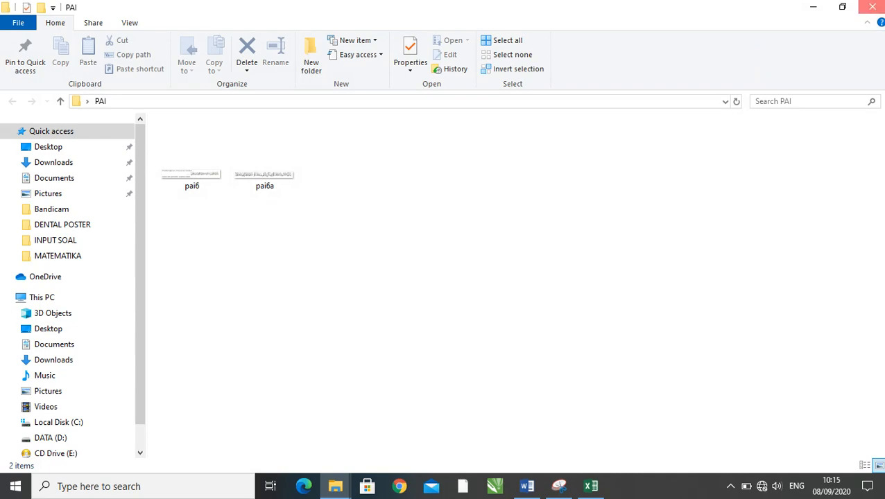
pyautogui.click(872, 6)
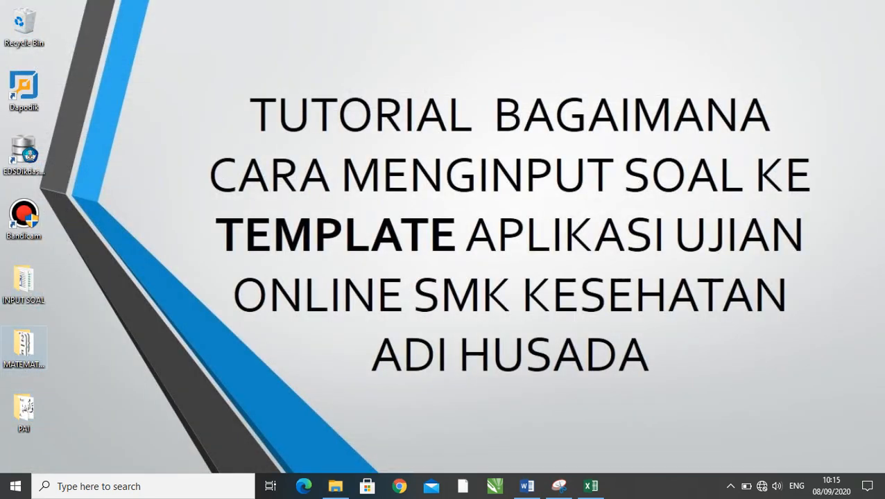
# - Review the answer images mat6a to mat6e in the MATEMATIKA folder and switch back to the Tempale Soal workbook in Excel
pyautogui.doubleClick(23, 347)
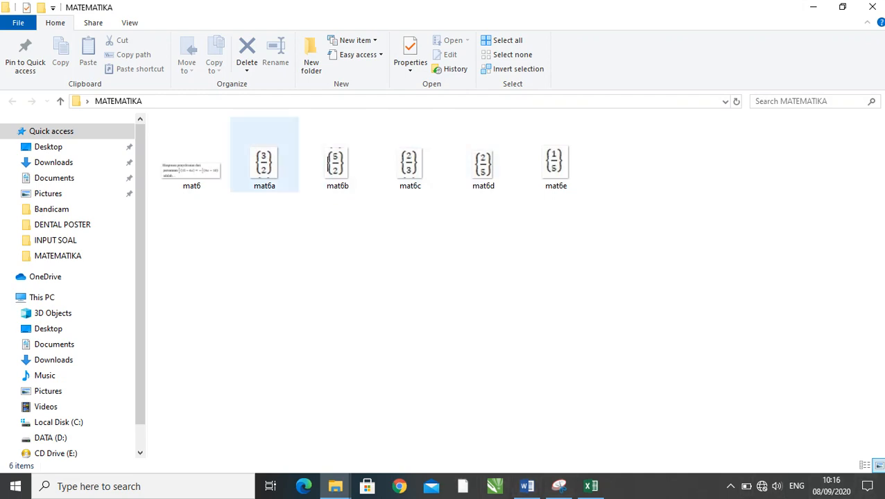
pyautogui.click(265, 163)
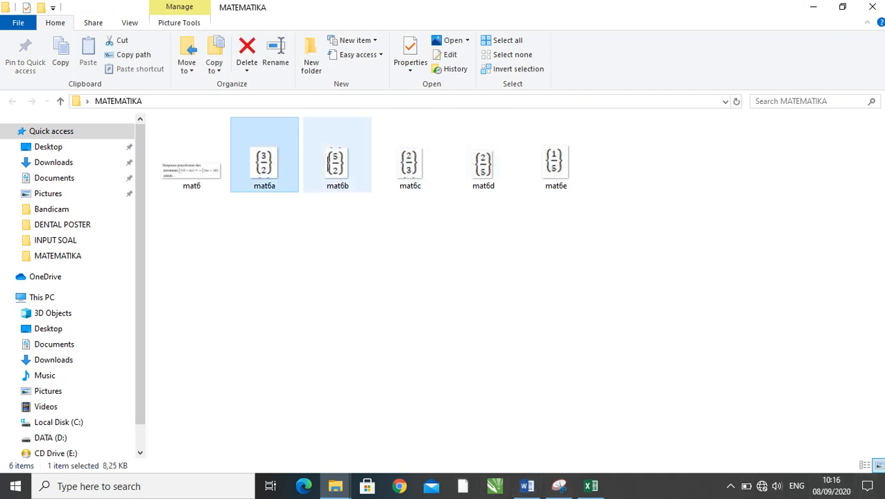
pyautogui.click(337, 163)
pyautogui.click(410, 163)
pyautogui.click(483, 162)
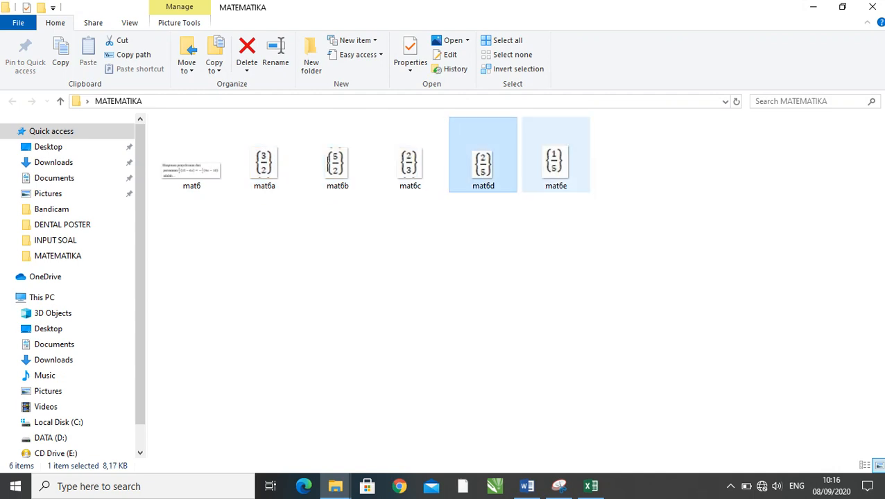
pyautogui.click(555, 163)
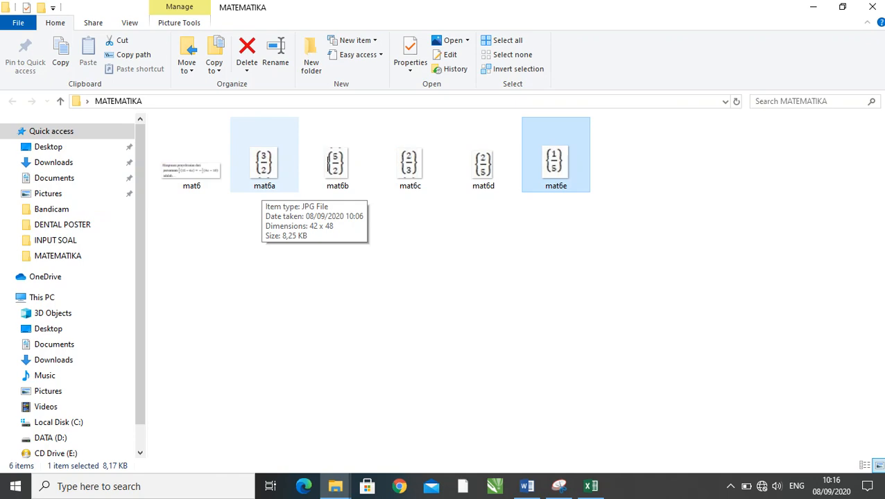
pyautogui.moveTo(590, 486)
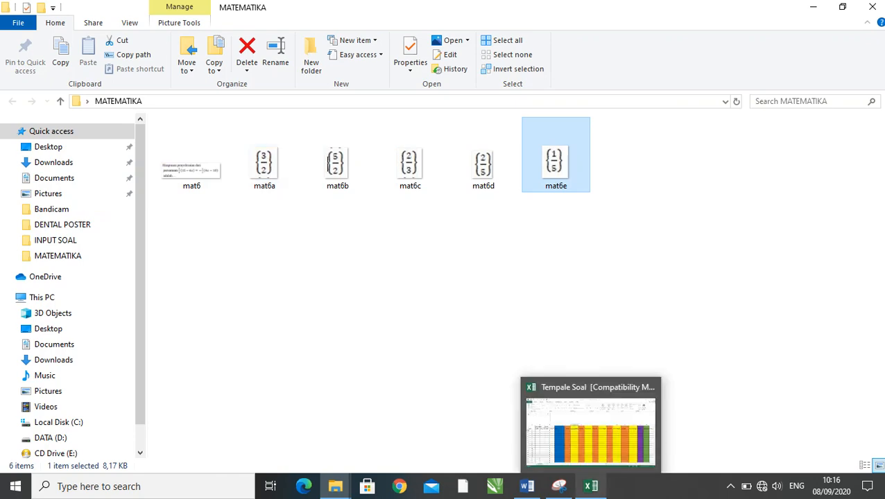
pyautogui.click(589, 426)
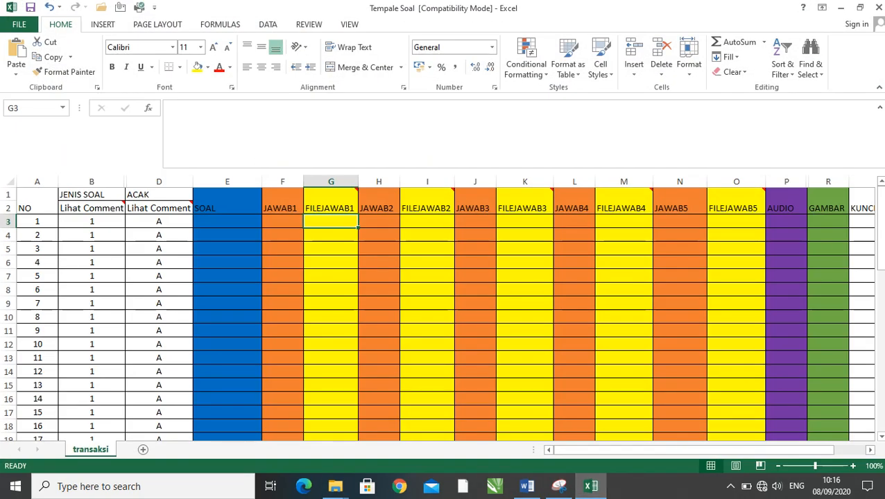
pyautogui.write('mat')
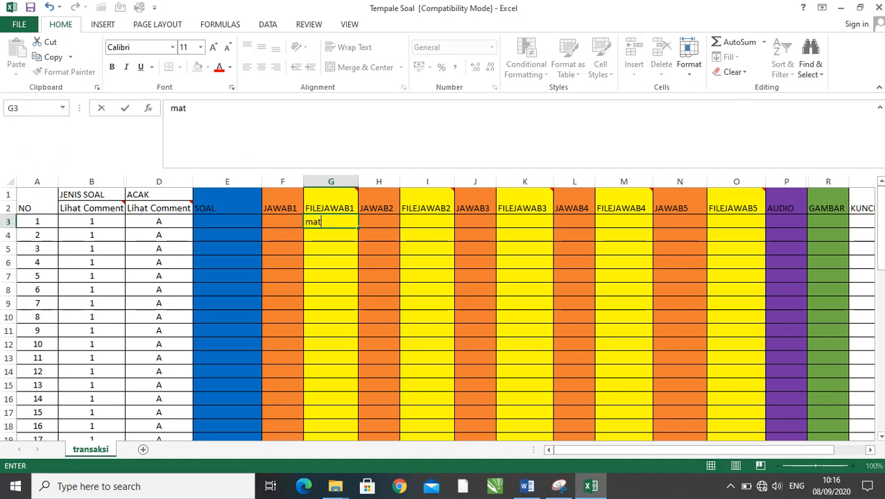
pyautogui.write('6')
pyautogui.press('BackSpace')
pyautogui.press('BackSpace')
pyautogui.press('BackSpace')
pyautogui.press('BackSpace')
# - Enter the image file name mat6a.jpg for question 6 in the FILEJAWAB1 cell G8
pyautogui.click(8, 290)
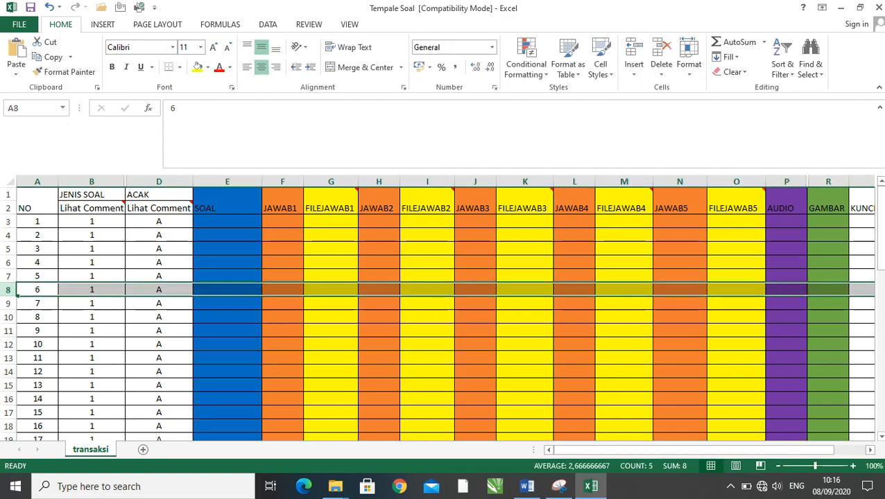
pyautogui.click(331, 290)
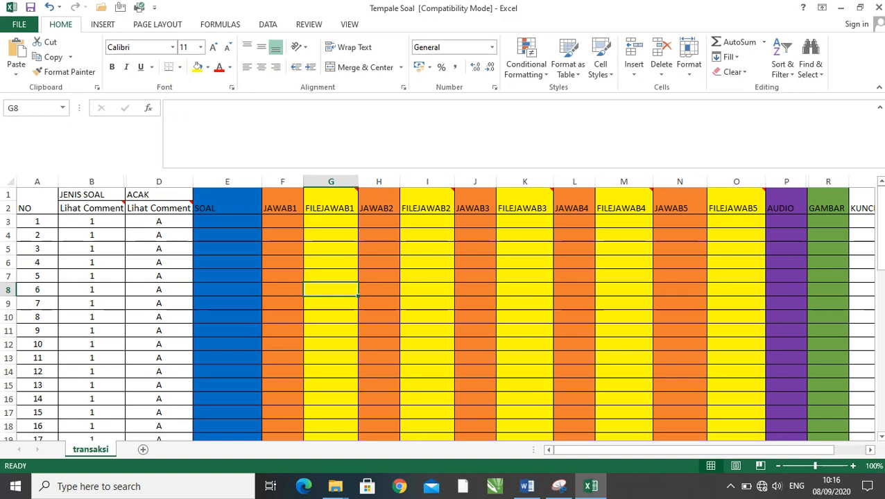
pyautogui.write('mat6')
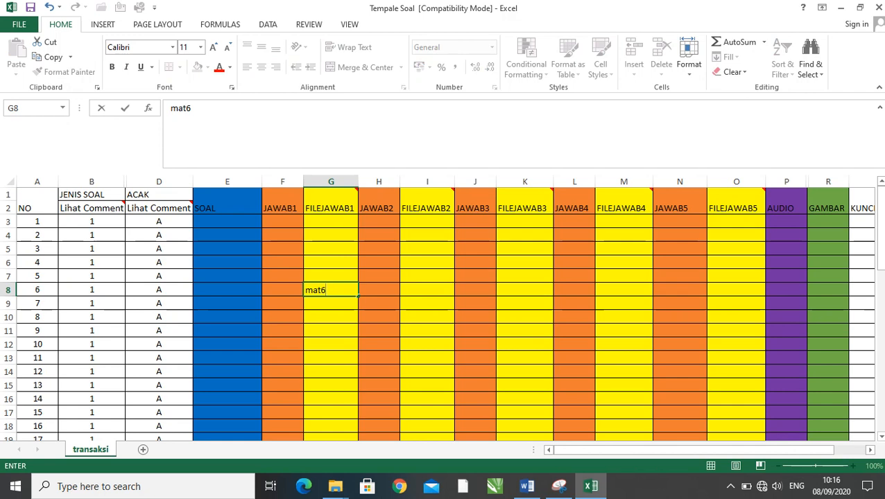
pyautogui.write('a.jpg')
pyautogui.click(379, 317)
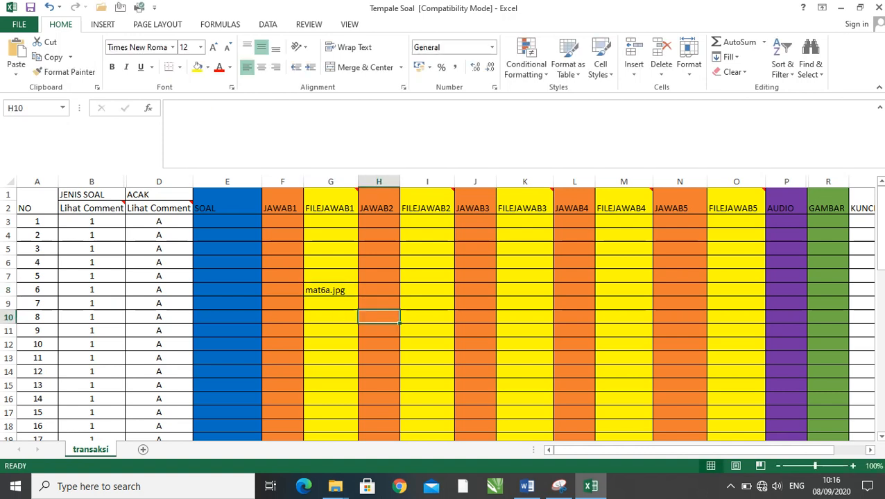
# - Copy question 6's file name mat6a.jpg into the FILEJAWAB2 to FILEJAWAB5 cells I8, K8, M8 and O8
pyautogui.click(331, 290)
pyautogui.hotkey('ctrl', 'c')
pyautogui.click(427, 290)
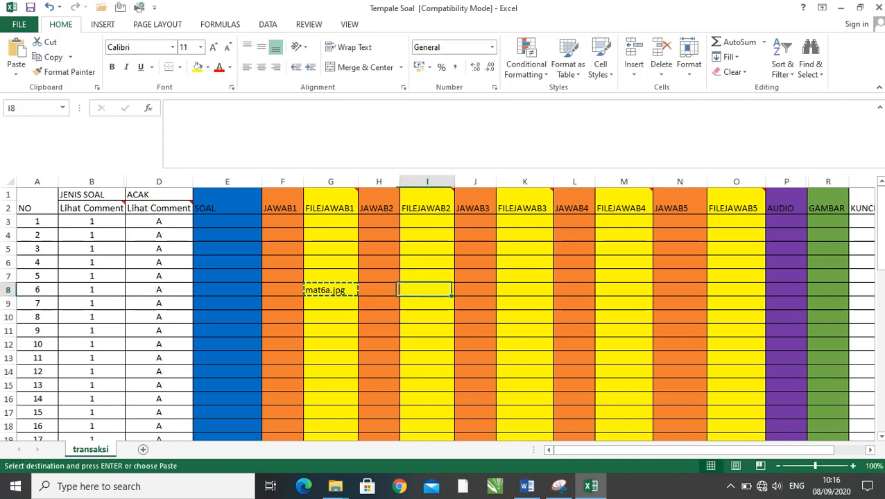
pyautogui.hotkey('ctrl', 'v')
pyautogui.click(524, 290)
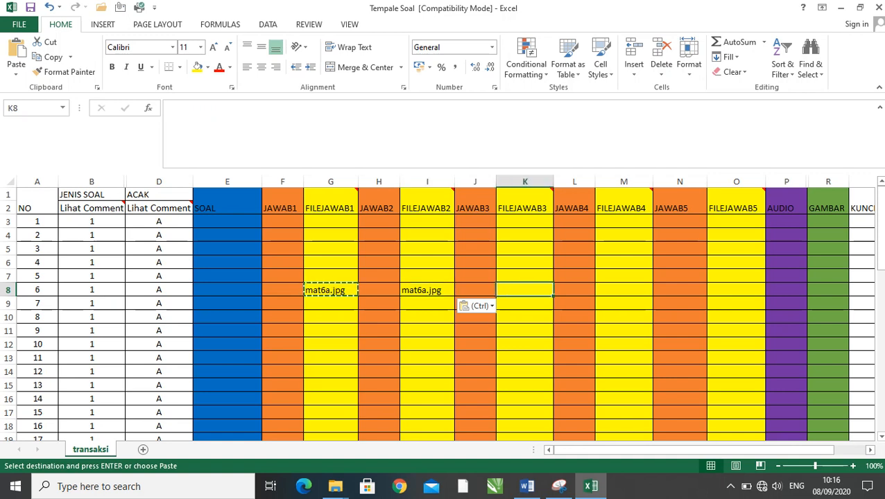
pyautogui.hotkey('ctrl', 'v')
pyautogui.click(624, 289)
pyautogui.hotkey('ctrl', 'v')
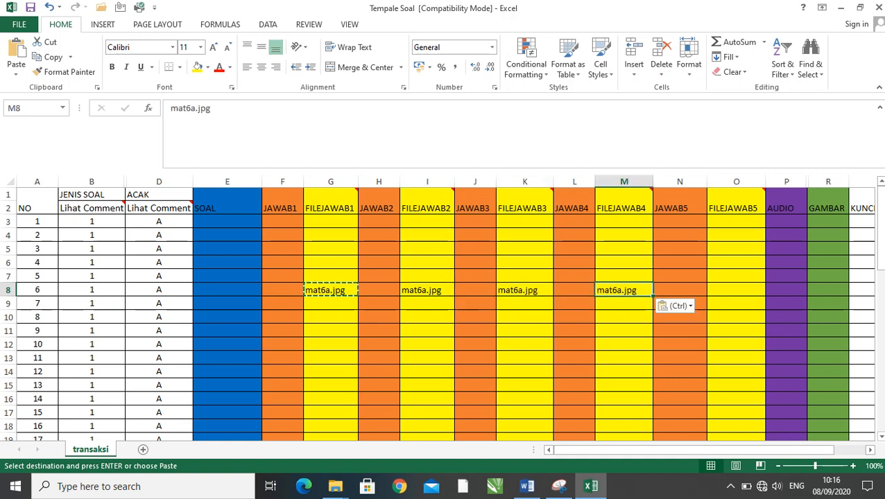
pyautogui.click(735, 289)
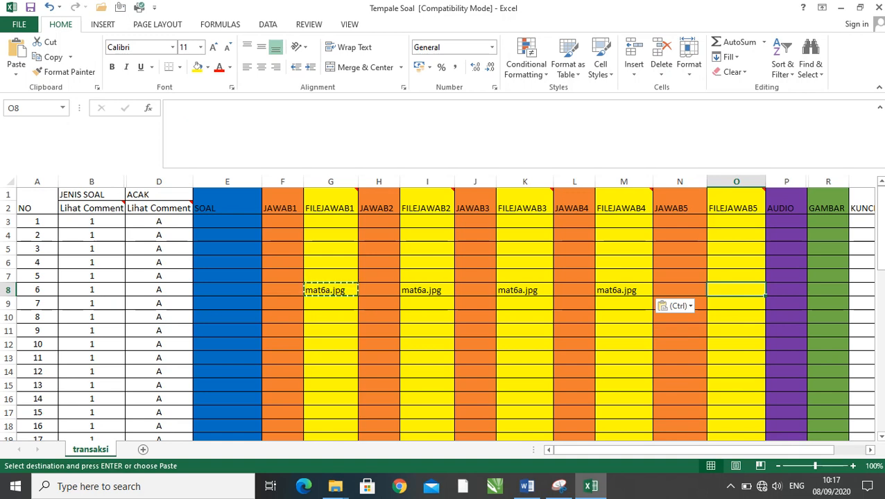
pyautogui.hotkey('ctrl', 'v')
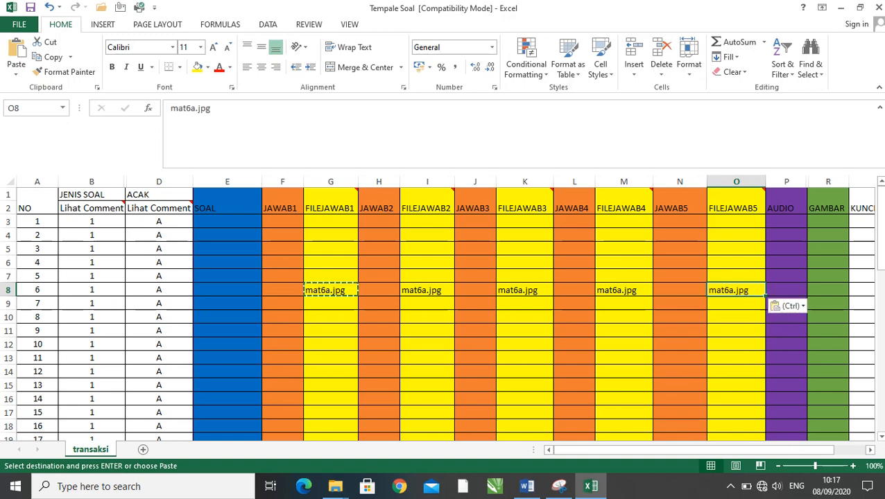
# - Change question 6's answer image file names to mat6b.jpg in FILEJAWAB2 cell I8 and mat6c.jpg in FILEJAWAB3 cell K8
pyautogui.doubleClick(324, 289)
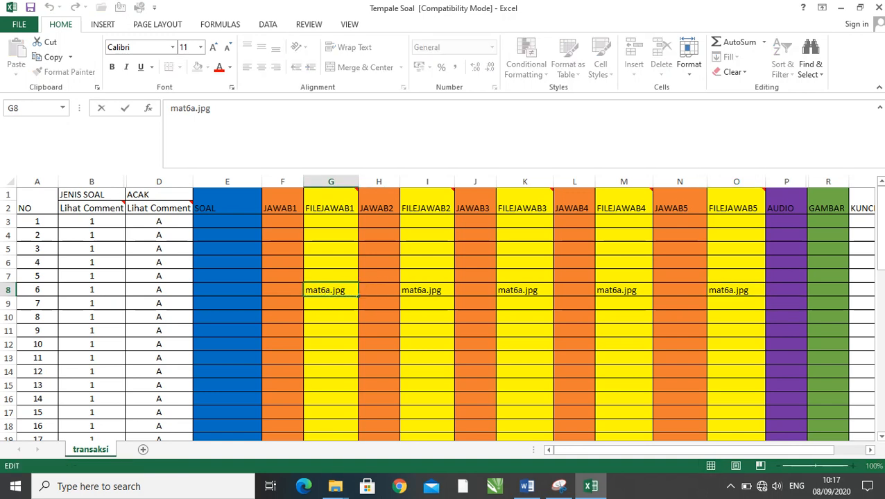
pyautogui.doubleClick(419, 289)
pyautogui.press('Delete')
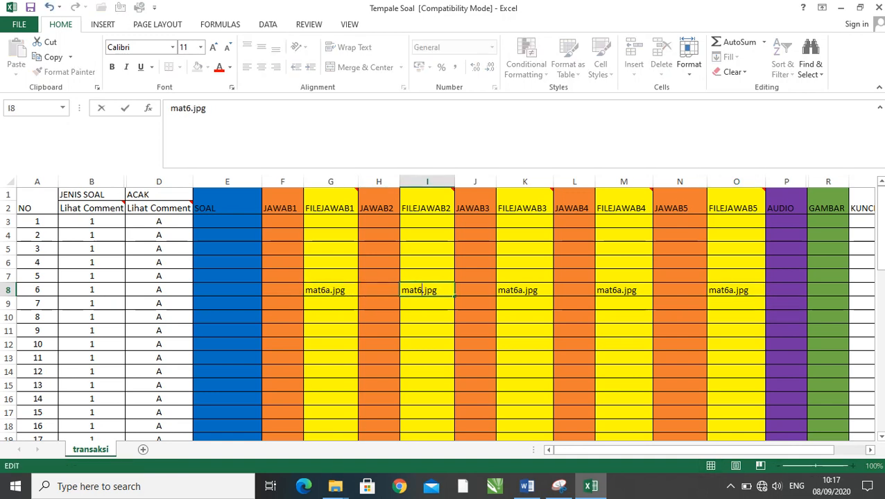
pyautogui.write('b')
pyautogui.doubleClick(517, 290)
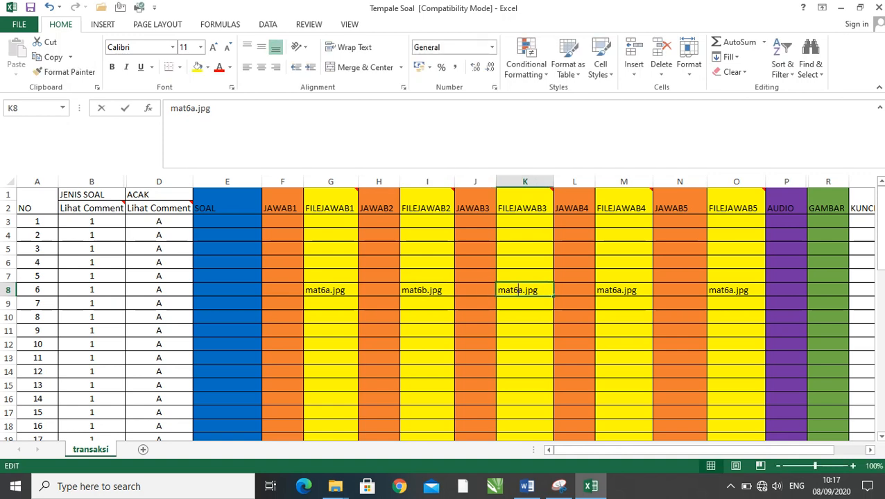
pyautogui.press('Delete')
pyautogui.write('c')
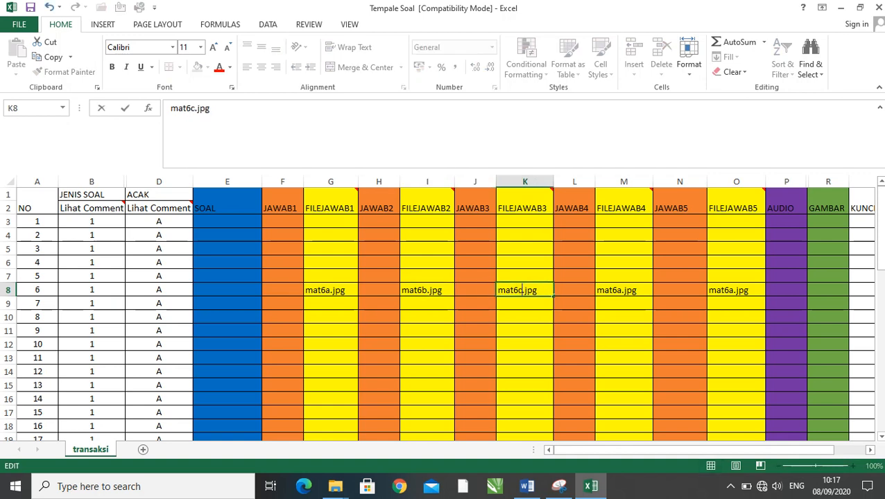
# - Change question 6's answer image file names to mat6d.jpg in FILEJAWAB4 cell M8 and mat6e.jpg in FILEJAWAB5 cell O8
pyautogui.doubleClick(621, 290)
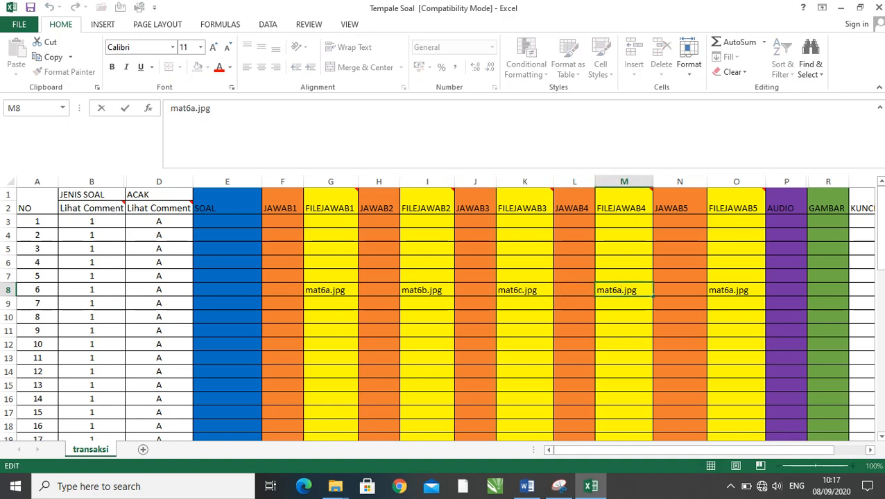
pyautogui.press('Delete')
pyautogui.write('d')
pyautogui.doubleClick(733, 290)
pyautogui.press('BackSpace')
pyautogui.write('e')
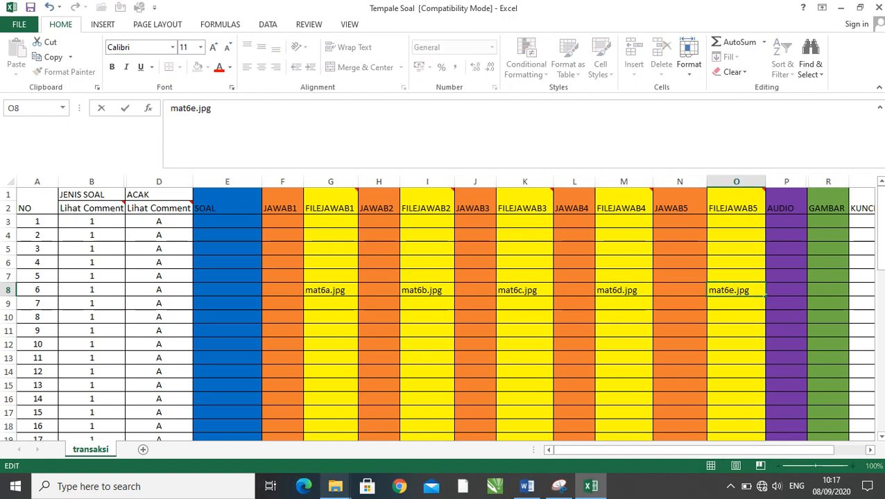
# - Check the saved images in the MATEMATIKA folder, and select question 6's AUDIO cell P8 back in the Tempale Soal workbook in Excel
pyautogui.moveTo(335, 486)
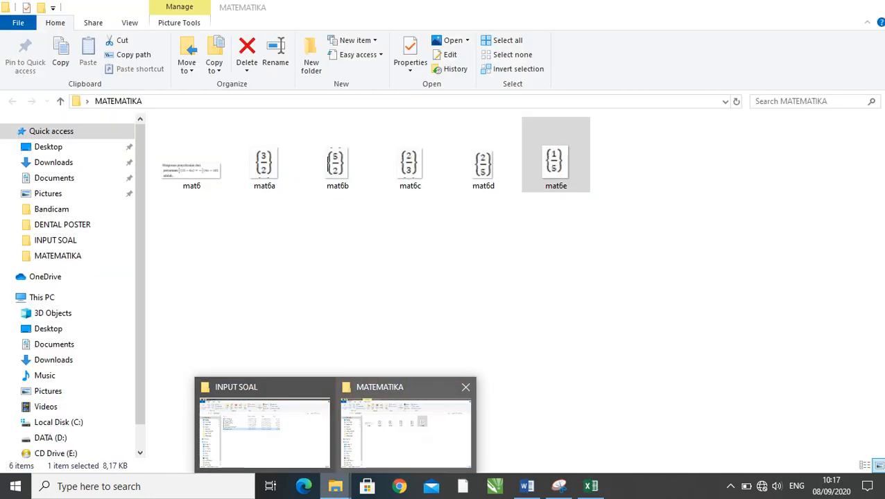
pyautogui.click(406, 427)
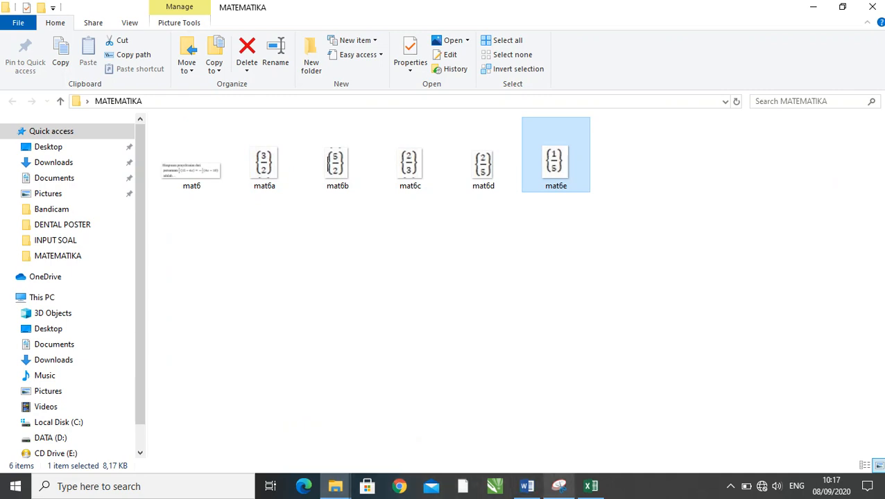
pyautogui.click(590, 486)
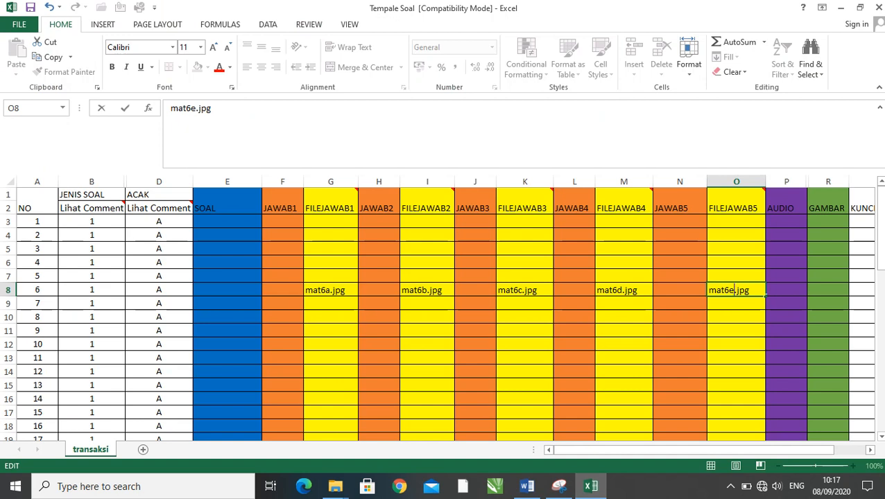
pyautogui.click(785, 201)
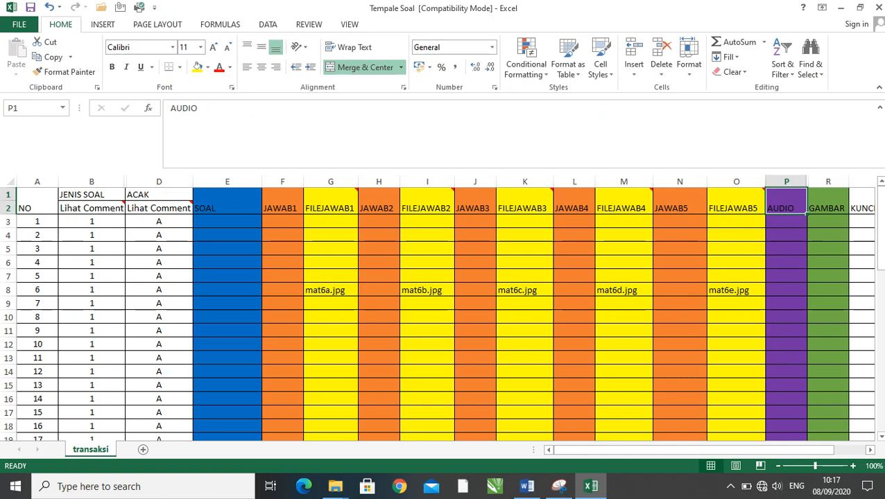
pyautogui.click(785, 289)
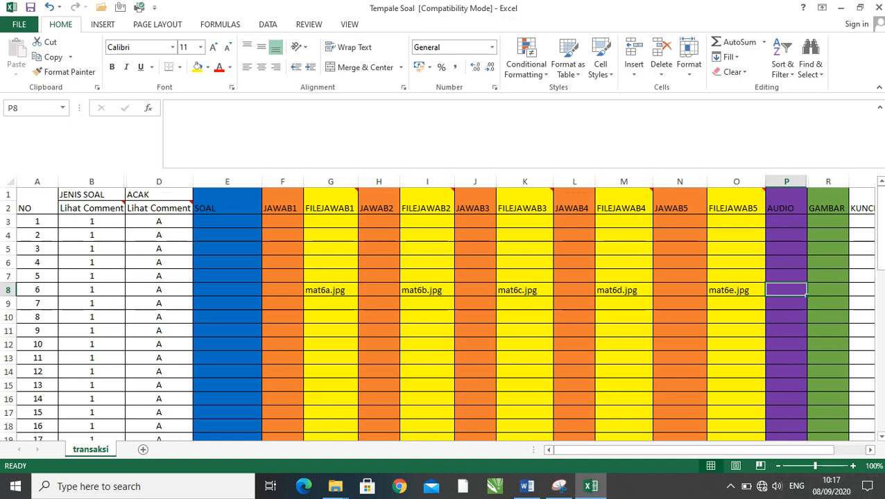
# - Select question 6's GAMBAR cell R8, and open the MATEMATIKA A document from the INPUT SOAL folder in Word at question 6
pyautogui.click(828, 290)
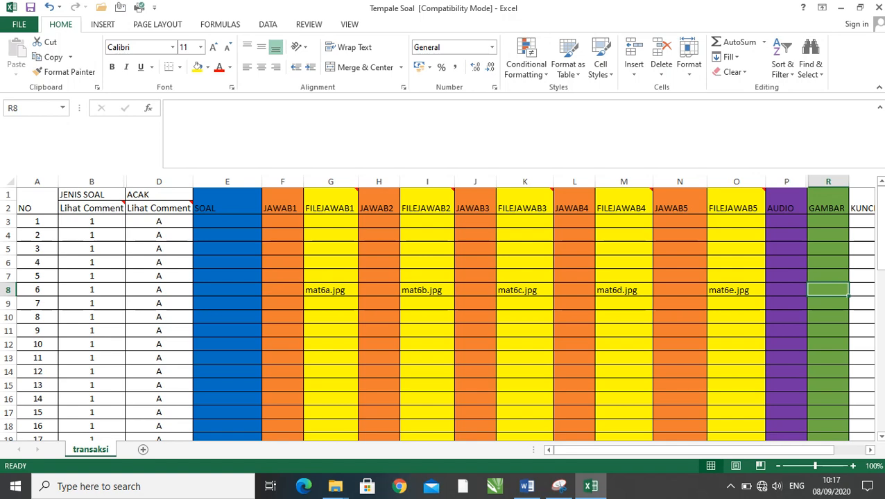
pyautogui.moveTo(335, 486)
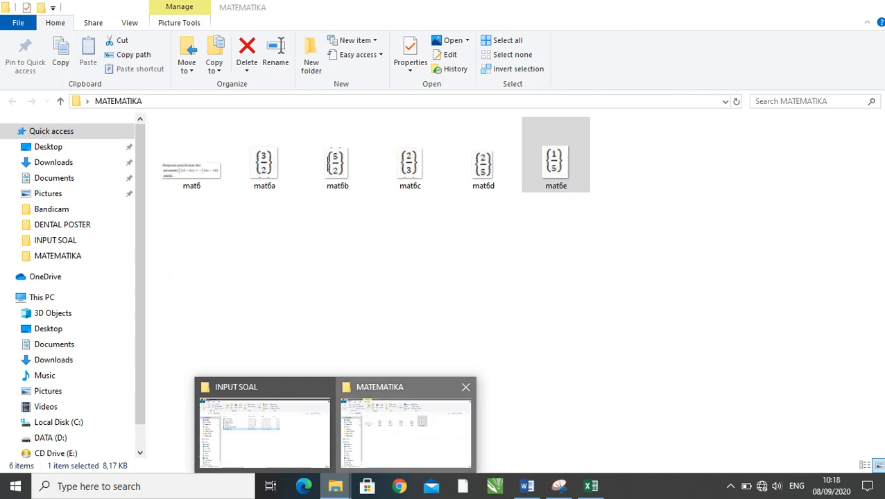
pyautogui.click(406, 427)
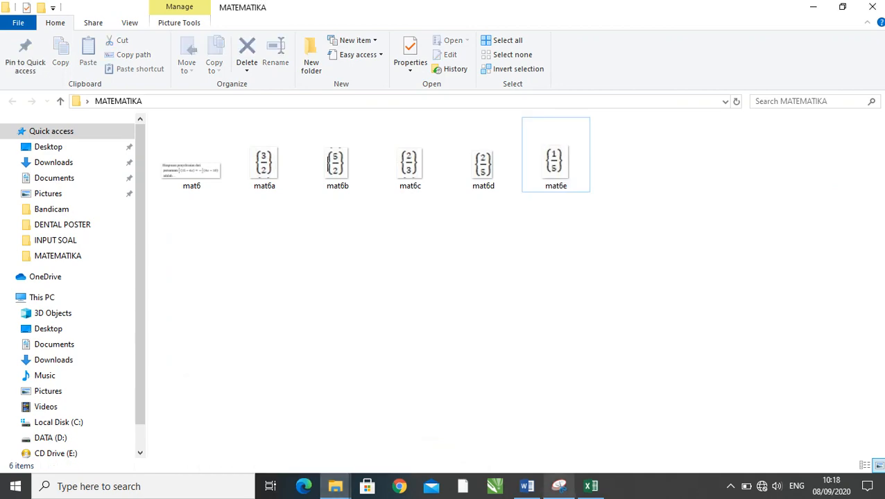
pyautogui.click(526, 486)
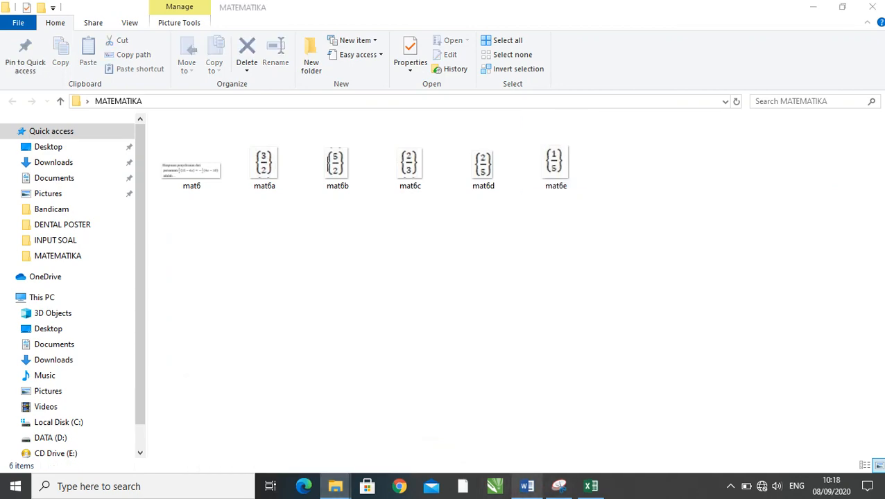
pyautogui.click(526, 486)
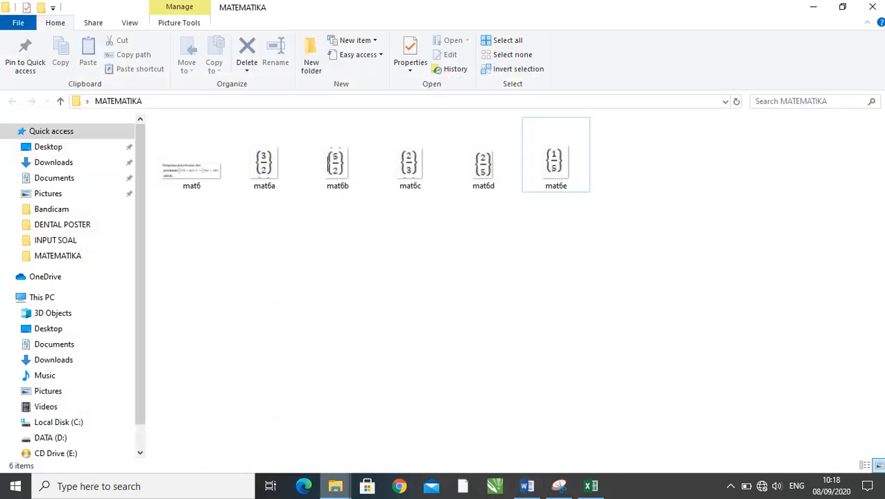
pyautogui.click(335, 486)
pyautogui.click(263, 426)
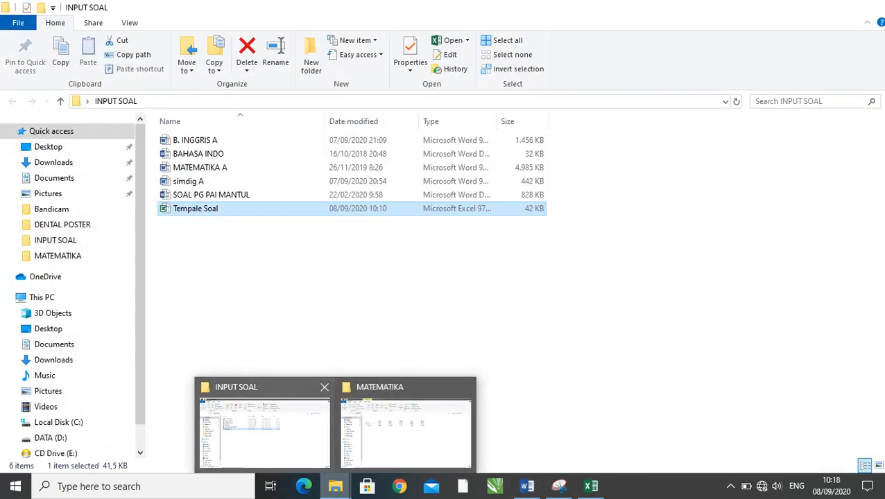
pyautogui.doubleClick(200, 167)
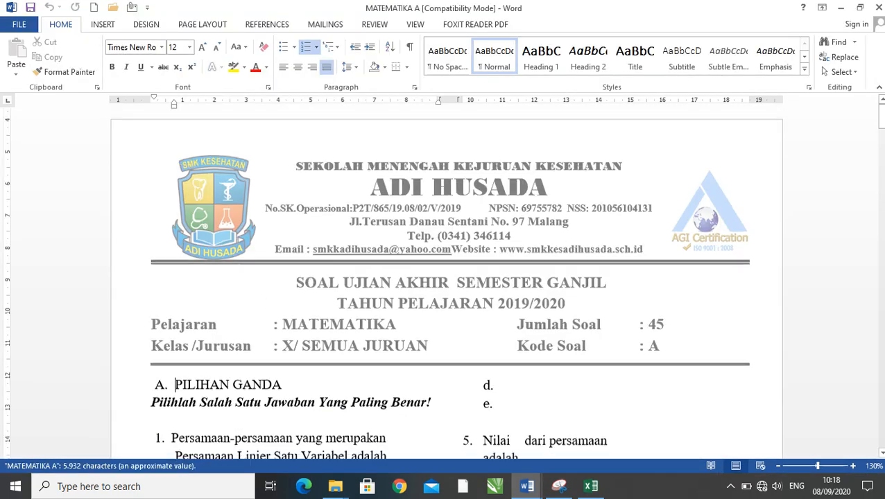
pyautogui.scroll(-8, 200, 452)
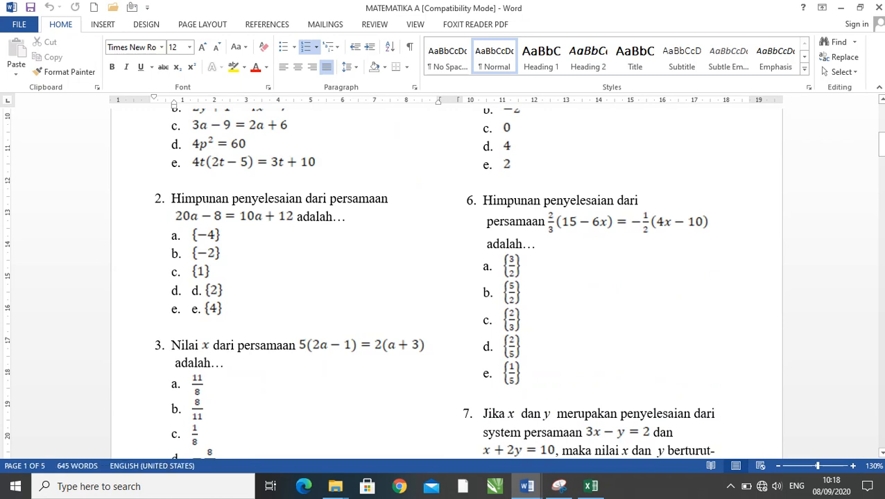
# - Check the question image's name in the MATEMATIKA folder and enter mat6.jpg in question 6's GAMBAR cell R8 in the Excel workbook
pyautogui.click(590, 486)
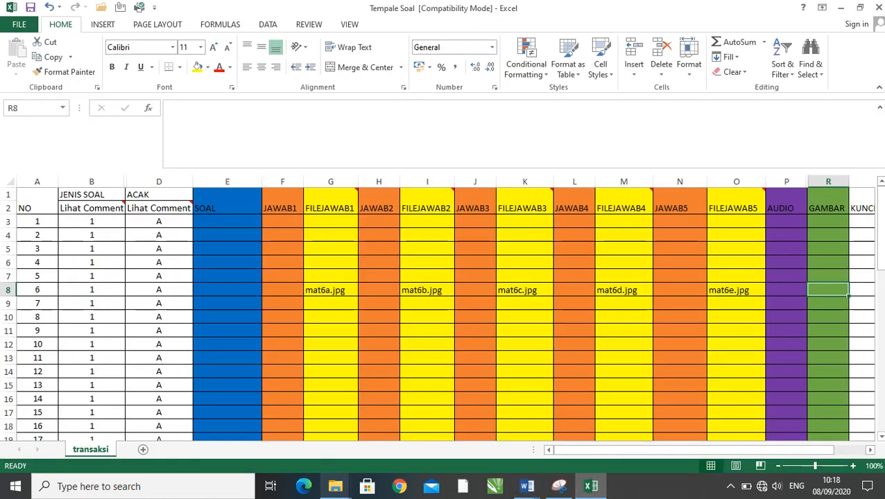
pyautogui.click(335, 486)
pyautogui.click(406, 434)
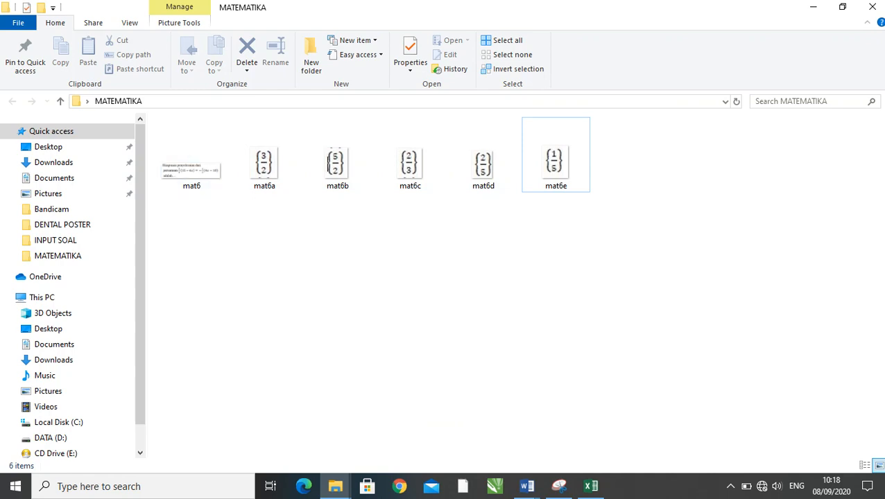
pyautogui.click(191, 158)
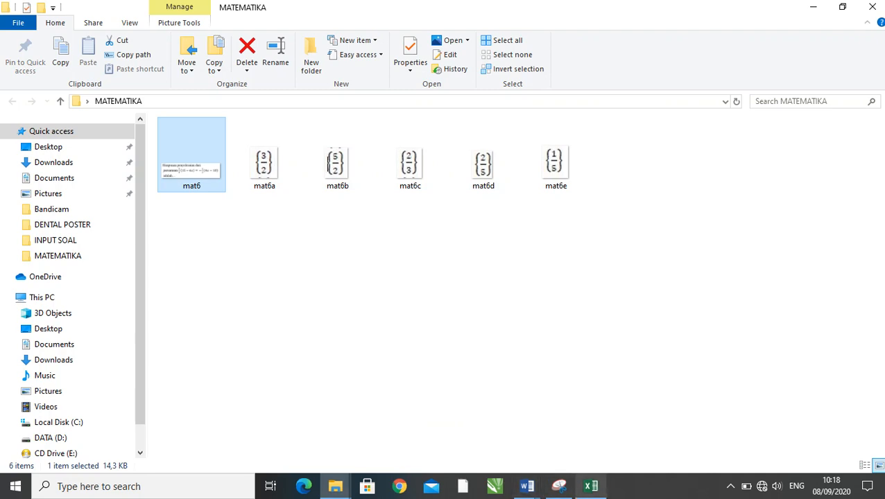
pyautogui.click(590, 486)
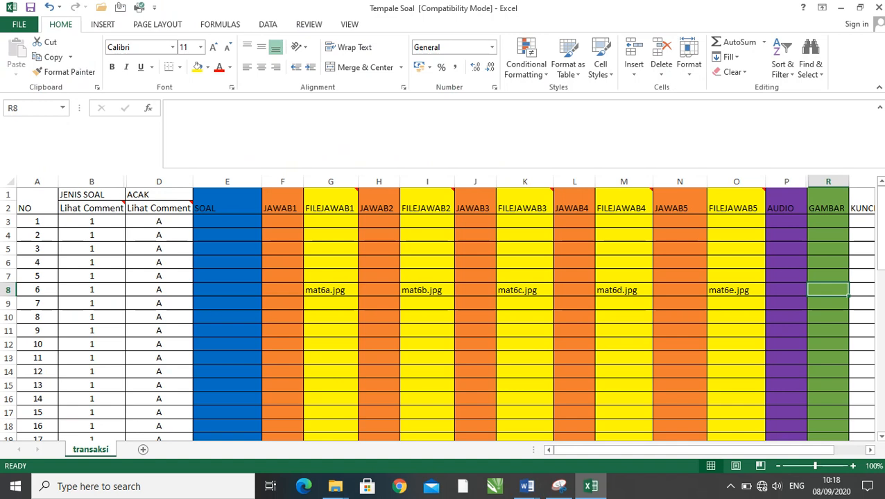
pyautogui.write('ma')
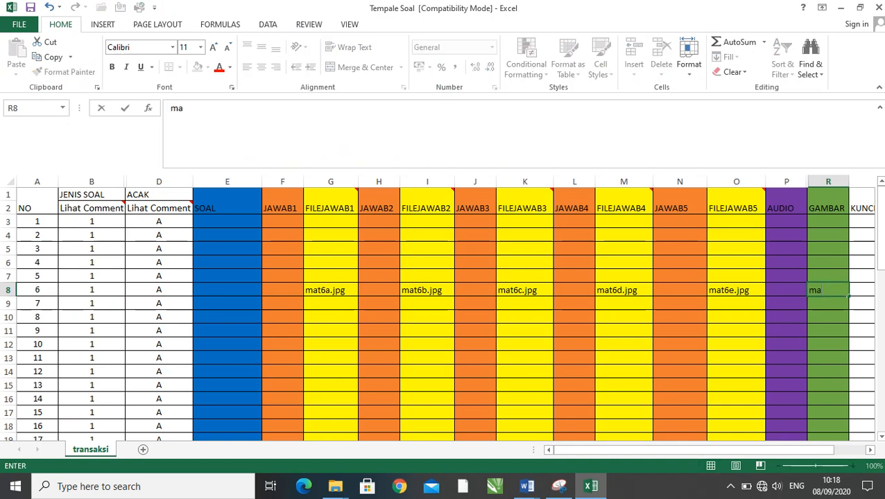
pyautogui.write('t6.jpg')
pyautogui.press('Return')
pyautogui.press('Return')
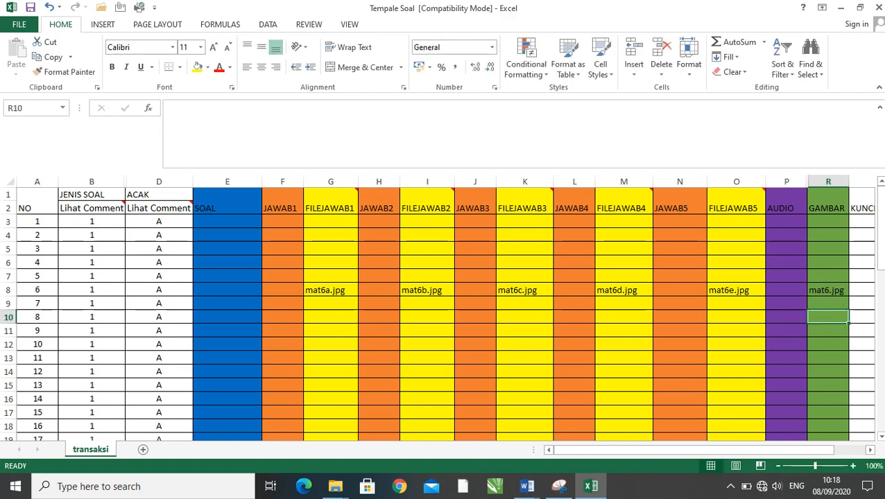
# - Review question 6's image file names across row 8, from GAMBAR cell R8 back through the FILEJAWAB cells to SOAL cell E8
pyautogui.click(827, 290)
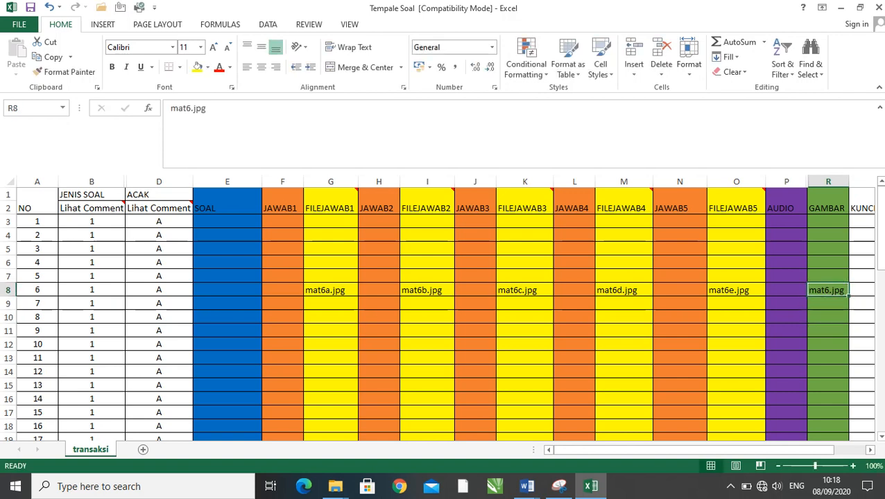
pyautogui.click(735, 289)
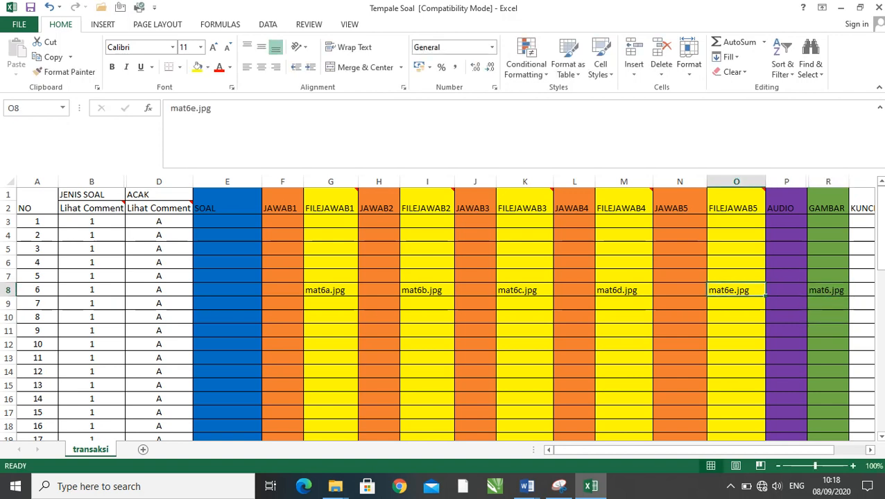
pyautogui.click(623, 290)
pyautogui.click(525, 290)
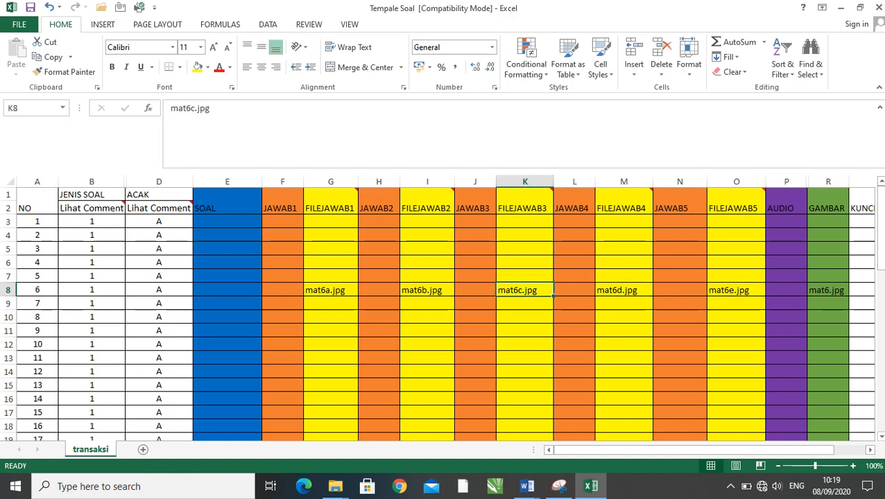
pyautogui.click(427, 290)
pyautogui.click(315, 289)
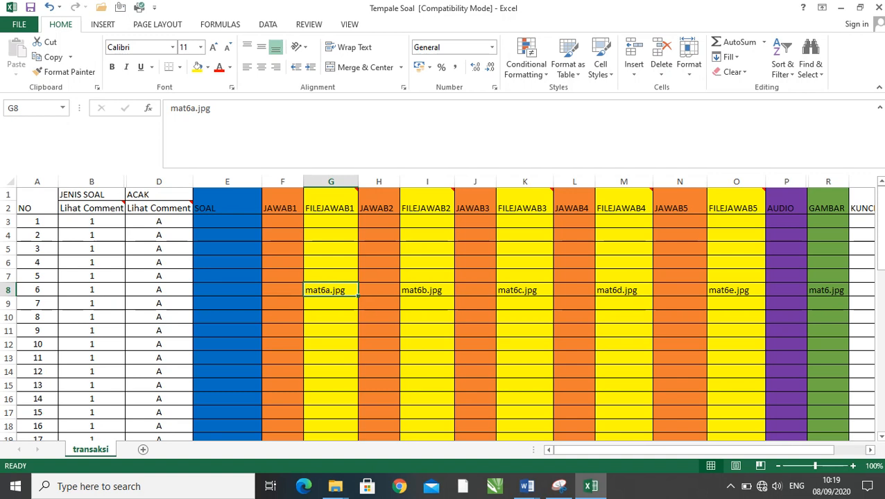
pyautogui.click(227, 290)
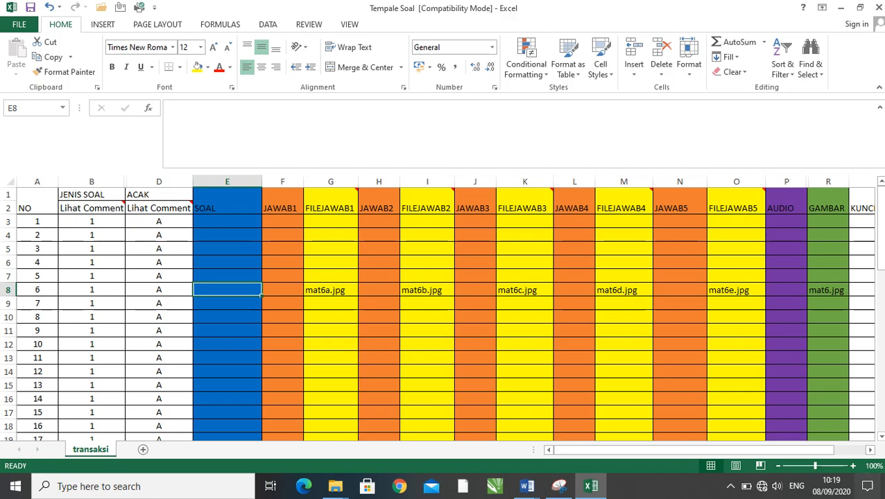
# - Select question 6's KUNCI JAWABAN cell S8 and examine answer options a to e of question 6 in the MATEMATIKA A document in Word
pyautogui.moveTo(811, 449); pyautogui.dragTo(846, 449)
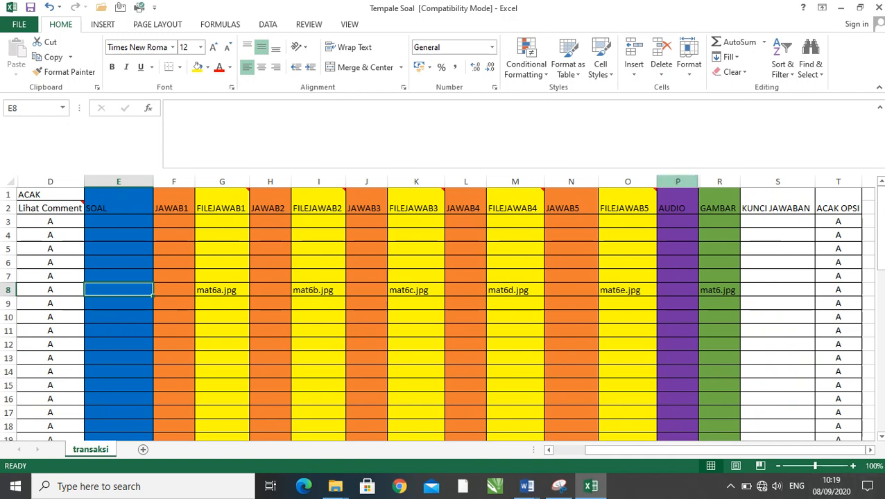
pyautogui.click(777, 289)
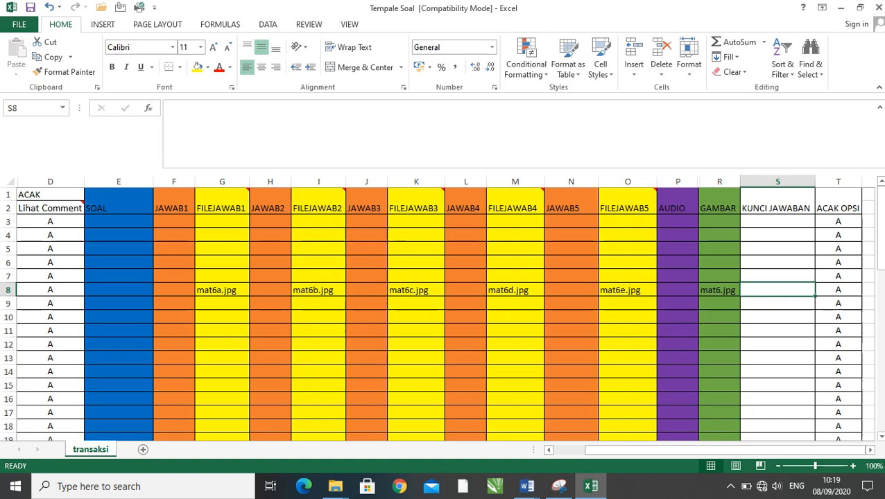
pyautogui.moveTo(526, 486)
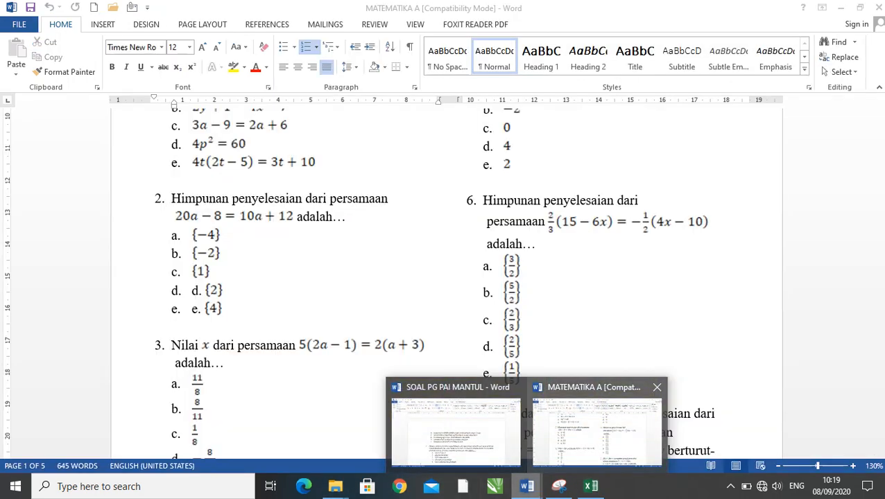
pyautogui.click(596, 427)
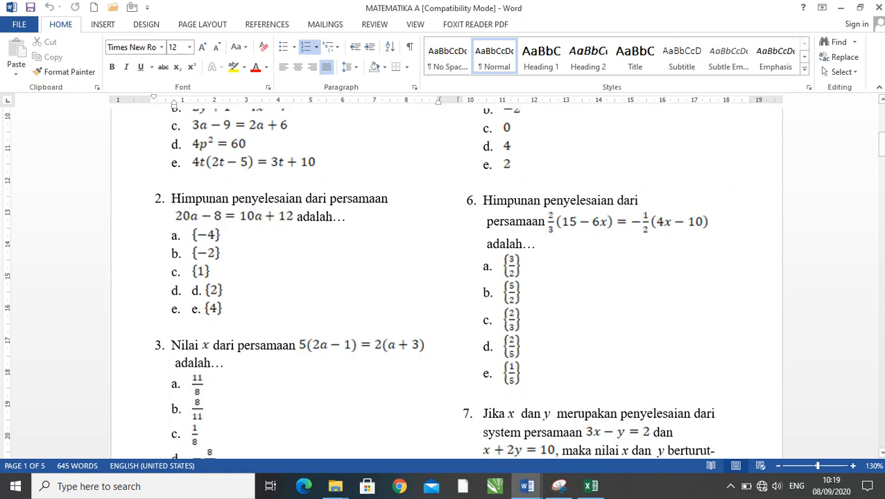
pyautogui.click(504, 266)
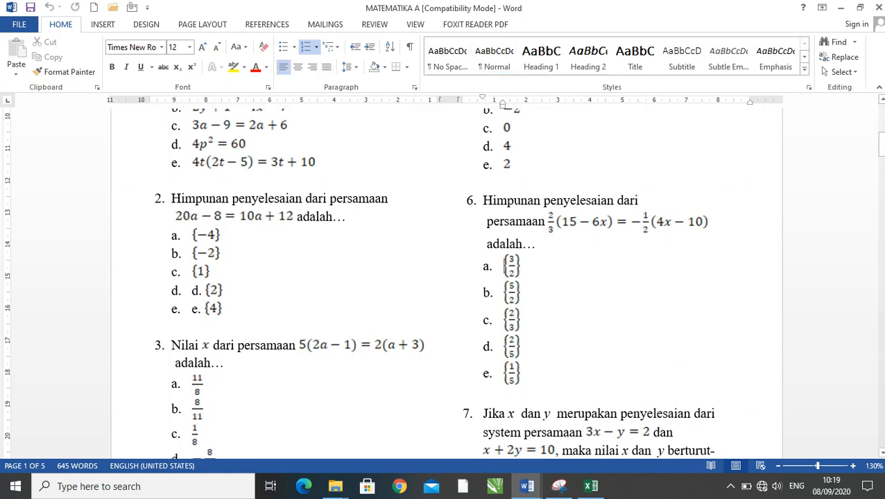
pyautogui.click(487, 293)
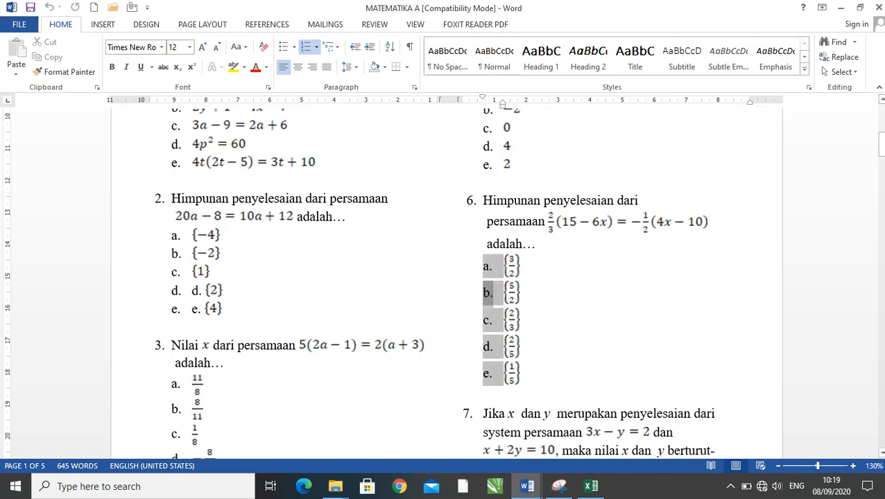
pyautogui.click(505, 319)
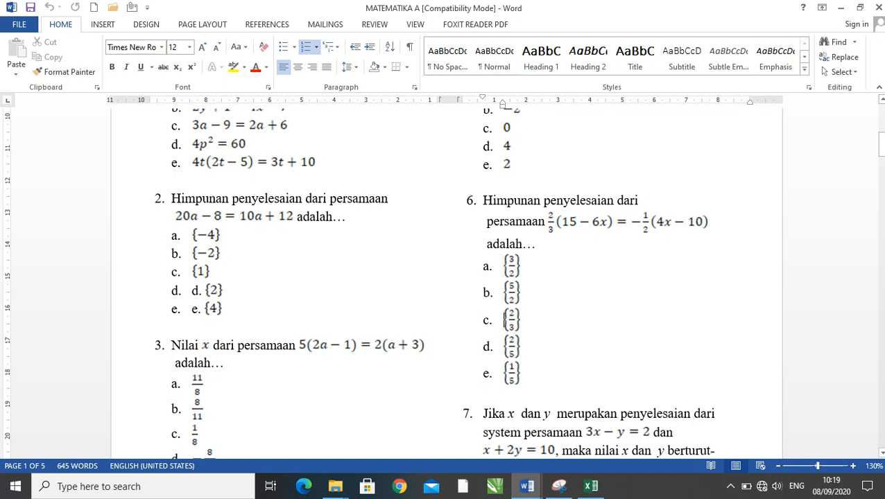
pyautogui.click(487, 347)
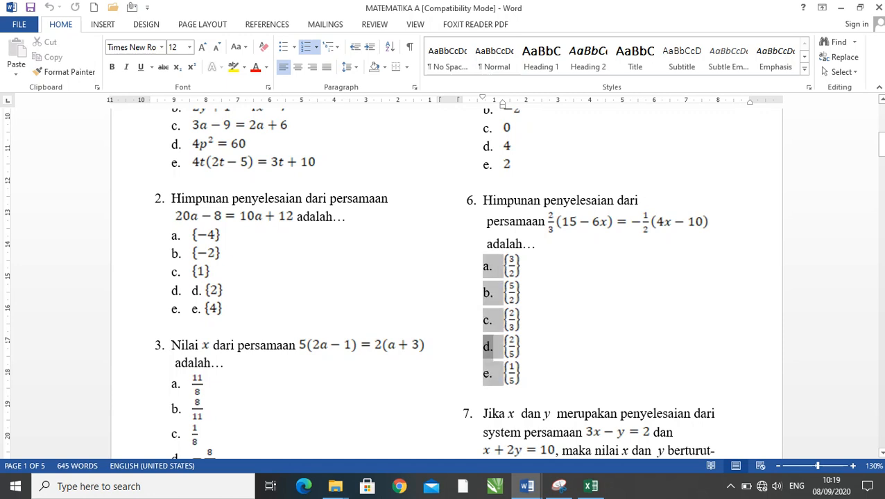
pyautogui.click(487, 373)
pyautogui.click(520, 320)
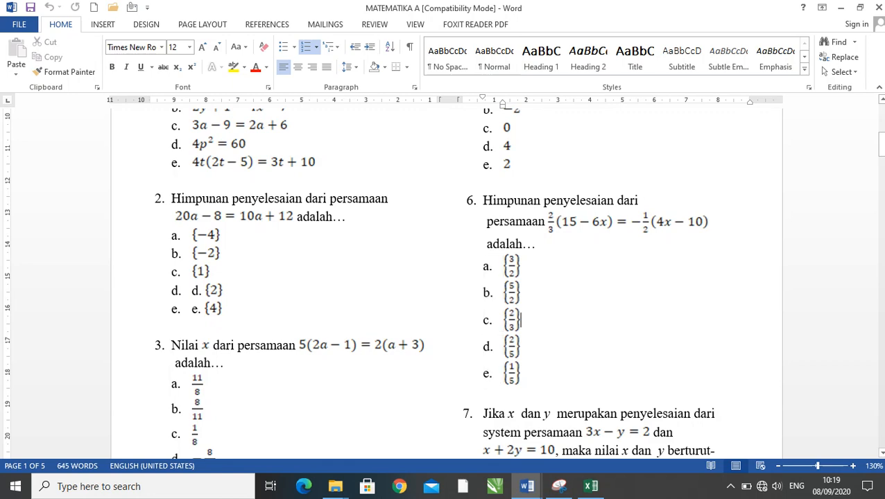
pyautogui.click(521, 346)
# - Enter 4 as question 6's answer key in KUNCI JAWABAN cell S8 of the Tempale Soal workbook in Excel
pyautogui.click(590, 486)
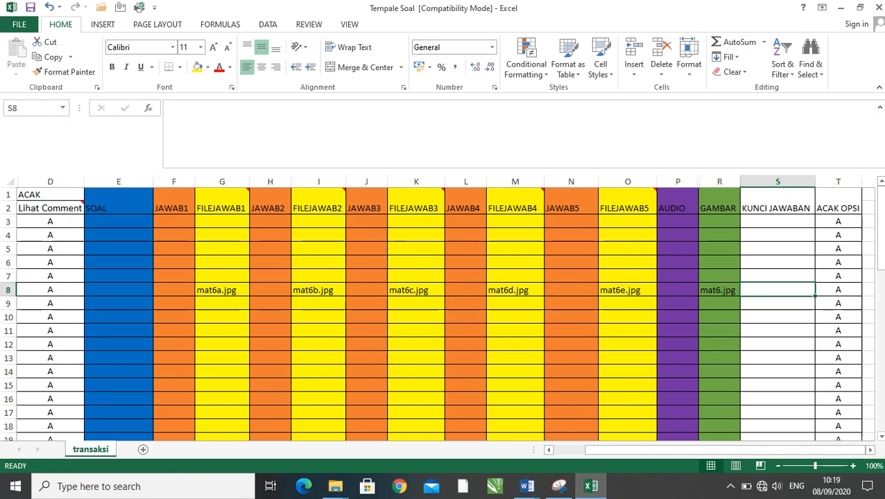
pyautogui.write('4')
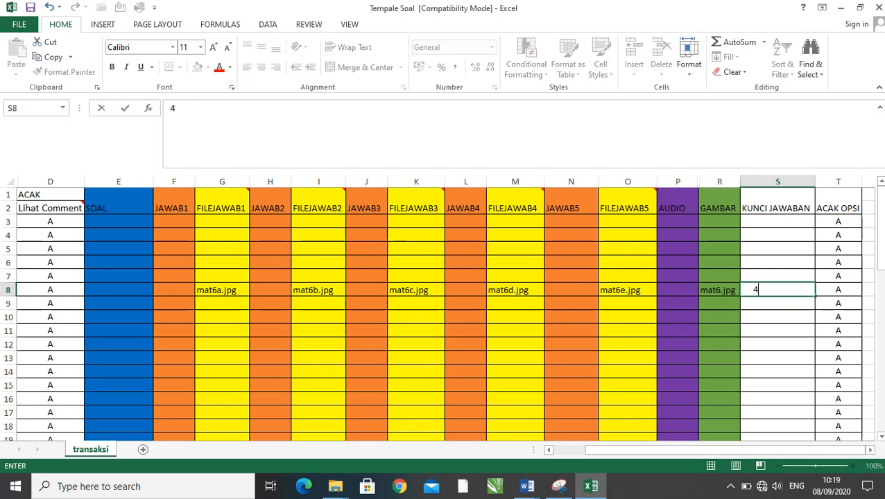
pyautogui.press('Return')
pyautogui.press('Return')
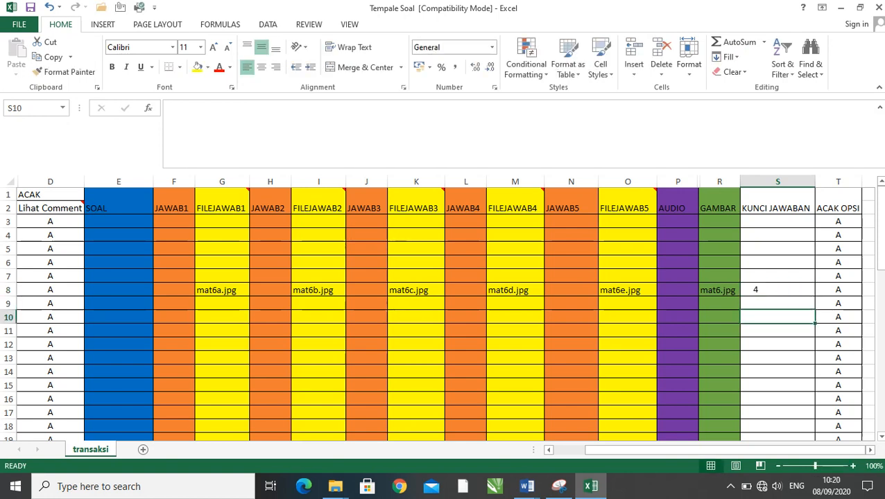
# - Set question 6's answer key in KUNCI JAWABAN cell S8 to 2
pyautogui.press('Up')
pyautogui.press('Up')
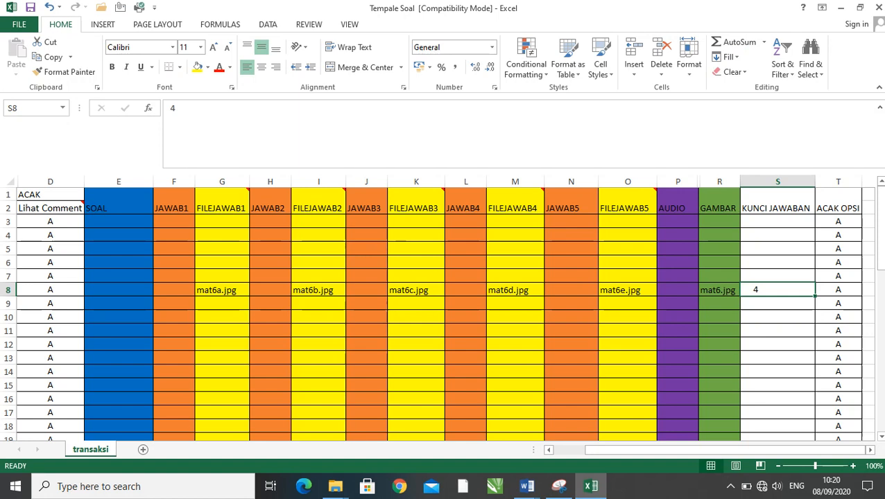
pyautogui.press('Down')
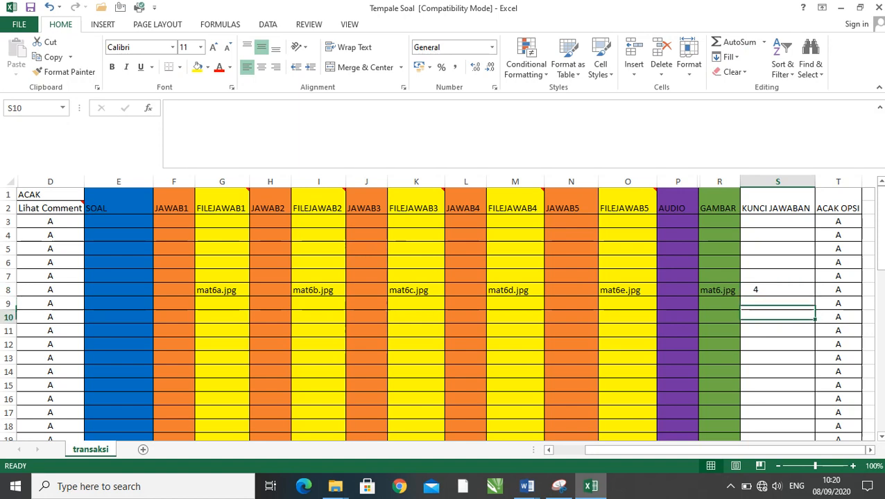
pyautogui.press('Up')
pyautogui.write('2')
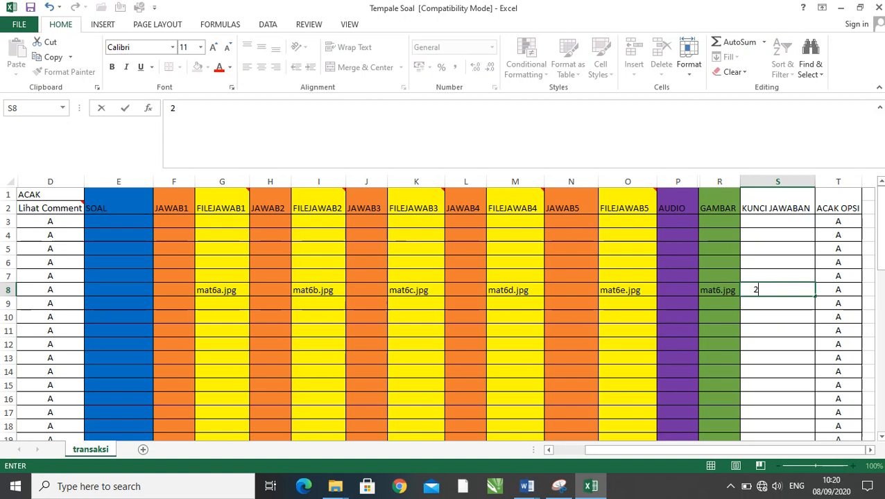
pyautogui.click(777, 344)
pyautogui.click(777, 290)
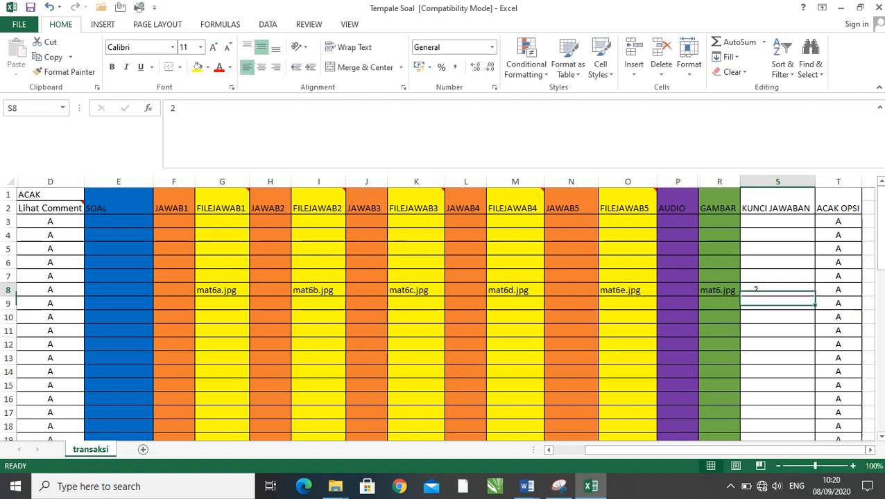
# - Set question 6's answer key in KUNCI JAWABAN cell S8 to 3
pyautogui.write('3')
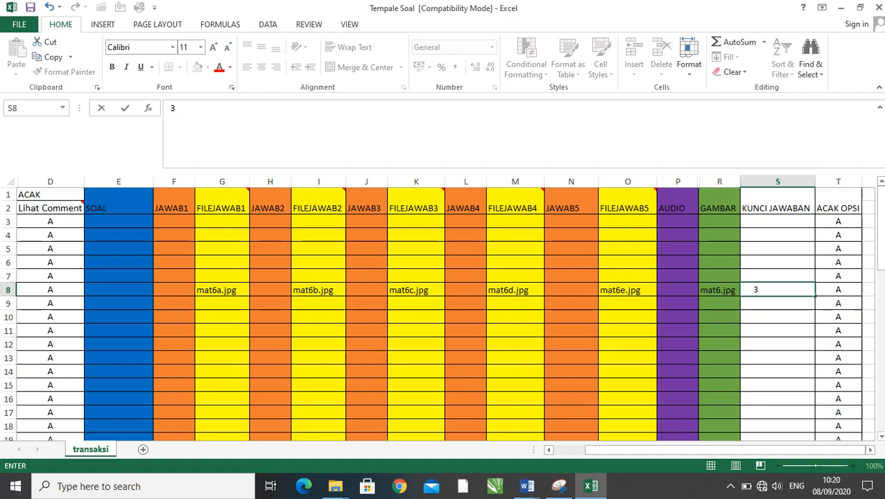
pyautogui.click(837, 201)
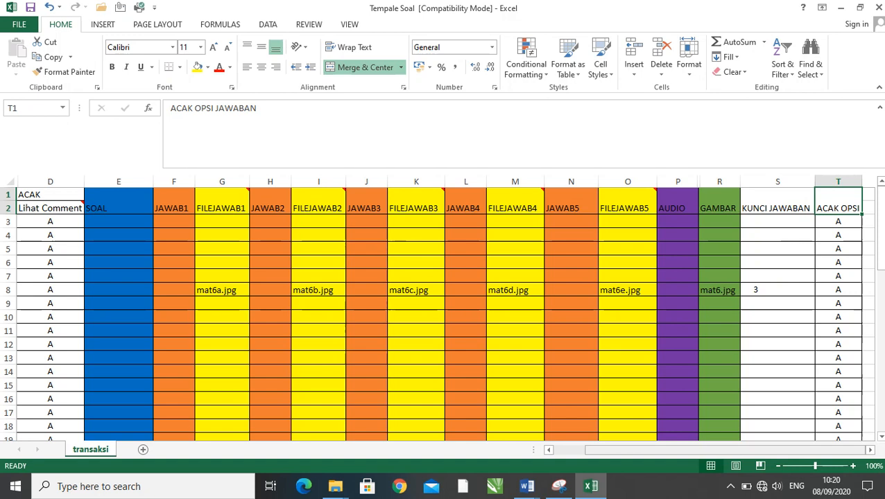
# - Check question 6's ACAK cell D8 and re-enter A in its ACAK OPSI JAWABAN cell T8 after trying T
pyautogui.moveTo(726, 450); pyautogui.dragTo(693, 450)
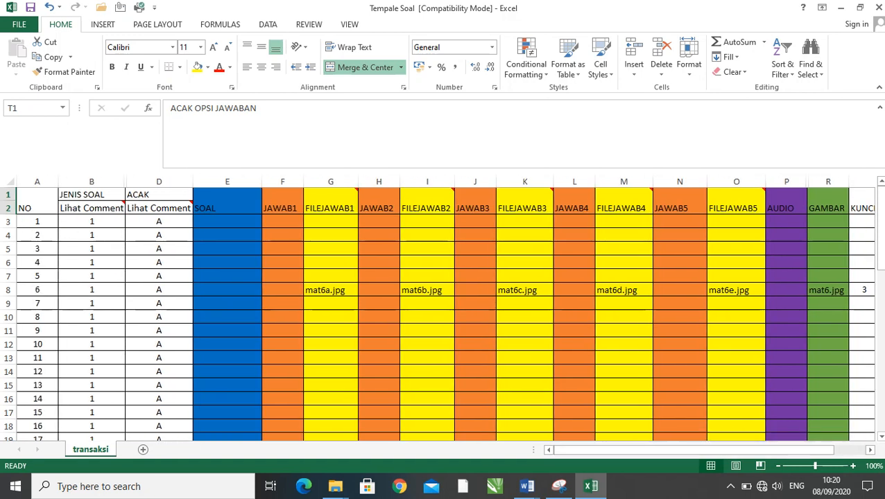
pyautogui.click(159, 290)
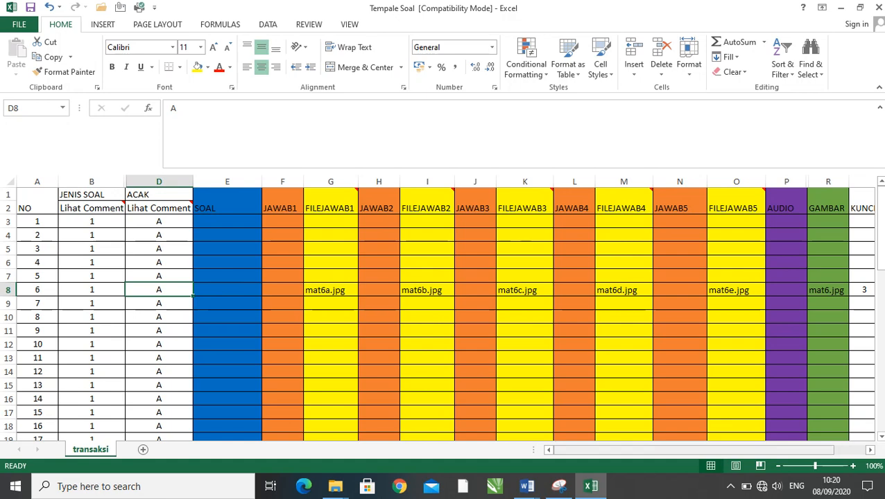
pyautogui.moveTo(693, 450); pyautogui.dragTo(729, 450)
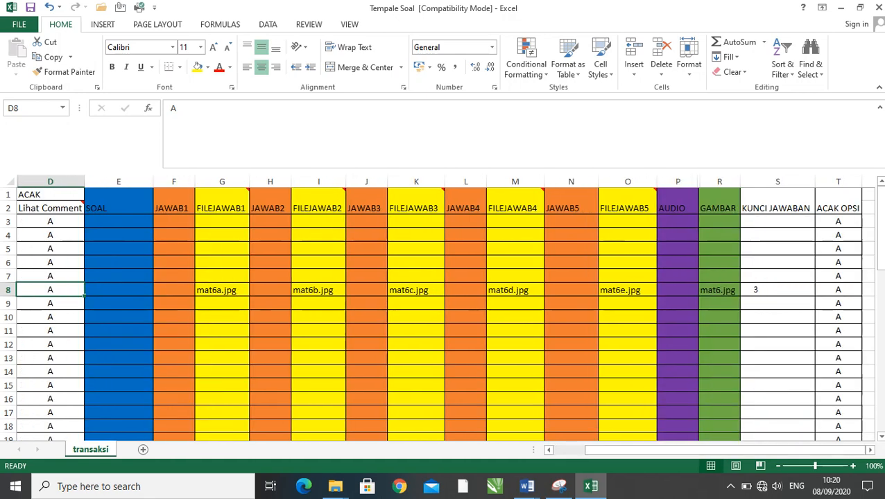
pyautogui.click(838, 290)
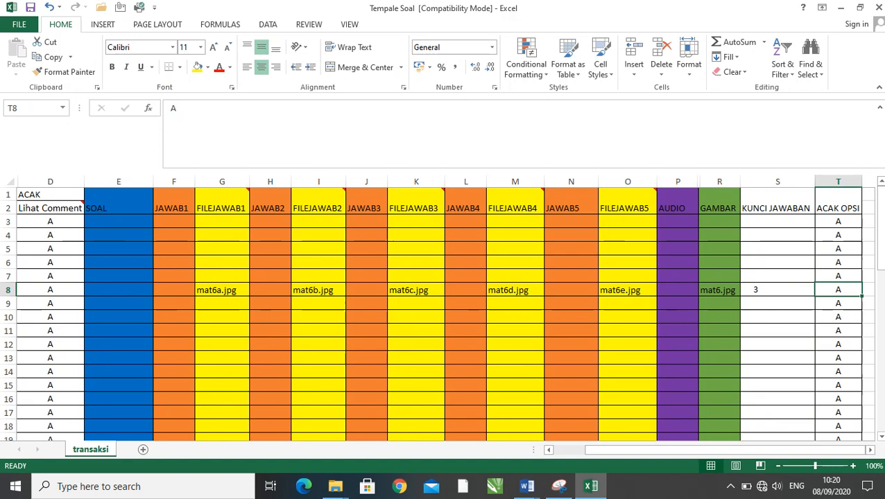
pyautogui.write('T')
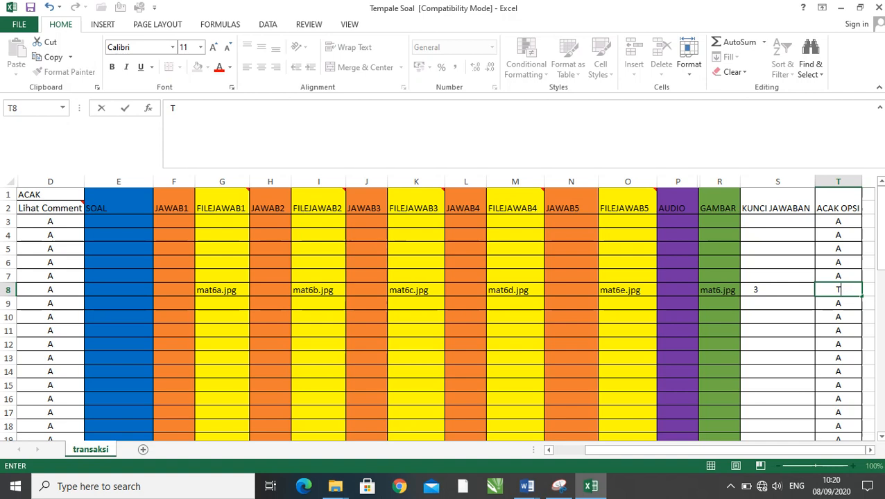
pyautogui.press('BackSpace')
pyautogui.write('A')
pyautogui.click(837, 316)
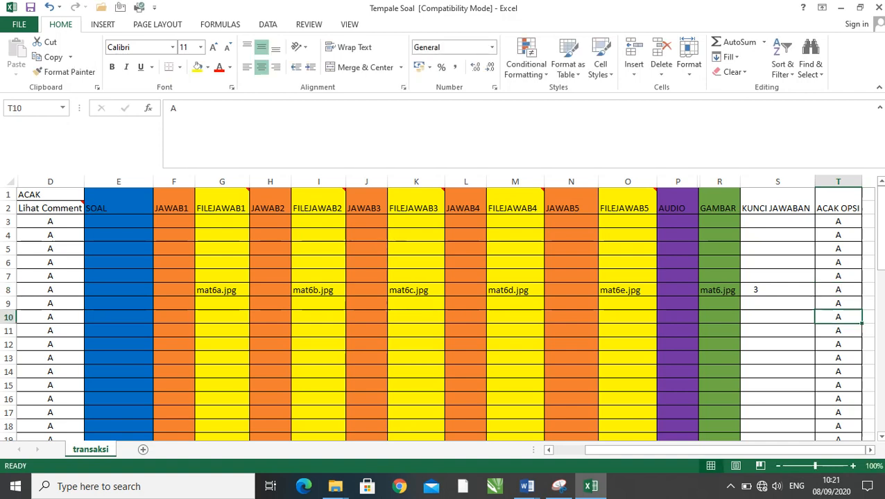
# - Select question 1's SOAL cell E3 and bring up question 1 in the SOAL PG PAI MANTUL document in Word
pyautogui.moveTo(787, 450); pyautogui.dragTo(756, 449)
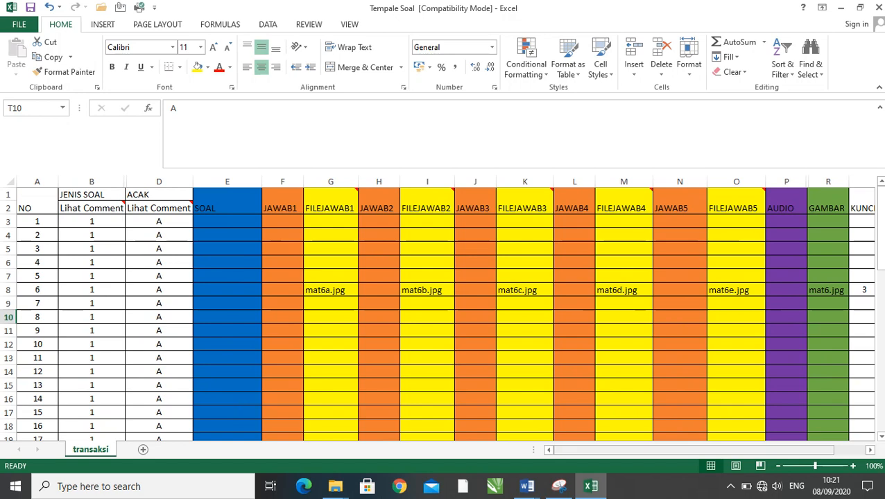
pyautogui.moveTo(589, 449); pyautogui.dragTo(621, 449)
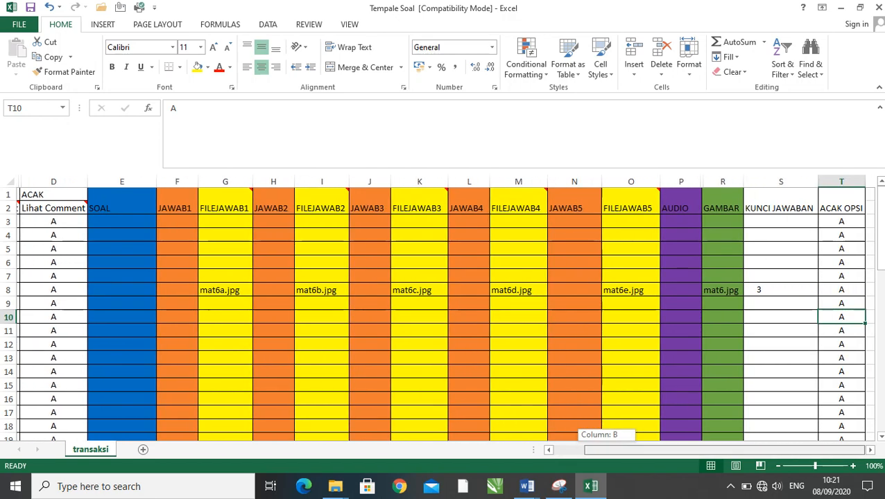
pyautogui.moveTo(621, 449); pyautogui.dragTo(592, 449)
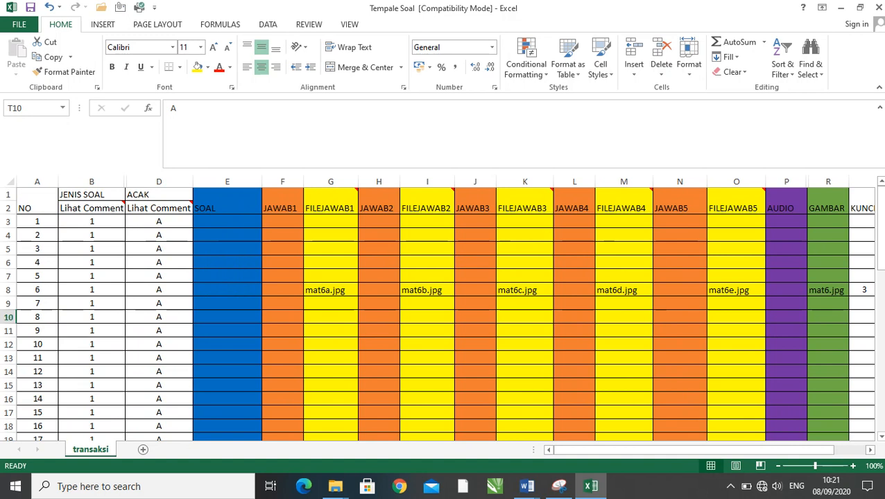
pyautogui.click(227, 221)
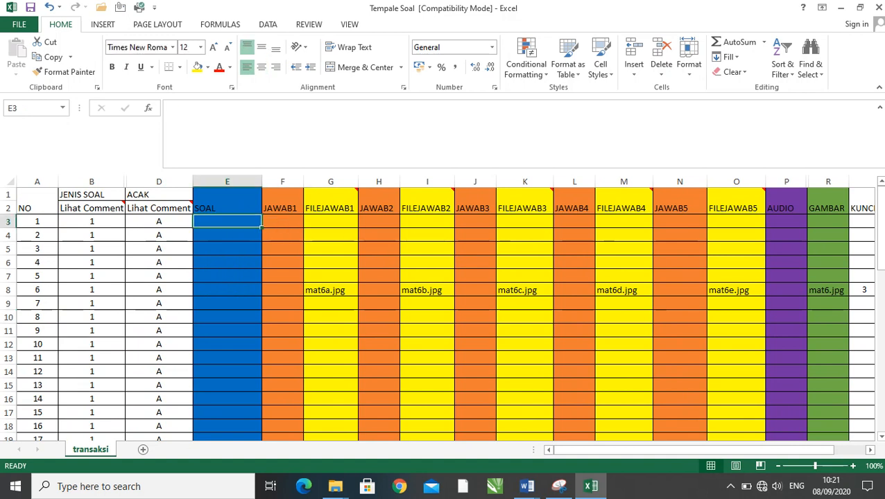
pyautogui.click(526, 486)
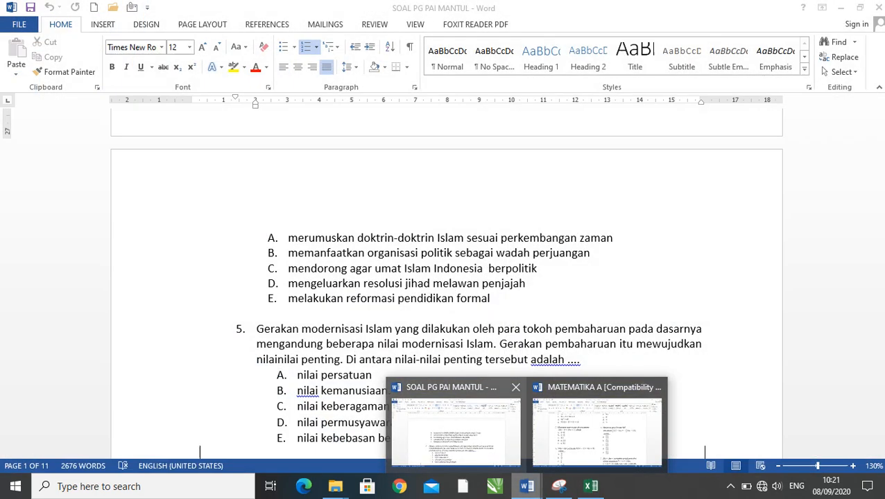
pyautogui.click(456, 431)
pyautogui.scroll(6, 446, 284)
pyautogui.scroll(15, 446, 284)
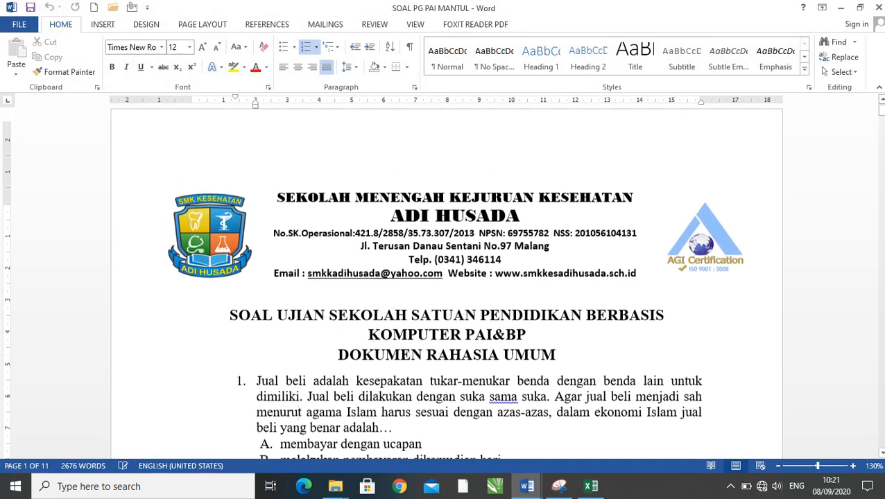
pyautogui.scroll(-2, 446, 284)
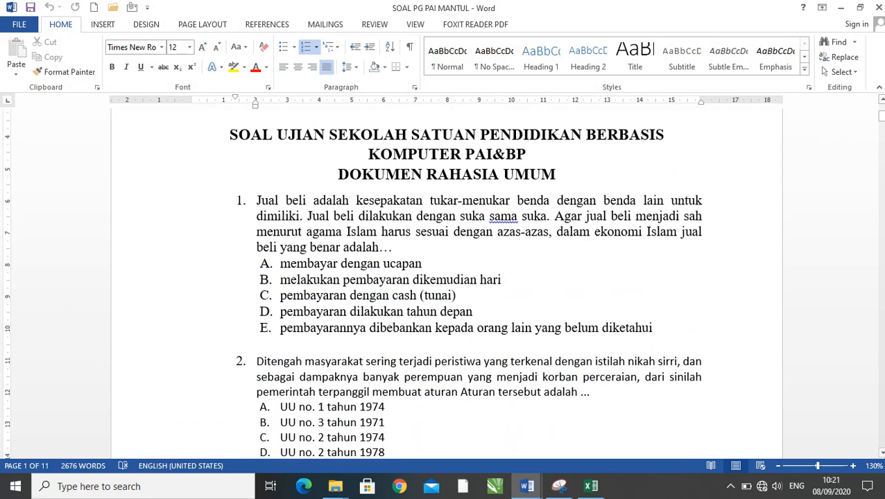
pyautogui.click(349, 296)
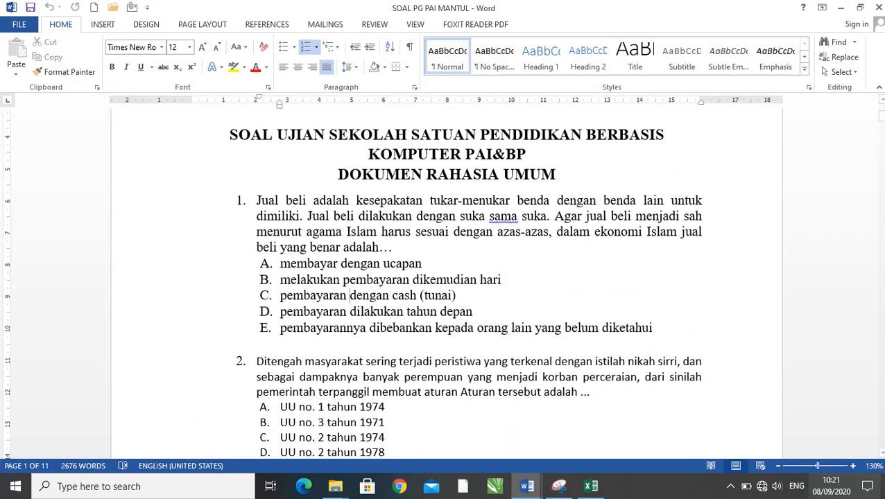
pyautogui.moveTo(256, 201); pyautogui.dragTo(397, 247)
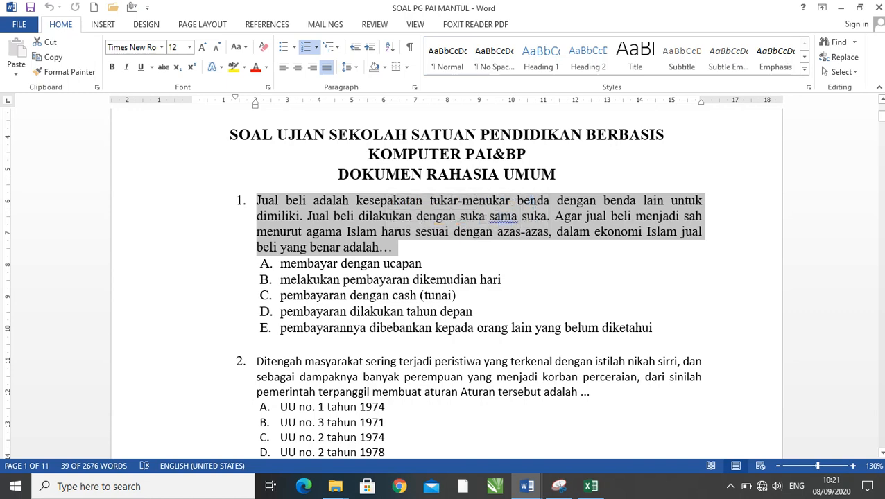
pyautogui.click(397, 247)
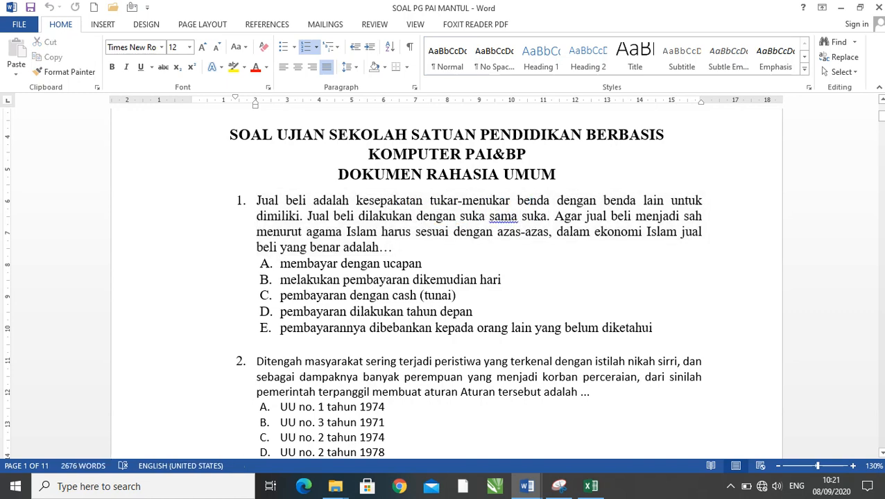
pyautogui.click(241, 200)
pyautogui.click(328, 263)
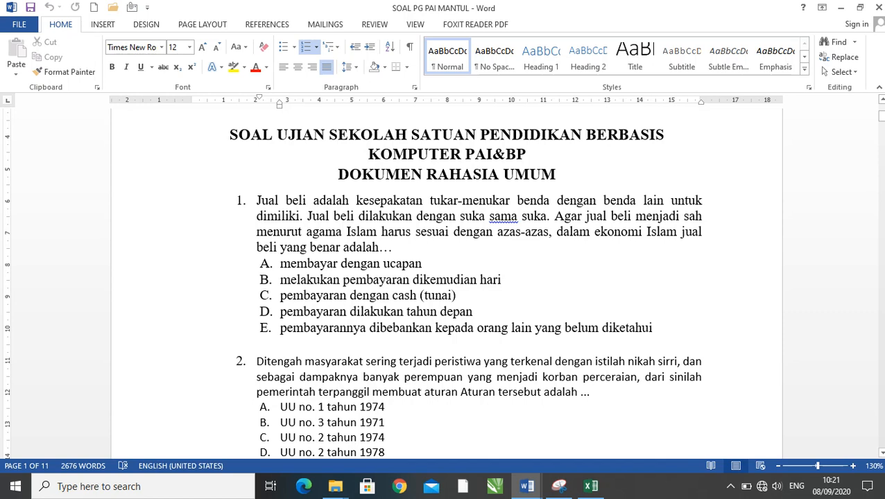
# - Copy question 1's text without its answer options and paste it with source formatting into SOAL cell E3 of Tempale Soal in Excel
pyautogui.moveTo(393, 248); pyautogui.dragTo(257, 201)
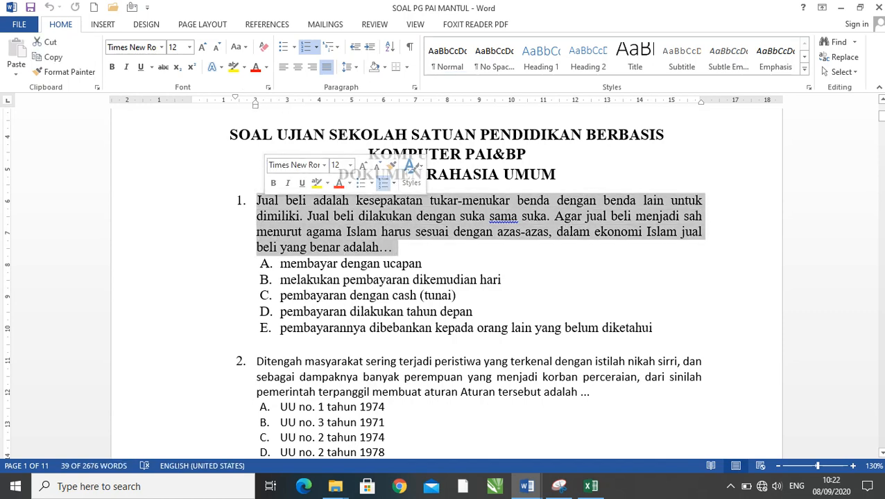
pyautogui.rightClick(278, 216)
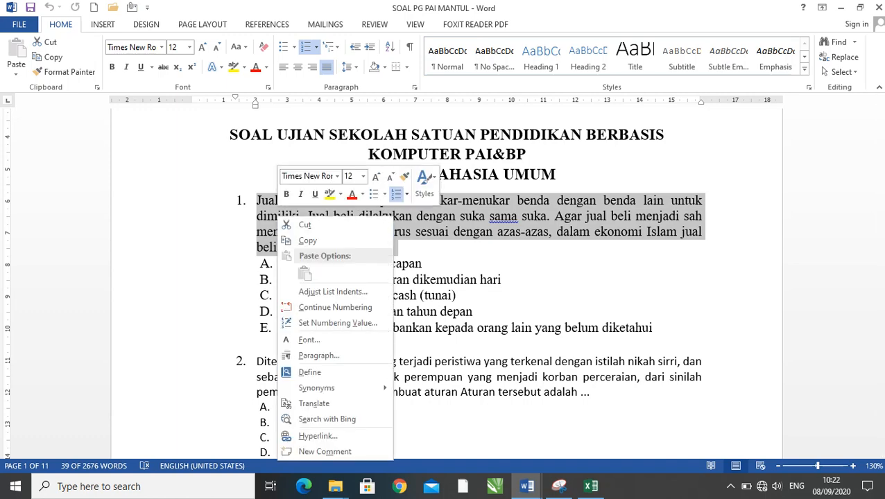
pyautogui.click(307, 240)
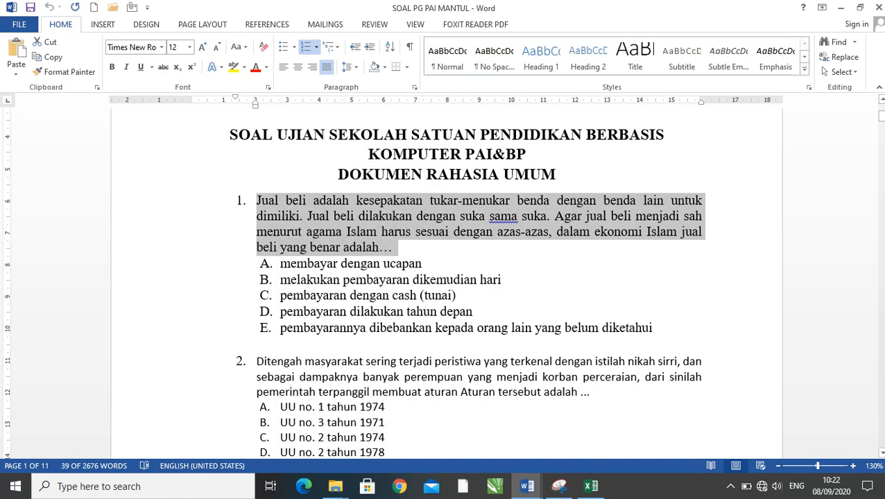
pyautogui.click(589, 486)
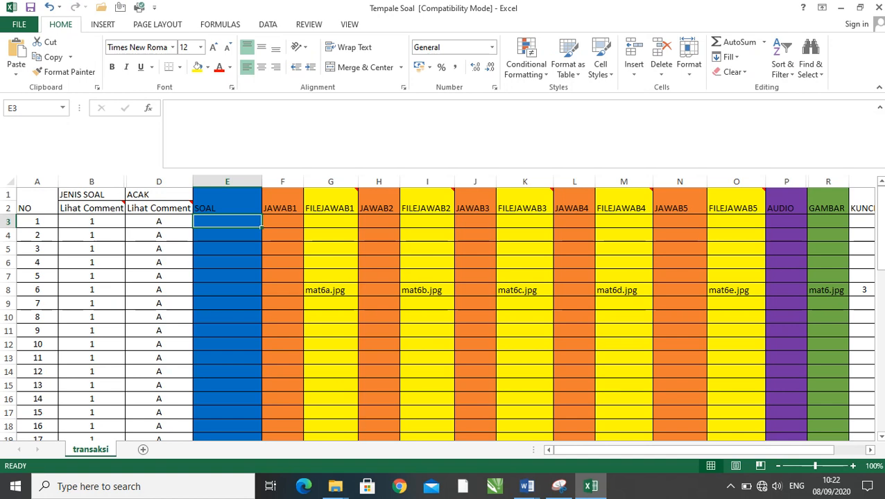
pyautogui.rightClick(211, 221)
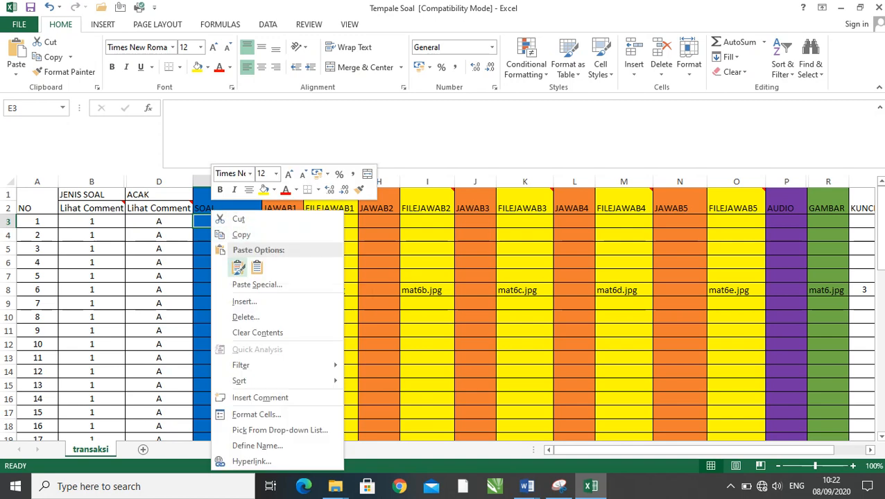
pyautogui.click(238, 267)
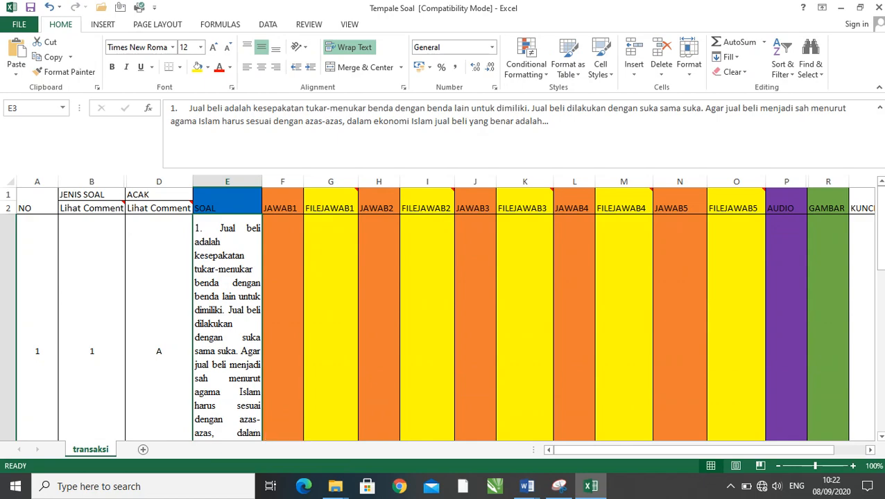
# - Try Merge & Center on question 1's SOAL cell E3 and return the cell to wrapped text
pyautogui.scroll(-7, 444, 312)
pyautogui.scroll(3, 444, 312)
pyautogui.scroll(-2, 444, 312)
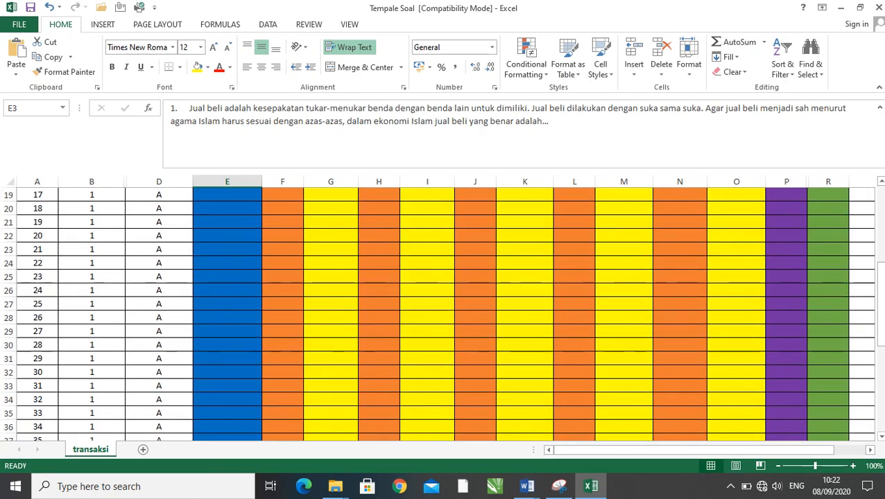
pyautogui.scroll(6, 444, 312)
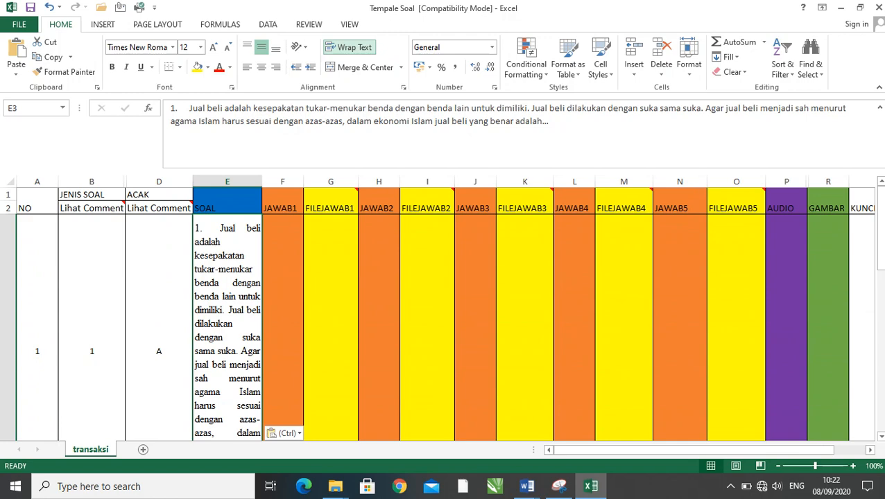
pyautogui.click(362, 67)
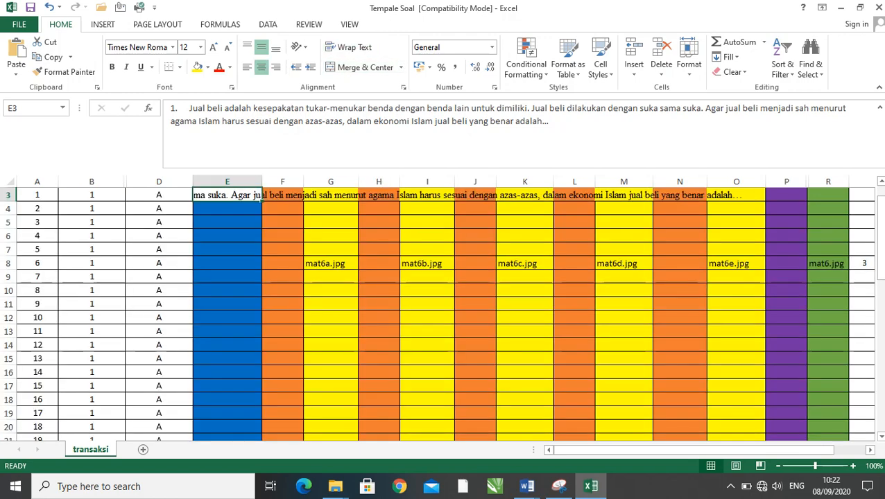
pyautogui.scroll(1, 443, 312)
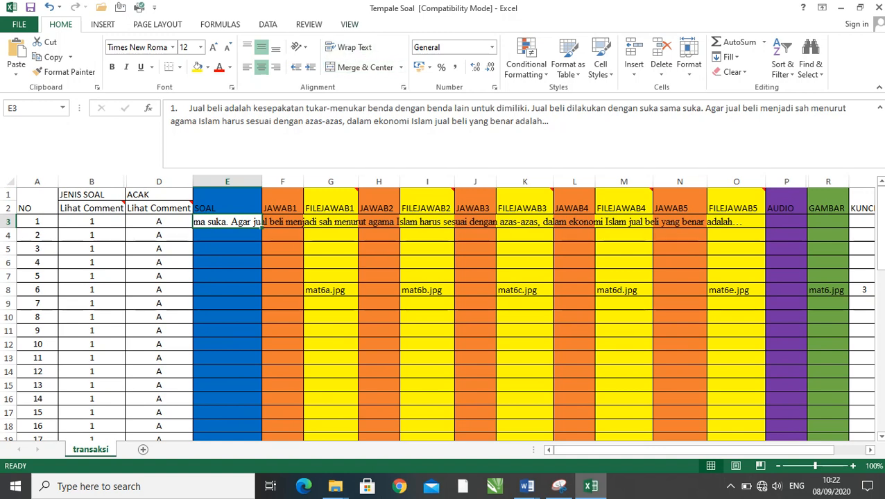
pyautogui.click(350, 47)
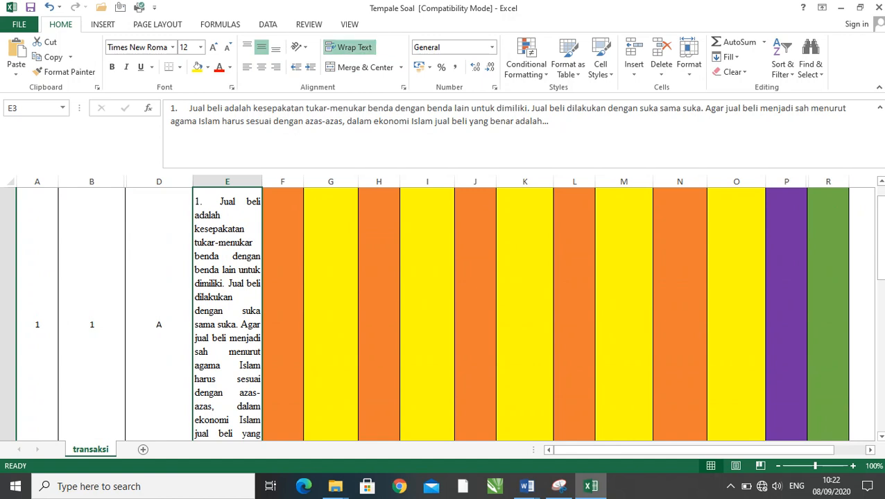
pyautogui.press('Right')
pyautogui.press('Left')
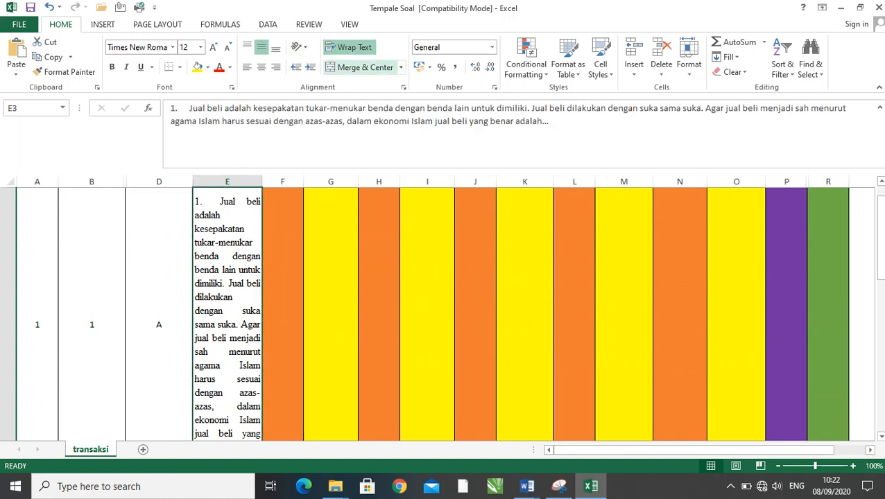
# - Apply Merge & Center to question 1's SOAL cell E3 to unwrap it, and left-align its text
pyautogui.click(364, 67)
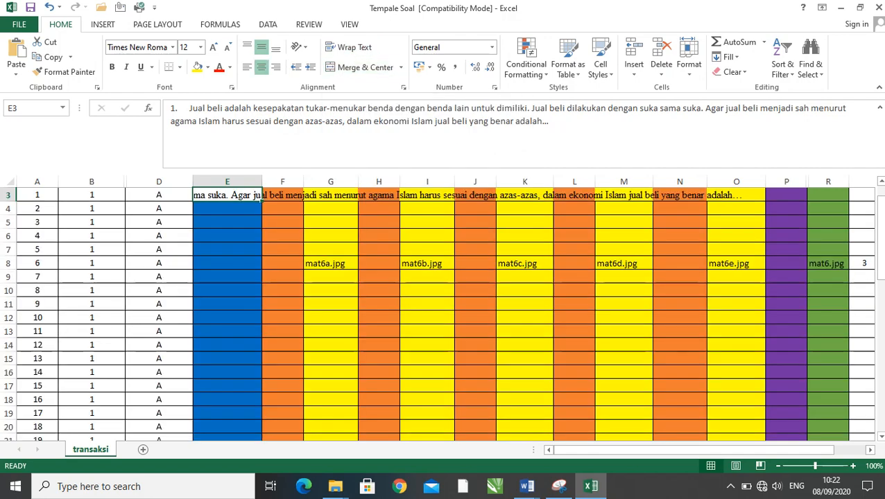
pyautogui.moveTo(330, 278); pyautogui.dragTo(330, 288)
pyautogui.click(228, 195)
pyautogui.click(247, 67)
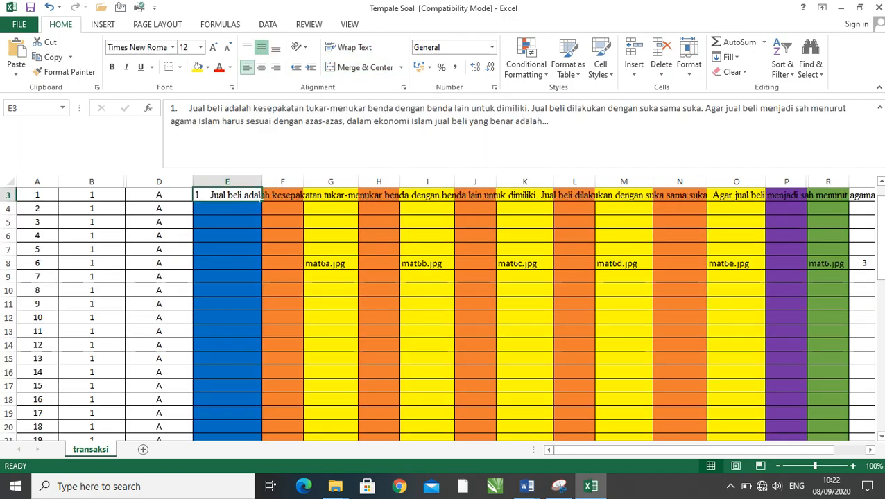
pyautogui.click(282, 195)
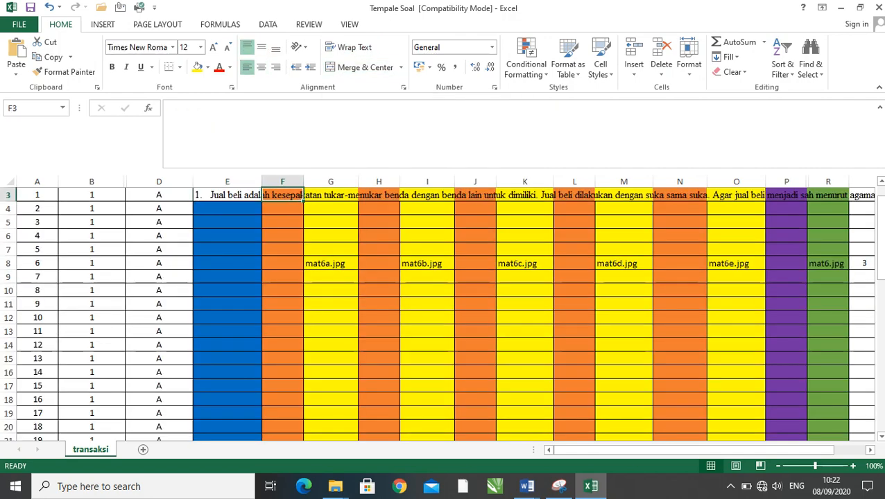
pyautogui.click(227, 196)
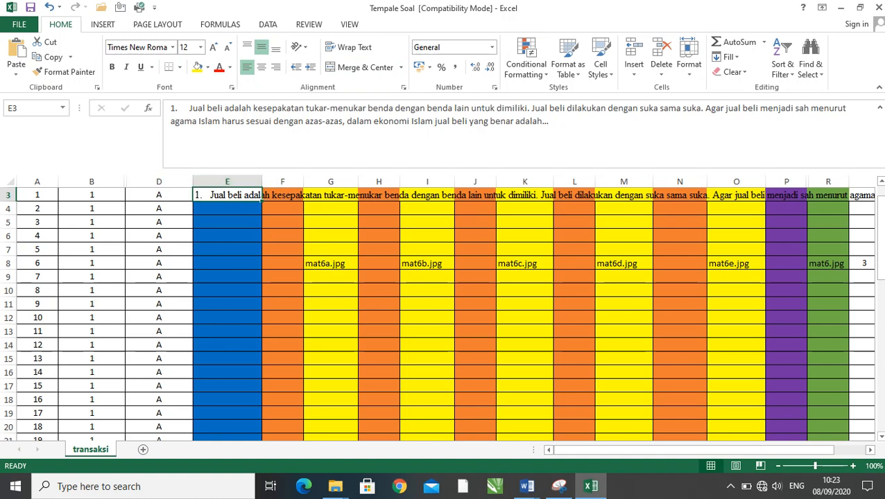
# - Clear question 1's SOAL cell E3, and undo back past the formatting and pasting of its text
pyautogui.press('Delete')
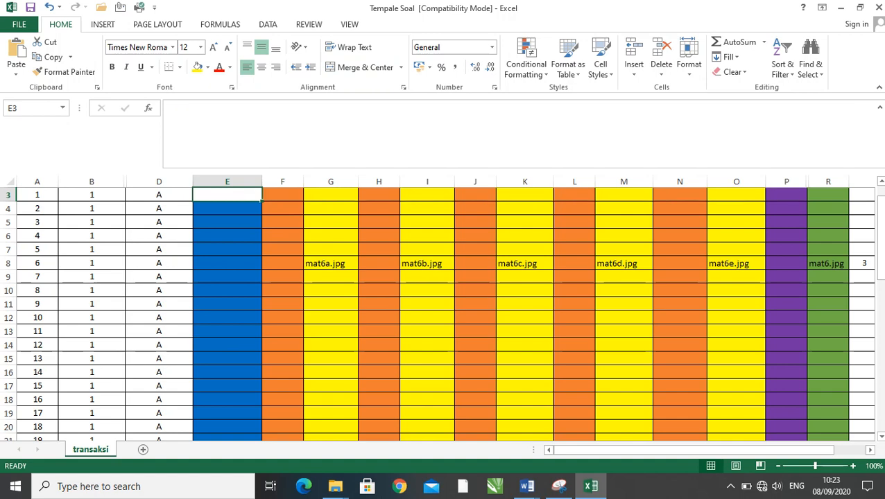
pyautogui.hotkey('ctrl', 'z')
pyautogui.hotkey('ctrl', 'z')
pyautogui.hotkey('ctrl', 'z')
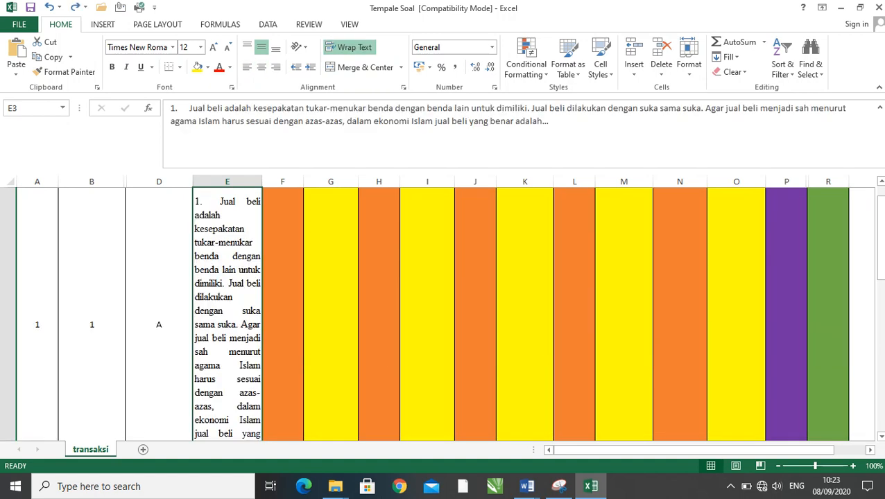
pyautogui.hotkey('ctrl', 'z')
pyautogui.hotkey('ctrl', 'z')
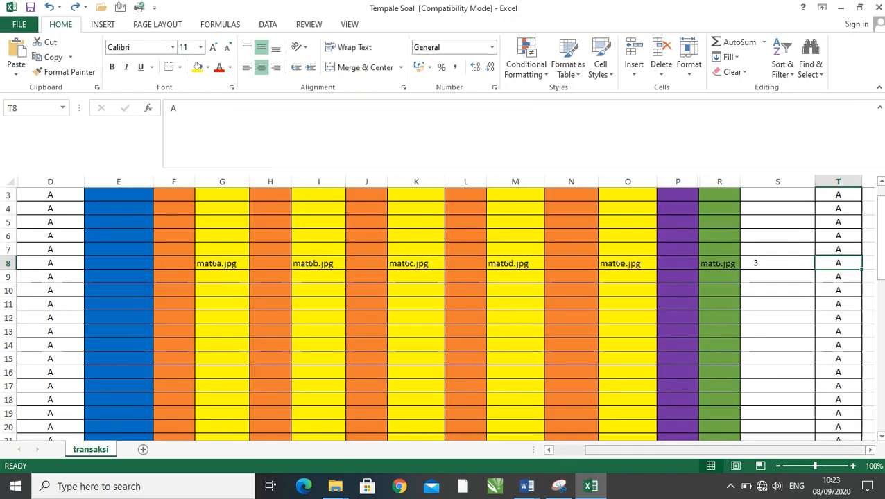
pyautogui.moveTo(728, 450); pyautogui.dragTo(684, 450)
pyautogui.scroll(1, 443, 311)
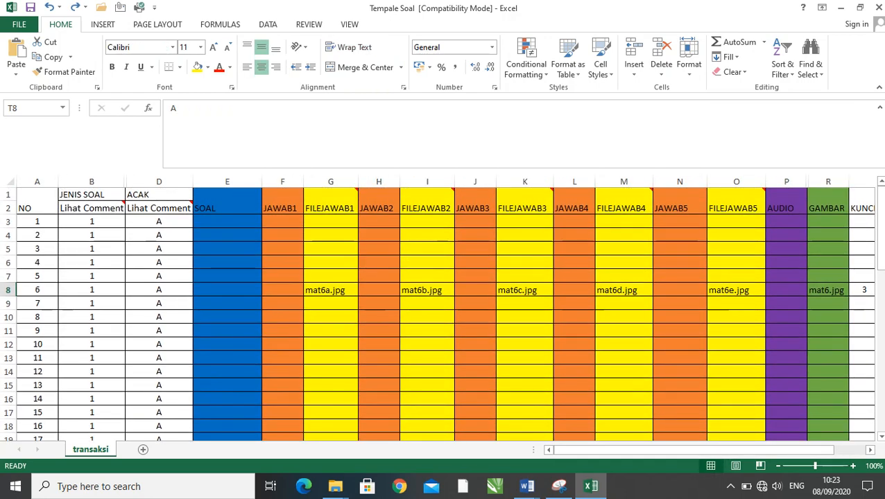
# - Try pasting question 1's text from Word into SOAL cell E3 with left alignment and text wrapping off, and undo it
pyautogui.click(226, 221)
pyautogui.hotkey('alt', 'Tab')
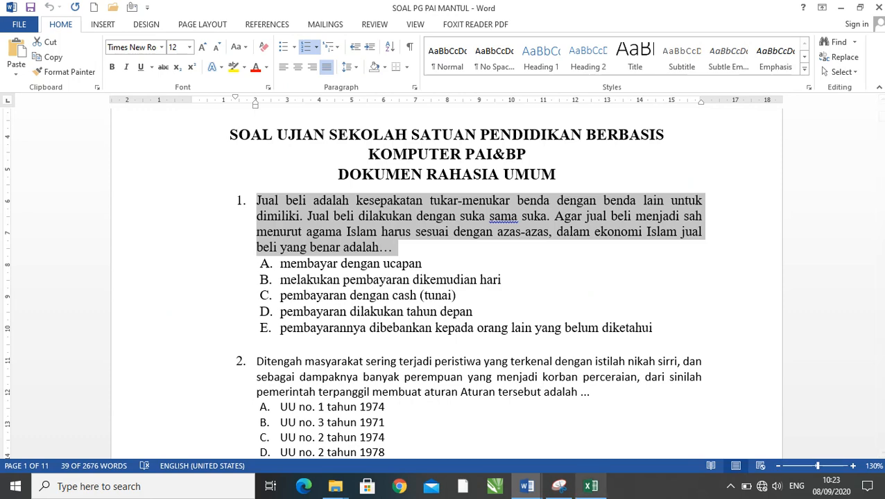
pyautogui.hotkey('alt', 'Tab')
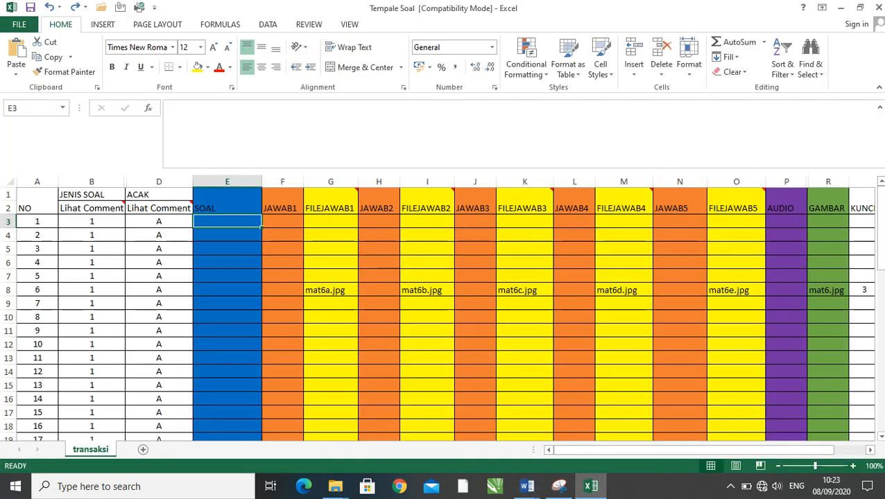
pyautogui.write('1.\tJual beli adalah kesepakatan tukar-menukar benda dengan benda lain untuk dimiliki. Jual beli dilakukan dengan suka sama suka. Agar jual beli menjadi sah menurut agama Islam harus sesuai dengan azas-azas, dalam ekonomi Islam jual beli yang benar adalah...')
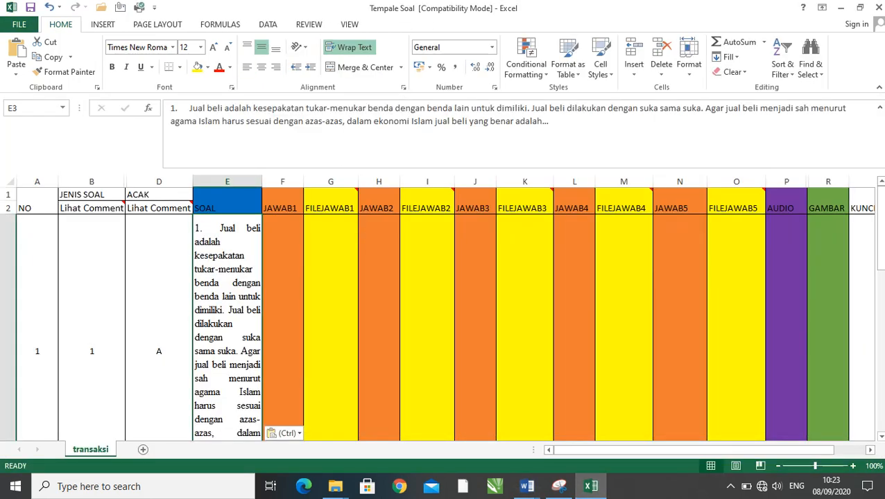
pyautogui.click(246, 67)
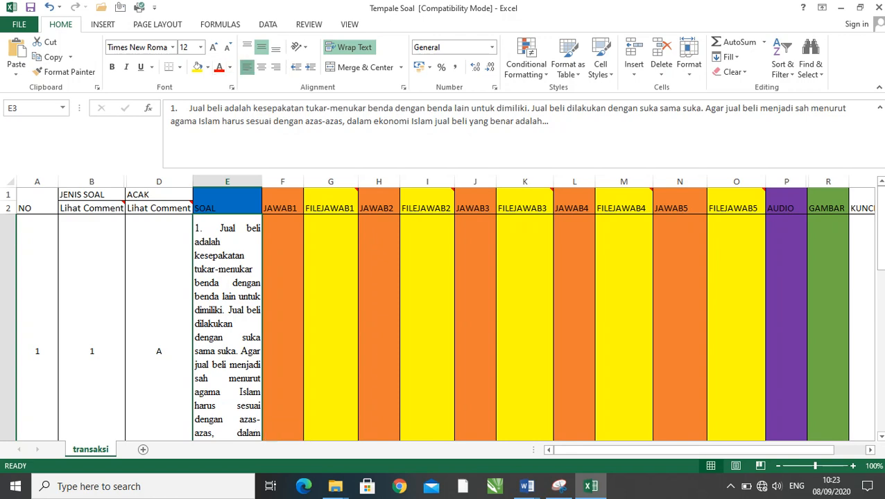
pyautogui.click(350, 47)
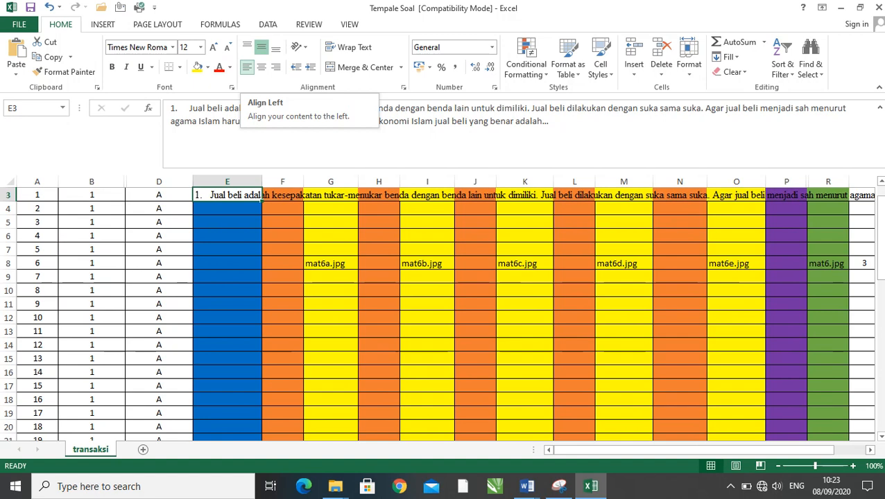
pyautogui.click(350, 47)
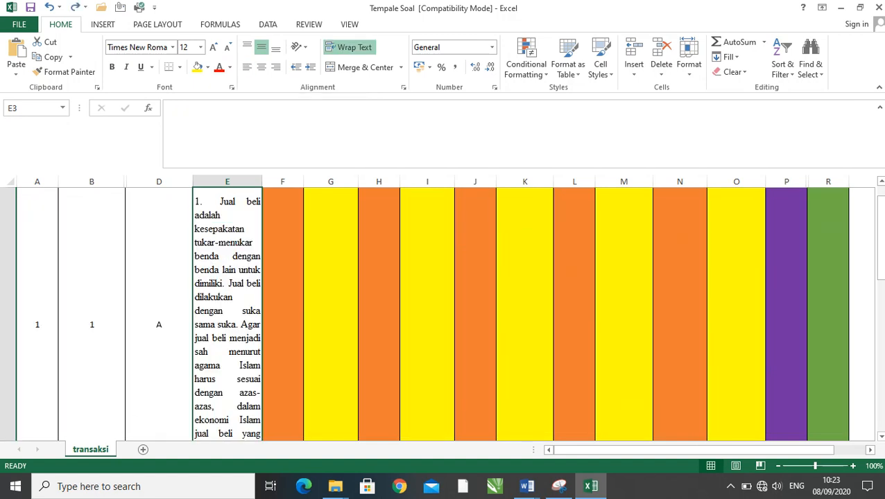
pyautogui.hotkey('ctrl', 'z')
# - Copy question 1's text again in the Word document and paste it into SOAL cell E3 of Tempale Soal in Excel
pyautogui.hotkey('alt', 'Tab')
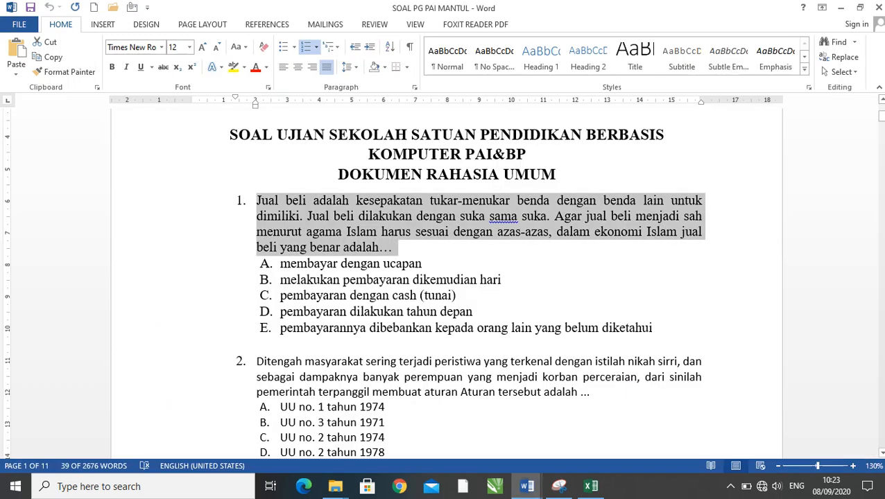
pyautogui.rightClick(288, 205)
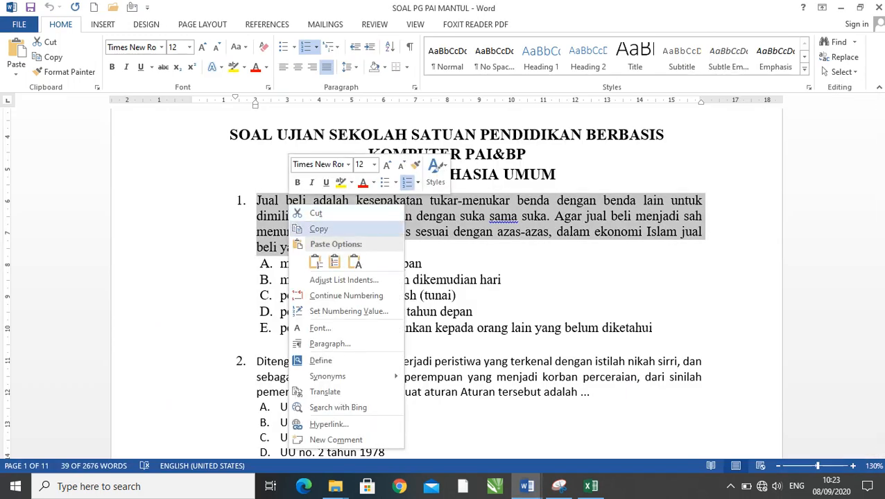
pyautogui.click(319, 229)
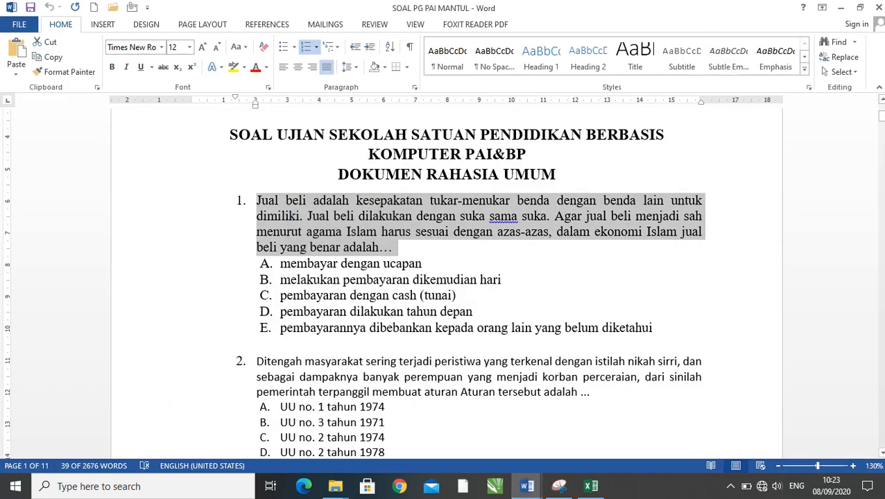
pyautogui.click(590, 486)
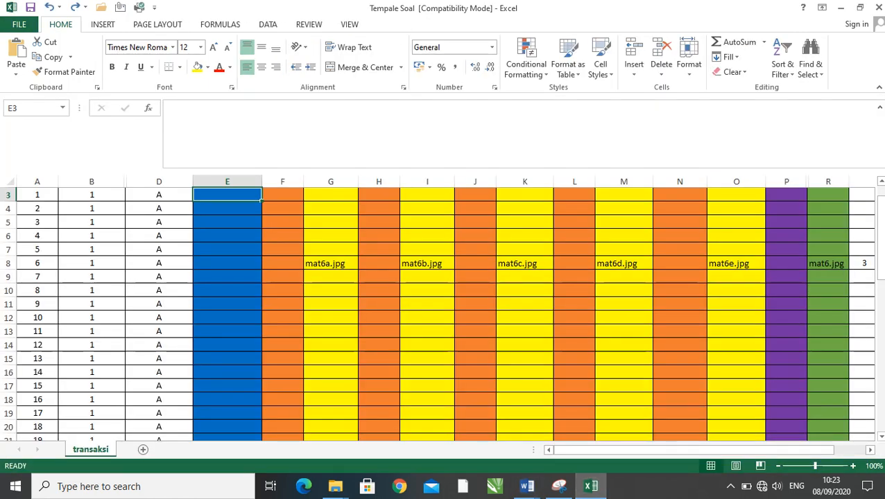
pyautogui.scroll(1, 444, 312)
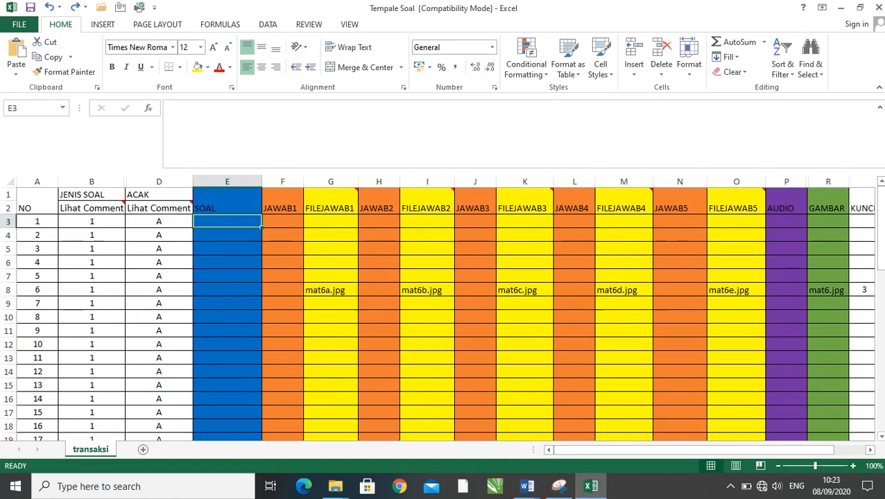
pyautogui.rightClick(218, 222)
pyautogui.click(244, 267)
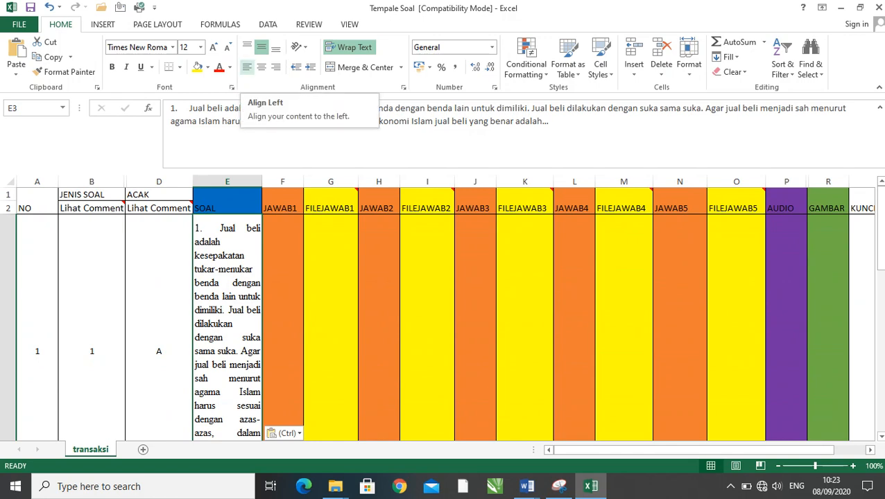
# - Left-align and unwrap question 1's text in SOAL cell E3, and delete its leading number "1."
pyautogui.click(246, 67)
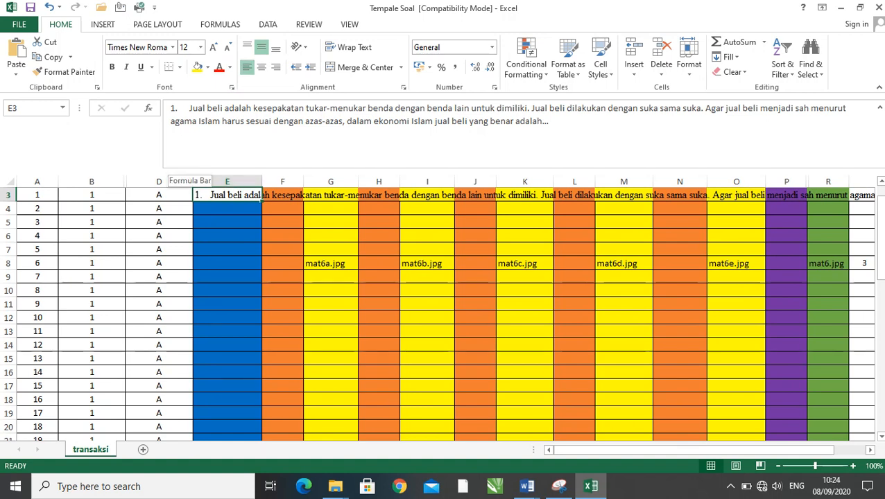
pyautogui.click(175, 109)
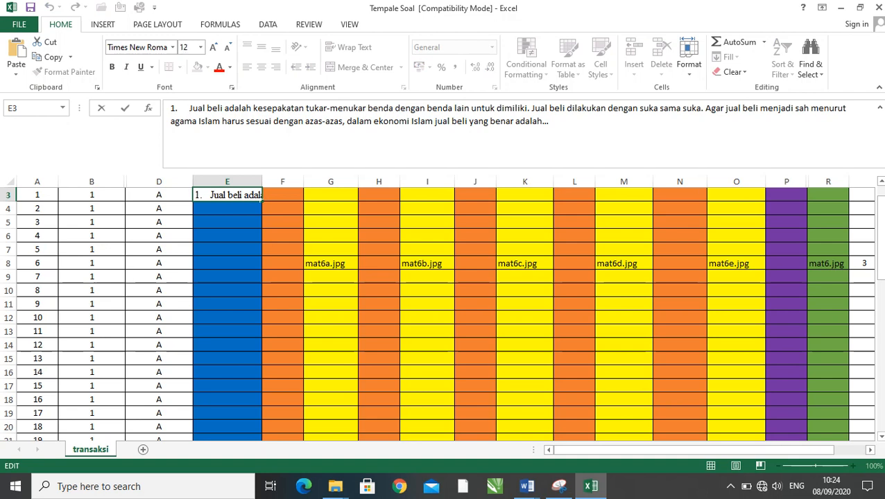
pyautogui.click(189, 108)
pyautogui.press('BackSpace')
pyautogui.press('BackSpace')
pyautogui.press('BackSpace')
pyautogui.press('BackSpace')
pyautogui.press('BackSpace')
pyautogui.press('BackSpace')
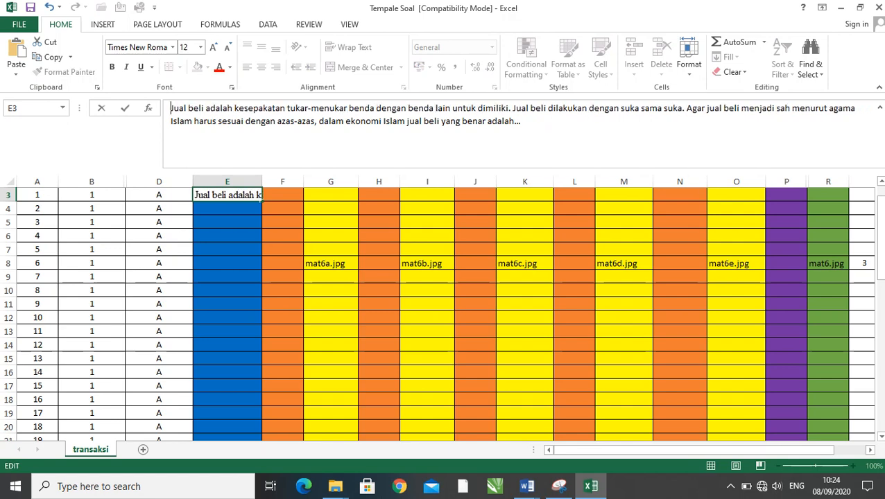
pyautogui.click(228, 249)
pyautogui.scroll(1, 227, 249)
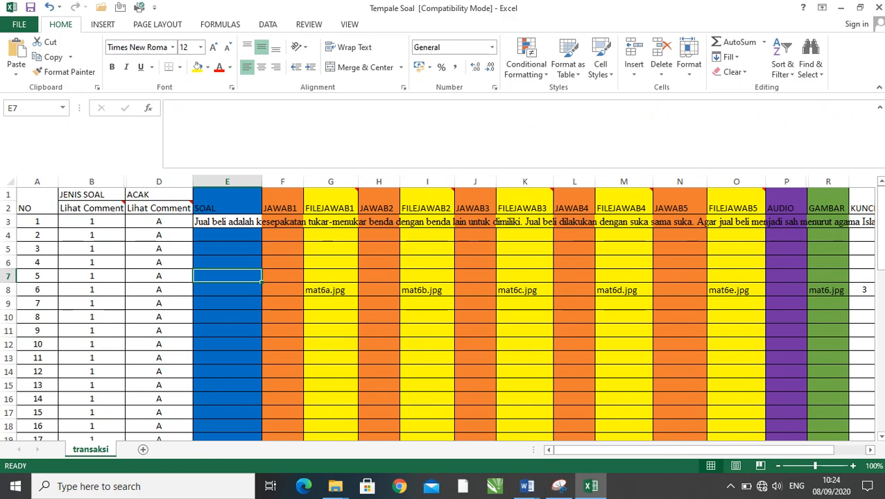
# - Copy option A, "membayar dengan ucapan", from question 1 in Word and paste it into JAWAB1 cell F3 in Excel
pyautogui.hotkey('alt', 'Tab')
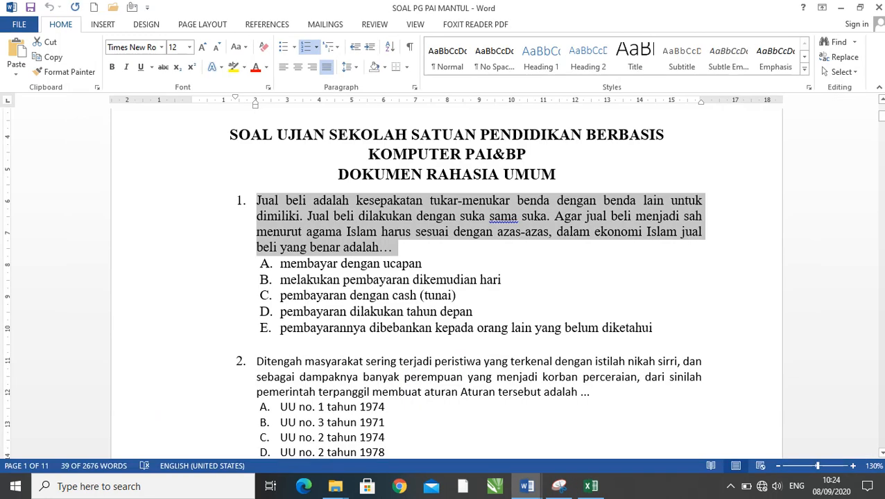
pyautogui.click(267, 264)
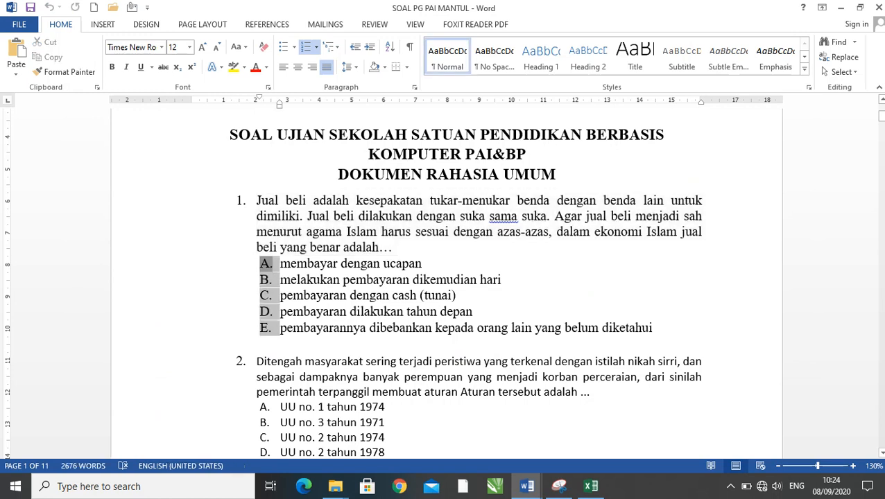
pyautogui.click(390, 312)
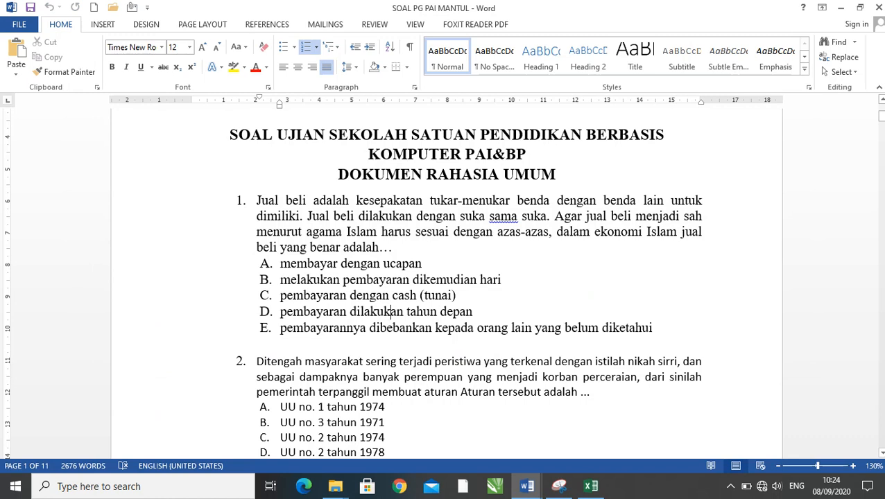
pyautogui.moveTo(279, 264); pyautogui.dragTo(434, 263)
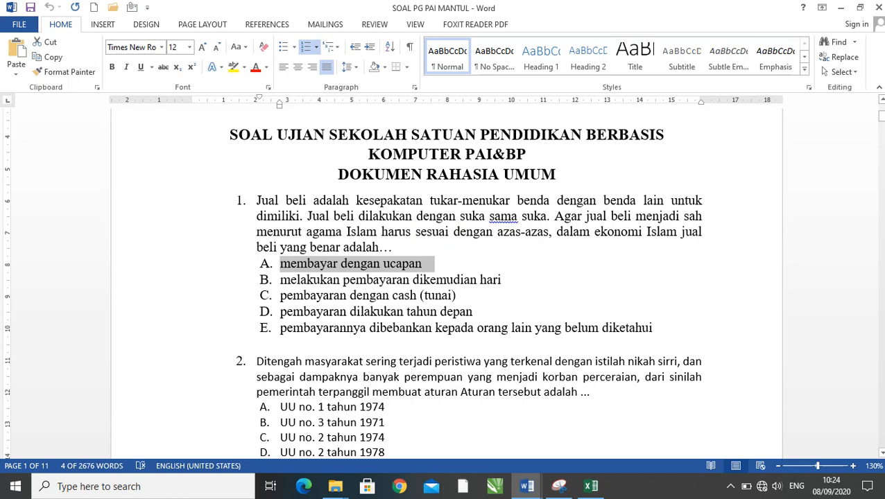
pyautogui.hotkey('alt', 'Tab')
pyautogui.click(283, 222)
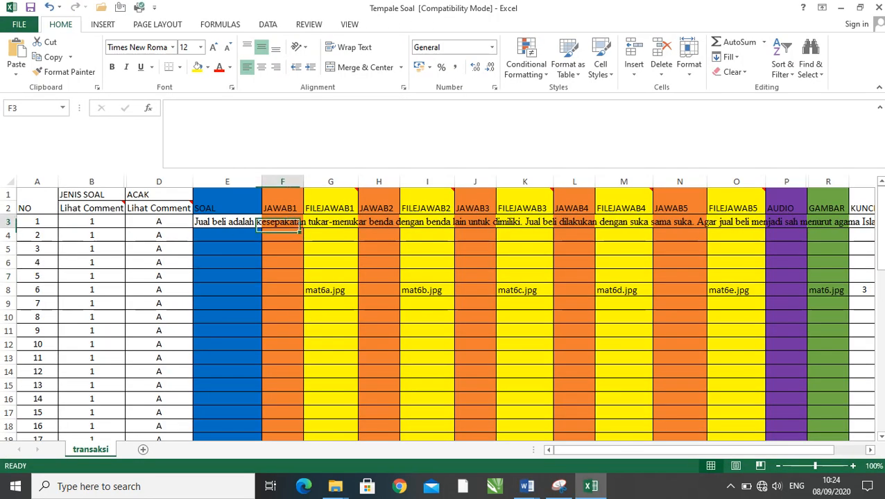
pyautogui.hotkey('ctrl', 'v')
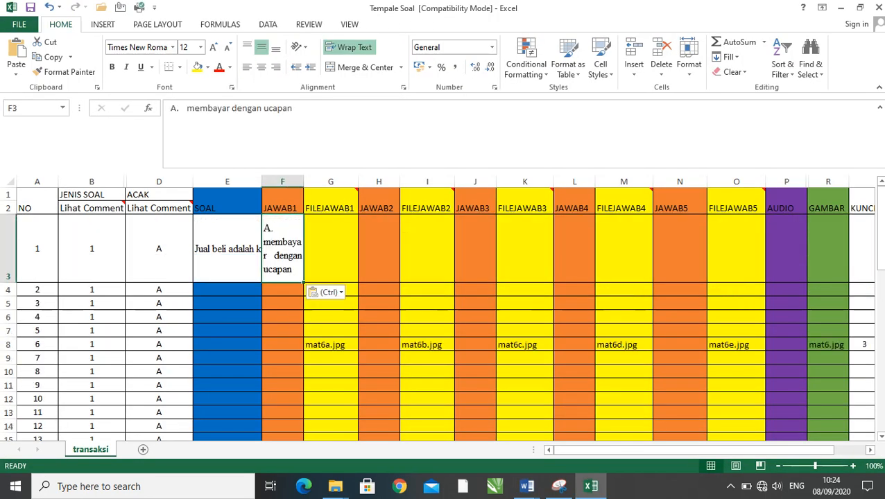
# - Left-align and unwrap the answer text in JAWAB1 cell F3, and delete its leading letter "A."
pyautogui.click(247, 67)
pyautogui.click(350, 47)
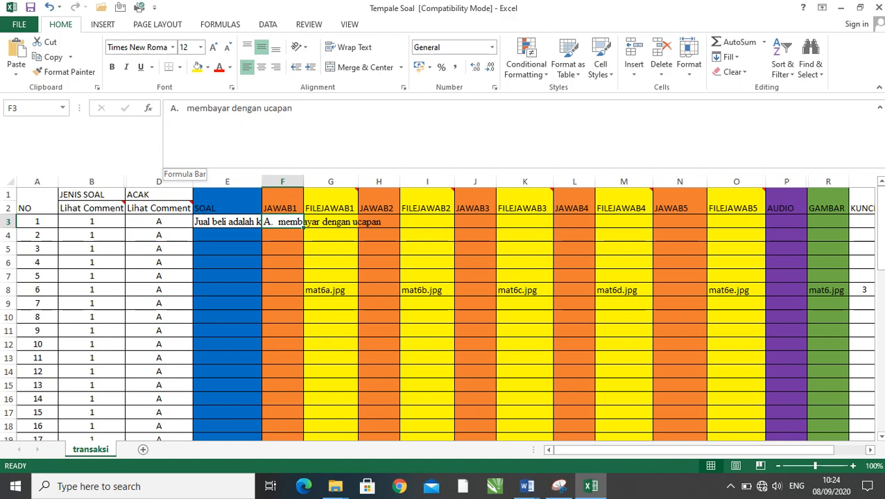
pyautogui.click(186, 108)
pyautogui.press('BackSpace')
pyautogui.press('BackSpace')
pyautogui.press('BackSpace')
pyautogui.press('BackSpace')
pyautogui.press('BackSpace')
pyautogui.press('BackSpace')
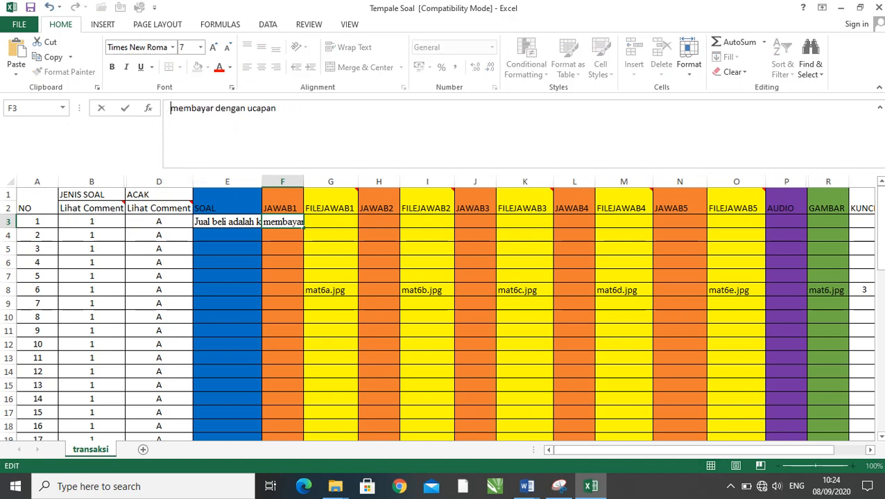
# - Switch to the Word document and remove the A–E list numbering from all five answer options of question 1
pyautogui.hotkey('alt', 'Tab')
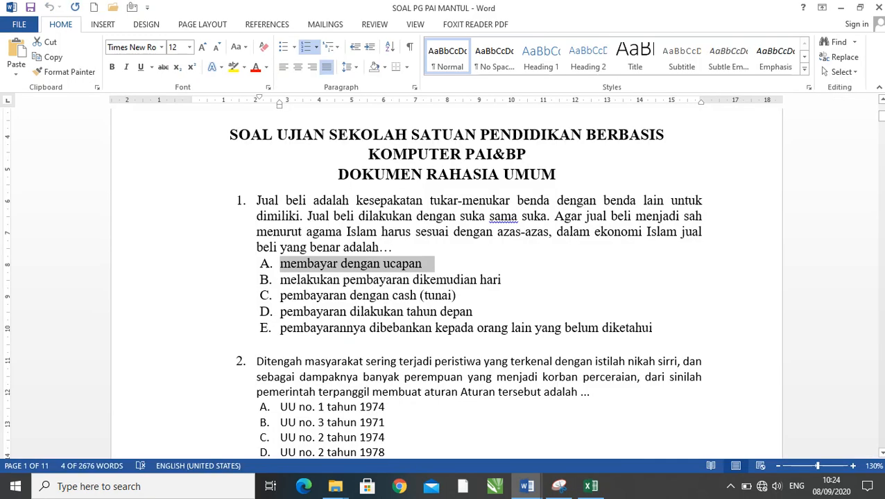
pyautogui.click(285, 296)
pyautogui.moveTo(281, 265); pyautogui.dragTo(656, 329)
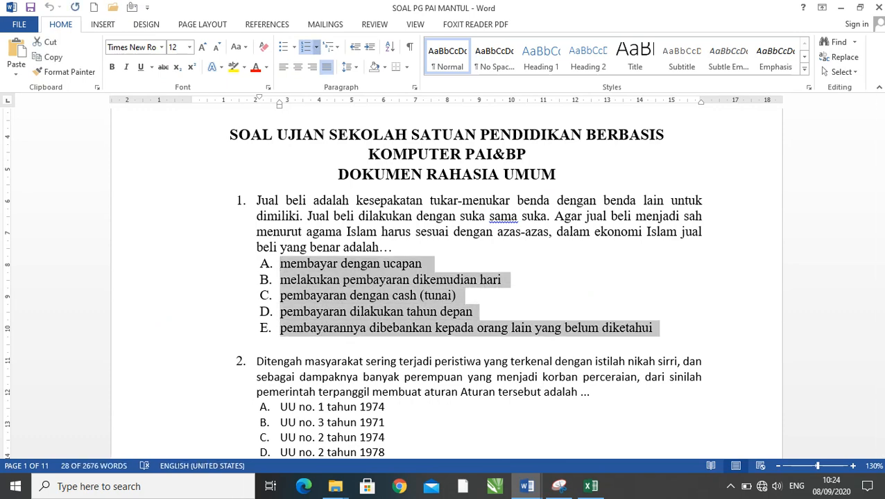
pyautogui.click(316, 47)
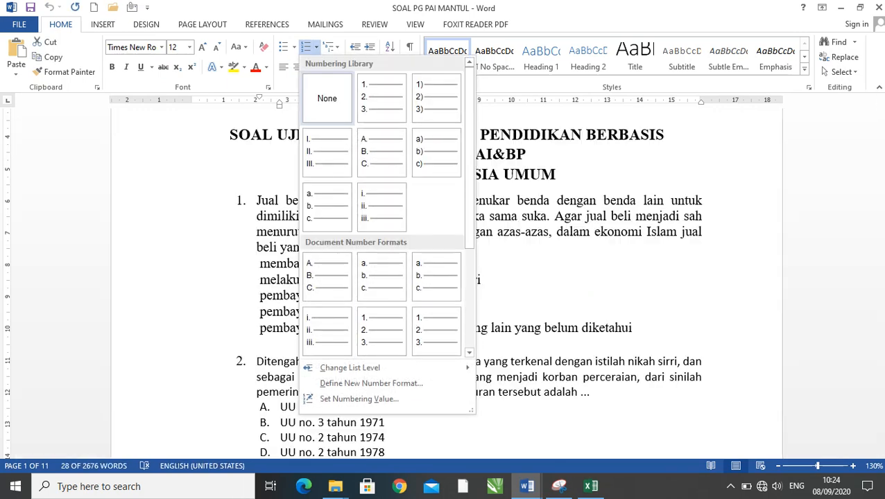
pyautogui.click(337, 115)
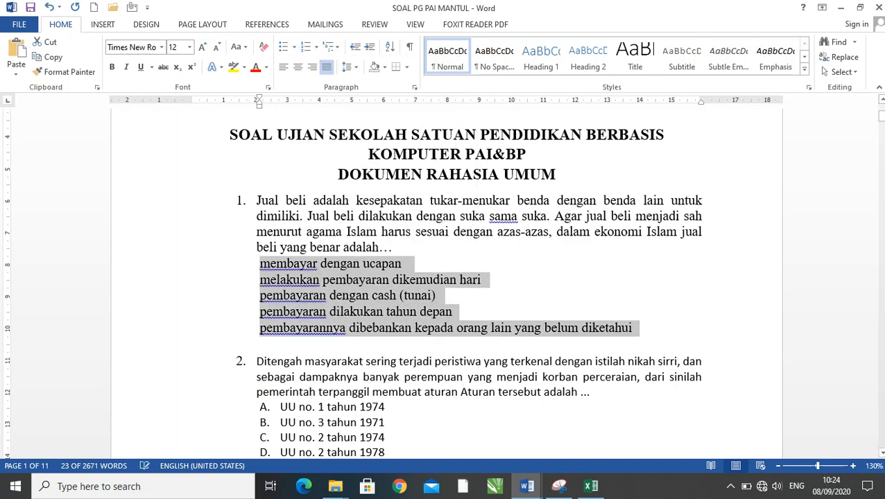
# - Copy the Word answer "melakukan pembayaran dikemudian hari" into JAWAB2 cell H3 in Excel, left-aligned and unwrapped
pyautogui.click(439, 296)
pyautogui.moveTo(485, 280); pyautogui.dragTo(260, 280)
pyautogui.hotkey('ctrl', 'c')
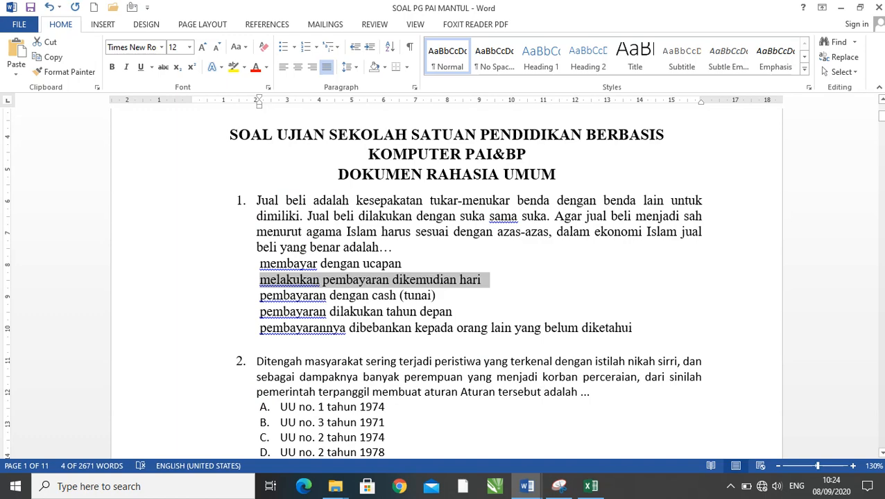
pyautogui.hotkey('alt', 'Tab')
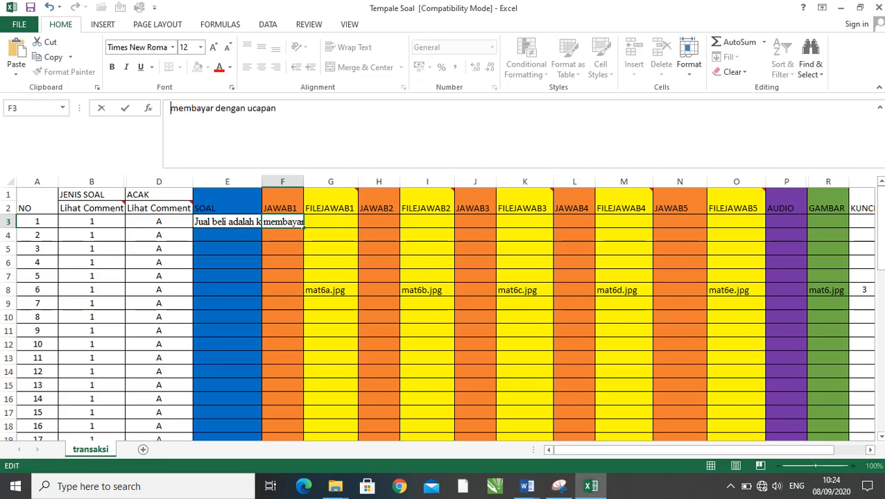
pyautogui.click(378, 221)
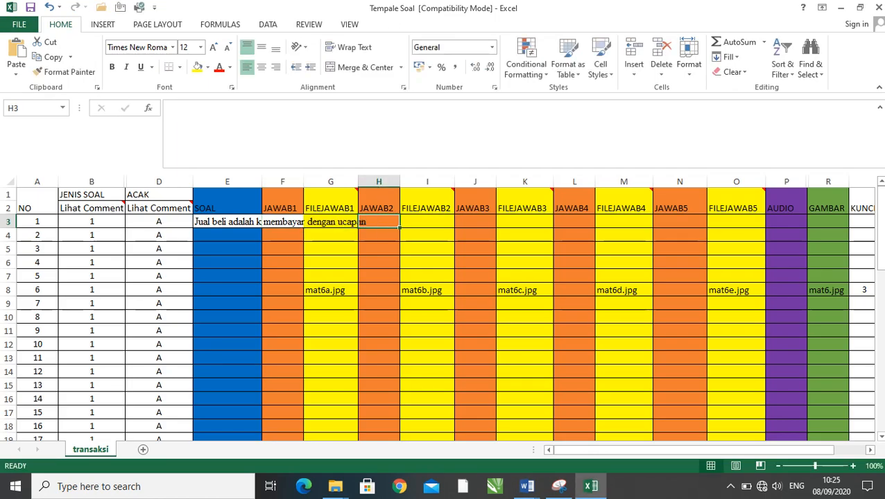
pyautogui.hotkey('ctrl', 'v')
pyautogui.click(331, 256)
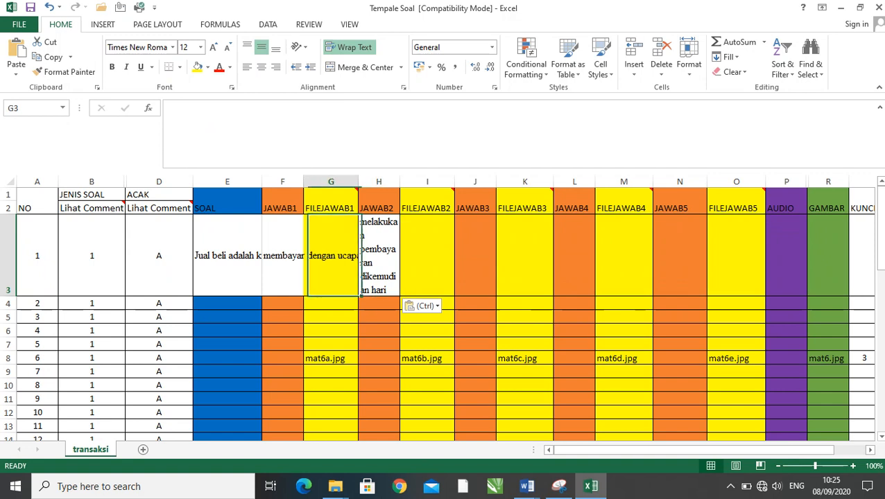
pyautogui.click(379, 256)
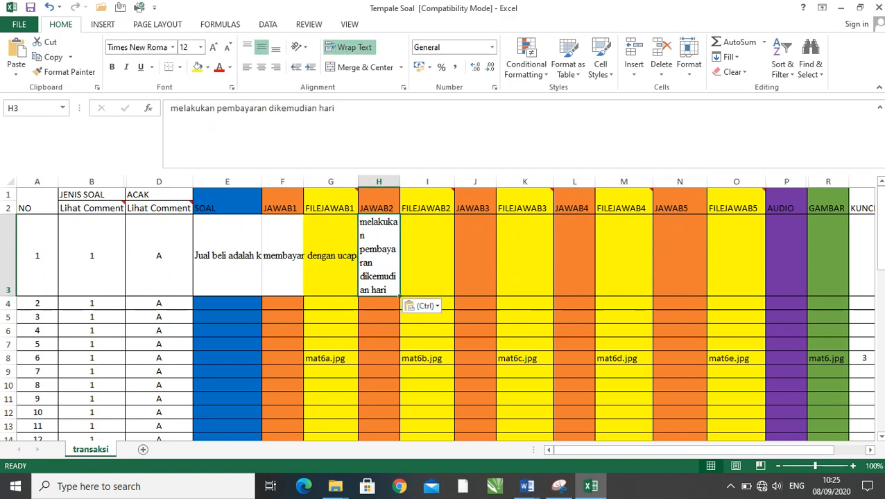
pyautogui.click(247, 67)
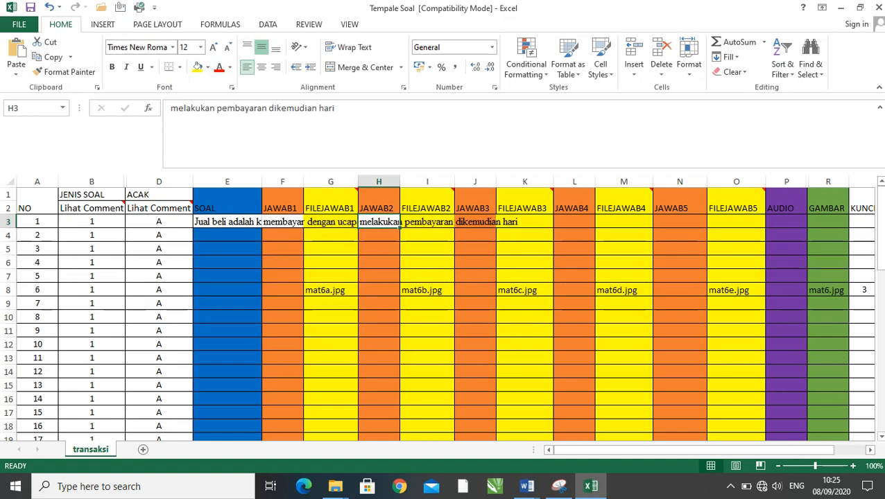
# - Copy question 1's third answer, "pembayaran dengan cash (tunai)", from Word into JAWAB3 cell J3 in Excel, left-aligned and unwrapped
pyautogui.hotkey('alt', 'Tab')
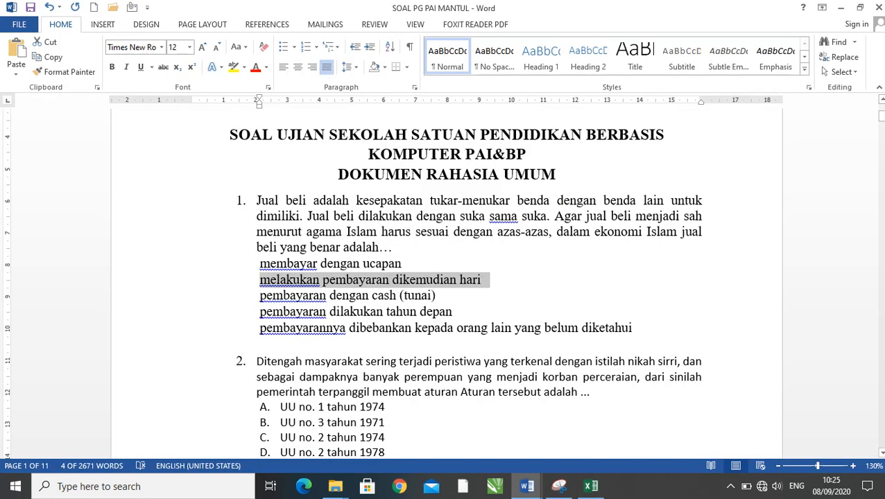
pyautogui.moveTo(444, 295); pyautogui.dragTo(259, 295)
pyautogui.hotkey('ctrl', 'c')
pyautogui.hotkey('alt', 'Tab')
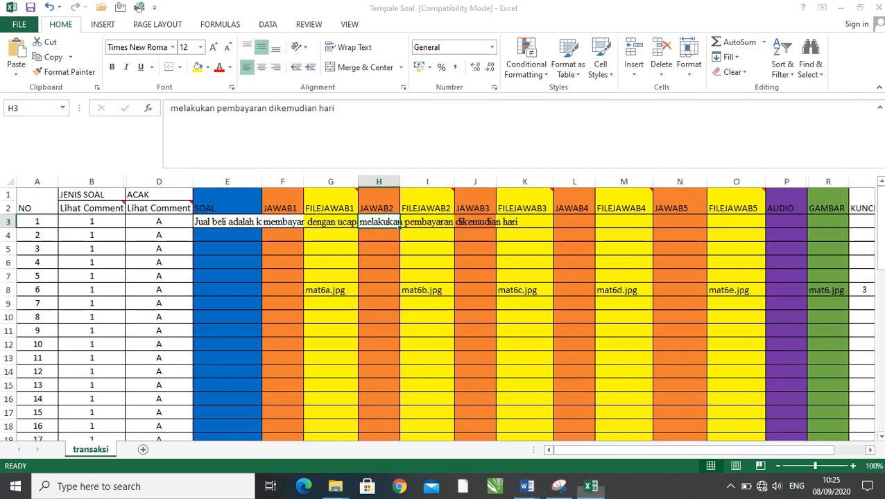
pyautogui.click(475, 221)
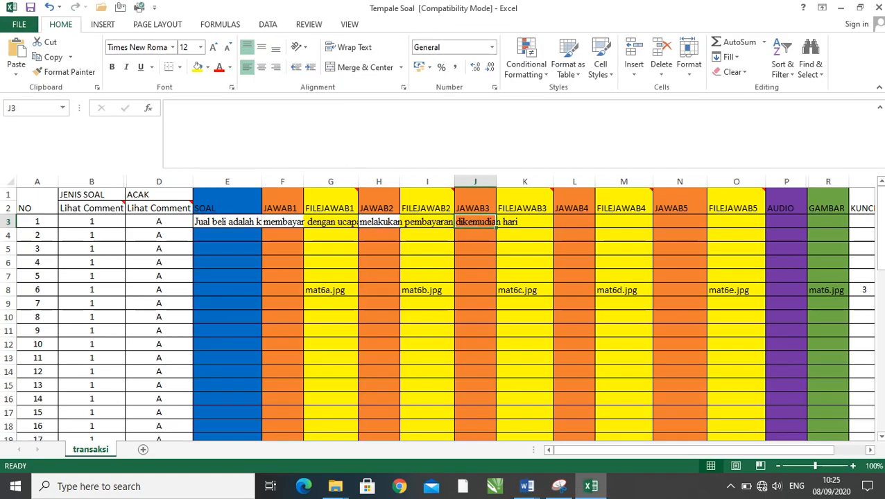
pyautogui.hotkey('ctrl', 'v')
pyautogui.click(247, 67)
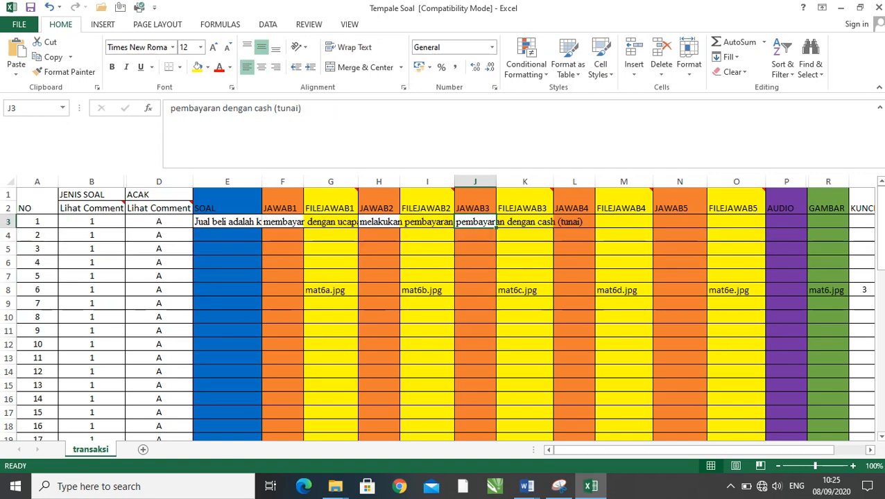
# - Copy question 1's fourth answer, "pembayaran dilakukan tahun depan", from Word into JAWAB4 cell L3 in Excel, left-aligned and unwrapped
pyautogui.hotkey('alt', 'Tab')
pyautogui.moveTo(455, 312); pyautogui.dragTo(260, 312)
pyautogui.hotkey('ctrl', 'c')
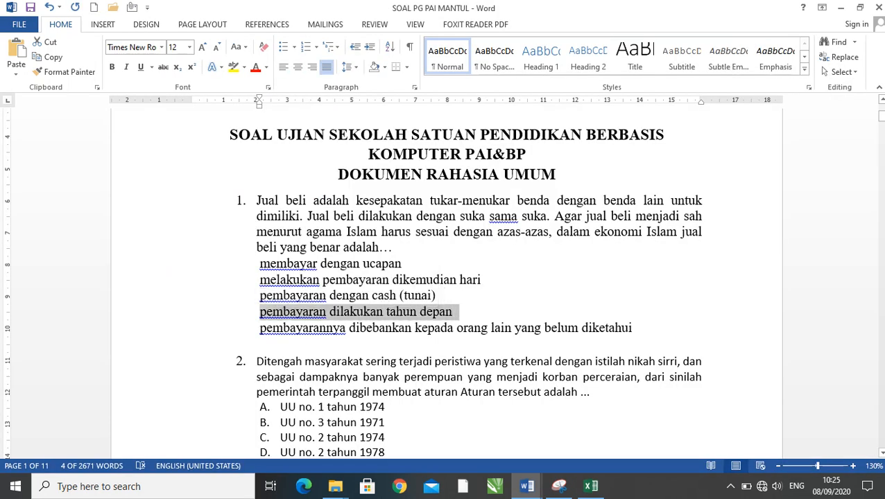
pyautogui.hotkey('alt', 'Tab')
pyautogui.click(574, 222)
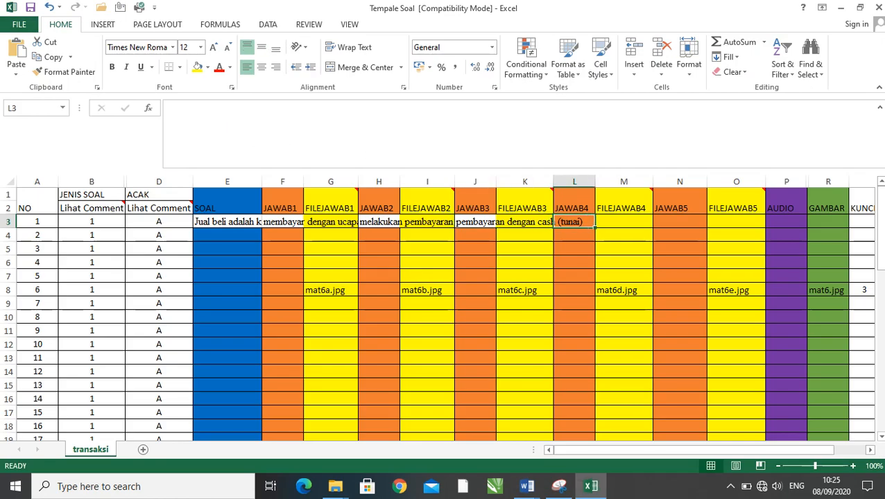
pyautogui.hotkey('ctrl', 'v')
pyautogui.click(246, 67)
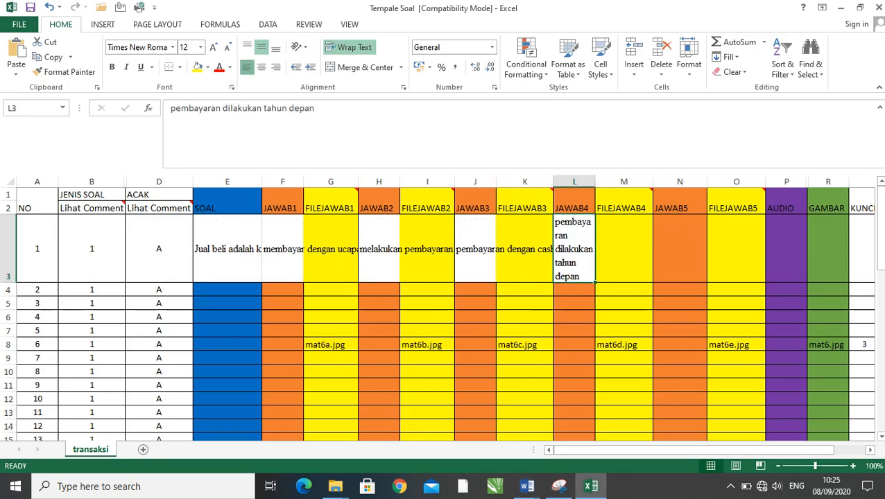
# - Copy the Word answer "pembayarannya dibebankan kepada orang lain yang belum diketahui" into JAWAB5 cell N3 in Excel, left-aligned and unwrapped
pyautogui.hotkey('alt', 'Tab')
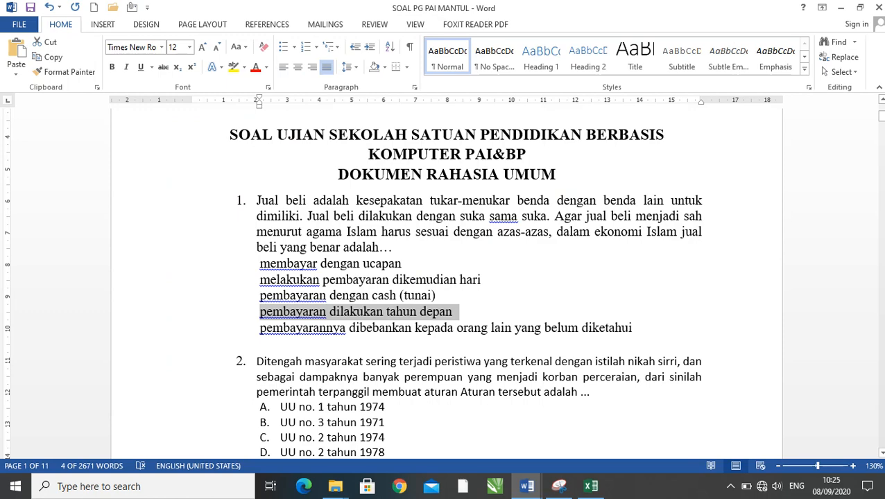
pyautogui.moveTo(632, 328); pyautogui.dragTo(260, 330)
pyautogui.hotkey('ctrl', 'c')
pyautogui.hotkey('alt', 'Tab')
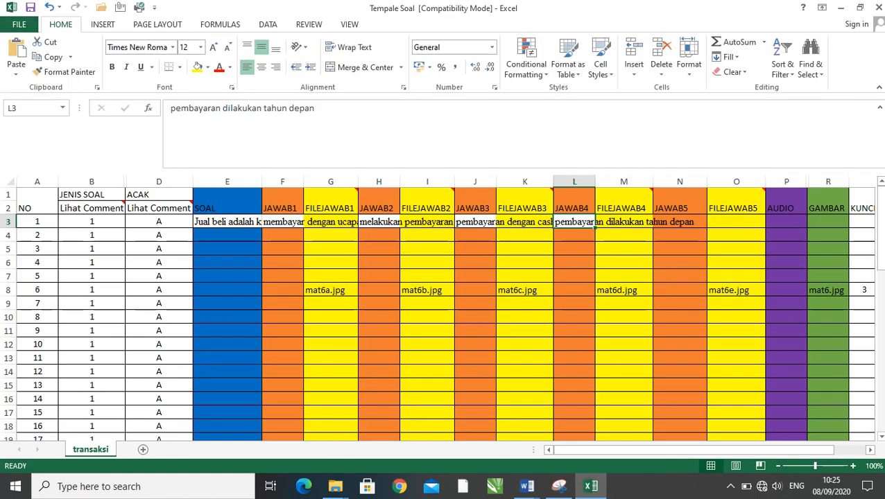
pyautogui.click(679, 221)
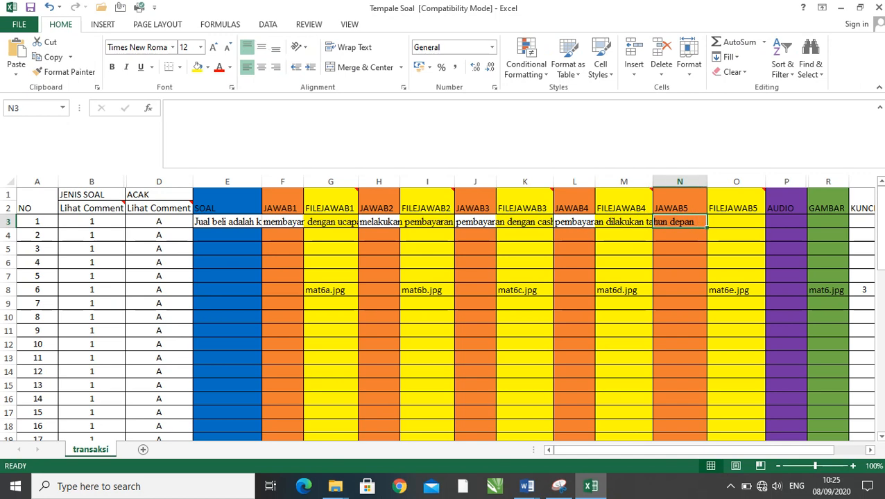
pyautogui.hotkey('ctrl', 'v')
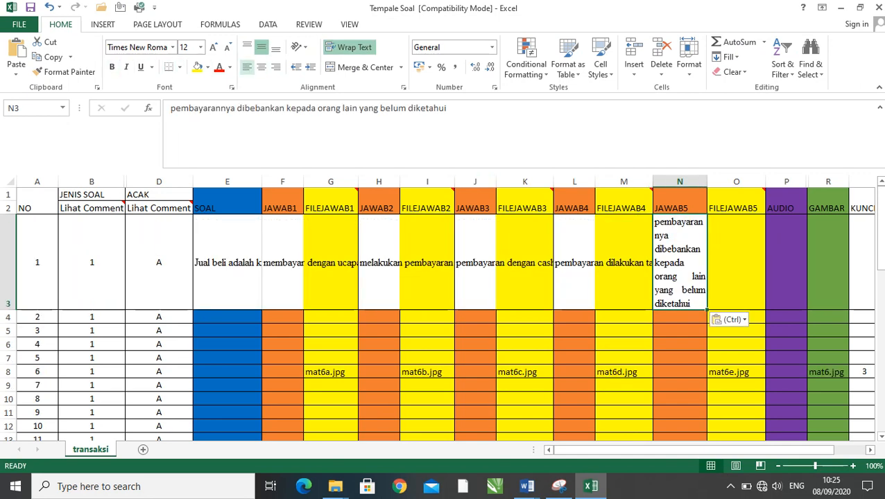
pyautogui.click(247, 67)
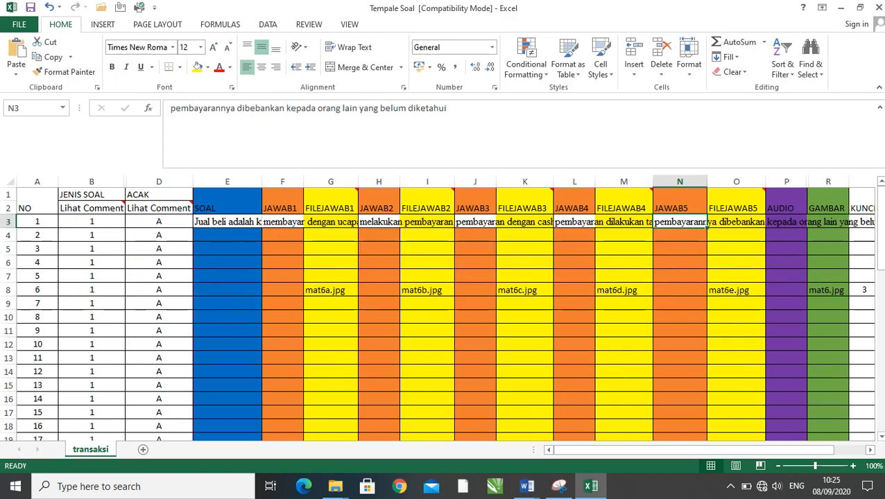
# - Check question 1's correct answer in the Word document and enter 3 as its key in KUNCI JAWABAN cell S3 in Excel
pyautogui.click(827, 222)
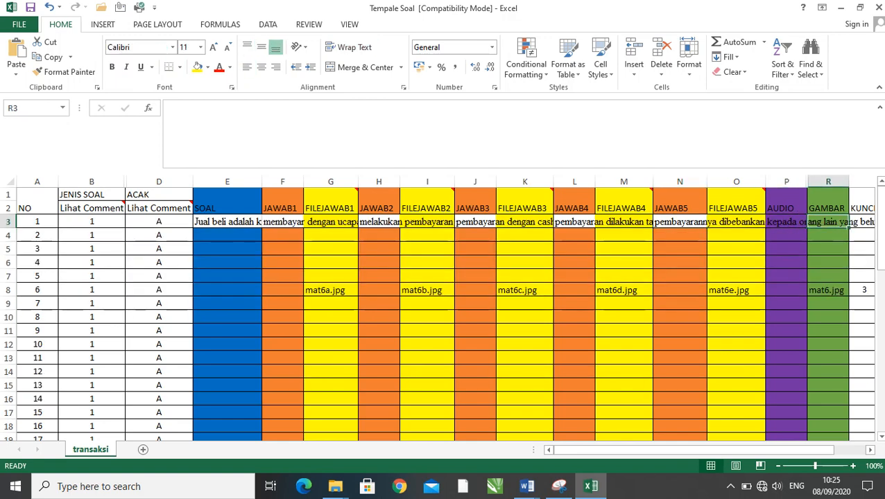
pyautogui.moveTo(610, 450); pyautogui.dragTo(639, 450)
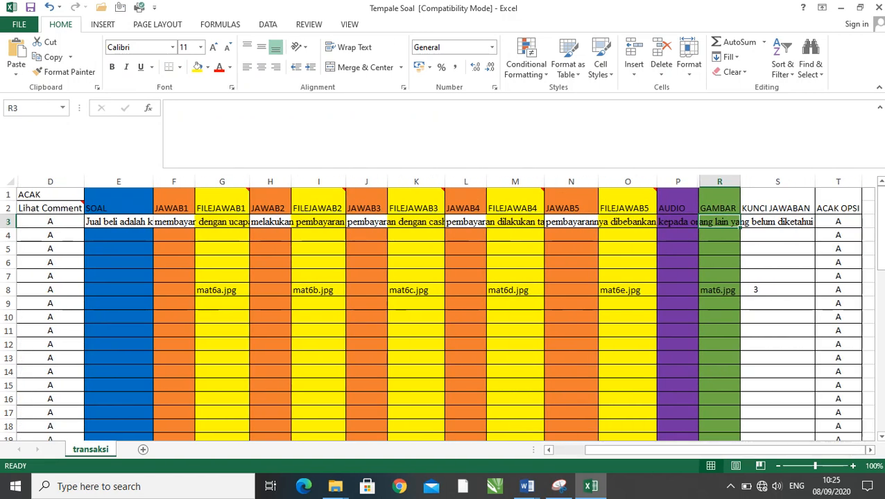
pyautogui.click(777, 222)
pyautogui.hotkey('alt', 'Tab')
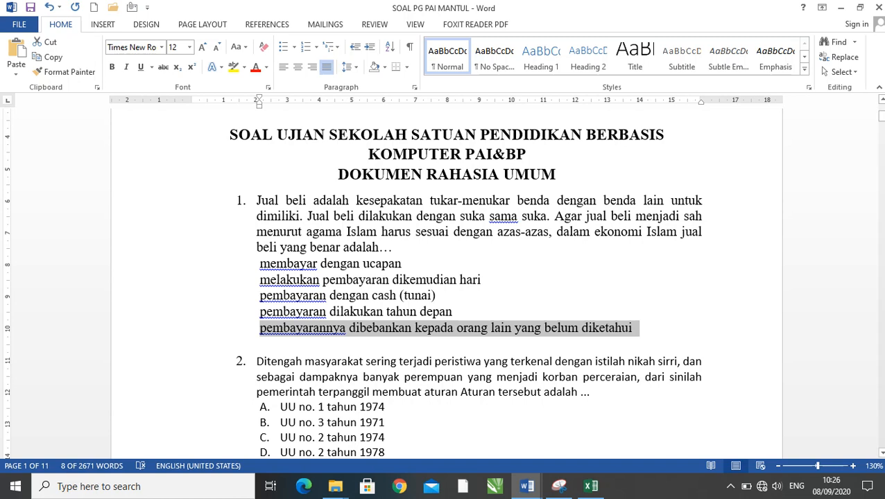
pyautogui.click(395, 295)
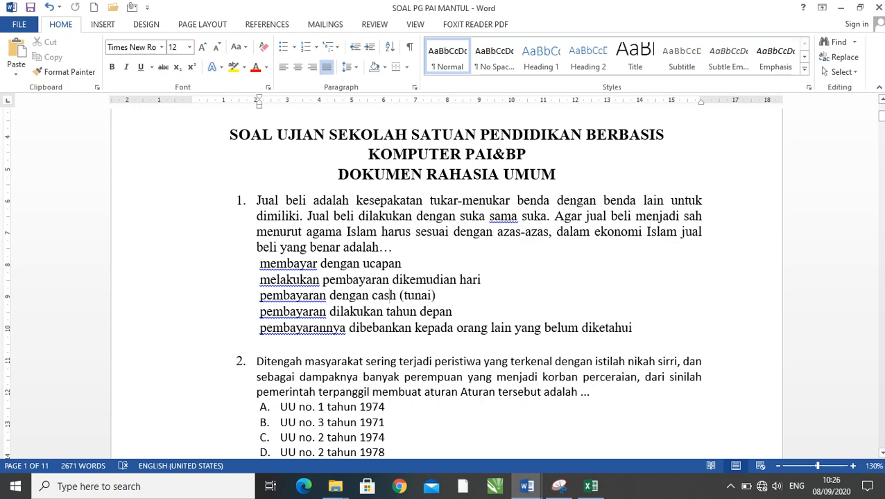
pyautogui.click(260, 296)
pyautogui.hotkey('alt', 'Tab')
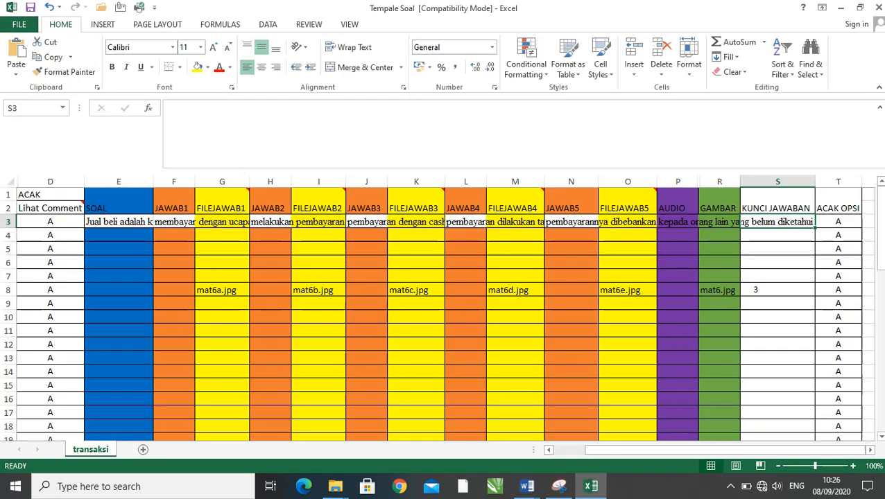
pyautogui.click(777, 304)
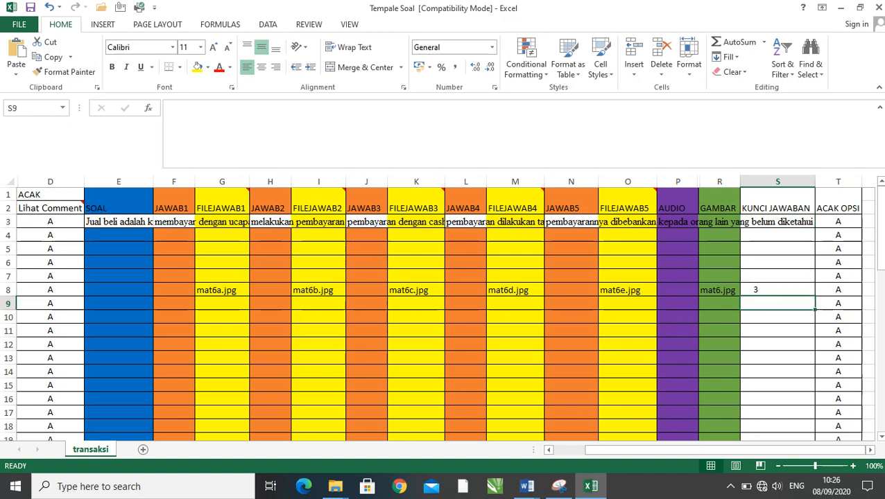
pyautogui.click(777, 222)
pyautogui.write('3')
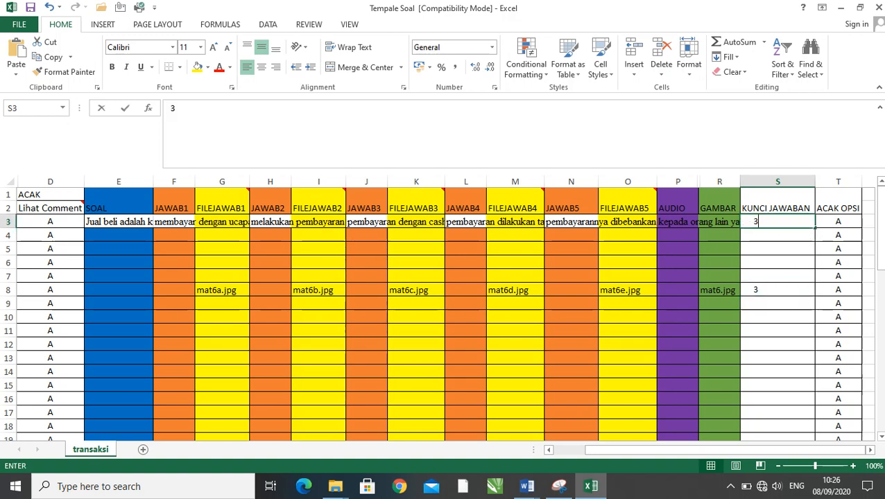
pyautogui.press('Return')
pyautogui.press('Return')
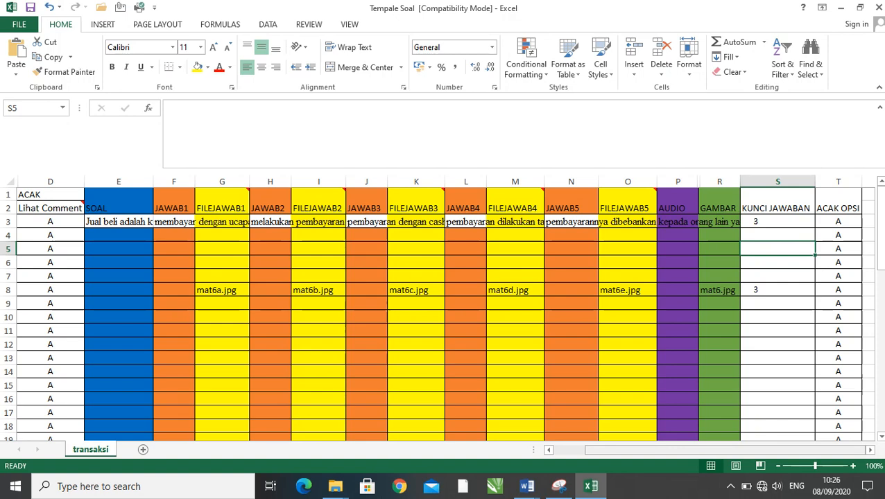
# - Select SOAL cell E4 for question 2, and in Word remove the list numbering from question 2 and its five answer options
pyautogui.moveTo(724, 450); pyautogui.dragTo(694, 450)
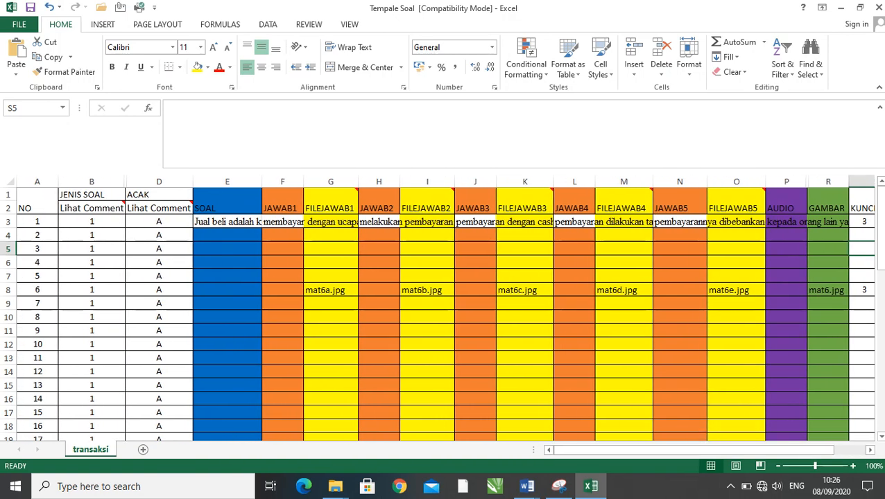
pyautogui.click(226, 235)
pyautogui.hotkey('alt', 'Tab')
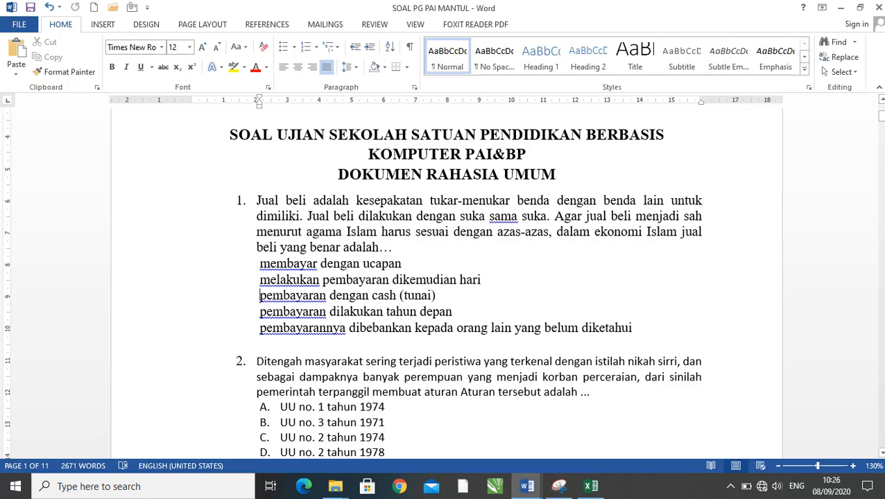
pyautogui.scroll(-5, 475, 282)
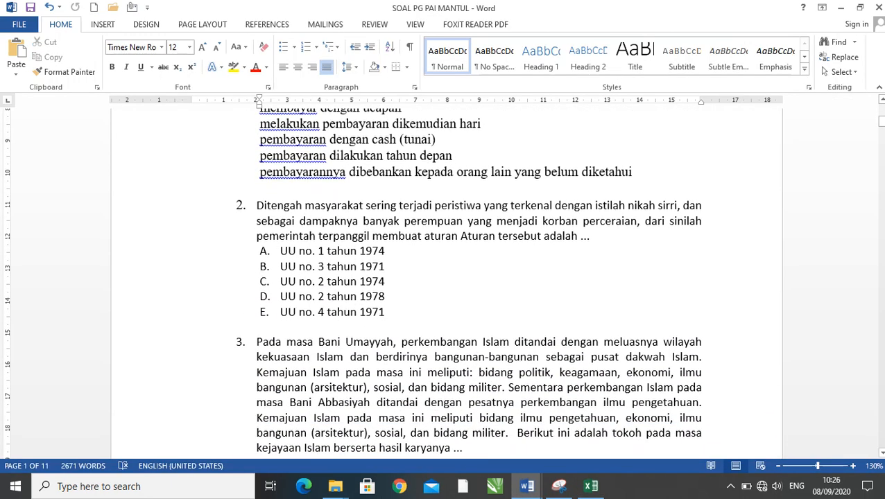
pyautogui.moveTo(590, 237); pyautogui.dragTo(257, 206)
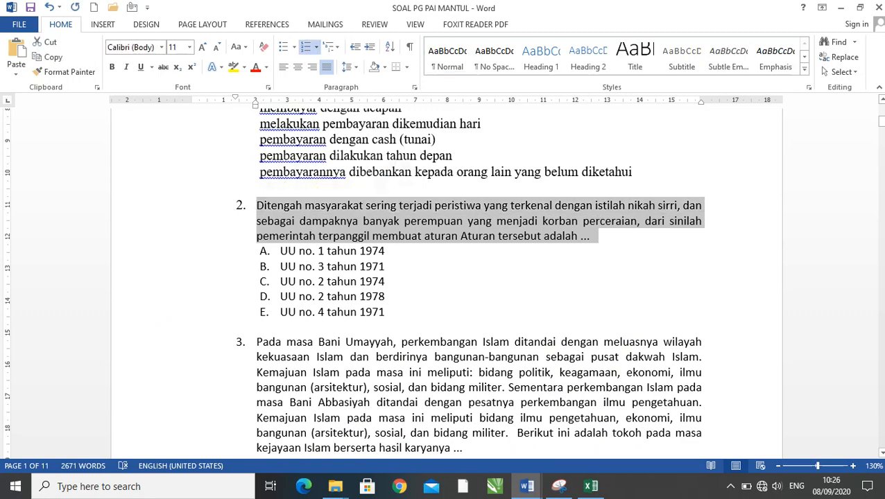
pyautogui.click(388, 267)
pyautogui.moveTo(386, 312); pyautogui.dragTo(256, 206)
pyautogui.click(316, 46)
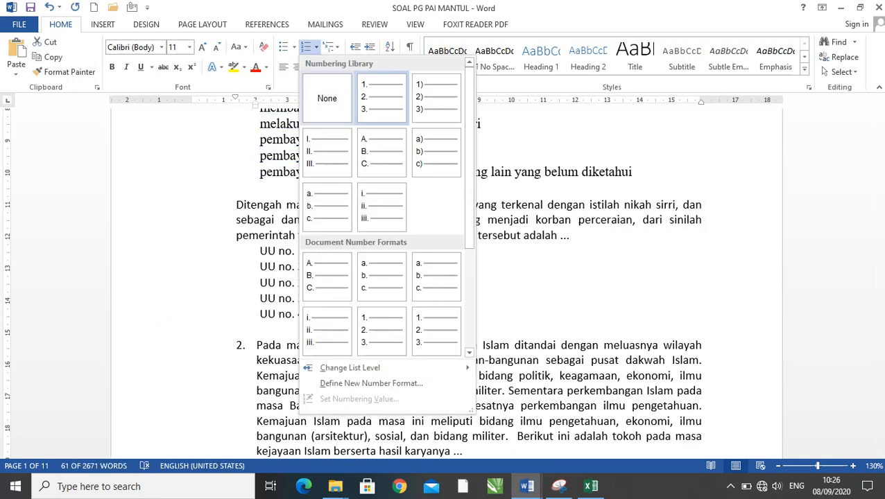
pyautogui.click(327, 98)
pyautogui.click(369, 315)
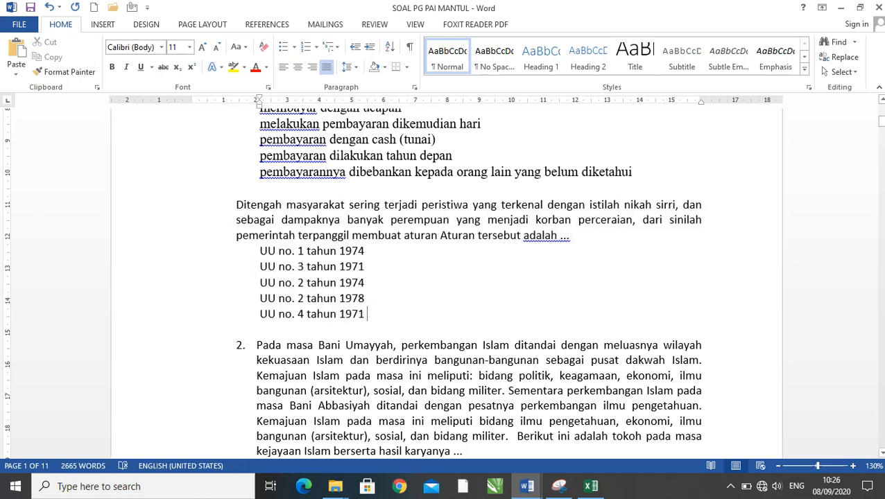
# - Copy question 2's text, starting "Ditengah masyarakat sering terjadi peristiwa", from Word and paste it into SOAL cell E4 in Excel
pyautogui.moveTo(569, 236); pyautogui.dragTo(236, 205)
pyautogui.hotkey('ctrl', 'c')
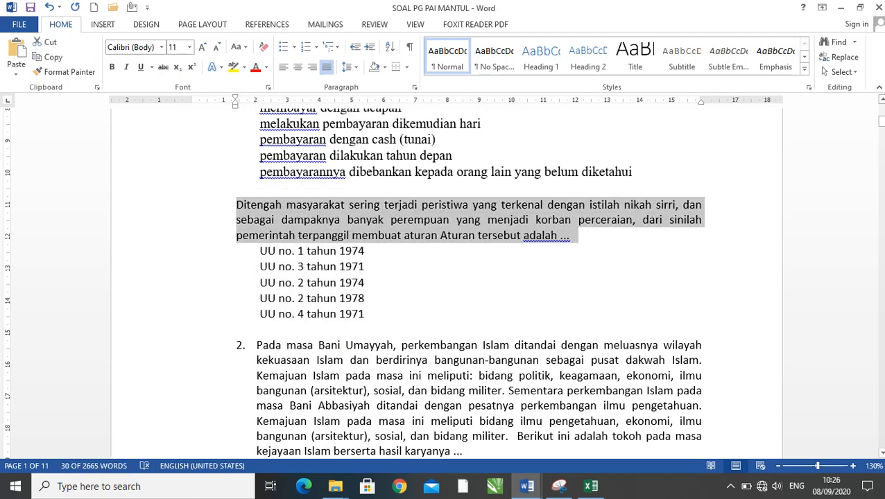
pyautogui.hotkey('alt', 'Tab')
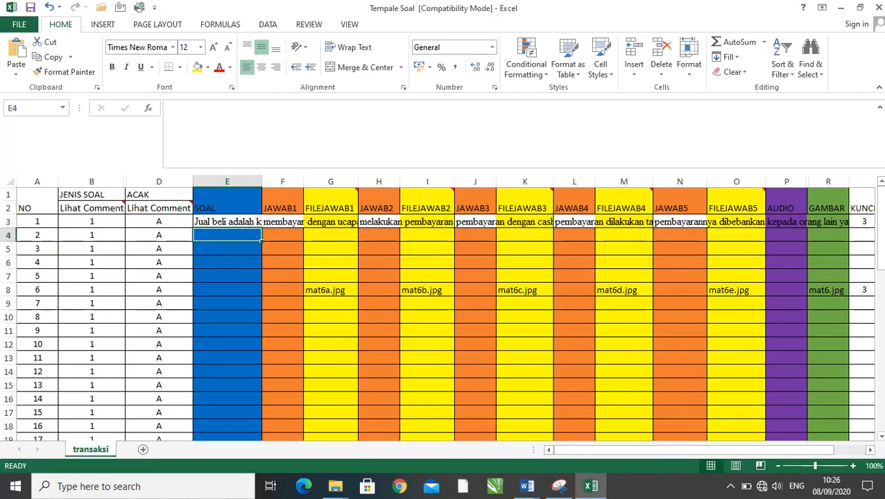
pyautogui.hotkey('ctrl', 'v')
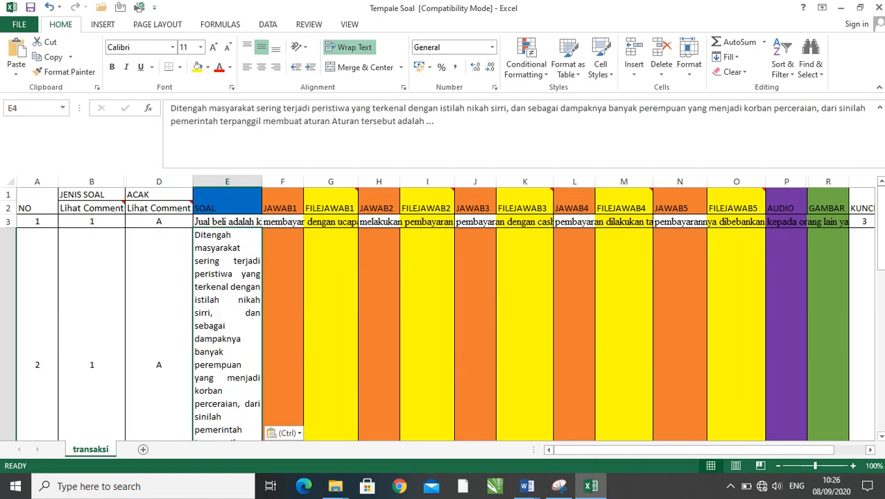
# - Left-align the question text in SOAL cell E4 and leave it unwrapped so the row returns to single-line height
pyautogui.click(246, 67)
pyautogui.scroll(-1, 444, 312)
pyautogui.scroll(1, 444, 312)
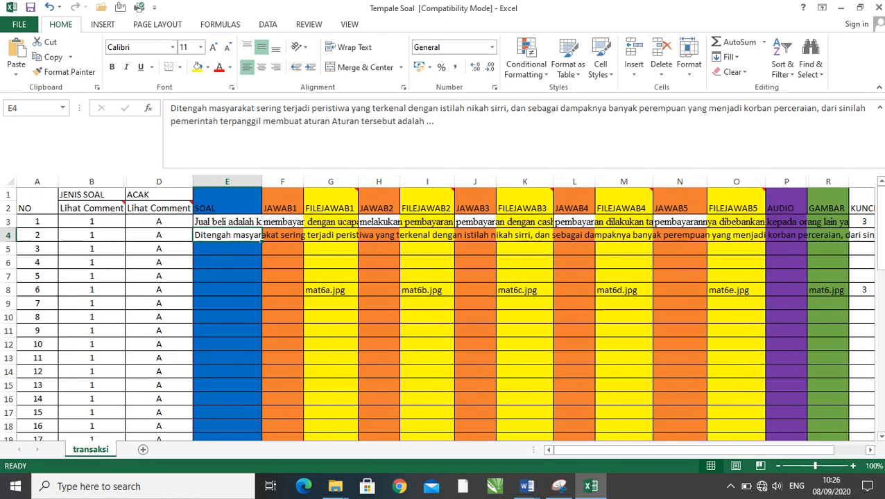
# - Copy question 2's answer "UU no. 1 tahun 1974" from Word into JAWAB1 cell F4 in Excel, left-aligned and unwrapped
pyautogui.hotkey('alt', 'Tab')
pyautogui.moveTo(368, 250); pyautogui.dragTo(261, 251)
pyautogui.hotkey('ctrl', 'c')
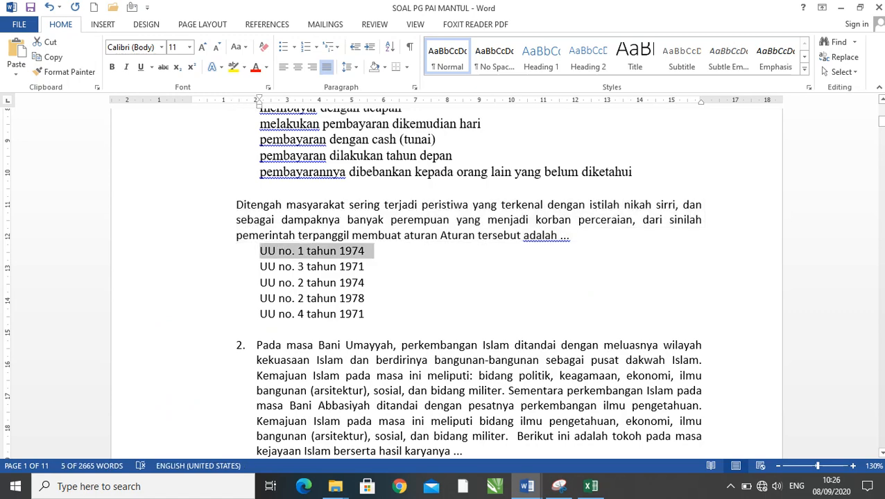
pyautogui.hotkey('alt', 'Tab')
pyautogui.click(282, 235)
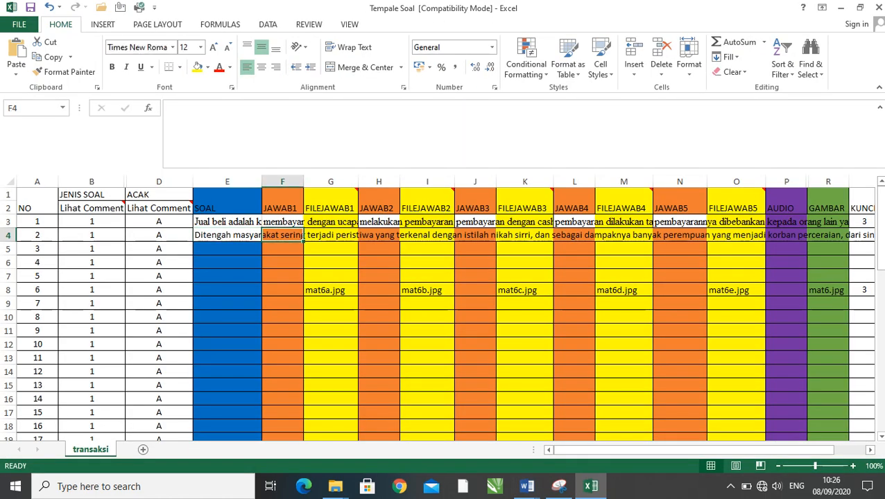
pyautogui.hotkey('ctrl', 'v')
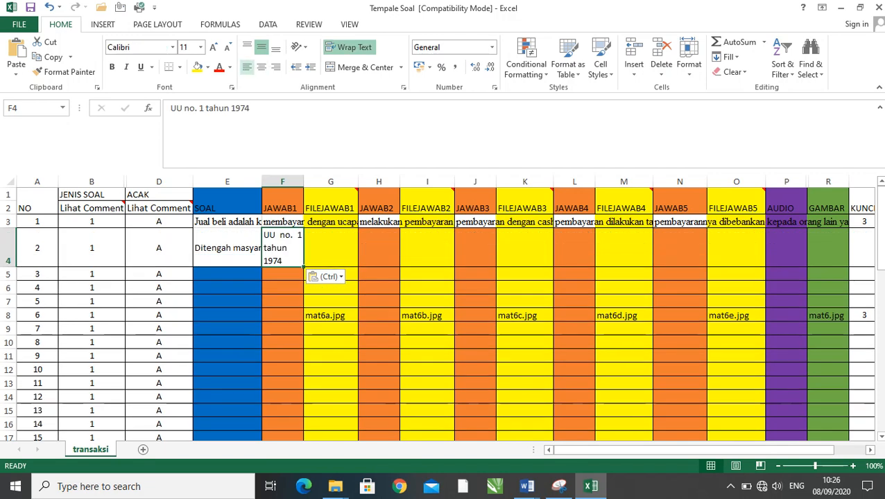
pyautogui.click(246, 68)
# - Copy the Word answer "UU no. 3 tahun 1971" into JAWAB2 cell H4 in Excel, left-aligned and unwrapped
pyautogui.hotkey('alt', 'Tab')
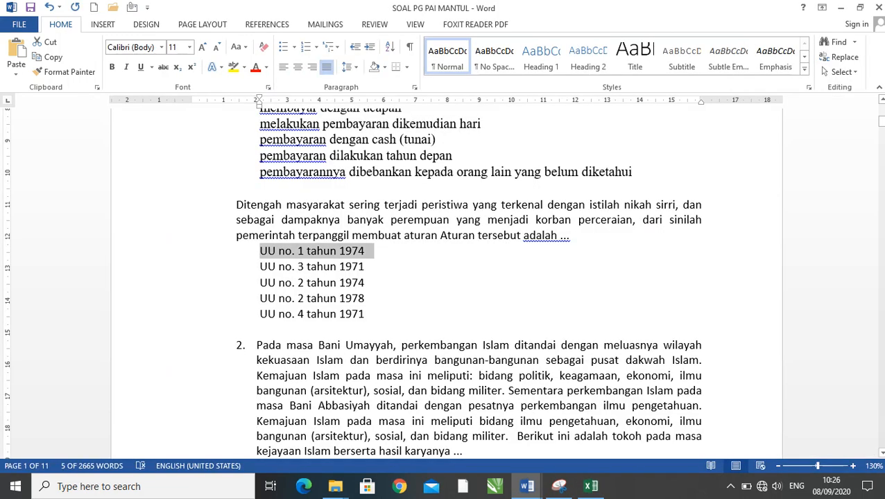
pyautogui.moveTo(375, 268); pyautogui.dragTo(258, 265)
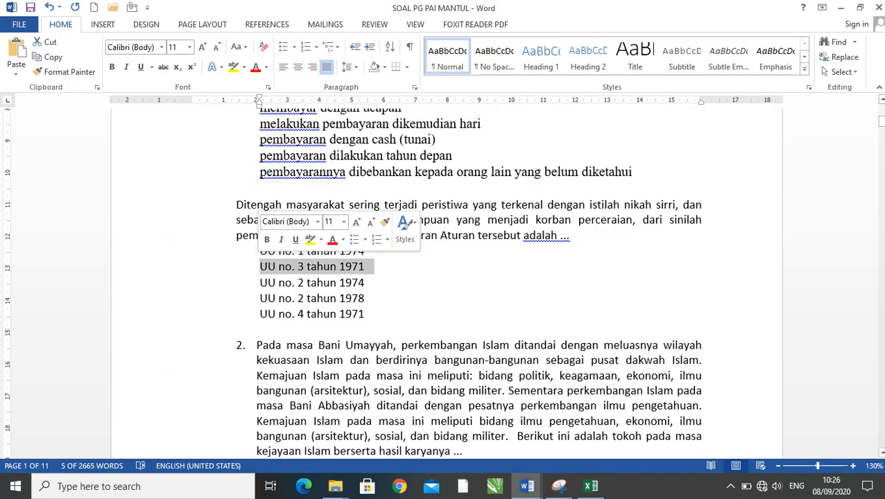
pyautogui.hotkey('ctrl', 'c')
pyautogui.hotkey('alt', 'Tab')
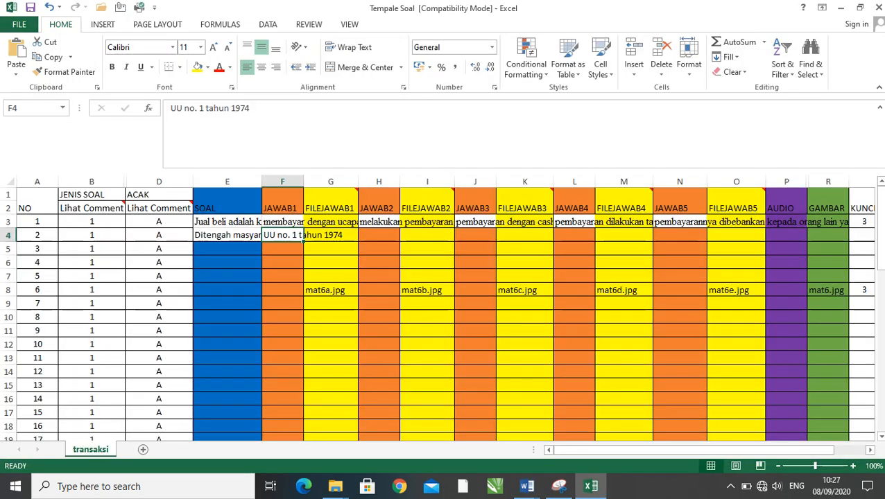
pyautogui.click(378, 235)
pyautogui.hotkey('ctrl', 'v')
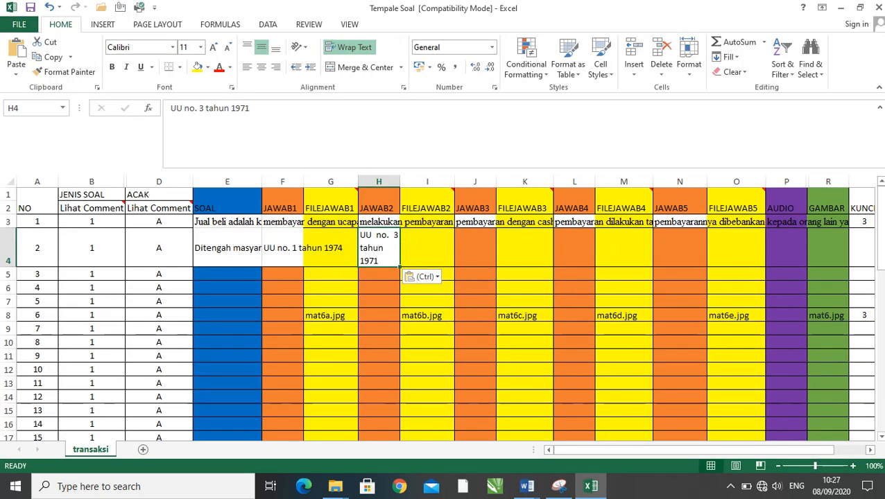
pyautogui.click(247, 67)
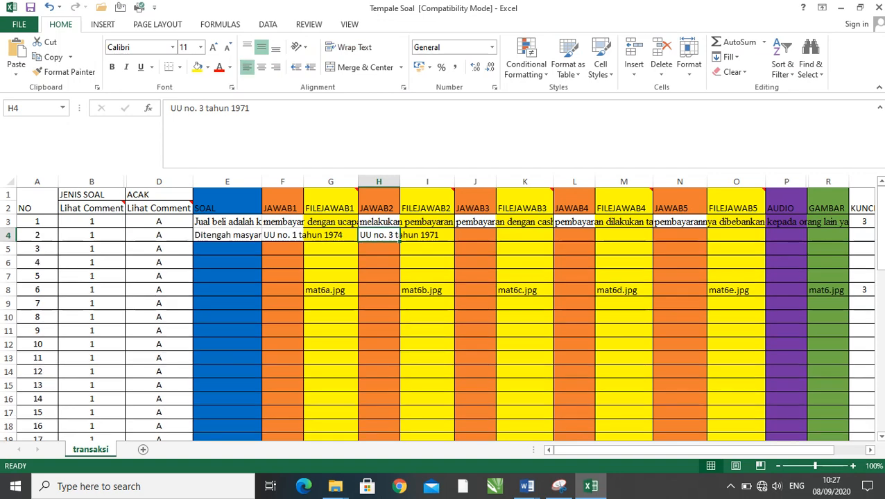
# - Copy the Word answer "UU no. 2 tahun 1974" into JAWAB3 cell J4 in Excel, left-aligned and unwrapped
pyautogui.hotkey('alt', 'Tab')
pyautogui.moveTo(260, 283); pyautogui.dragTo(371, 283)
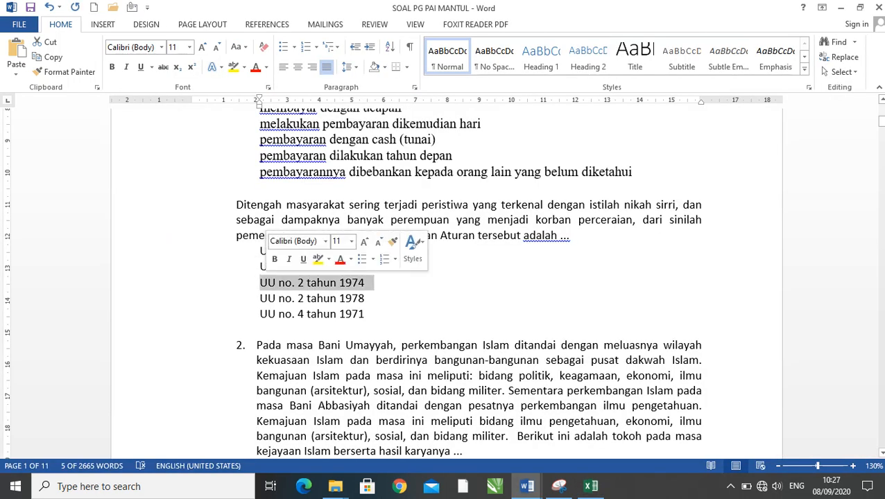
pyautogui.hotkey('ctrl', 'c')
pyautogui.hotkey('alt', 'Tab')
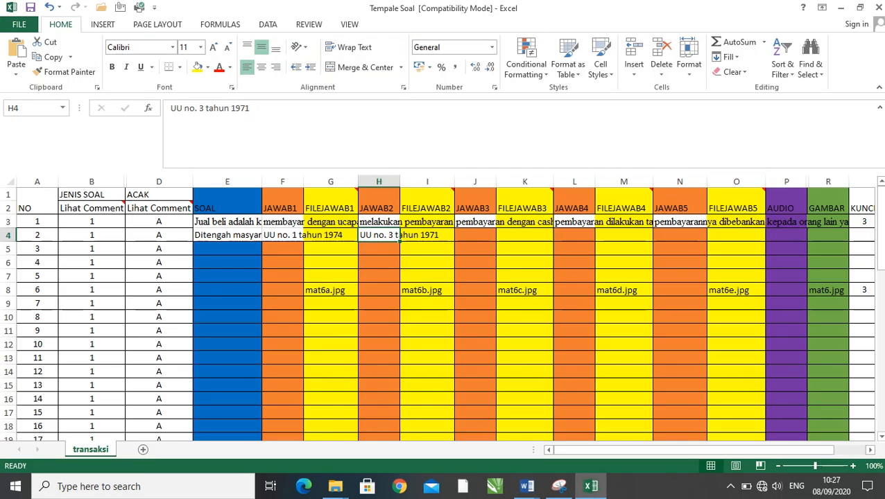
pyautogui.click(475, 235)
pyautogui.hotkey('ctrl', 'v')
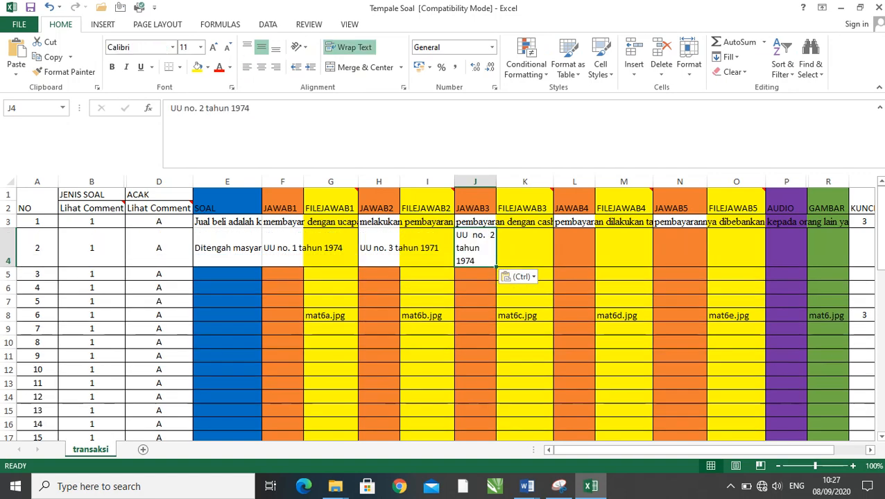
pyautogui.click(247, 67)
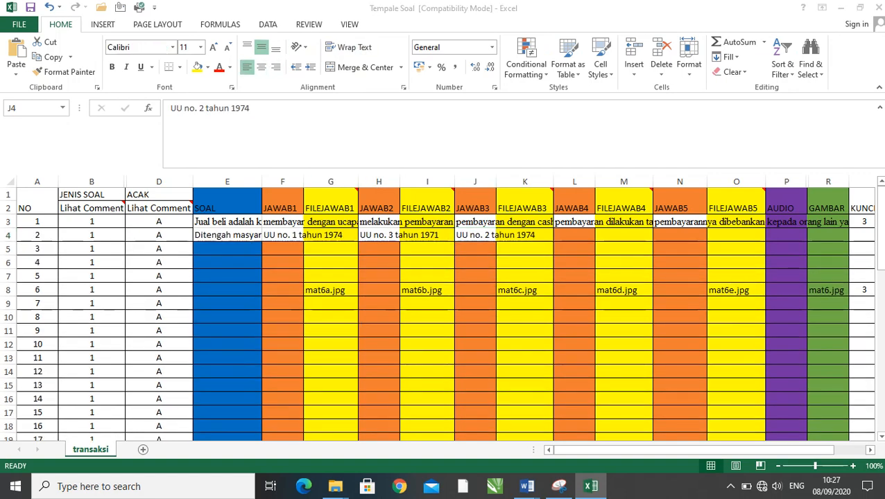
# - Copy the Word answer "UU no. 2 tahun 1978" into JAWAB4 cell L4 in Excel, left-aligned and unwrapped
pyautogui.hotkey('alt', 'Tab')
pyautogui.press('Right')
pyautogui.hotkey('shift', 'Down')
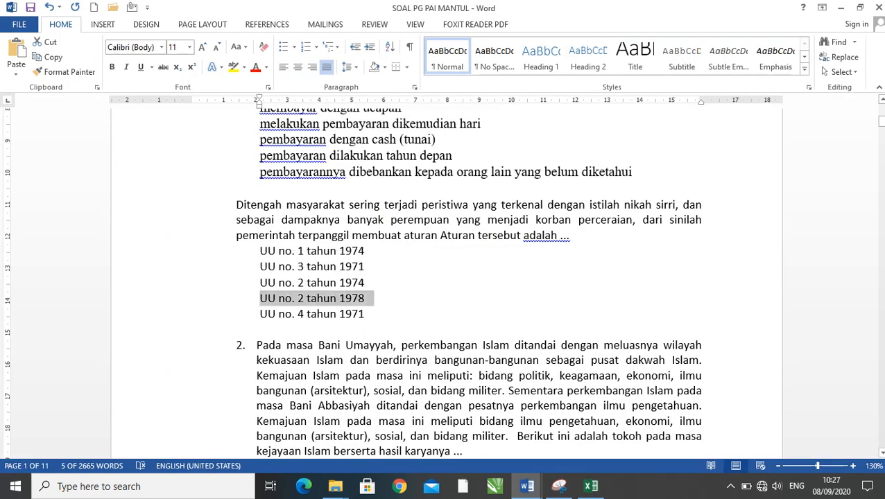
pyautogui.hotkey('alt', 'Tab')
pyautogui.click(574, 235)
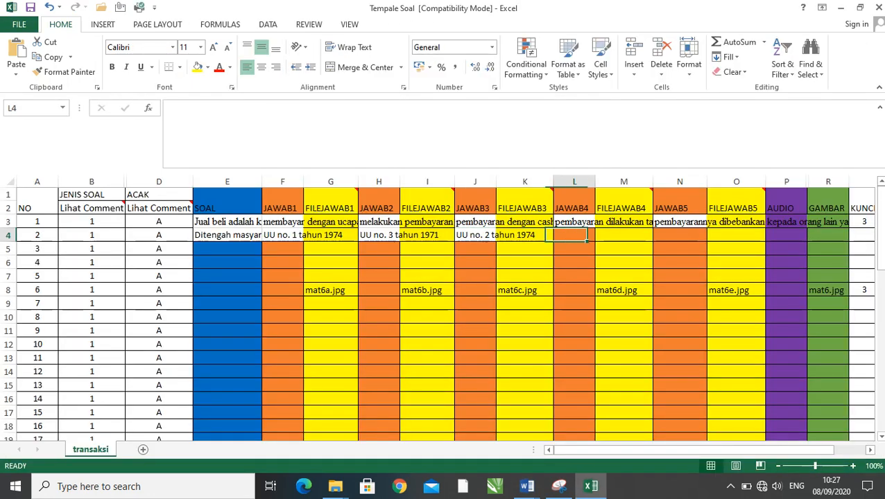
pyautogui.hotkey('ctrl', 'v')
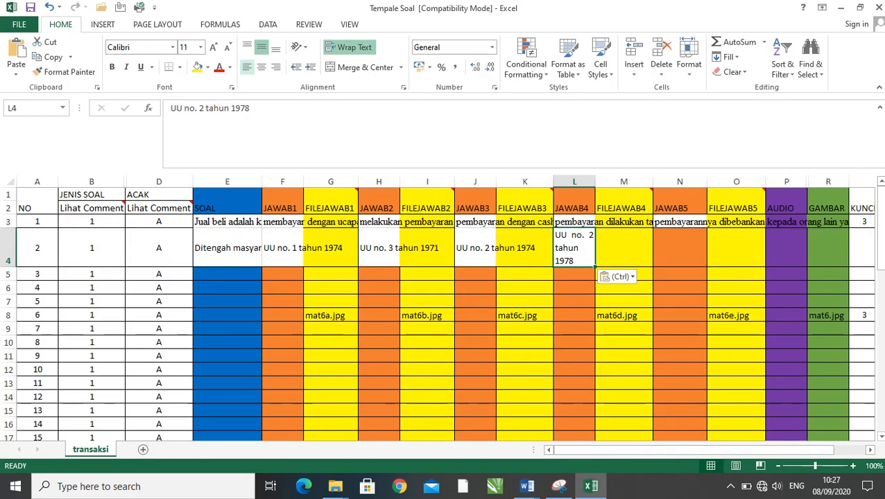
pyautogui.click(247, 68)
# - Copy the Word answer "UU no. 4 tahun 1971" into JAWAB5 cell N4 in Excel, left-aligned and unwrapped
pyautogui.hotkey('alt', 'Tab')
pyautogui.moveTo(365, 315); pyautogui.dragTo(259, 314)
pyautogui.hotkey('alt', 'Tab')
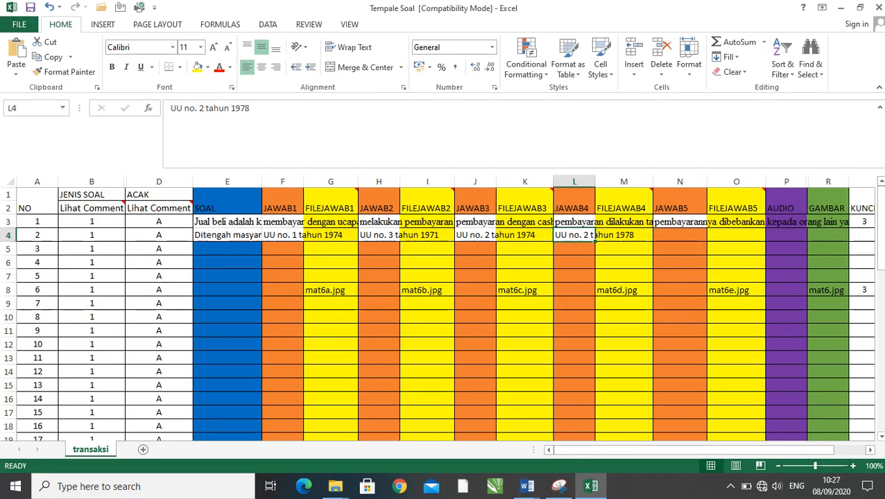
pyautogui.click(680, 235)
pyautogui.hotkey('ctrl', 'v')
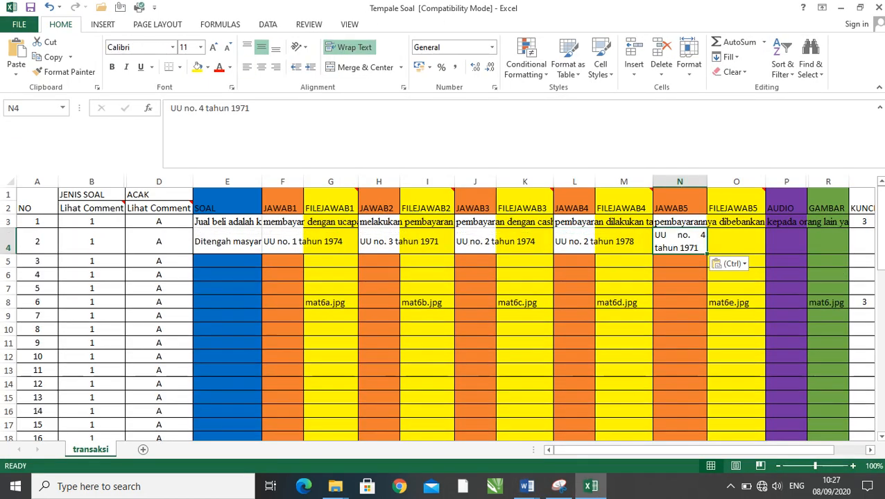
pyautogui.click(247, 68)
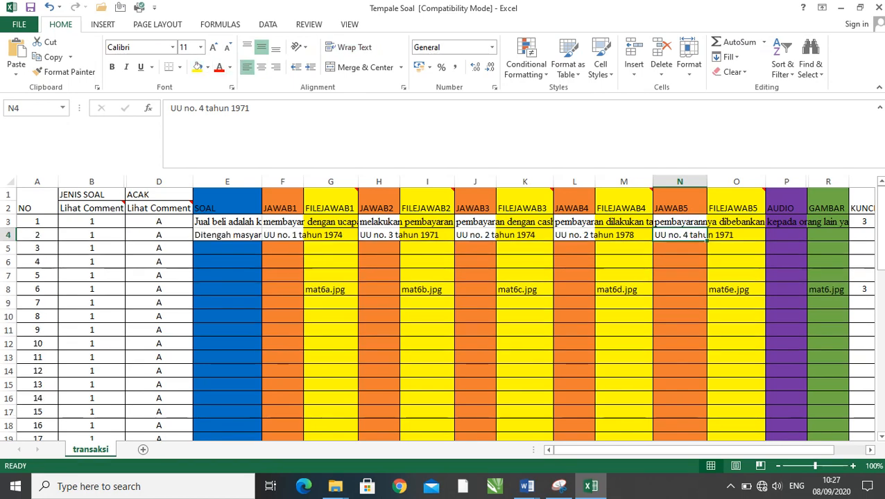
# - Enter 5 as question 2's key in KUNCI JAWABAN cell S4
pyautogui.click(862, 235)
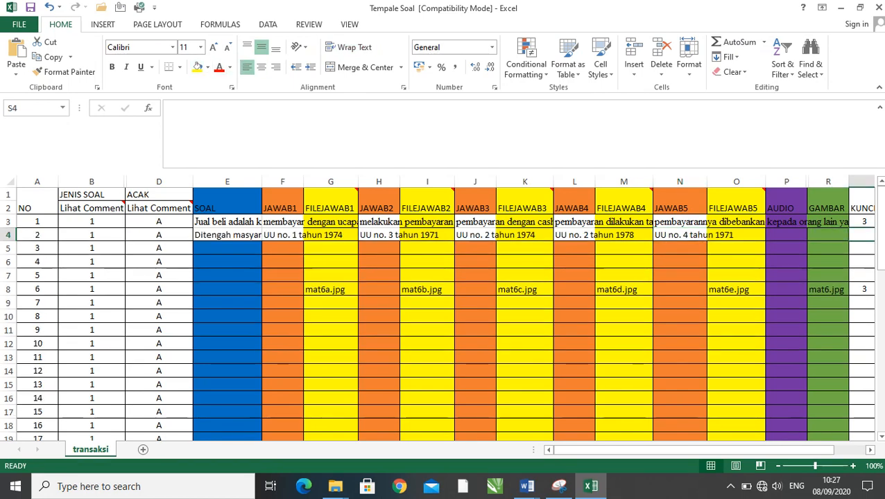
pyautogui.write('5')
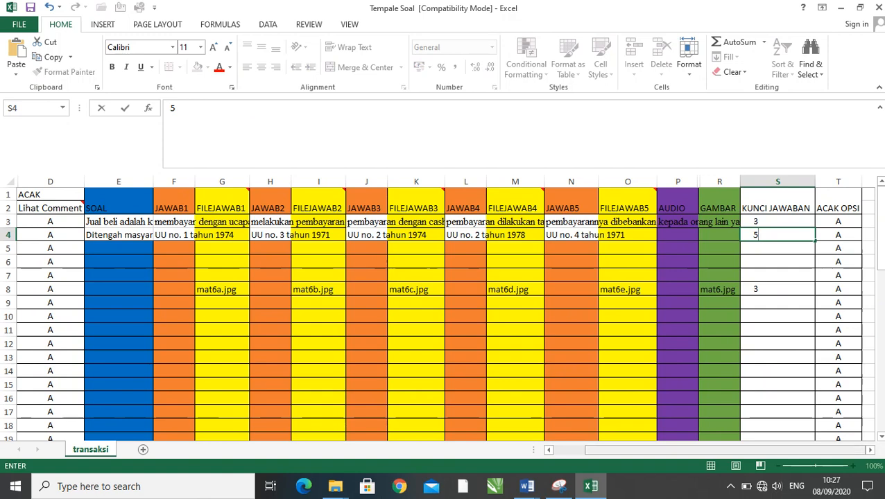
pyautogui.moveTo(693, 449); pyautogui.dragTo(659, 449)
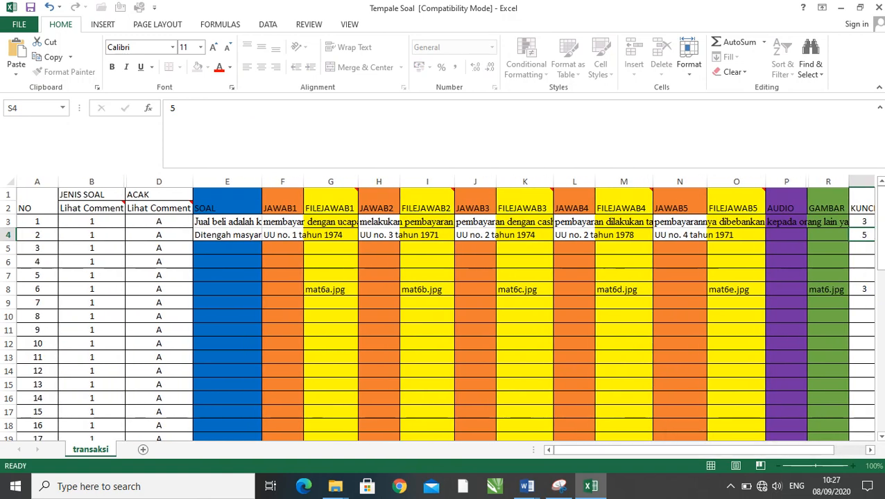
pyautogui.click(475, 344)
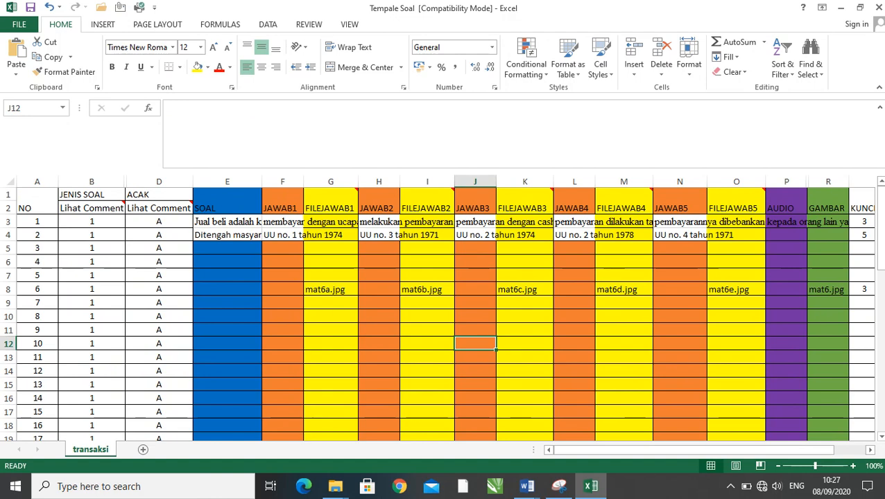
# - Open the BAHASA INDO document from the INPUT SOAL folder in File Explorer and view its first question and answer options
pyautogui.hotkey('alt', 'Tab')
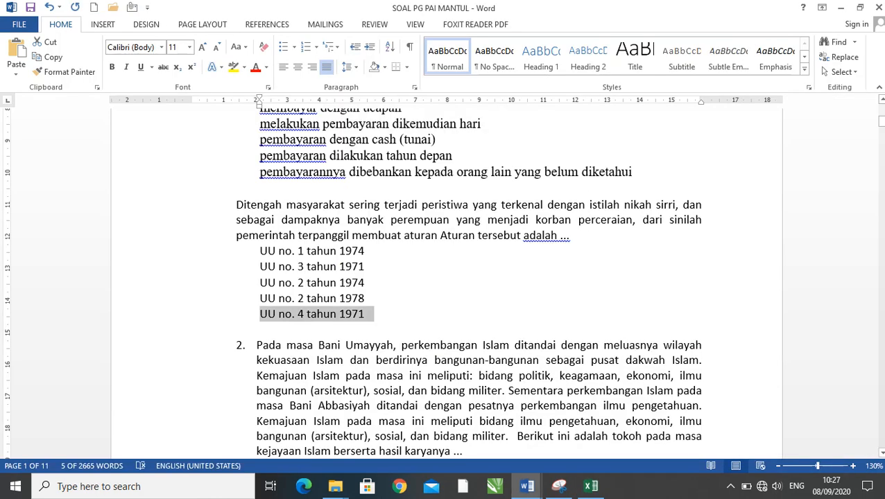
pyautogui.scroll(-4, 468, 278)
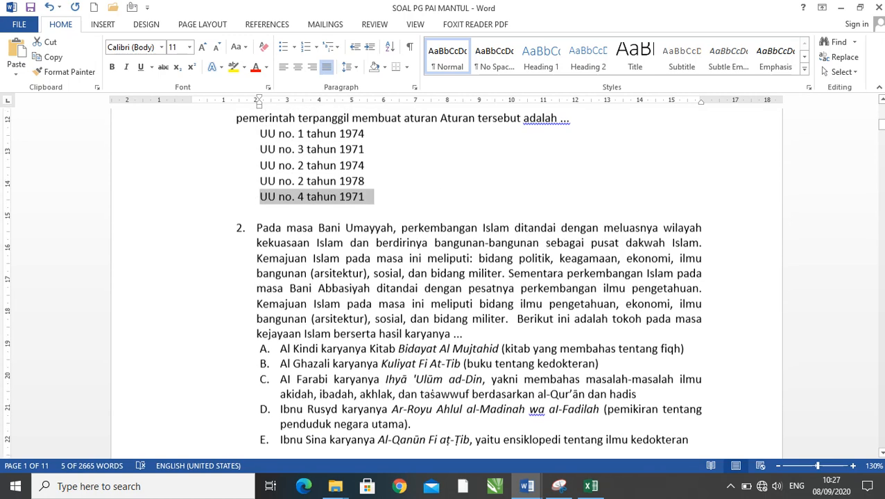
pyautogui.scroll(-1, 468, 281)
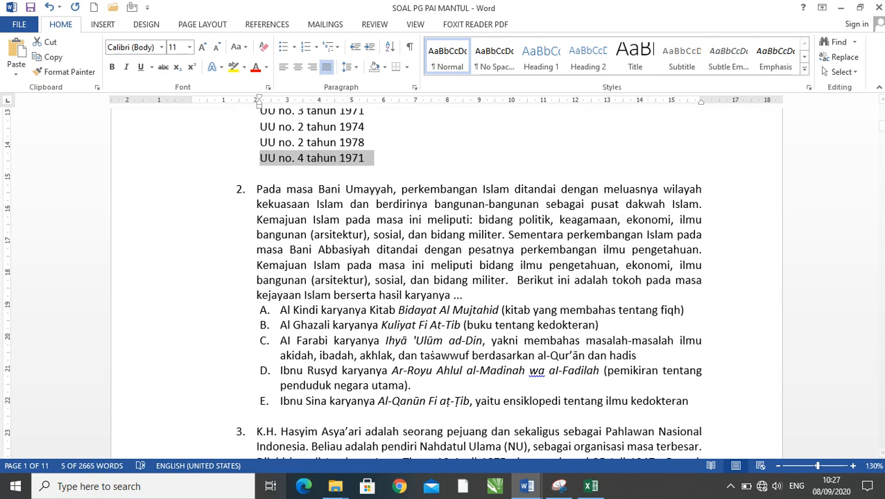
pyautogui.moveTo(335, 486)
pyautogui.moveTo(264, 427)
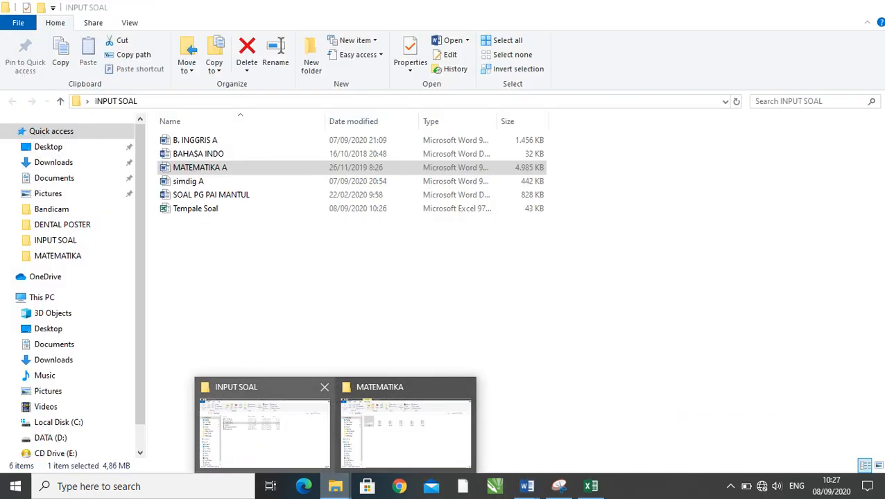
pyautogui.click(263, 426)
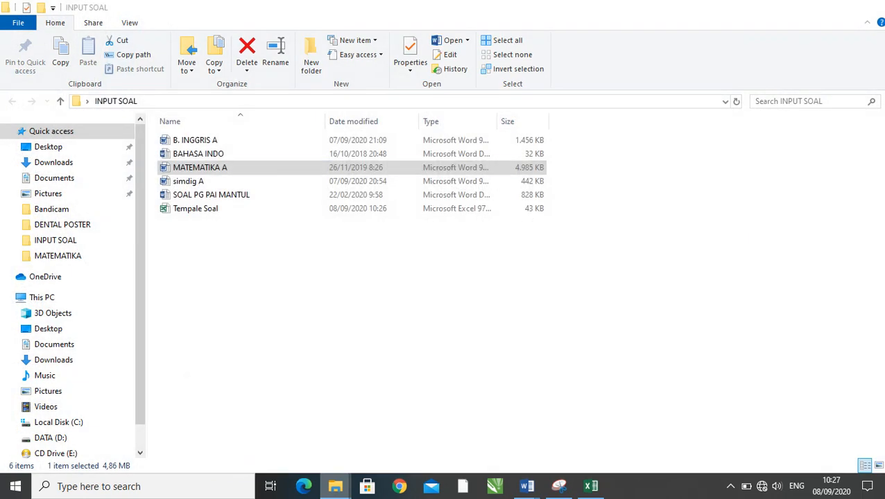
pyautogui.click(277, 305)
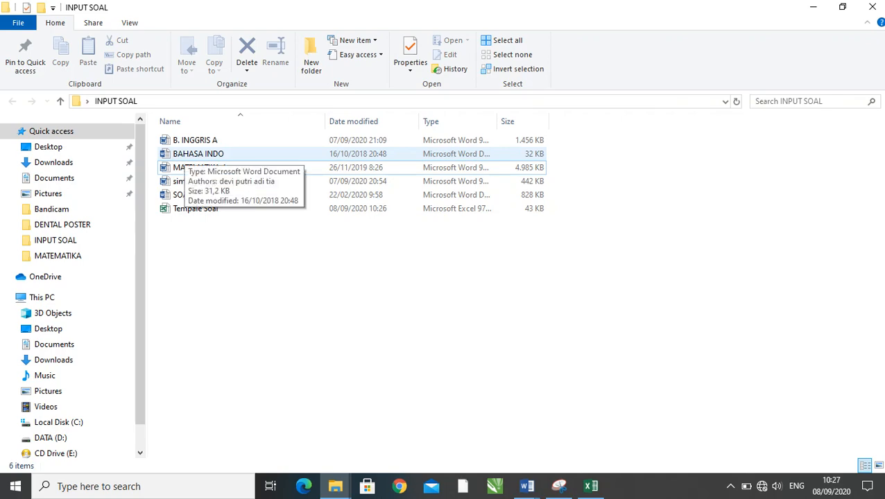
pyautogui.doubleClick(198, 154)
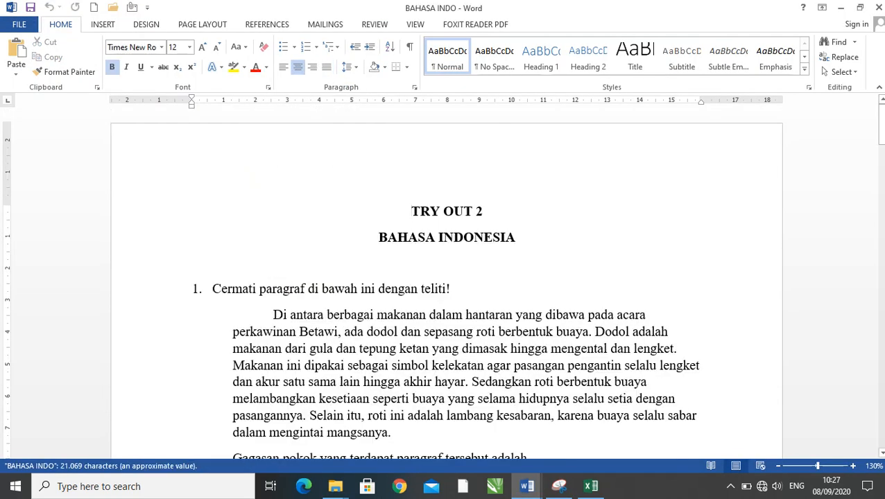
pyautogui.scroll(-3, 446, 277)
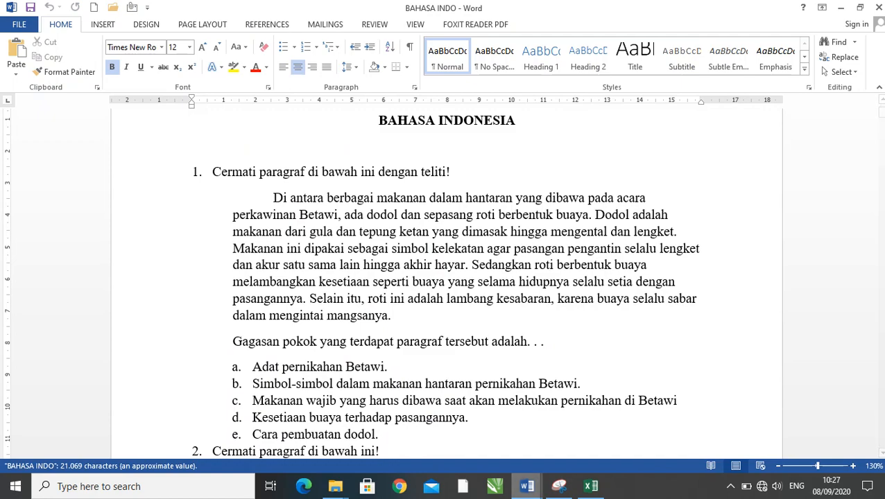
# - Switch back to the SOAL PG PAI MANTUL document in Word and undo the removal of list numbering from questions 1 and 2
pyautogui.moveTo(527, 486)
pyautogui.click(503, 434)
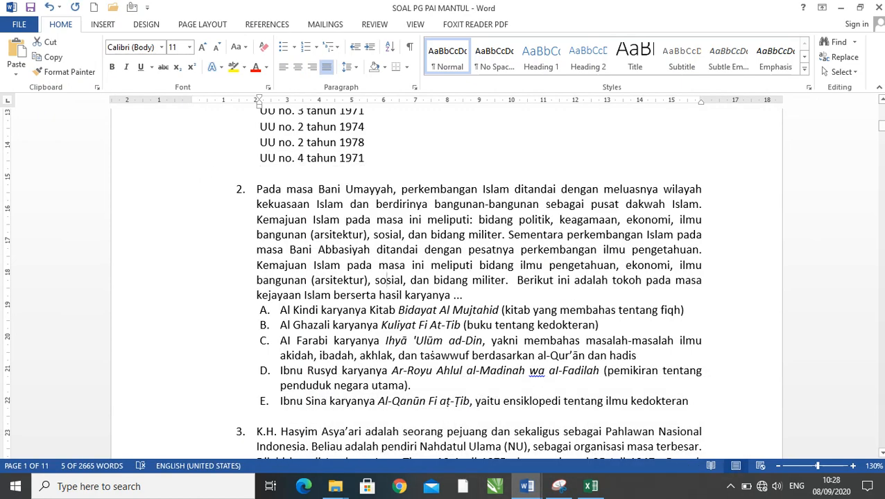
pyautogui.click(387, 281)
pyautogui.scroll(9, 387, 280)
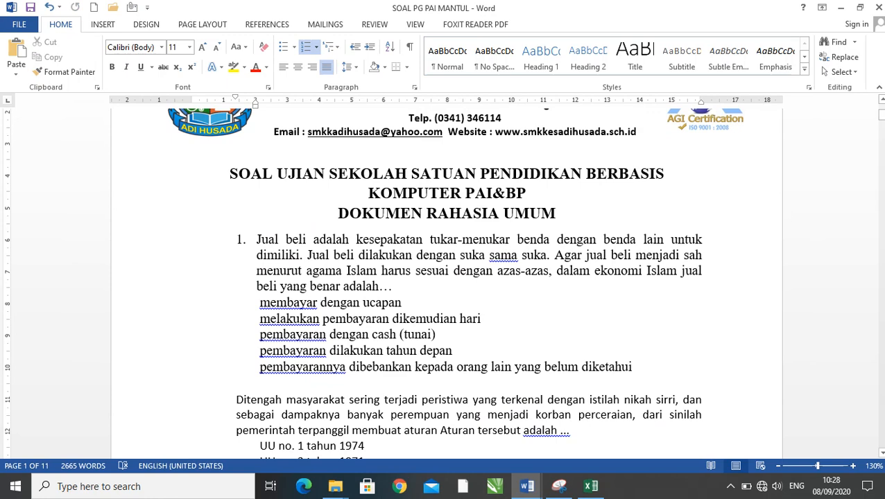
pyautogui.scroll(-1, 446, 282)
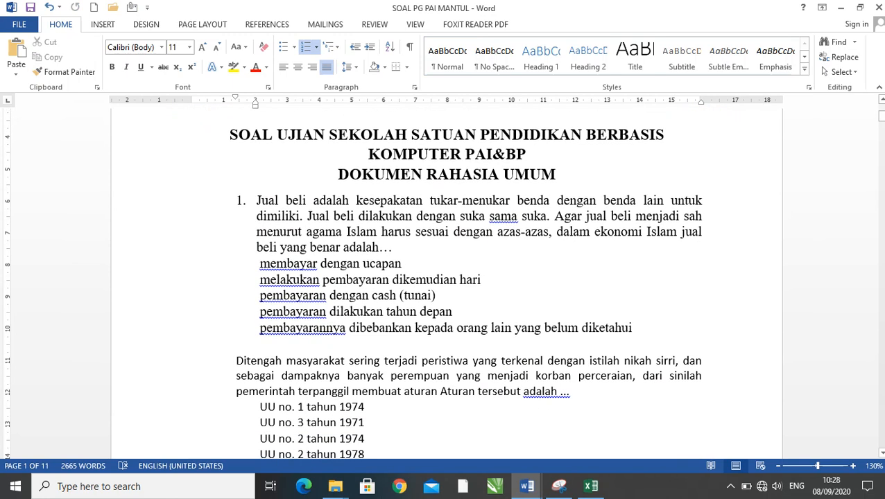
pyautogui.hotkey('ctrl', 'z')
pyautogui.hotkey('ctrl', 'z')
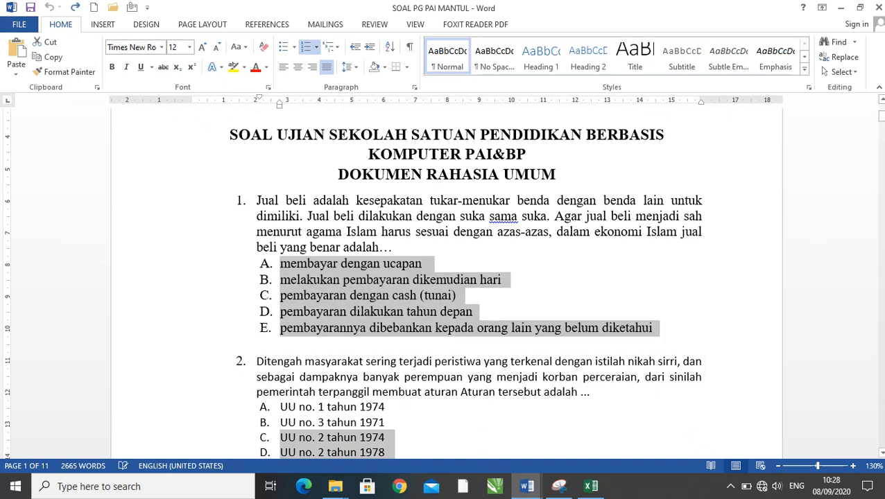
pyautogui.click(393, 247)
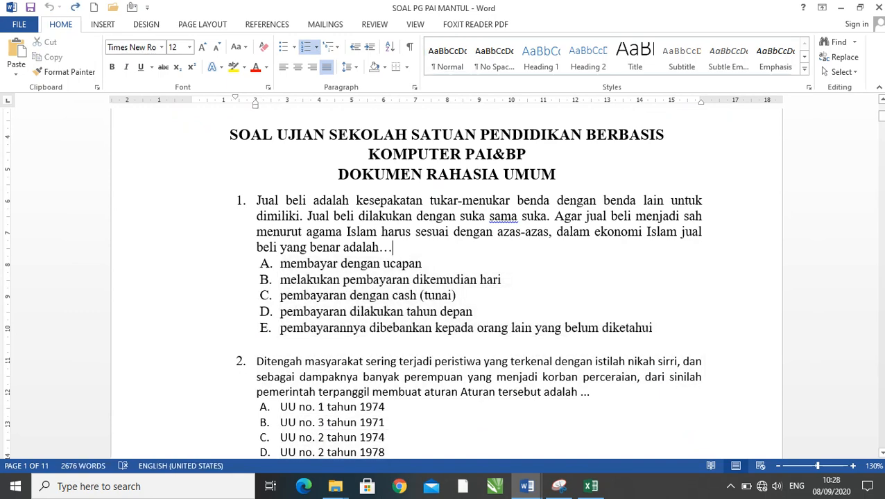
pyautogui.click(257, 200)
pyautogui.click(256, 248)
pyautogui.click(257, 200)
pyautogui.scroll(-1, 447, 285)
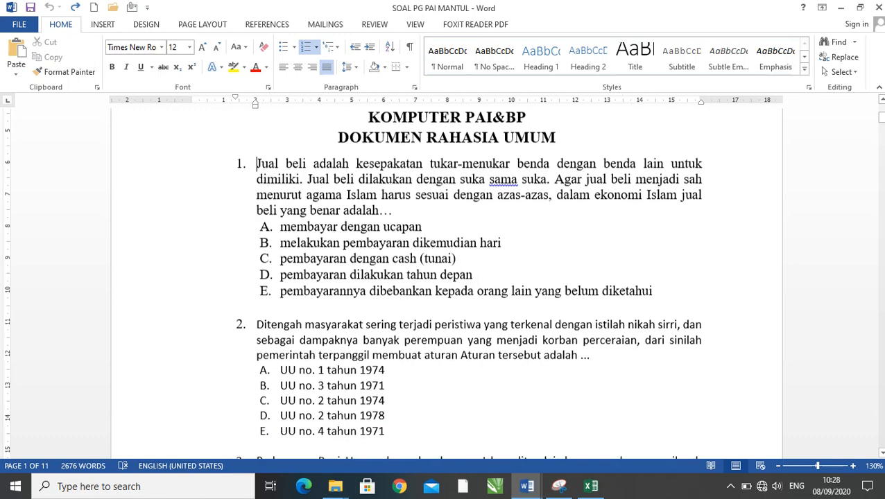
pyautogui.click(393, 208)
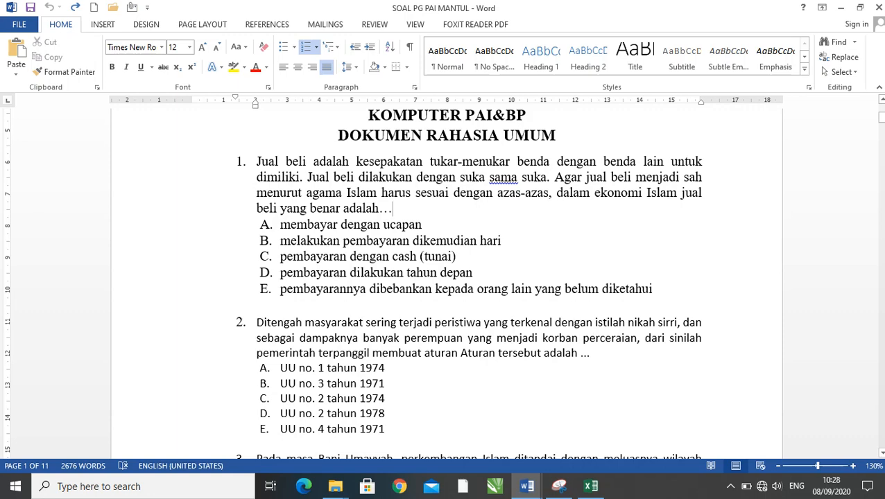
# - Try to copy question 1's instruction, paragraph and prompt from the BAHASA INDO document into SOAL cell E5 of the Excel workbook
pyautogui.hotkey('alt', 'Tab')
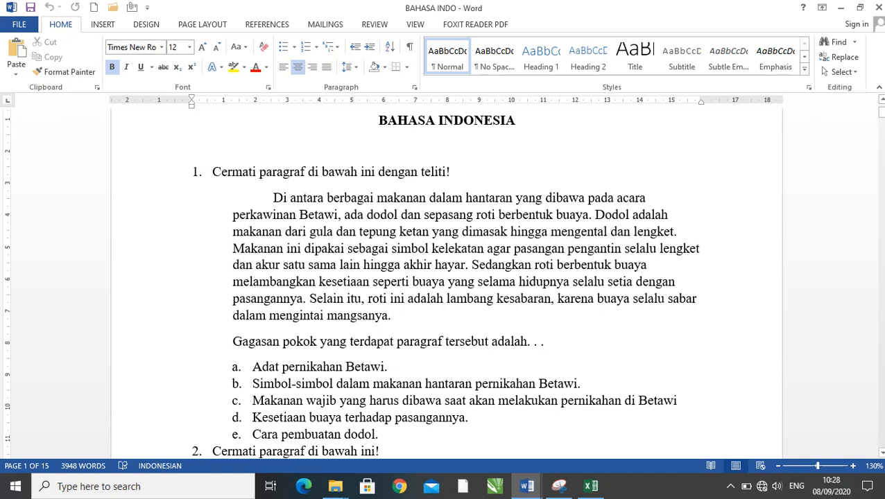
pyautogui.hotkey('shift', 'Down')
pyautogui.hotkey('shift', 'Down')
pyautogui.hotkey('shift', 'Down')
pyautogui.hotkey('shift', 'Down')
pyautogui.hotkey('shift', 'Down')
pyautogui.hotkey('shift', 'Down')
pyautogui.hotkey('shift', 'Down')
pyautogui.hotkey('shift', 'Down')
pyautogui.hotkey('shift', 'Down')
pyautogui.hotkey('shift', 'Down')
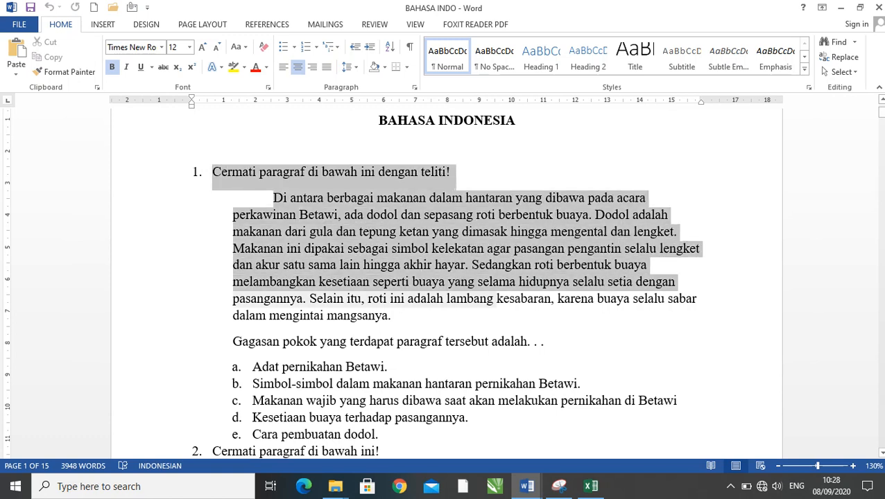
pyautogui.hotkey('shift', 'End')
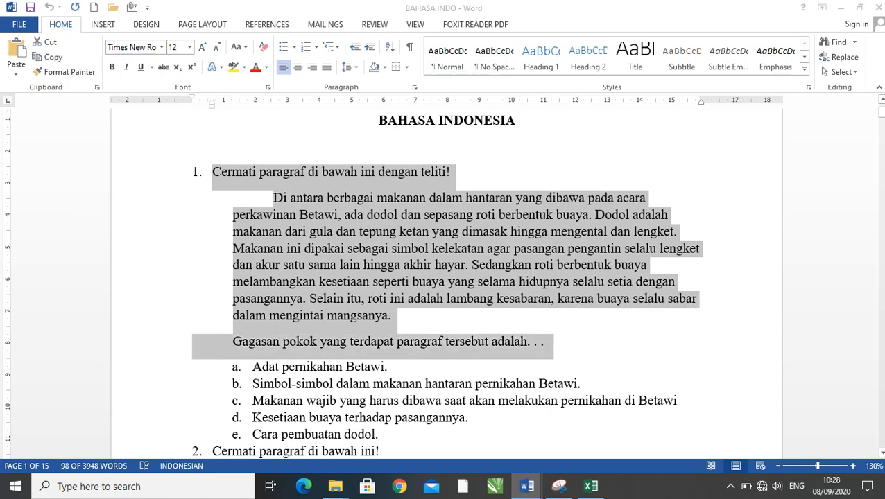
pyautogui.hotkey('alt', 'Tab')
pyautogui.hotkey('alt', 'Tab')
pyautogui.press('Tab')
pyautogui.hotkey('alt', 'Tab')
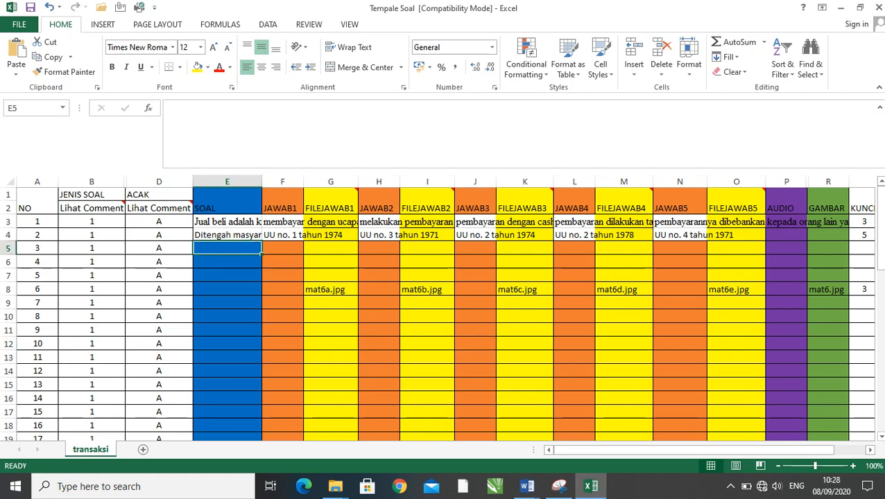
pyautogui.hotkey('ctrl', 'v')
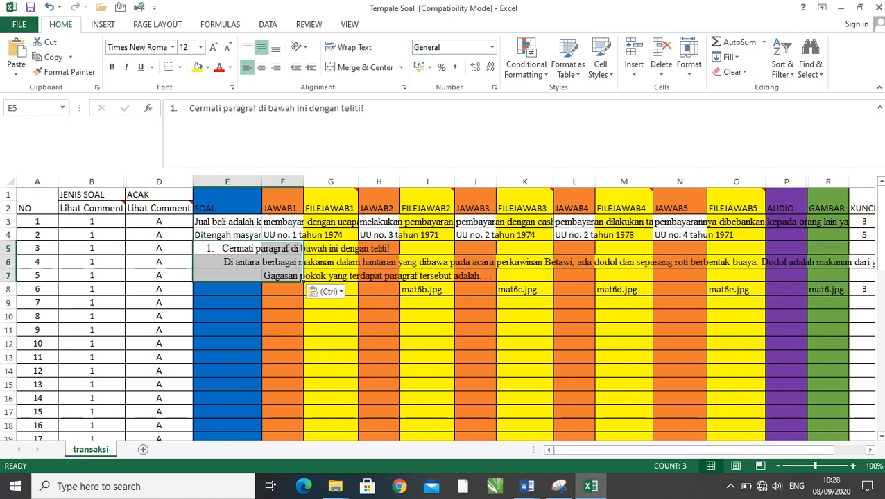
# - Check how the pasted Bahasa Indonesia question spreads over the rows and undo the paste
pyautogui.scroll(-6, 444, 312)
pyautogui.scroll(6, 443, 312)
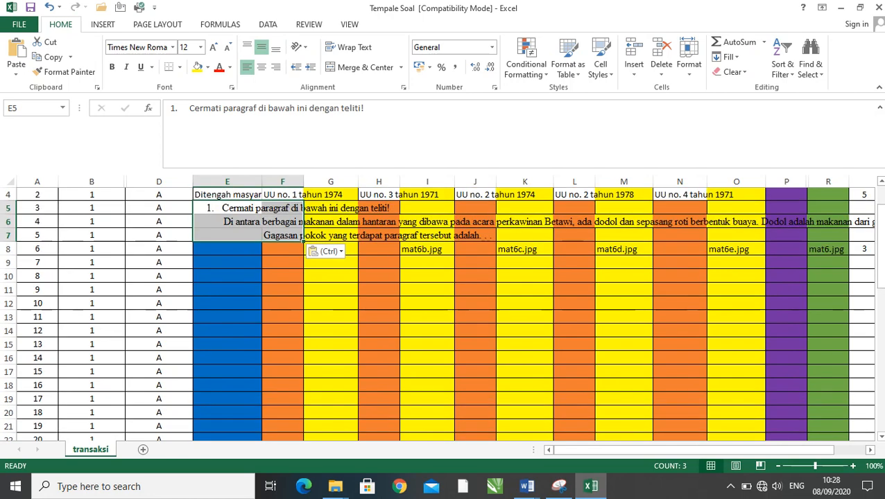
pyautogui.scroll(1, 444, 312)
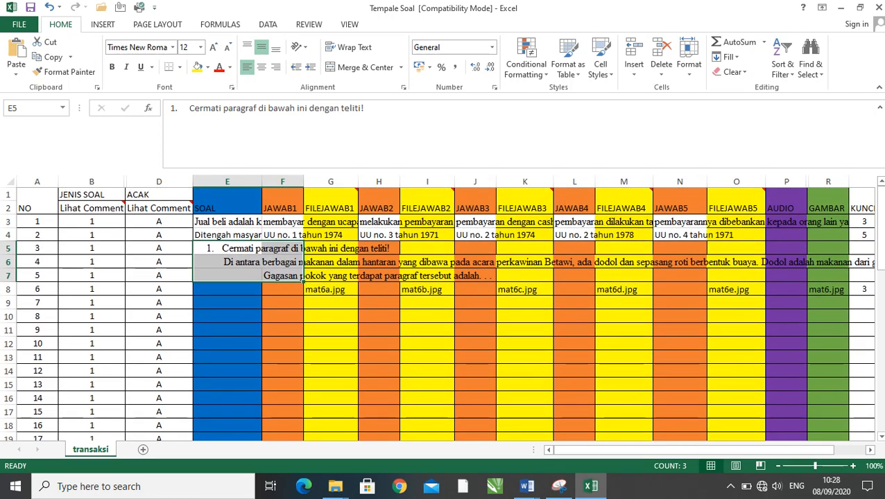
pyautogui.hotkey('ctrl', 'z')
# - Return to the BAHASA INDO document and capture question 1 with Snipping Tool, from "Cermati paragraf" through the "Gagasan pokok" line, without number or options
pyautogui.hotkey('alt', 'Tab')
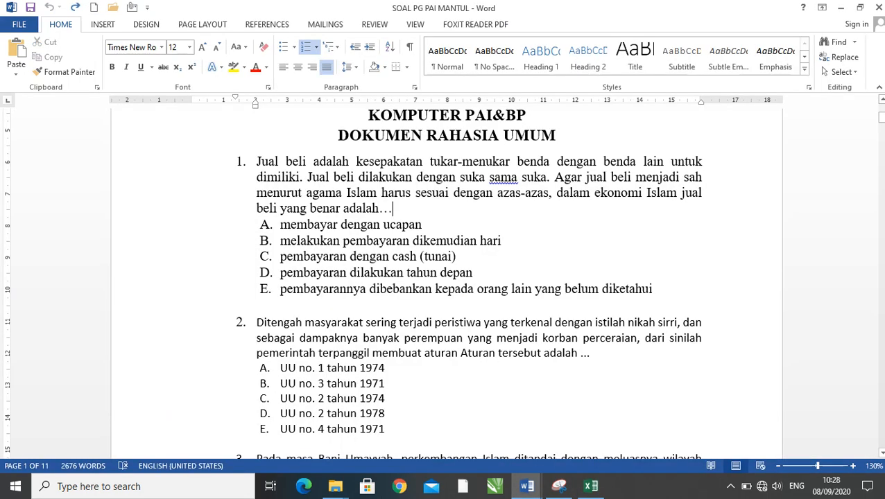
pyautogui.hotkey('alt', 'Tab')
pyautogui.hotkey('alt', 'Tab')
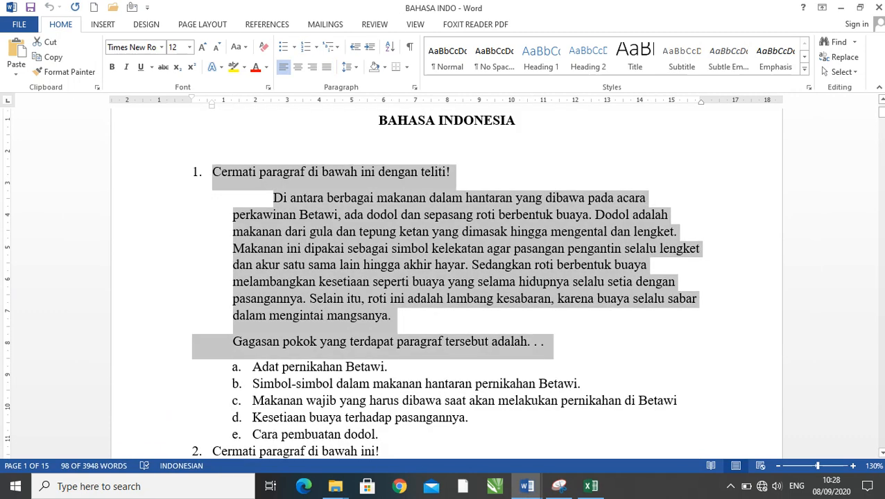
pyautogui.click(392, 316)
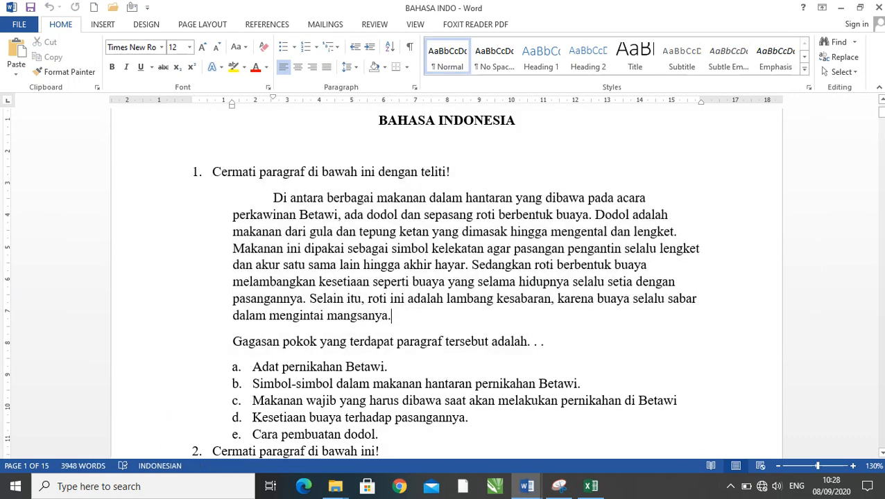
pyautogui.click(559, 486)
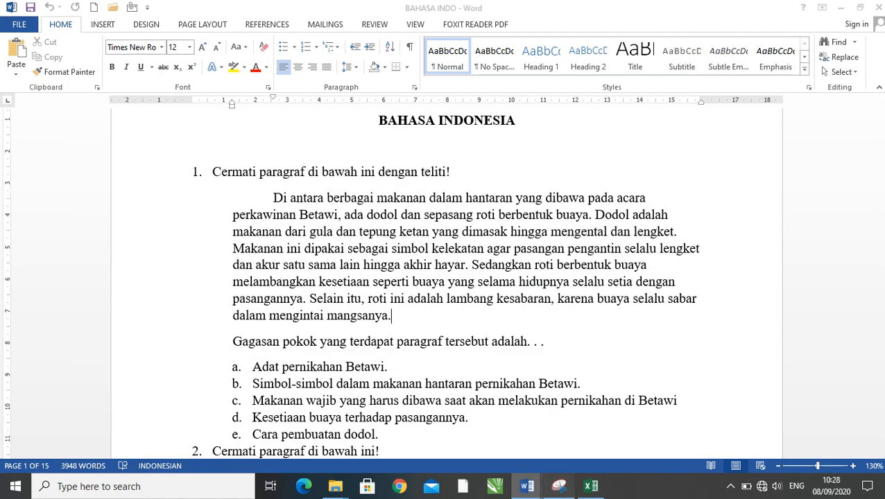
pyautogui.moveTo(377, 123); pyautogui.dragTo(667, 138)
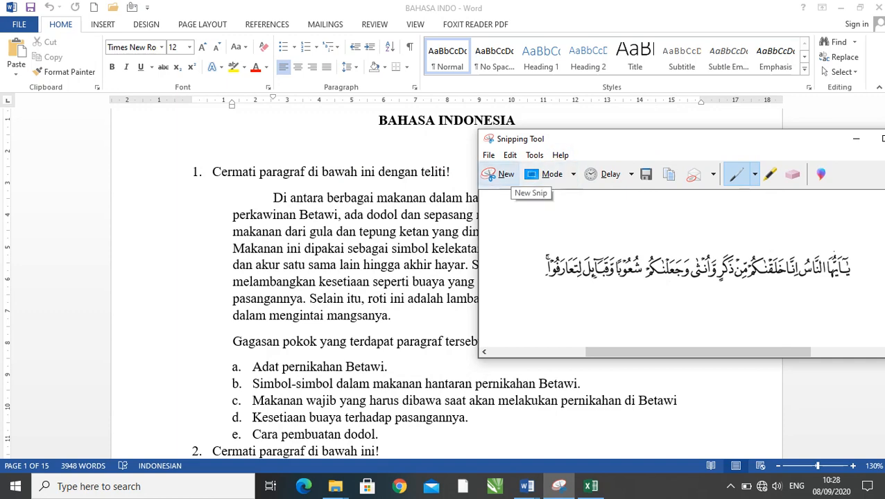
pyautogui.click(500, 175)
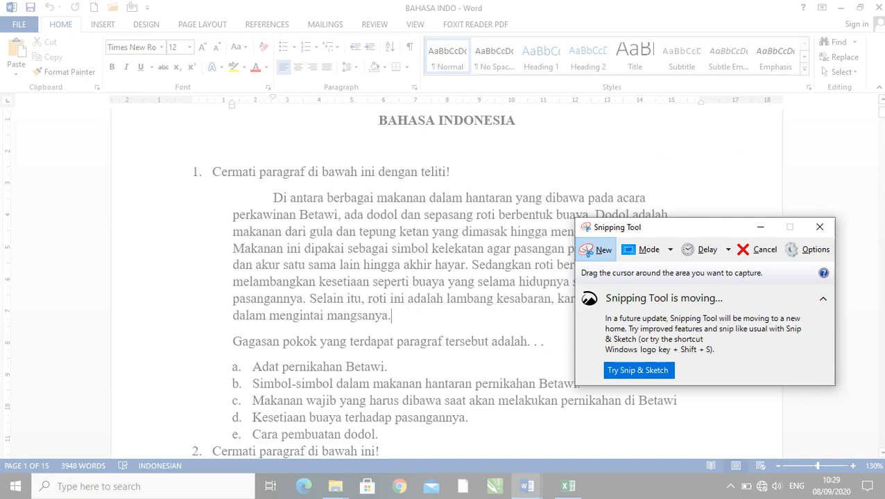
pyautogui.moveTo(208, 162); pyautogui.dragTo(711, 352)
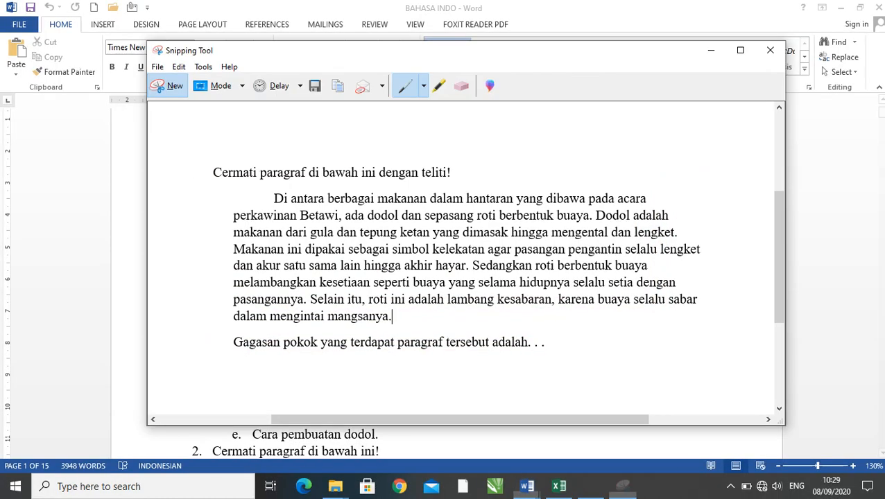
# - Start saving the snip and create and open a new Desktop folder named BAHASA INDO
pyautogui.click(314, 86)
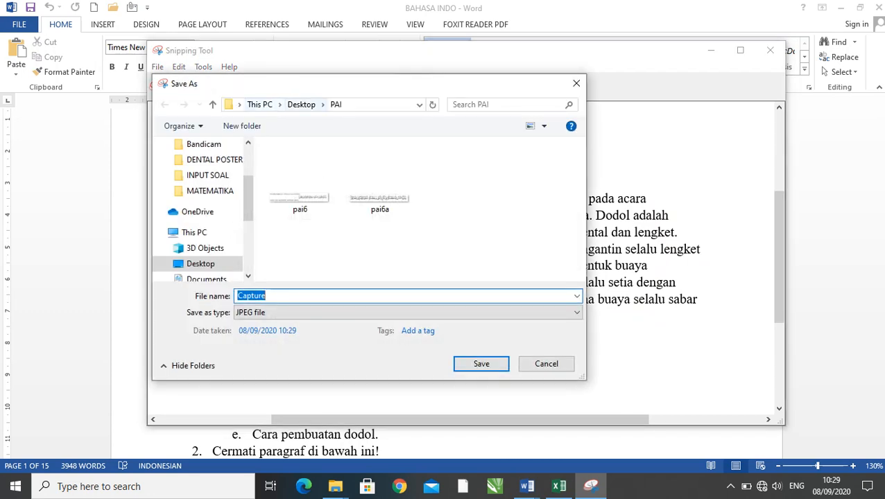
pyautogui.click(301, 104)
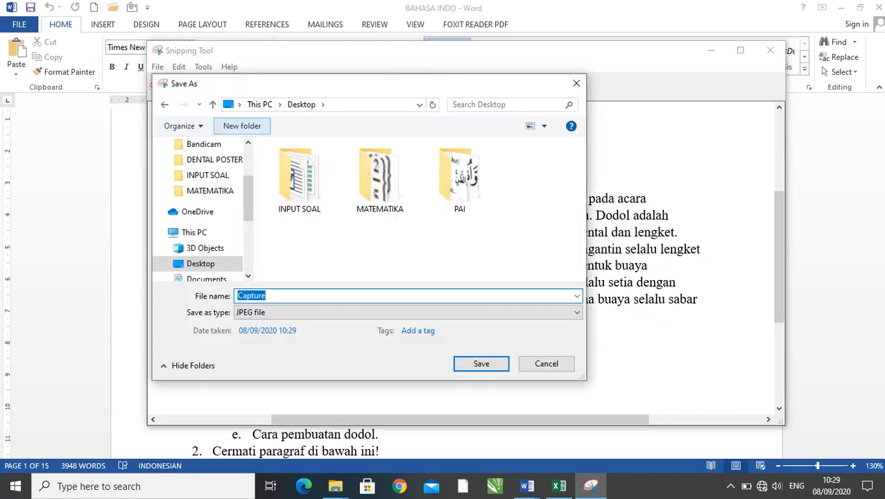
pyautogui.click(242, 126)
pyautogui.write('BAH')
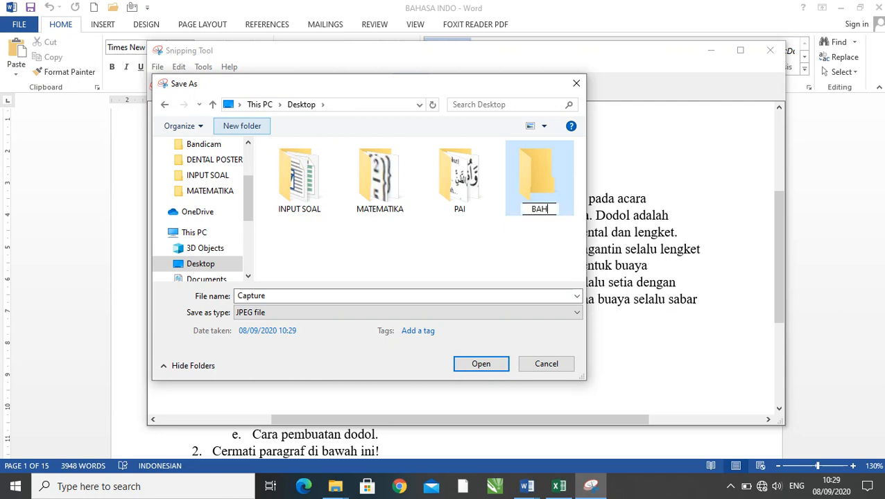
pyautogui.write('ASA INDO')
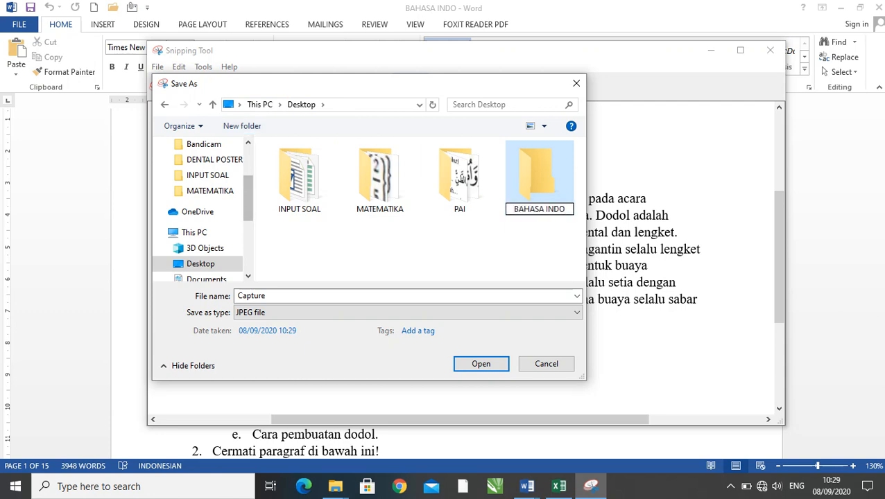
pyautogui.press('Return')
pyautogui.press('Return')
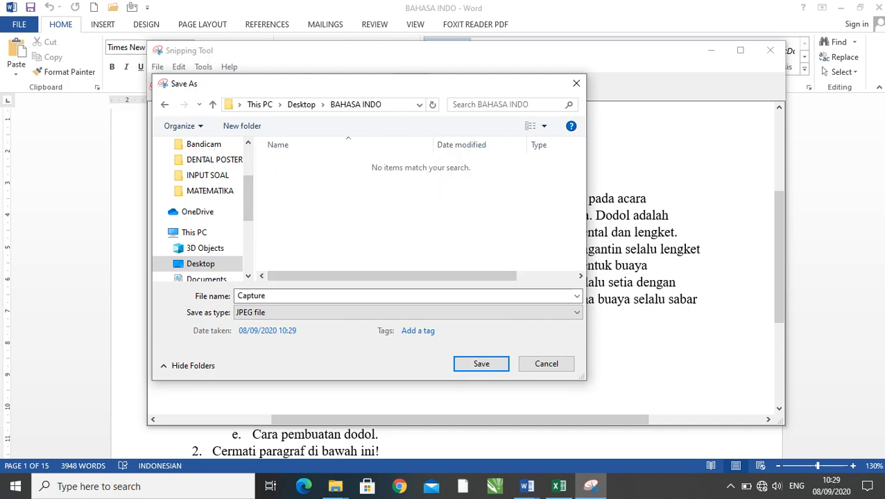
# - Save the snip as the JPEG file bin1 in the BAHASA INDO folder and minimize Snipping Tool
pyautogui.moveTo(318, 89); pyautogui.dragTo(617, 103)
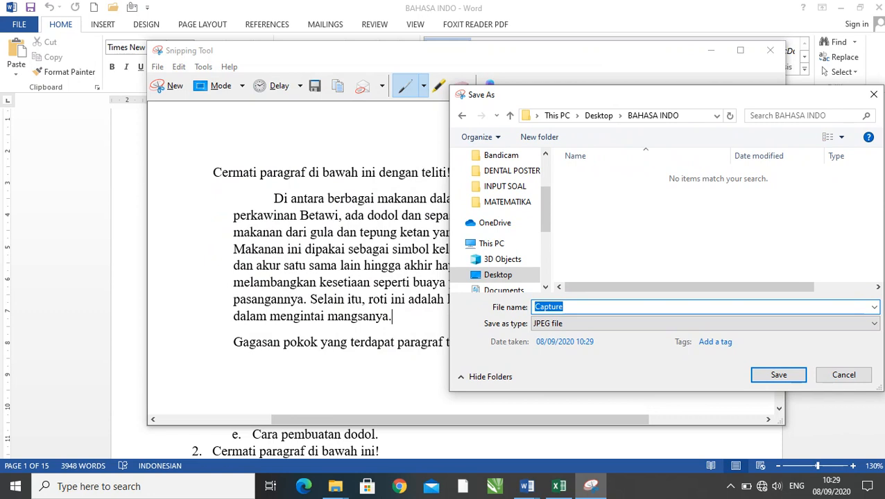
pyautogui.write('bin1')
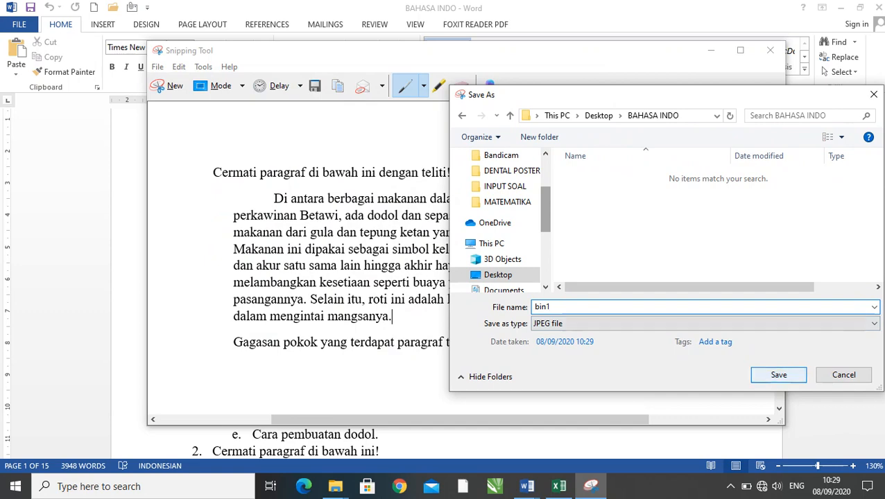
pyautogui.press('Return')
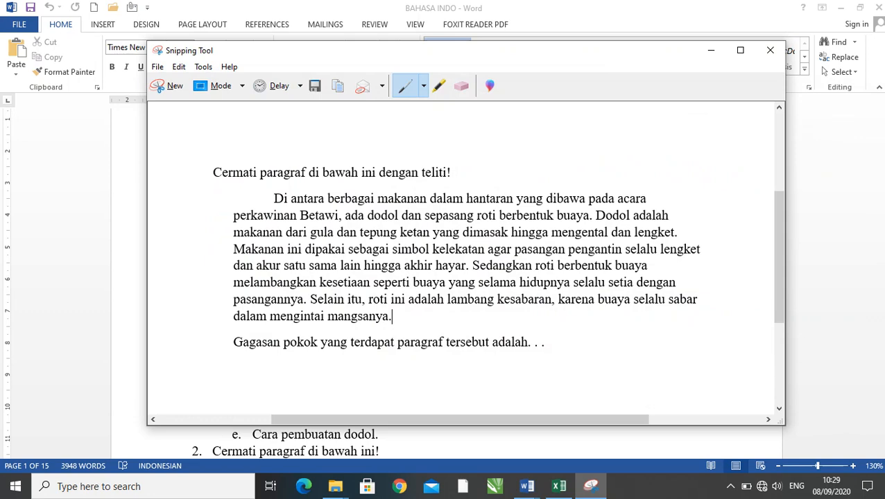
pyautogui.click(710, 50)
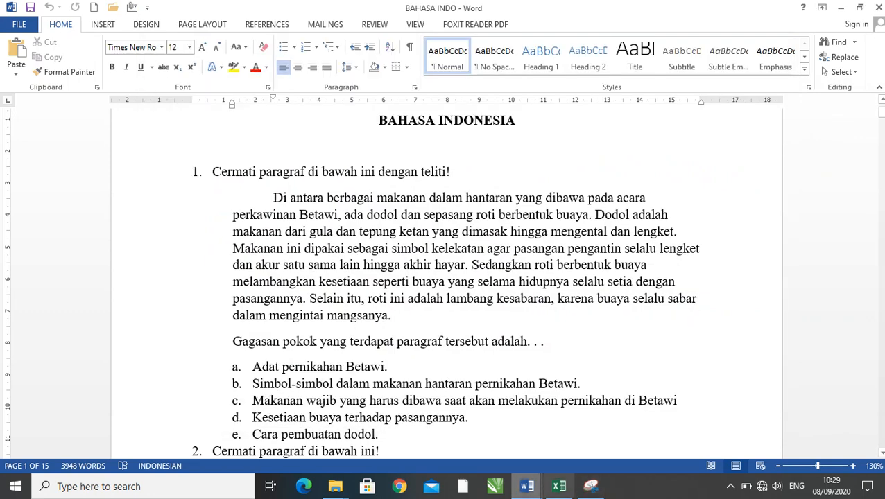
# - Switch to the Tempale Soal workbook in Excel and select GAMBAR cell R5 in the row of question 3
pyautogui.click(558, 486)
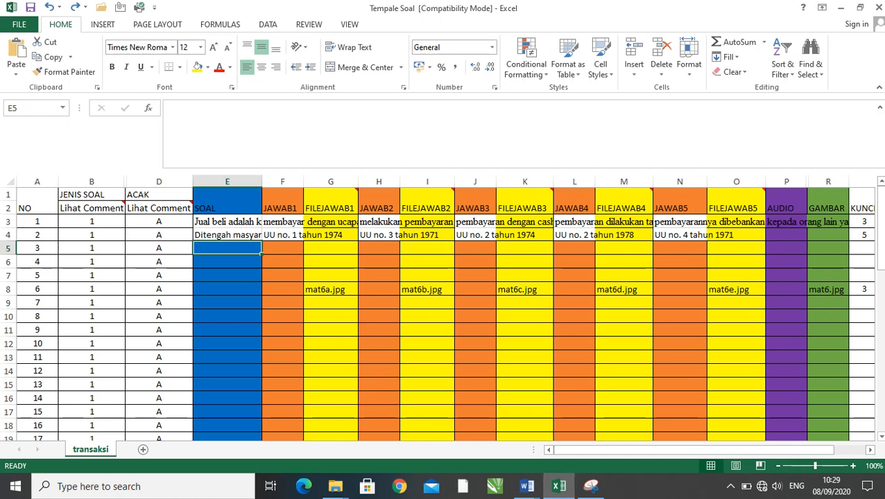
pyautogui.click(228, 303)
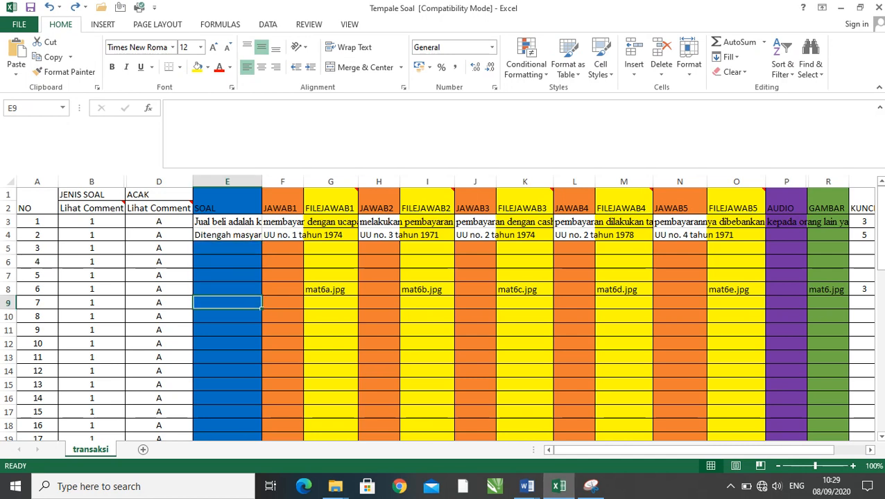
pyautogui.click(227, 248)
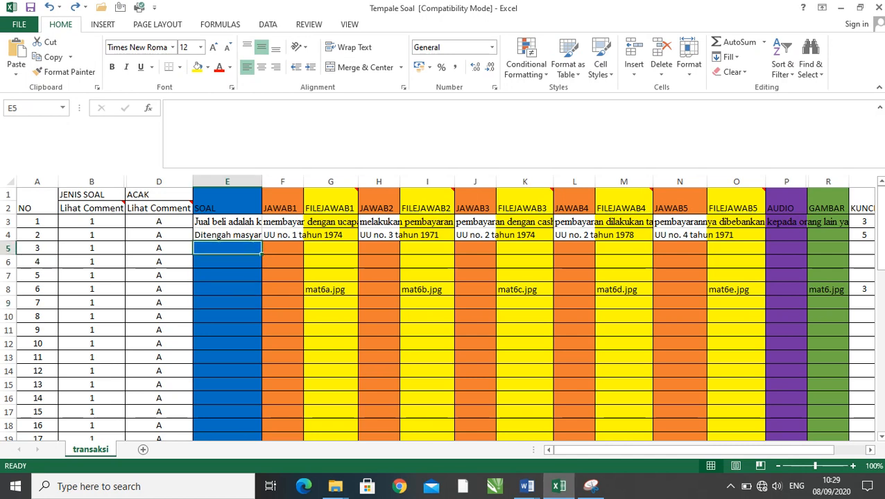
pyautogui.hotkey('alt', 'Tab')
pyautogui.hotkey('alt', 'Tab')
pyautogui.moveTo(727, 450); pyautogui.dragTo(741, 450)
pyautogui.click(786, 248)
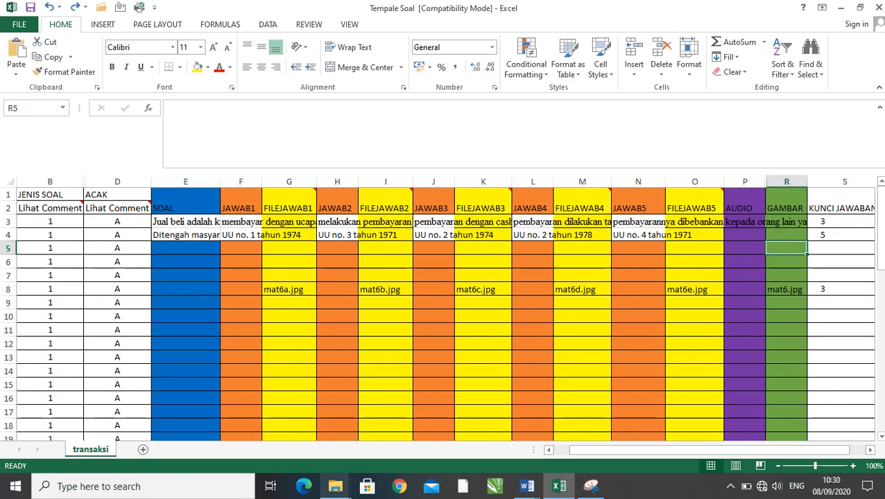
# - Check the bin1 image's file name in the Desktop folder BAHASA INDO using File Explorer, and return to the Excel workbook
pyautogui.moveTo(335, 486)
pyautogui.moveTo(264, 427)
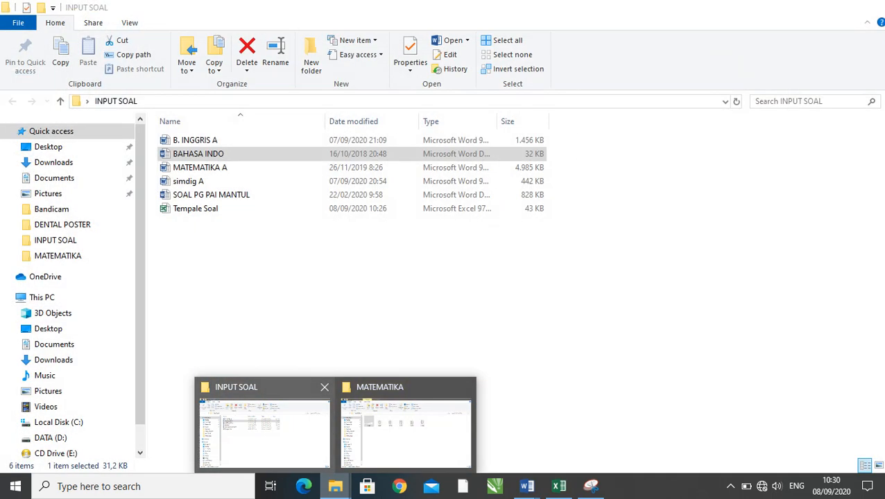
pyautogui.click(406, 430)
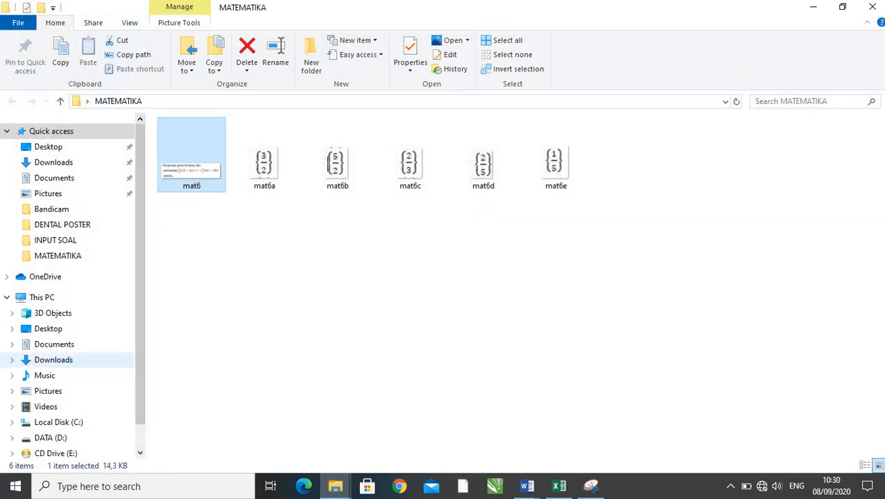
pyautogui.click(48, 147)
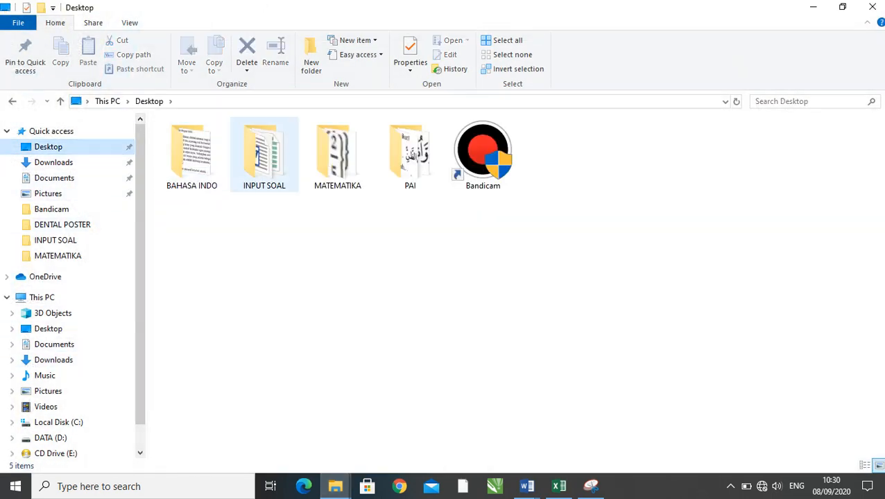
pyautogui.doubleClick(191, 154)
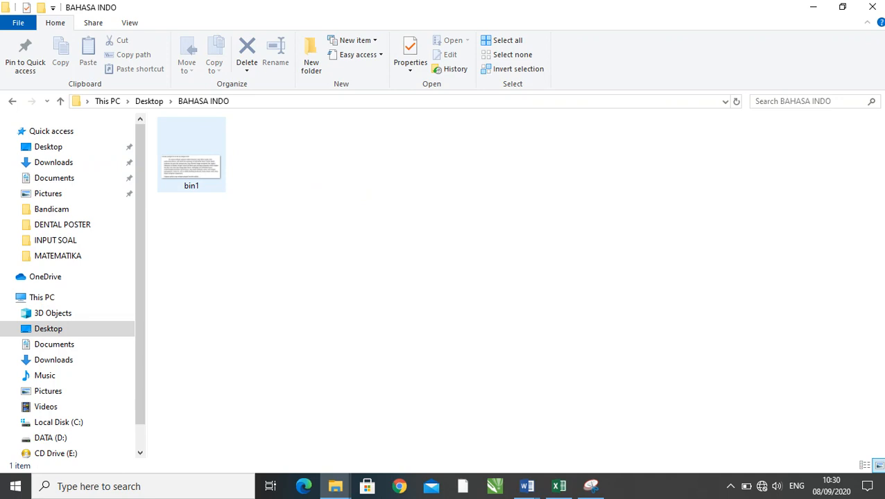
pyautogui.click(559, 486)
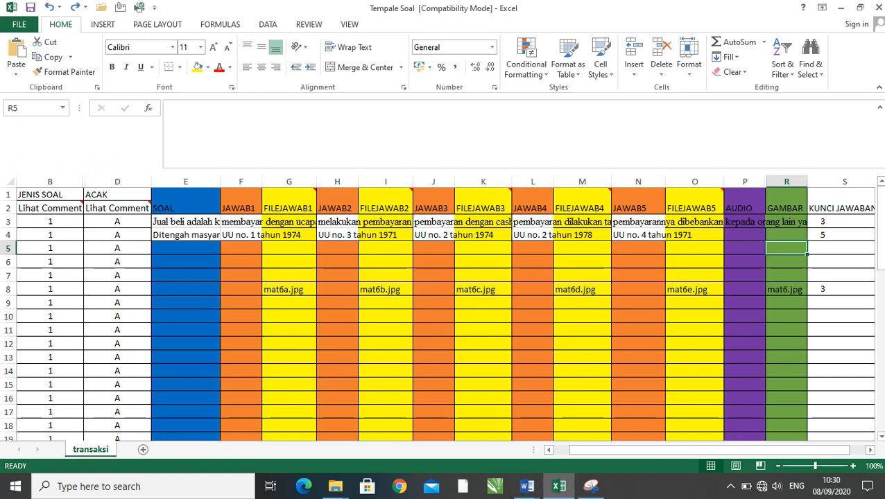
# - Enter the image file name bin1.jpg in GAMBAR cell R5
pyautogui.write('bi')
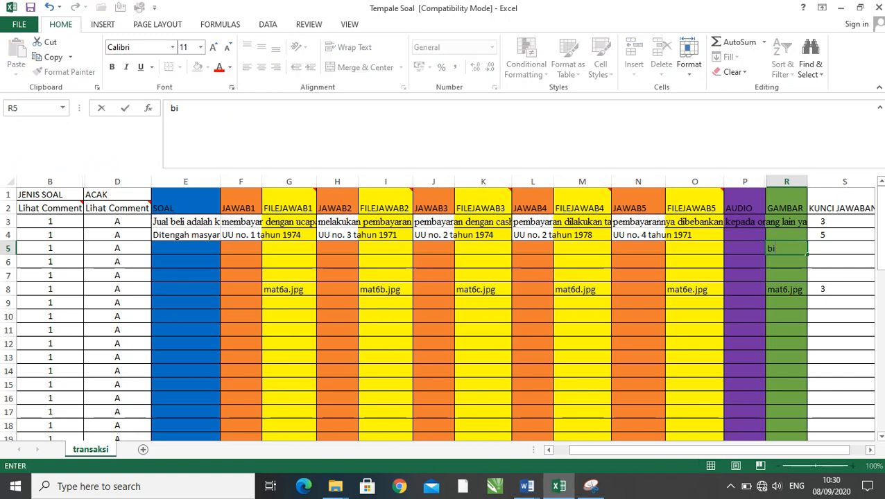
pyautogui.write('n1.jpg')
pyautogui.click(745, 276)
pyautogui.click(787, 248)
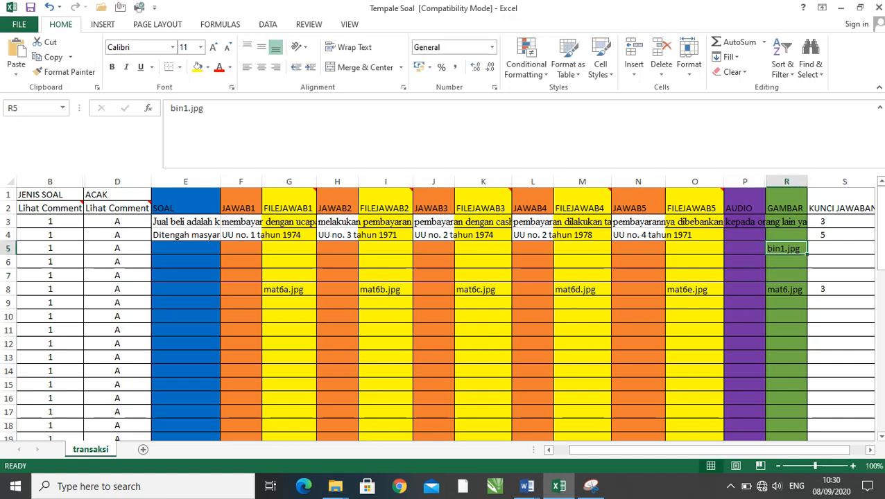
# - Switch to the BAHASA INDO document in Word and remove the a–e list lettering from question 1's five answer options
pyautogui.click(334, 486)
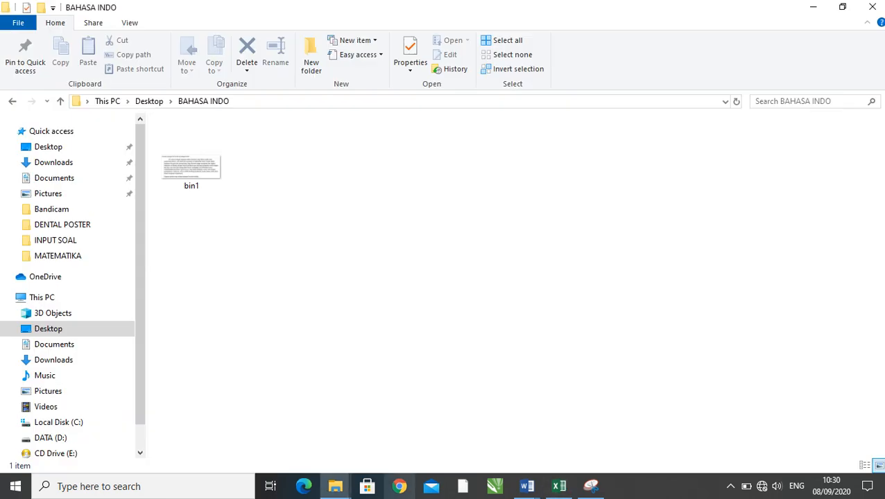
pyautogui.click(527, 486)
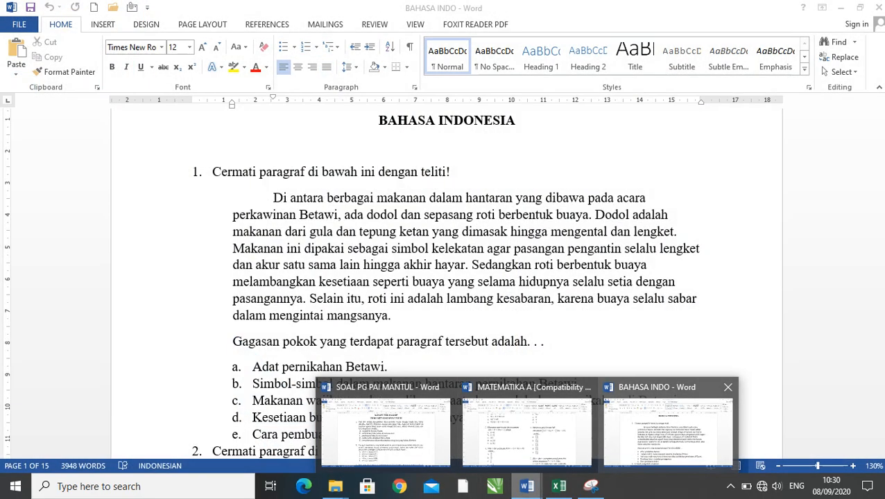
pyautogui.click(666, 430)
pyautogui.scroll(-1, 465, 277)
pyautogui.scroll(-2, 444, 277)
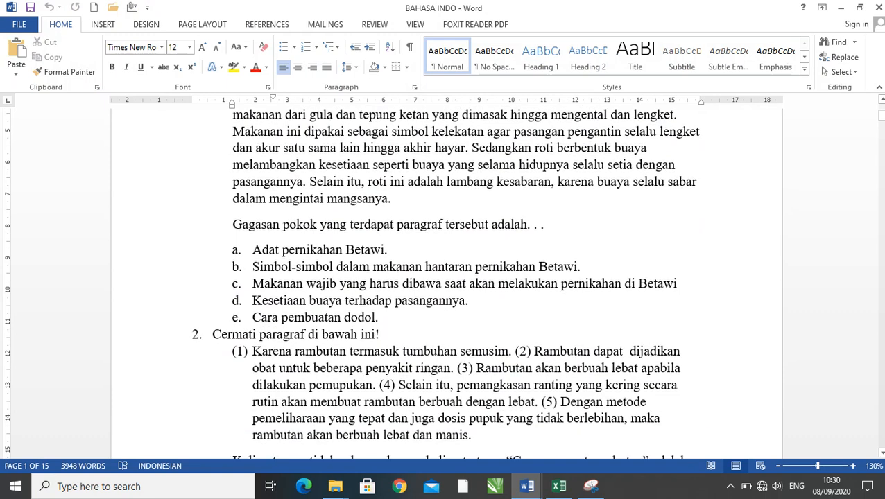
pyautogui.moveTo(252, 250); pyautogui.dragTo(374, 318)
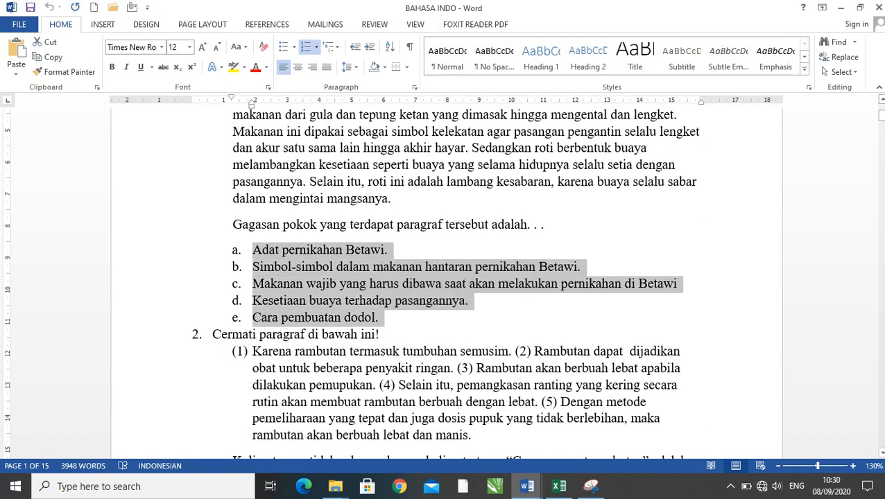
pyautogui.click(316, 46)
pyautogui.click(326, 98)
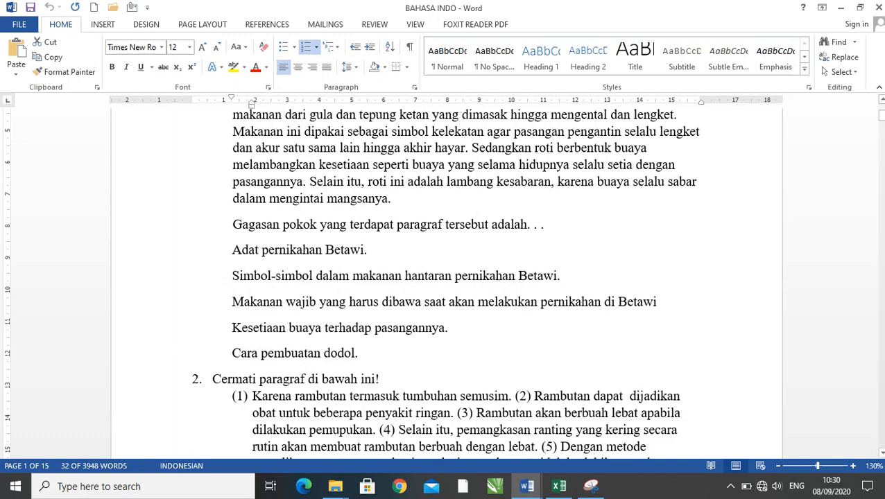
# - Copy the answer "Adat pernikahan Betawi." from Word into JAWAB1 cell F5 of the Excel workbook and left-align it
pyautogui.click(326, 249)
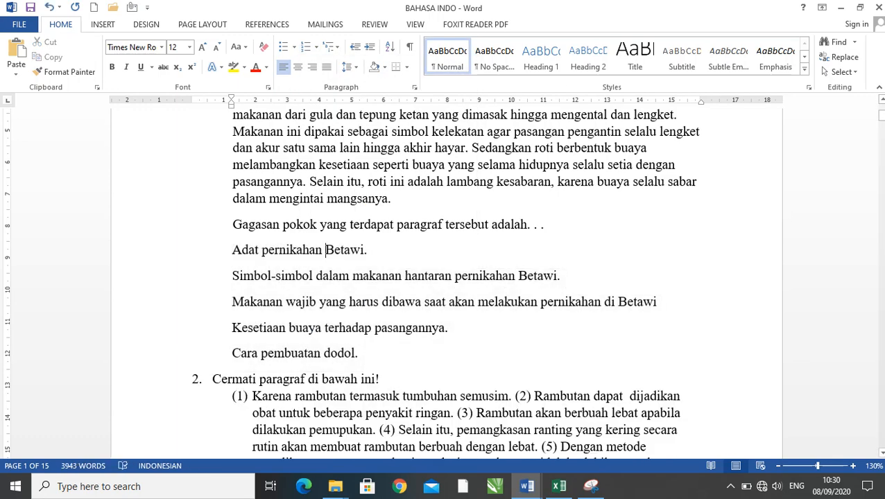
pyautogui.moveTo(367, 251); pyautogui.dragTo(231, 251)
pyautogui.hotkey('ctrl', 'c')
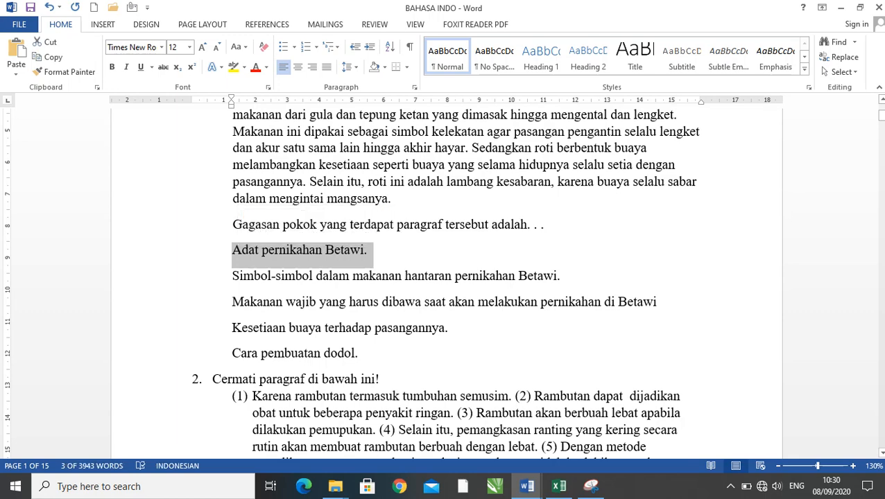
pyautogui.hotkey('alt', 'Tab')
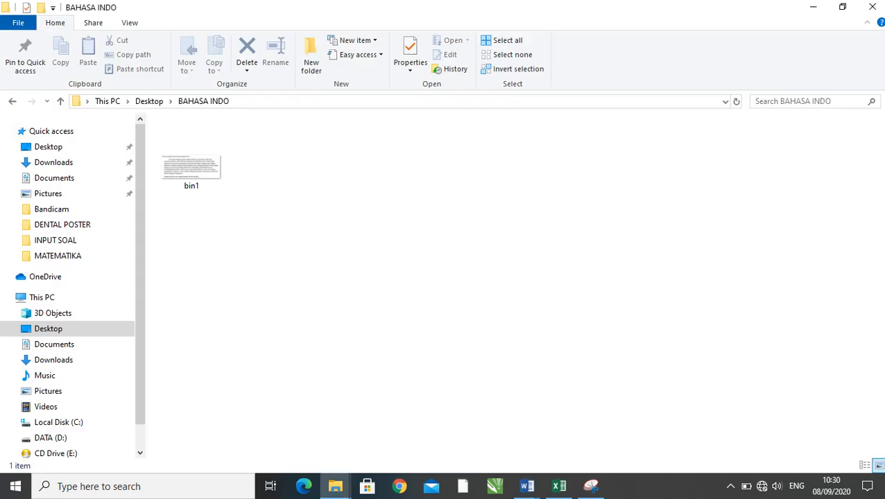
pyautogui.hotkey('alt', 'Tab')
pyautogui.press('Tab')
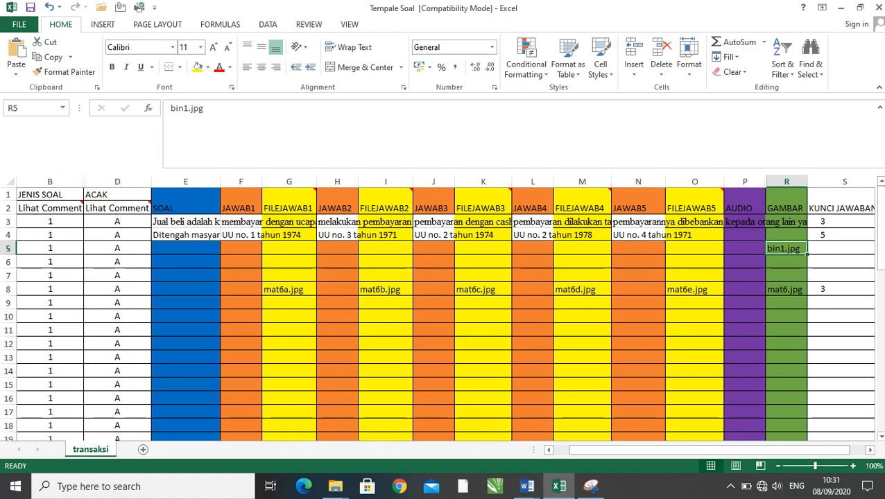
pyautogui.click(240, 248)
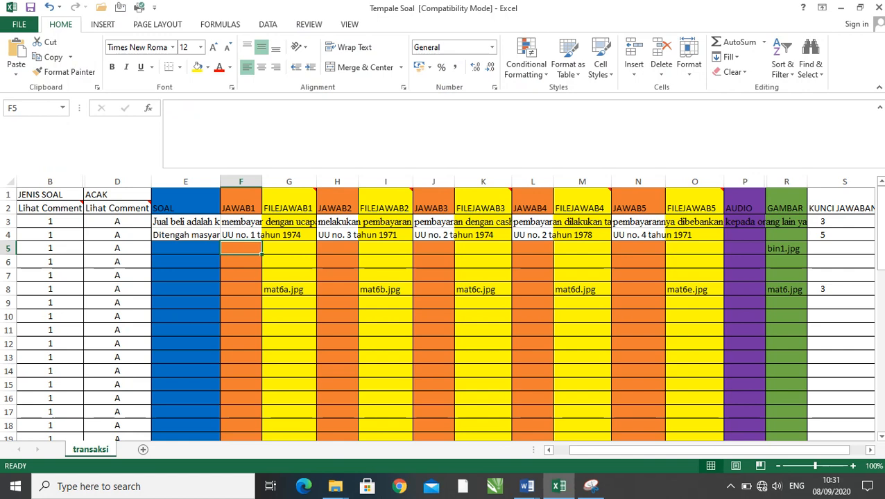
pyautogui.hotkey('ctrl', 'v')
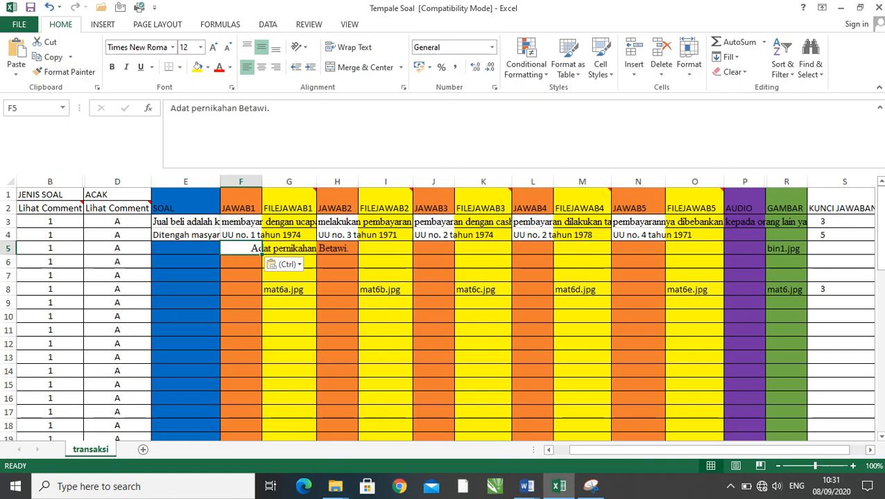
pyautogui.click(286, 264)
pyautogui.click(247, 67)
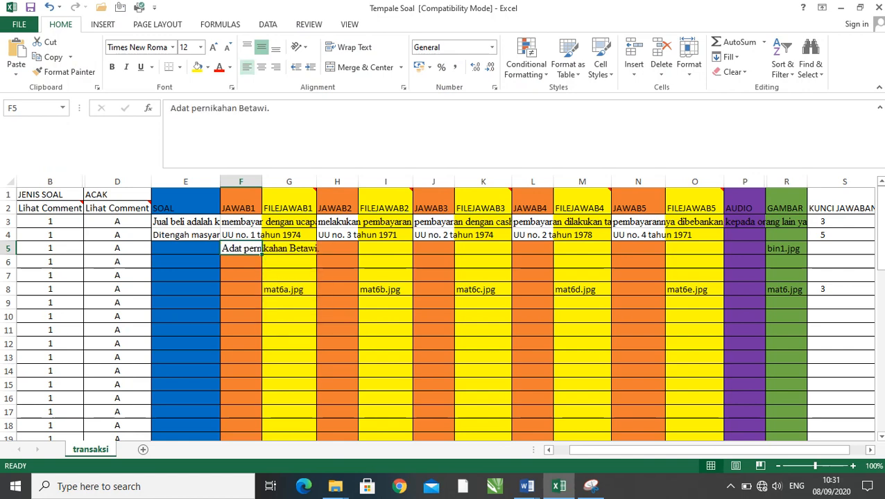
# - Copy the answer "Simbol-simbol dalam makanan hantaran pernikahan Betawi." from the Word document into JAWAB2 cell H5 in Excel
pyautogui.click(336, 486)
pyautogui.hotkey('alt', 'Tab')
pyautogui.hotkey('alt', 'Tab')
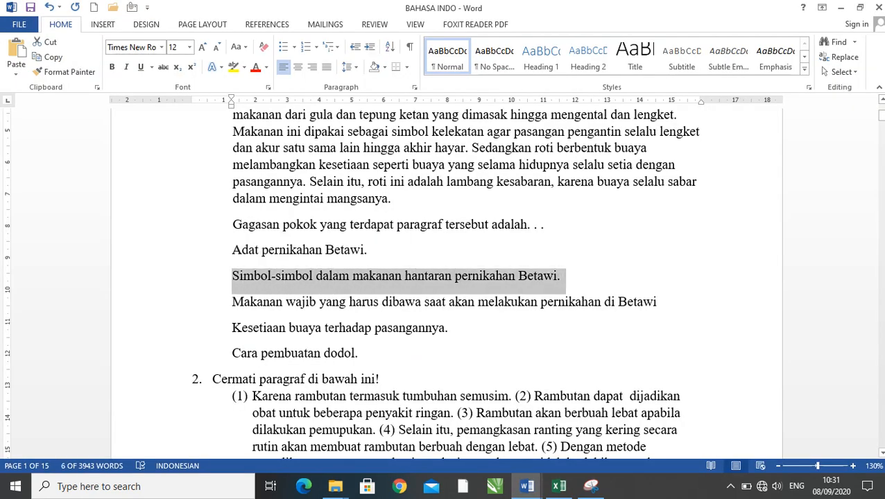
pyautogui.hotkey('alt', 'Tab')
pyautogui.hotkey('alt', 'Tab')
pyautogui.hotkey('alt', 'Tab')
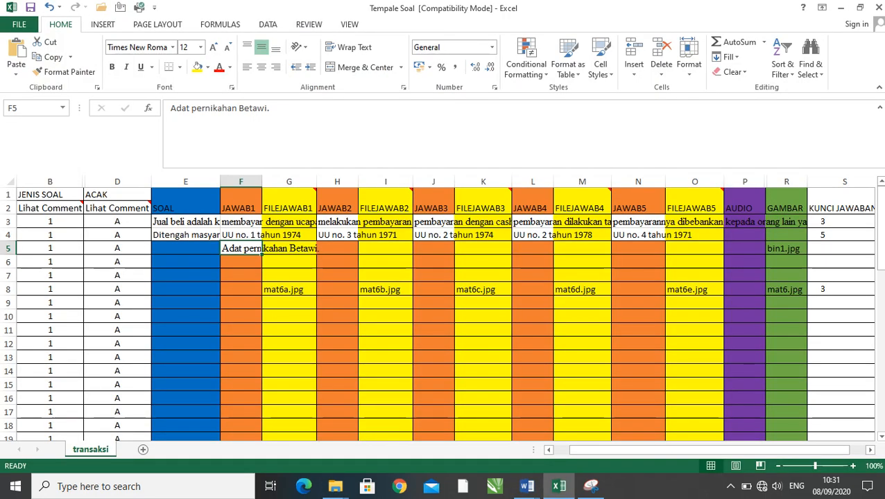
pyautogui.click(337, 248)
pyautogui.write('Simbol-simbol dalam makanan hantaran pernikahan Betawi.')
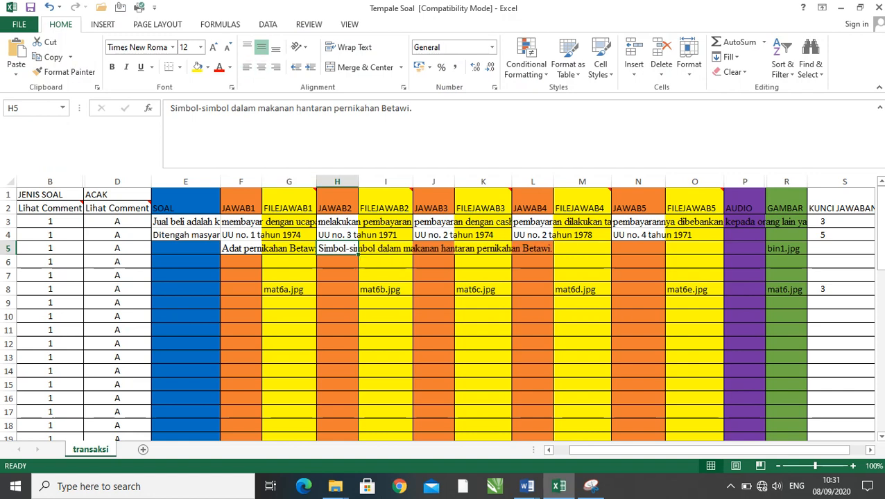
# - Copy the answer "Makanan wajib yang harus dibawa saat akan melakukan pernikahan di Betawi" from Word into JAWAB3 cell J5 in Excel
pyautogui.hotkey('alt', 'Tab')
pyautogui.hotkey('alt', 'Tab')
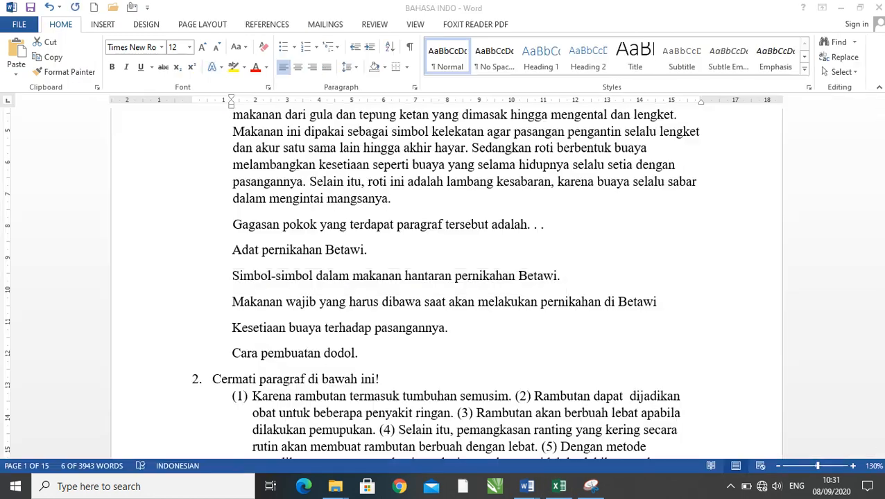
pyautogui.moveTo(660, 303); pyautogui.dragTo(232, 303)
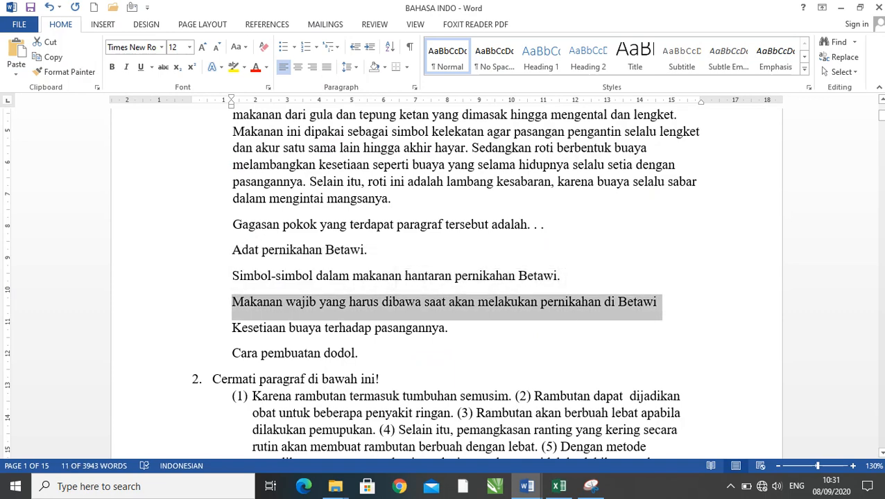
pyautogui.hotkey('alt', 'Tab')
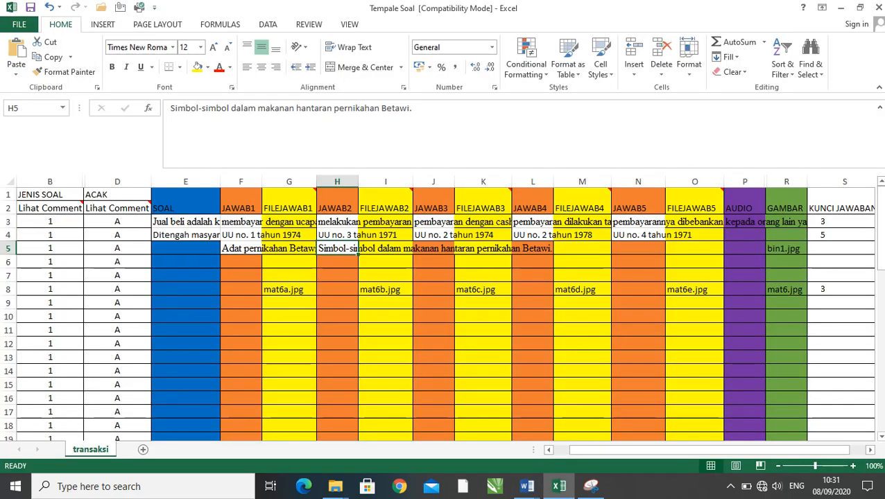
pyautogui.click(433, 248)
pyautogui.hotkey('ctrl', 'v')
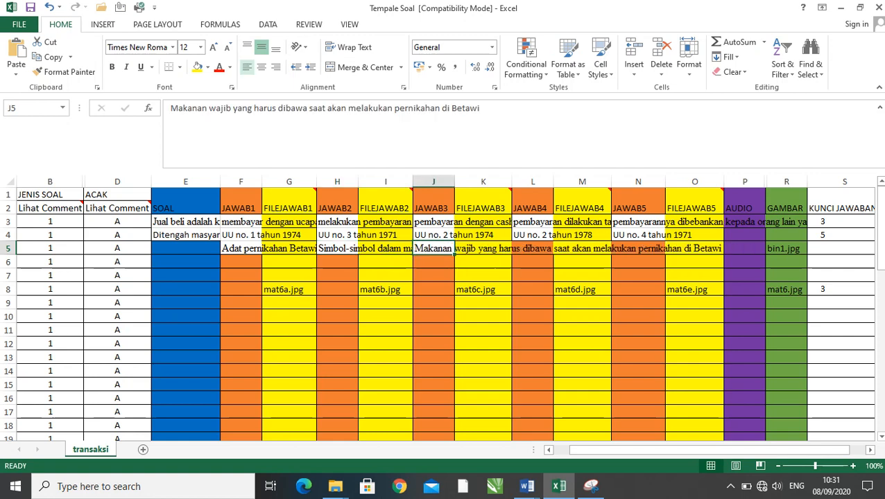
# - Copy the answer "Kesetiaan buaya terhadap pasangannya." from the Word document into JAWAB4 cell L5 in Excel
pyautogui.hotkey('alt', 'Tab')
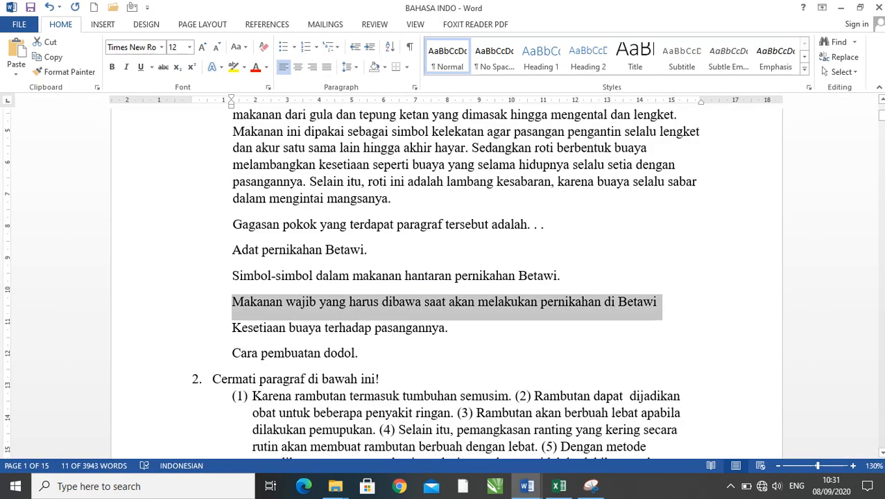
pyautogui.tripleClick(410, 328)
pyautogui.hotkey('ctrl', 'c')
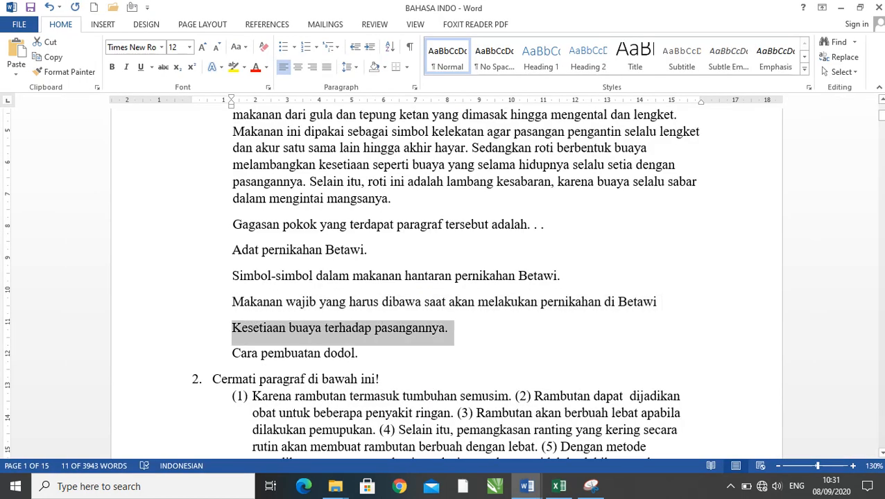
pyautogui.hotkey('alt', 'Tab')
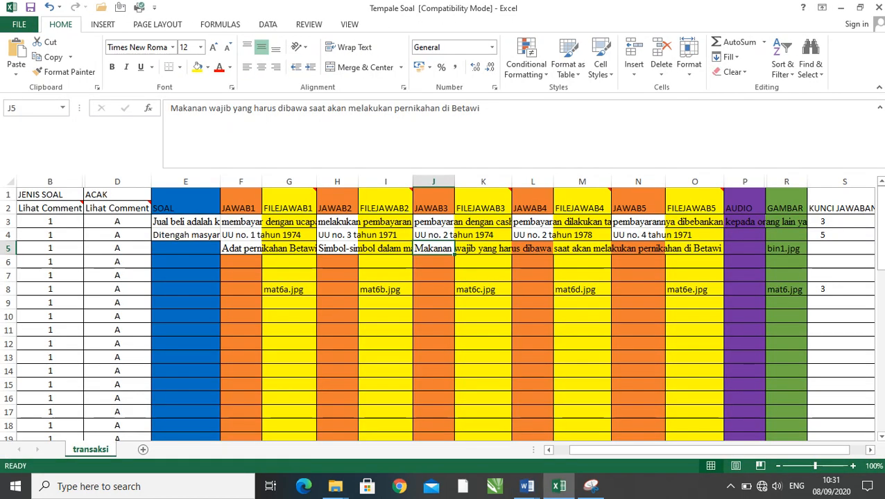
pyautogui.click(532, 248)
pyautogui.hotkey('ctrl', 'v')
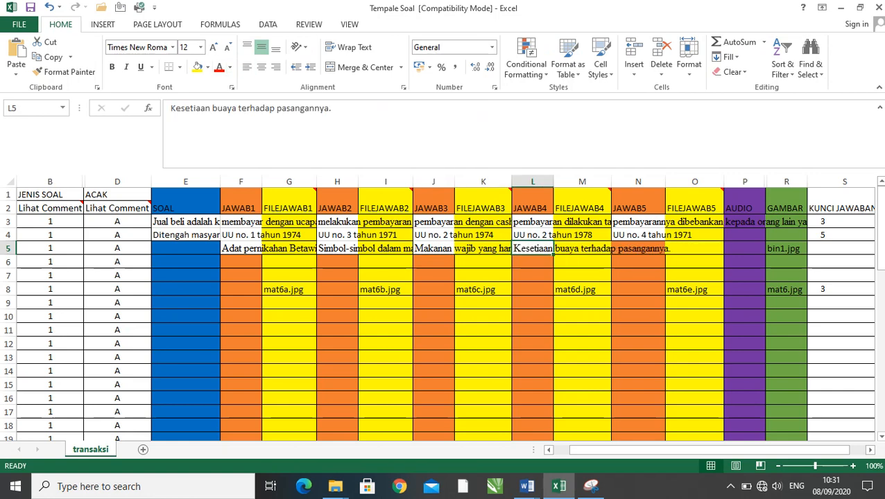
# - Copy the answer "Cara pembuatan dodol." from Word into JAWAB5 cell N5 in Excel and left-align it
pyautogui.hotkey('alt', 'Tab')
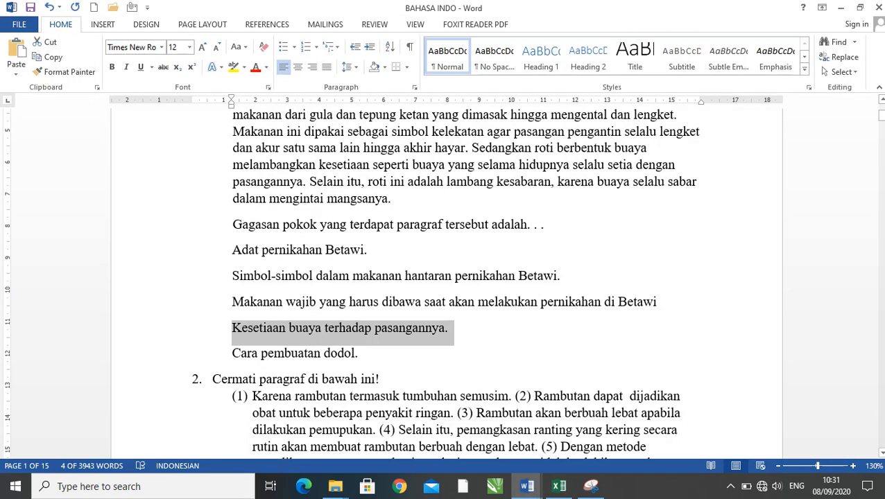
pyautogui.moveTo(359, 354); pyautogui.dragTo(233, 354)
pyautogui.hotkey('ctrl', 'c')
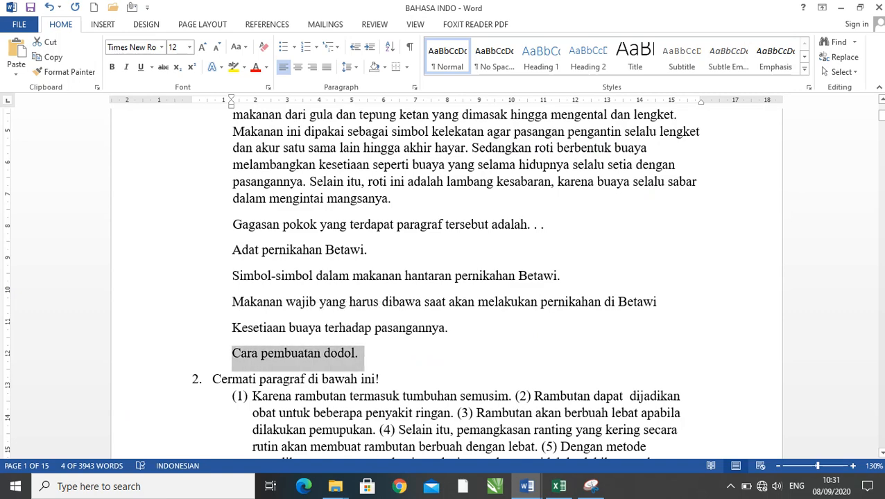
pyautogui.hotkey('alt', 'Tab')
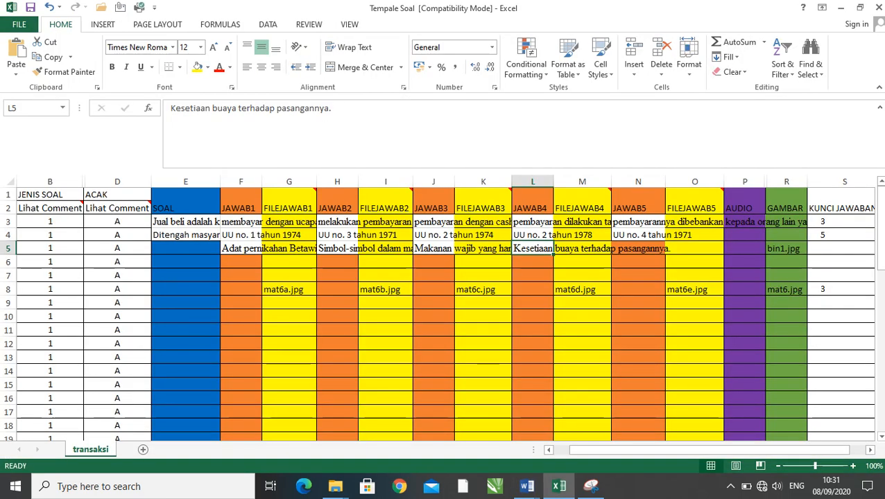
pyautogui.click(638, 248)
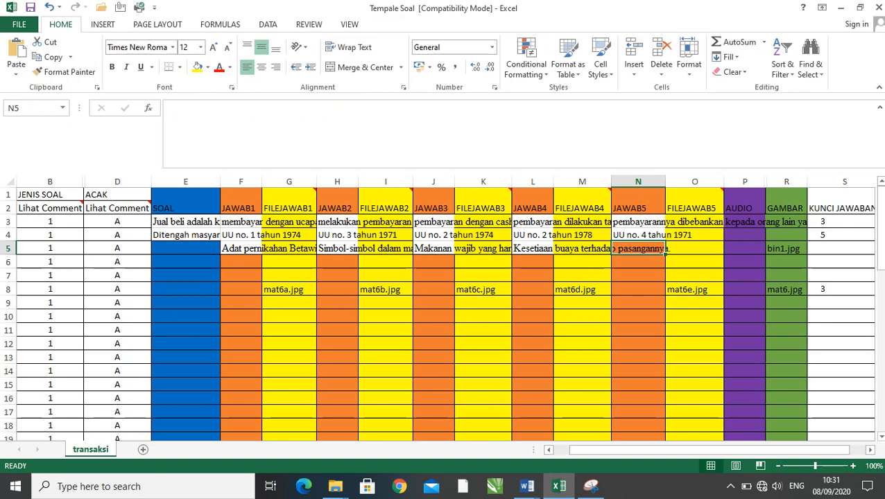
pyautogui.hotkey('ctrl', 'v')
pyautogui.click(247, 68)
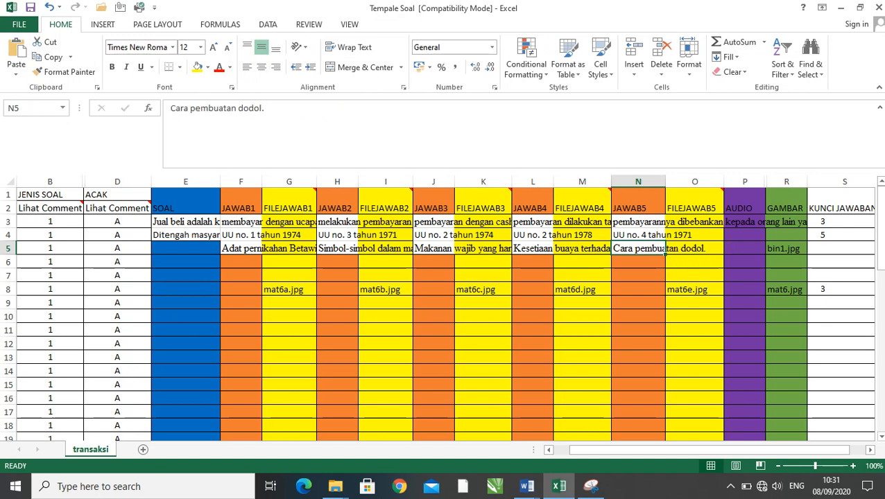
# - Enter 1 as the answer key in KUNCI JAWABAN cell S5
pyautogui.press('Right')
pyautogui.press('Right')
pyautogui.press('Right')
pyautogui.press('Right')
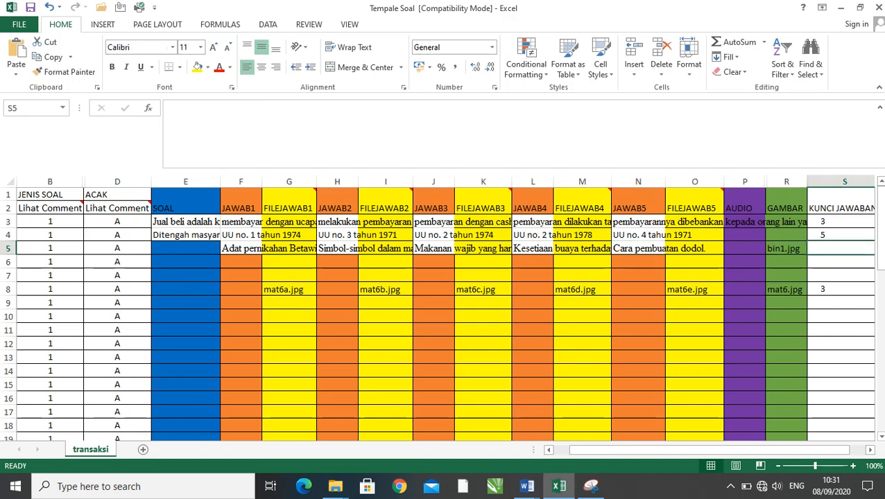
pyautogui.write('1')
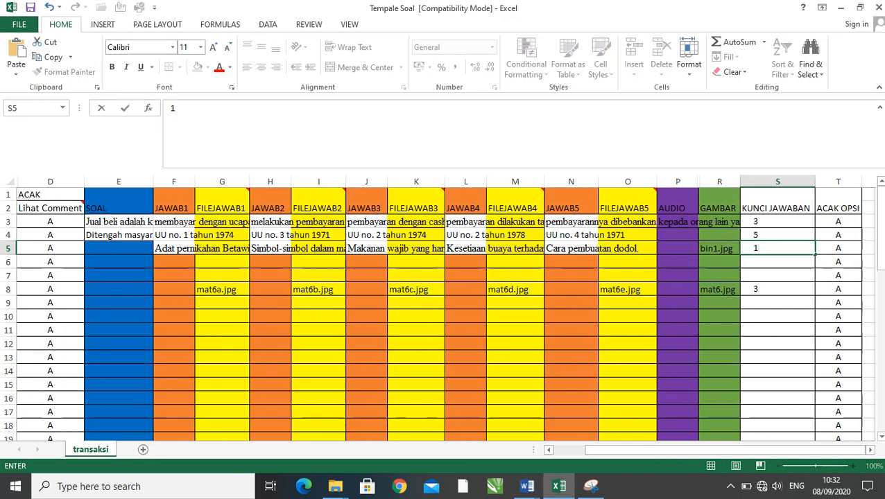
pyautogui.click(777, 303)
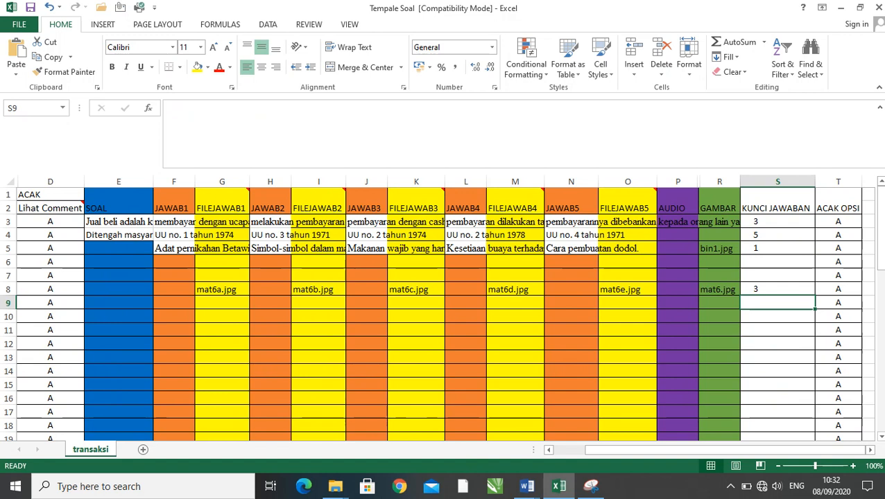
pyautogui.click(119, 248)
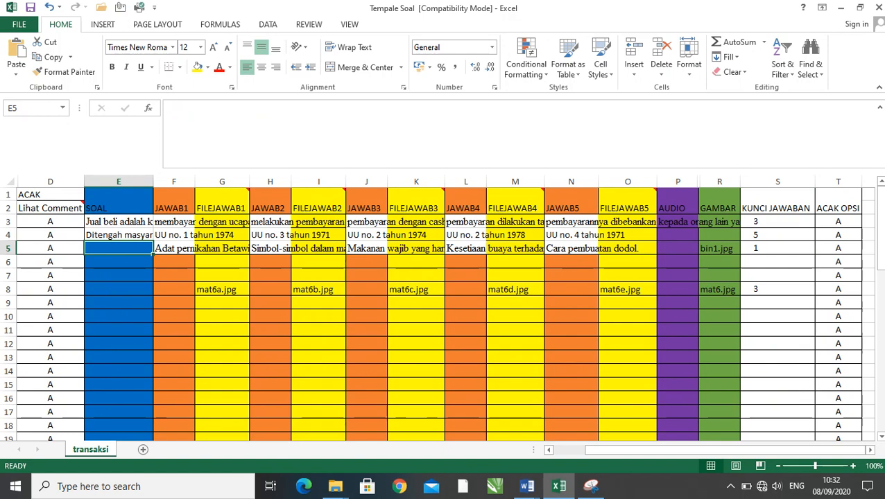
pyautogui.click(118, 235)
pyautogui.click(118, 222)
pyautogui.click(119, 262)
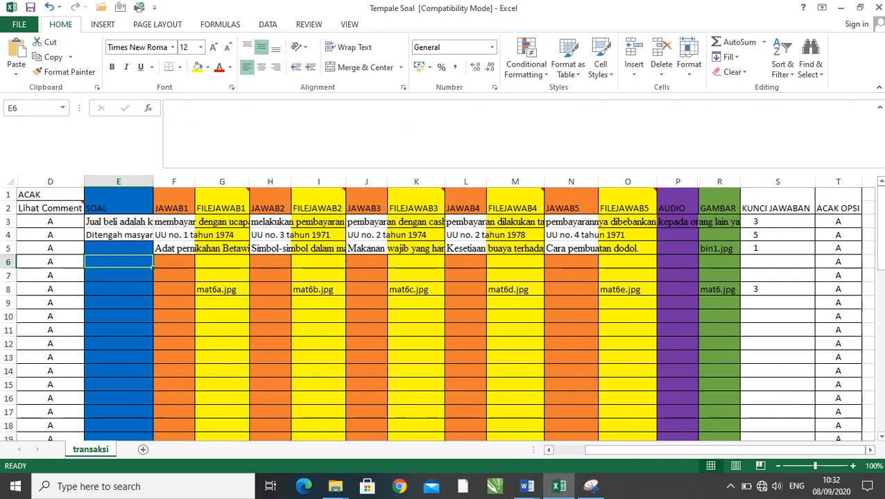
pyautogui.click(119, 275)
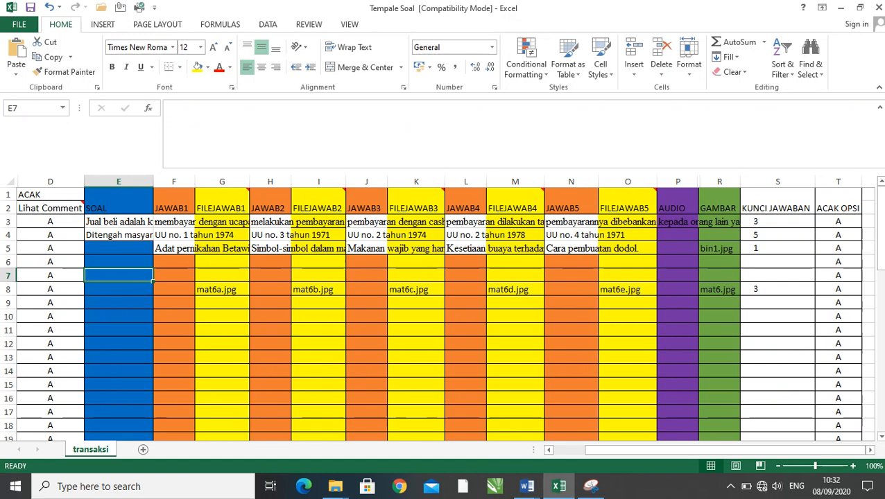
pyautogui.click(118, 262)
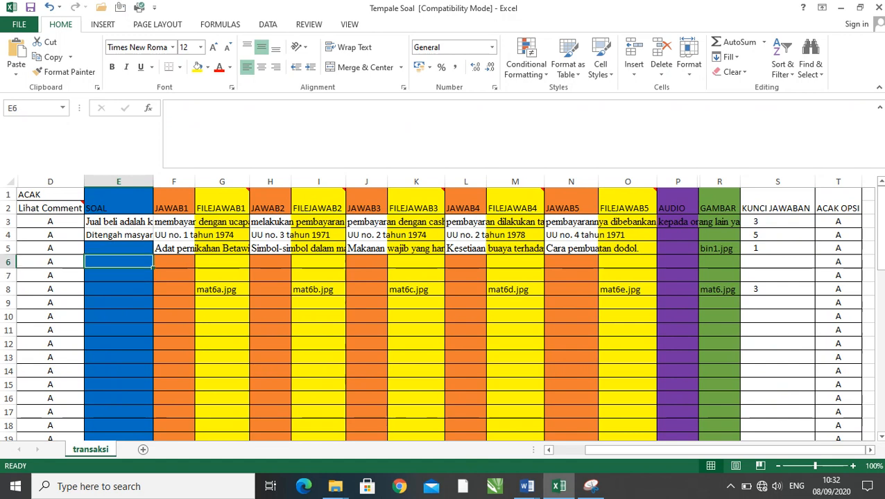
pyautogui.click(718, 262)
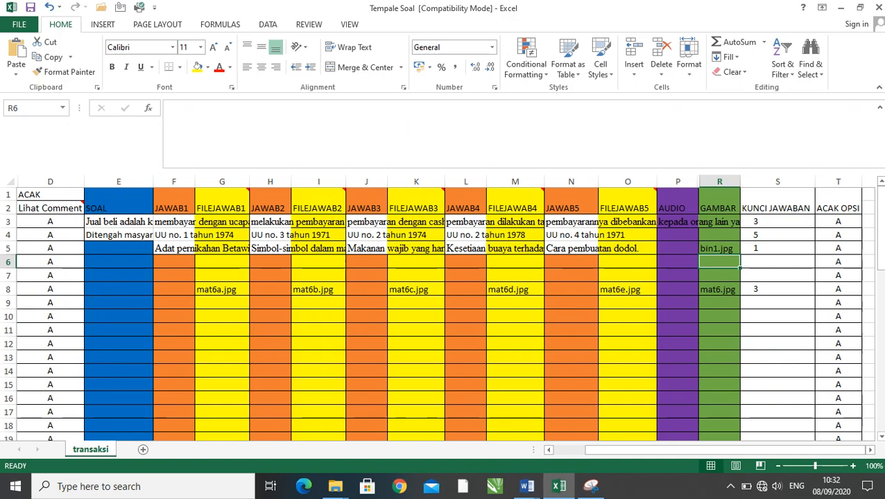
pyautogui.scroll(-1, 444, 312)
pyautogui.scroll(-1, 444, 312)
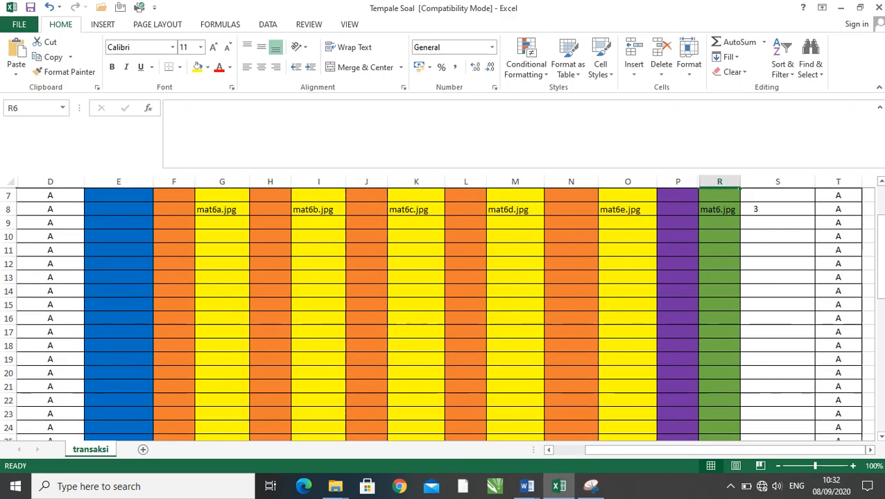
pyautogui.scroll(-4, 444, 312)
pyautogui.scroll(5, 444, 312)
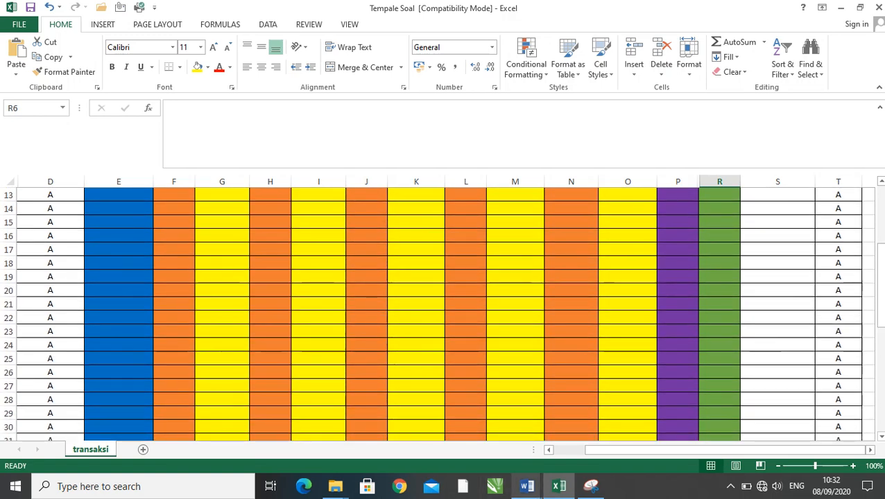
# - Compare the single-paragraph question 1 in the SOAL PG PAI MANTUL Word document with the SOAL entries in Excel cells E3 and E4
pyautogui.click(526, 486)
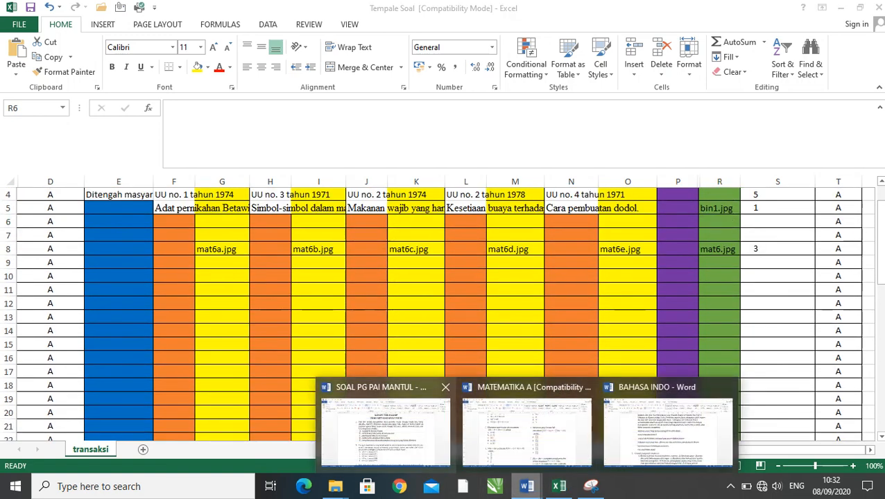
pyautogui.moveTo(385, 430)
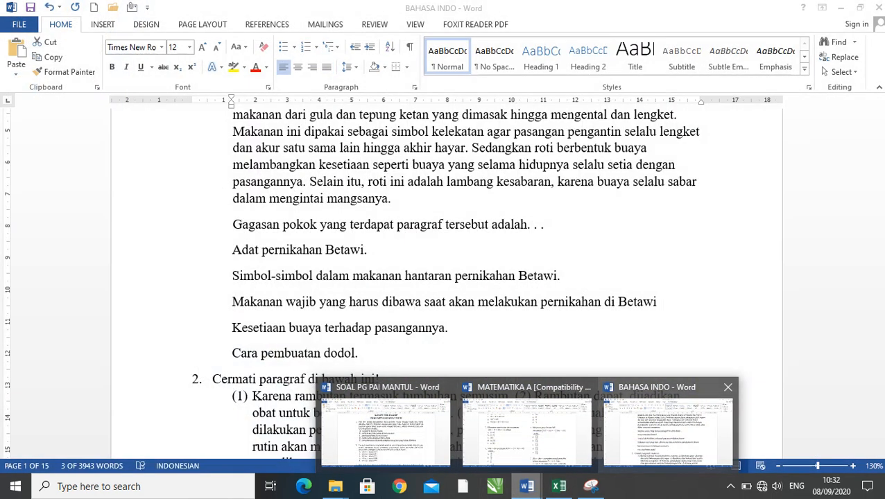
pyautogui.click(386, 427)
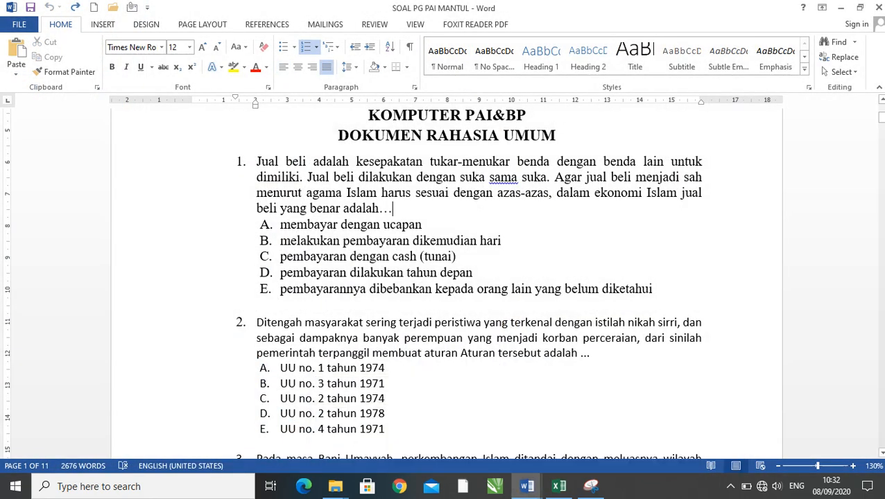
pyautogui.scroll(2, 444, 277)
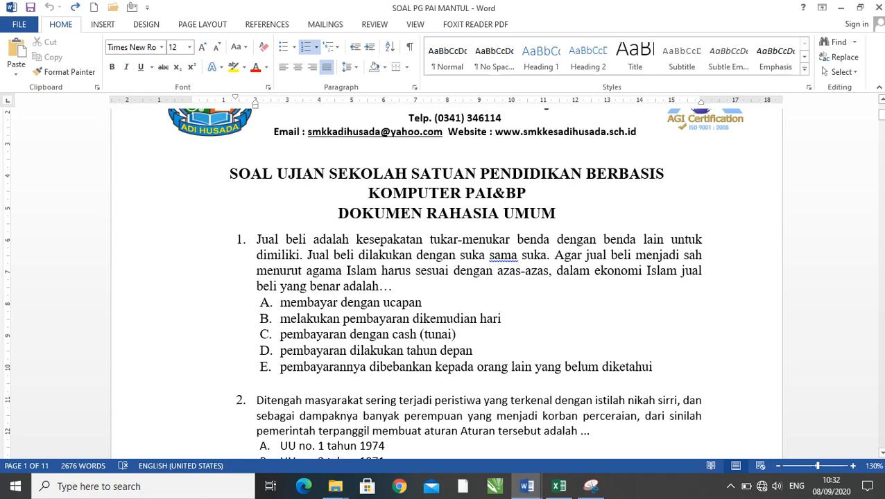
pyautogui.moveTo(257, 239); pyautogui.dragTo(394, 286)
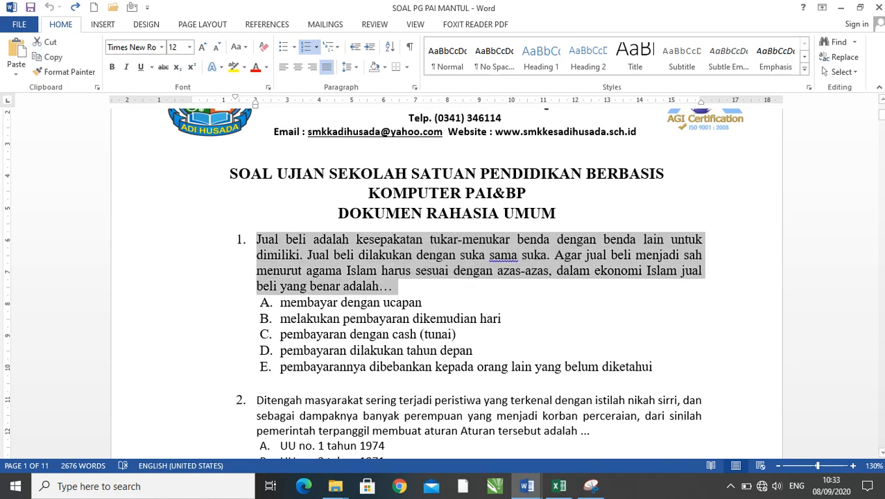
pyautogui.click(558, 486)
pyautogui.scroll(1, 444, 312)
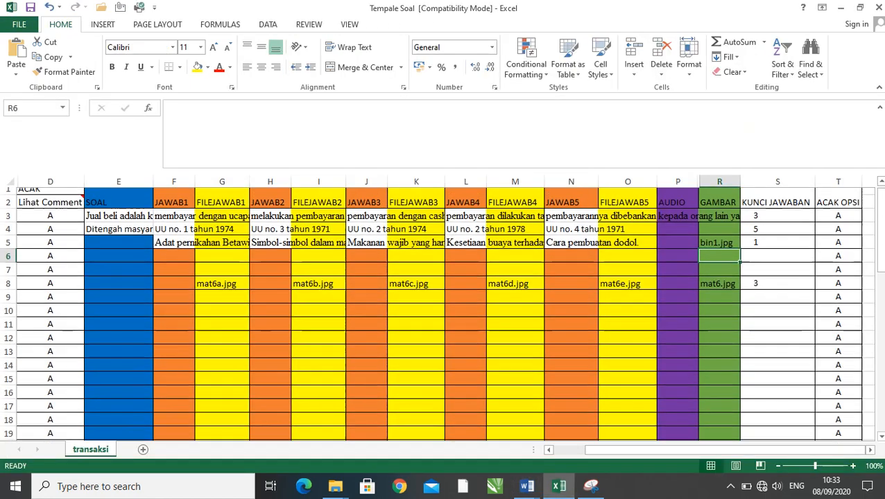
pyautogui.click(118, 222)
pyautogui.click(118, 235)
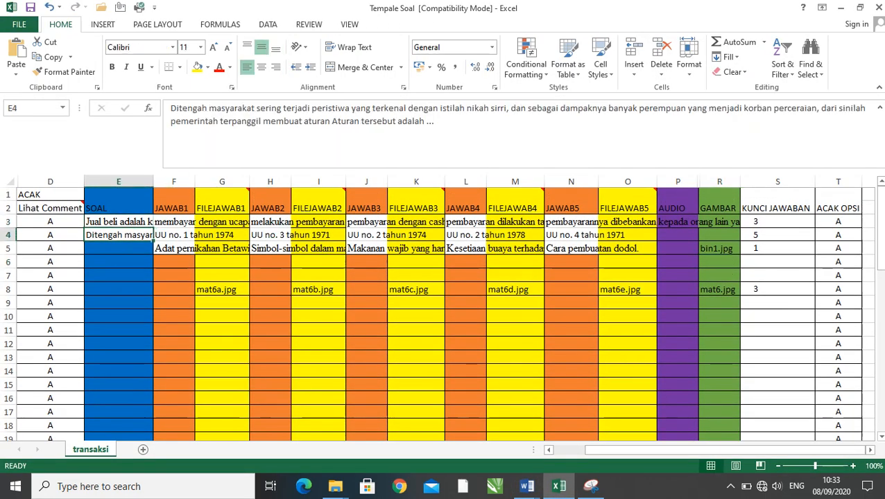
# - Switch to the BAHASA INDO Word document and examine how the paragraphs of questions 1 to 3 are laid out
pyautogui.moveTo(527, 486)
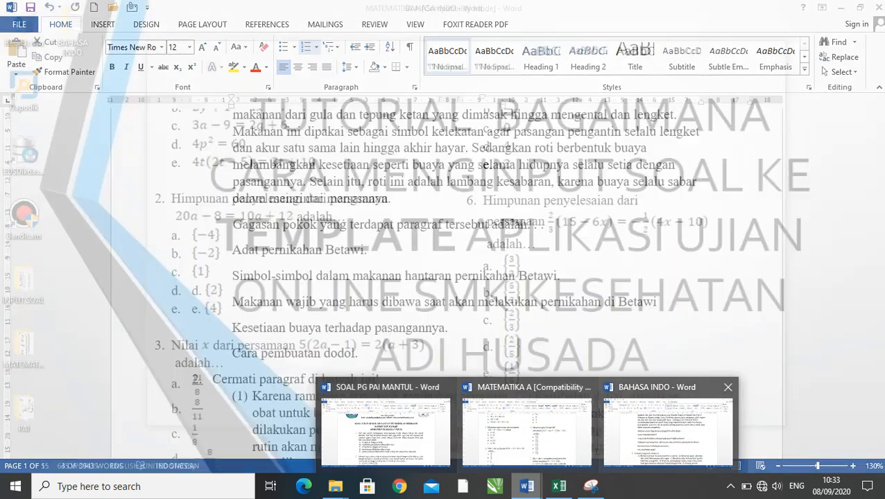
pyautogui.click(667, 430)
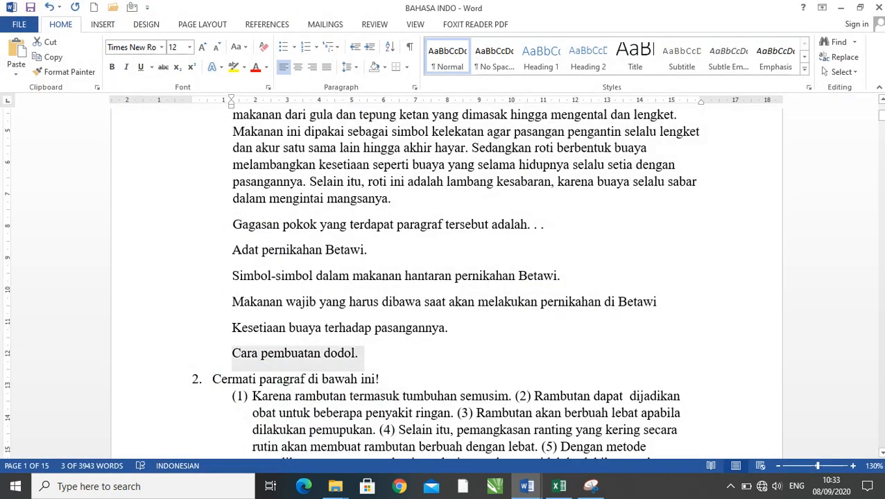
pyautogui.scroll(3, 446, 284)
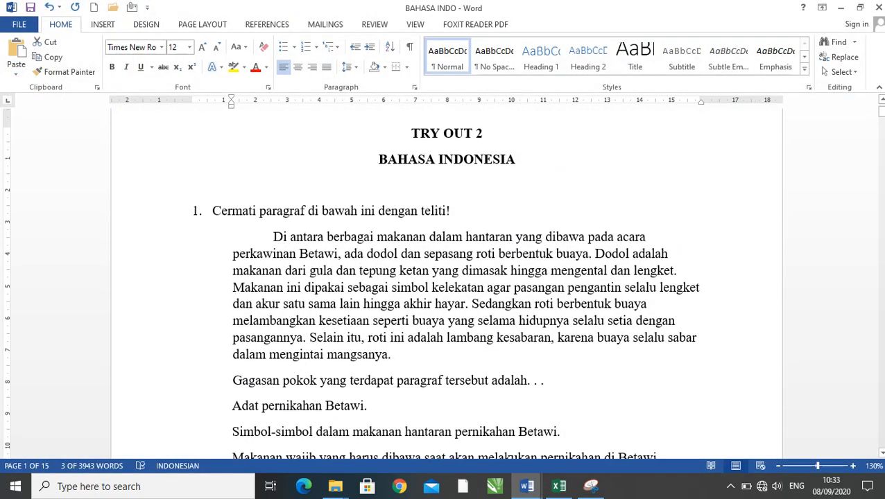
pyautogui.scroll(-6, 446, 284)
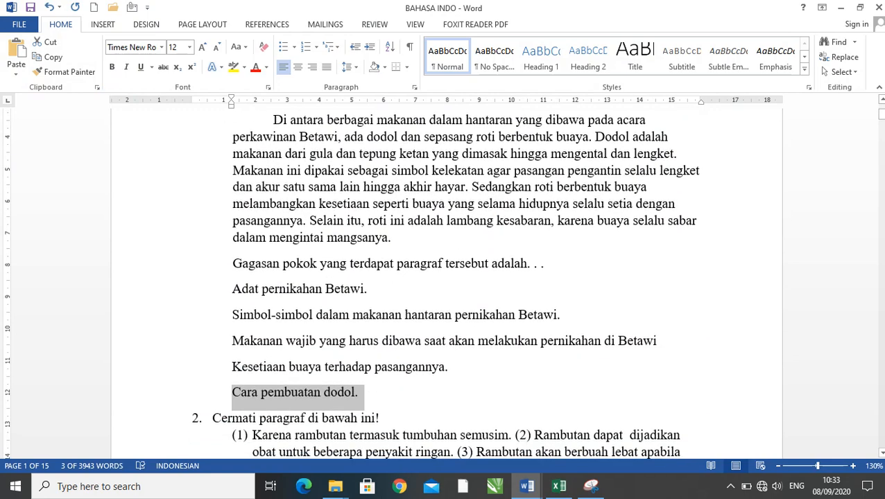
pyautogui.scroll(-1, 446, 284)
pyautogui.click(294, 354)
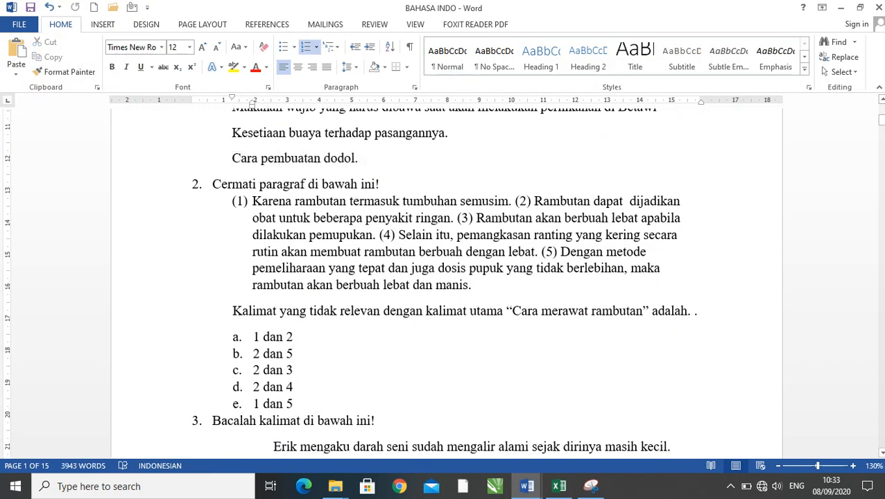
pyautogui.click(212, 185)
pyautogui.click(253, 201)
pyautogui.click(233, 311)
pyautogui.scroll(-4, 447, 283)
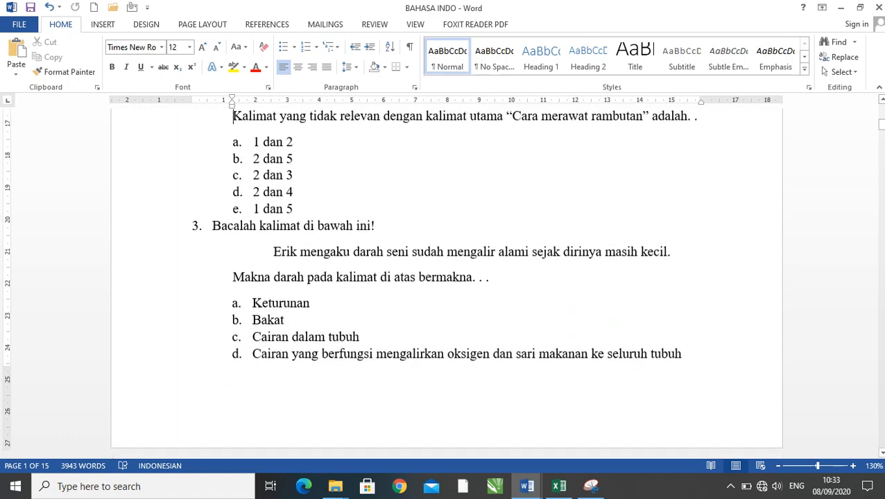
pyautogui.click(233, 277)
pyautogui.scroll(-5, 446, 283)
pyautogui.scroll(-1, 447, 291)
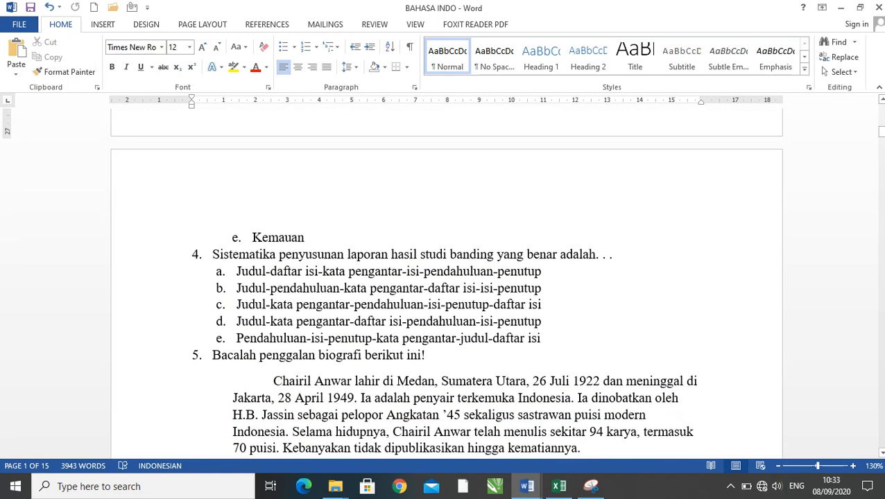
# - Select the one-sentence text of question 4 in BAHASA INDO and check its target SOAL cell E6 in Excel
pyautogui.scroll(-1, 446, 291)
pyautogui.click(213, 216)
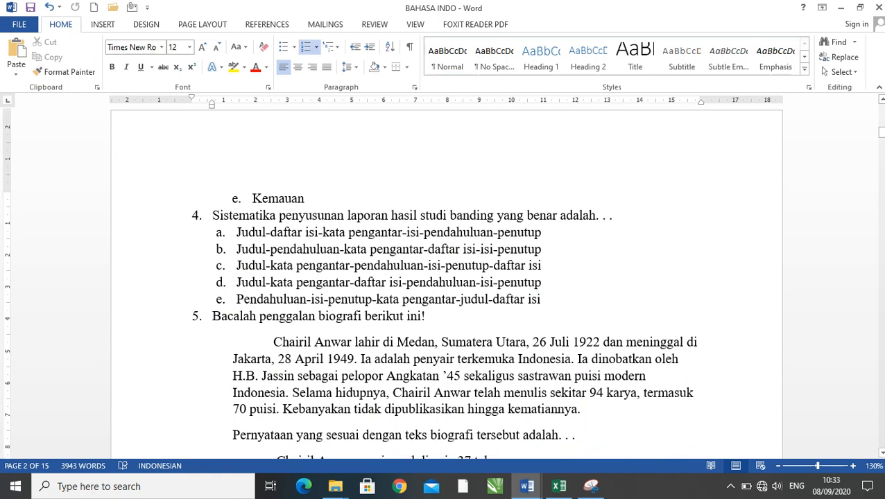
pyautogui.moveTo(614, 216); pyautogui.dragTo(212, 215)
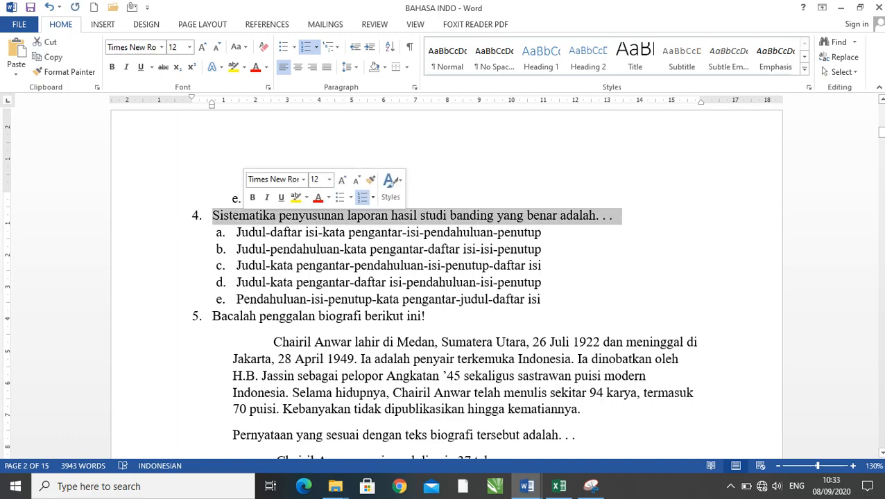
pyautogui.click(559, 486)
pyautogui.click(118, 261)
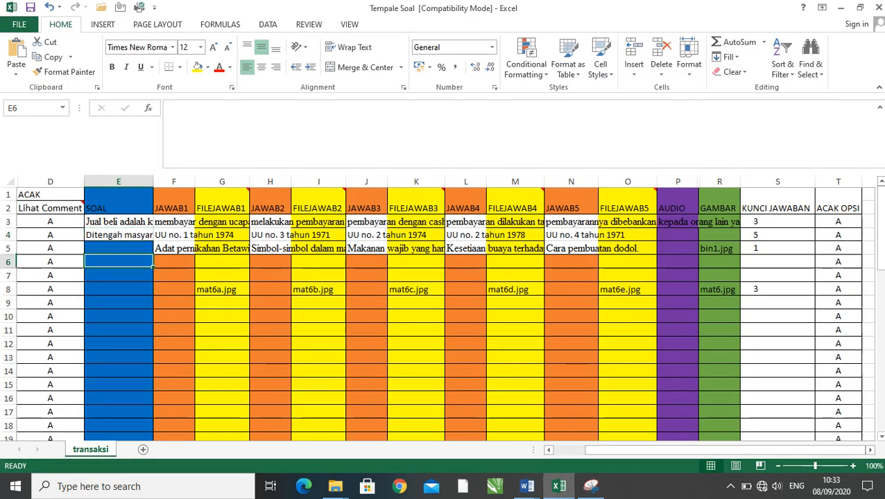
pyautogui.click(335, 486)
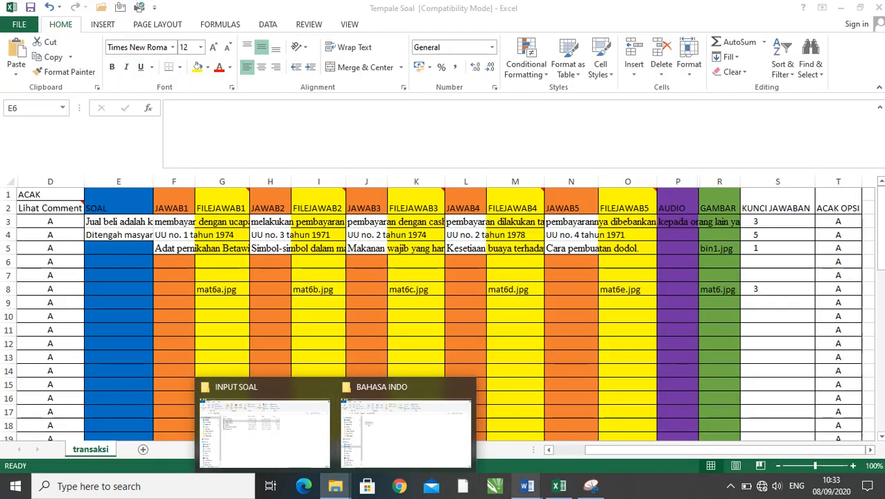
# - Return to the BAHASA INDO Word document and examine the reading passages and prompts of questions 5 and 6
pyautogui.moveTo(527, 486)
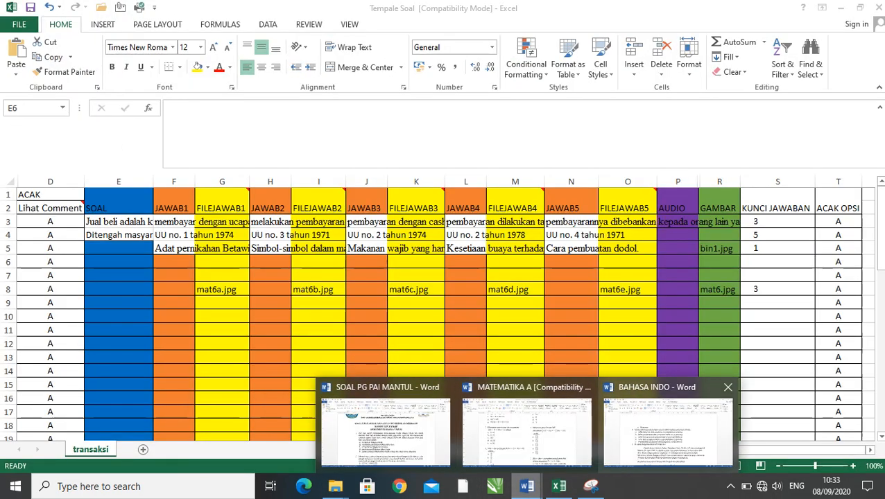
pyautogui.click(662, 426)
pyautogui.scroll(-3, 444, 278)
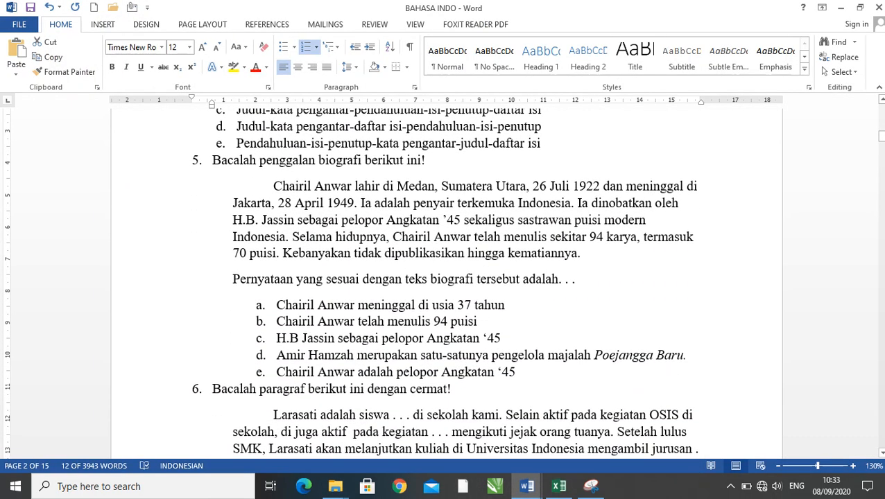
pyautogui.click(273, 187)
pyautogui.click(234, 253)
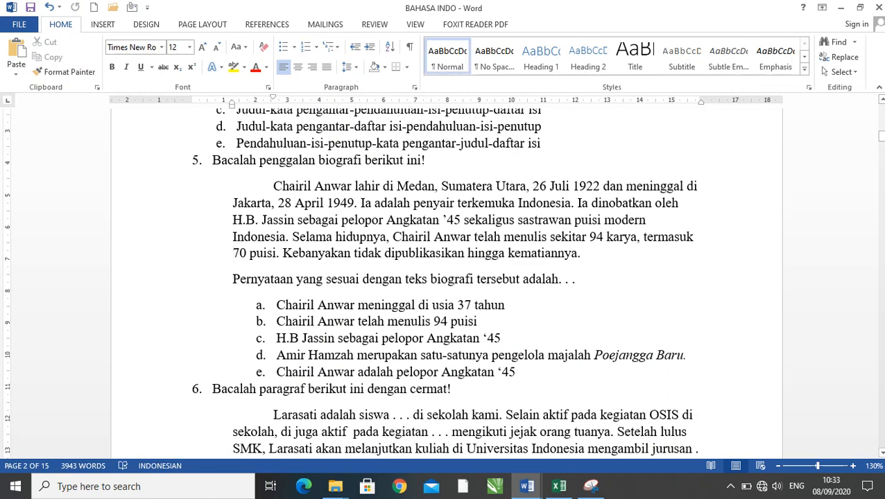
pyautogui.scroll(-2, 443, 277)
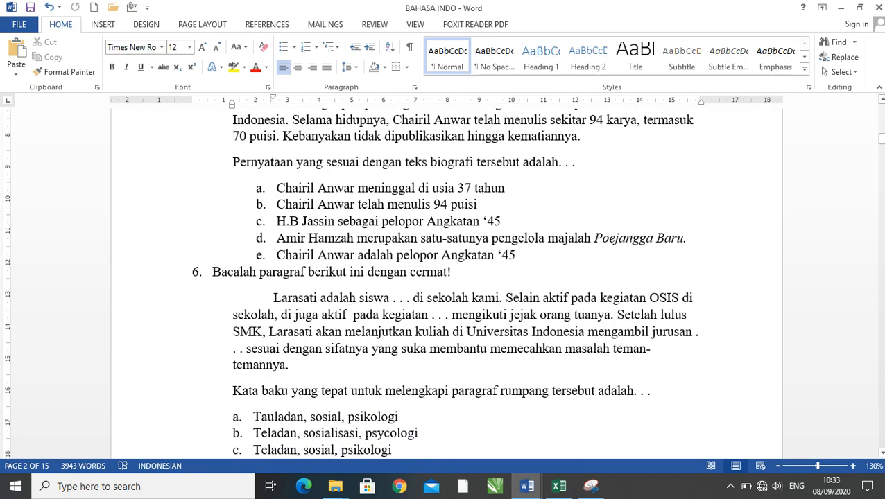
pyautogui.scroll(-3, 443, 277)
pyautogui.scroll(1, 444, 277)
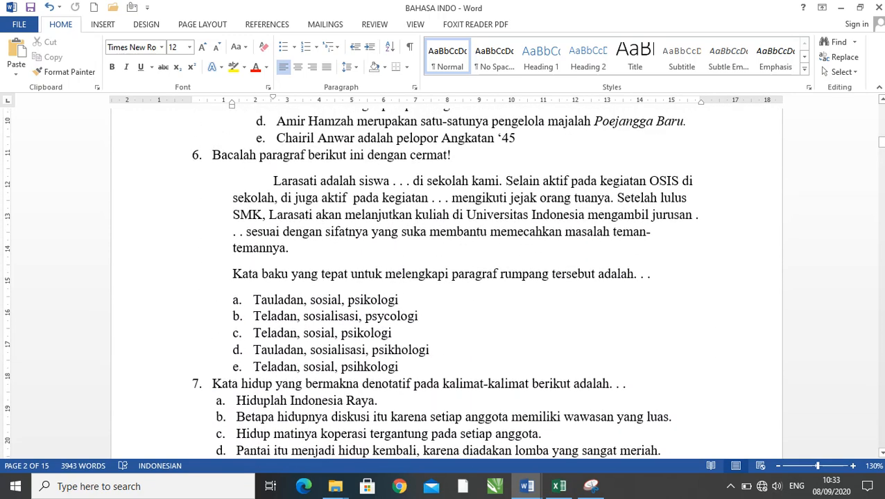
# - Examine the layout of questions 7 to 14 in BAHASA INDO, including the crime-figures table of question 11
pyautogui.scroll(-3, 444, 277)
pyautogui.scroll(-5, 443, 277)
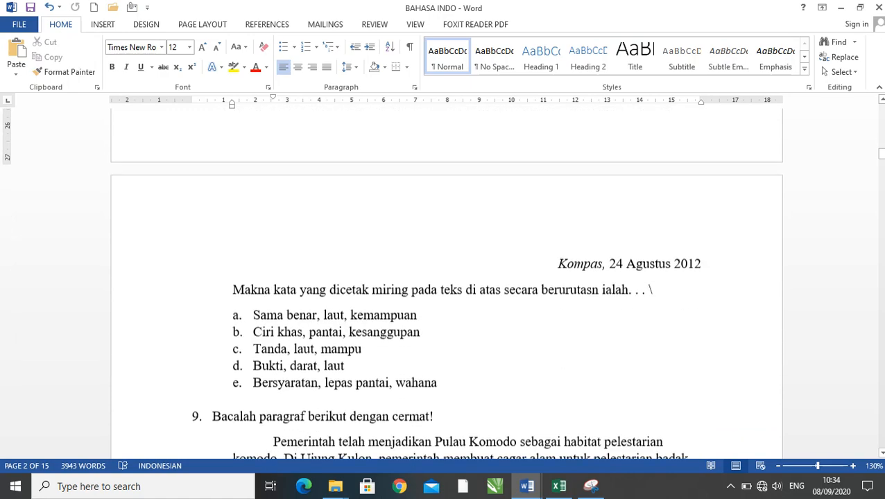
pyautogui.scroll(2, 444, 277)
pyautogui.scroll(3, 443, 278)
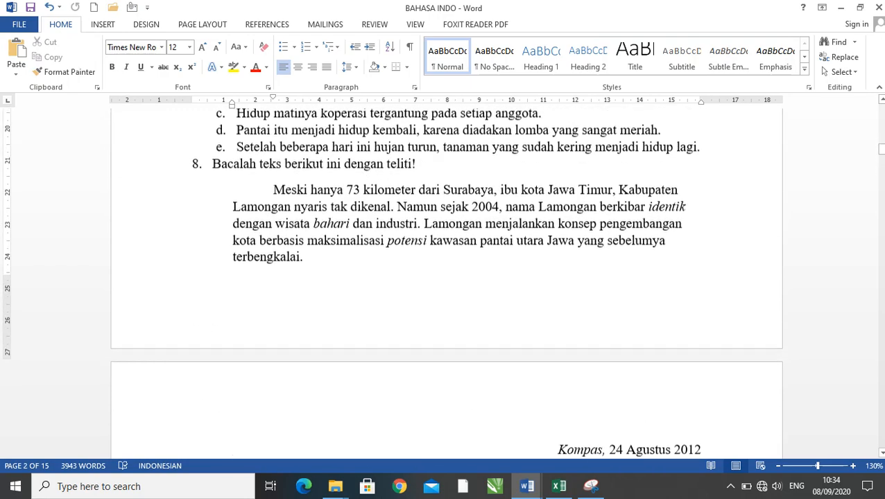
pyautogui.scroll(-6, 443, 277)
pyautogui.scroll(-1, 443, 277)
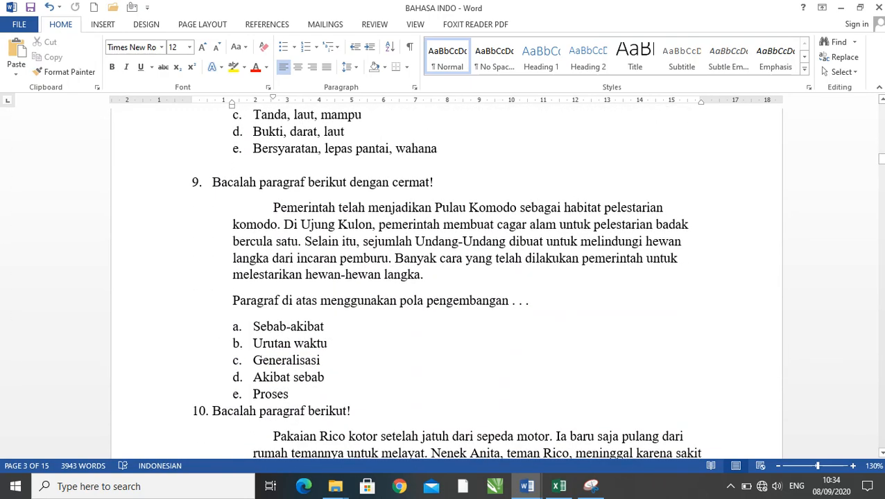
pyautogui.scroll(-8, 444, 277)
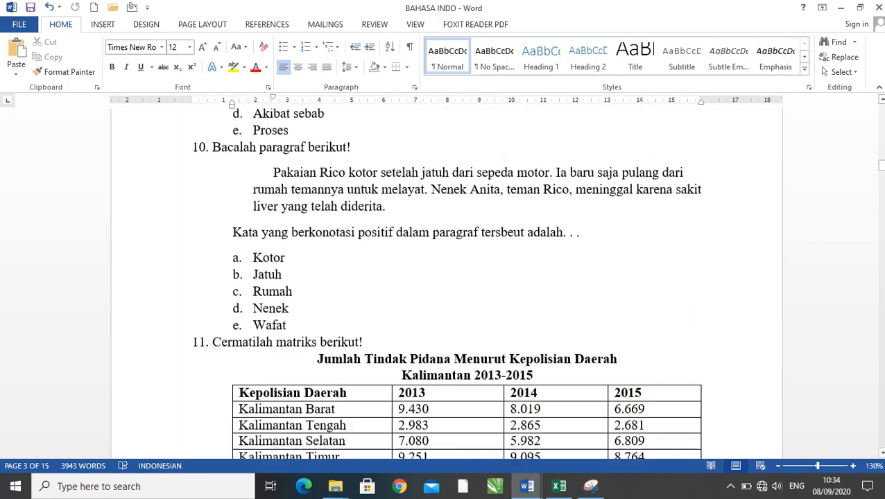
pyautogui.scroll(-3, 443, 278)
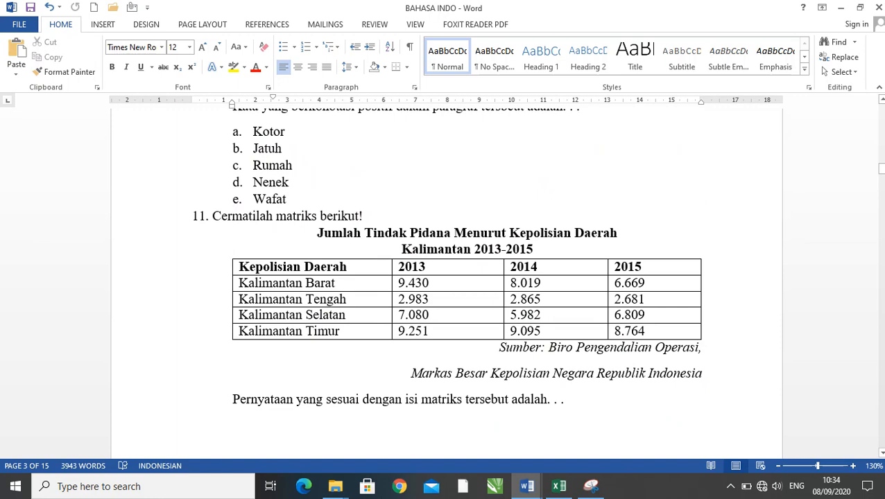
pyautogui.scroll(-10, 446, 298)
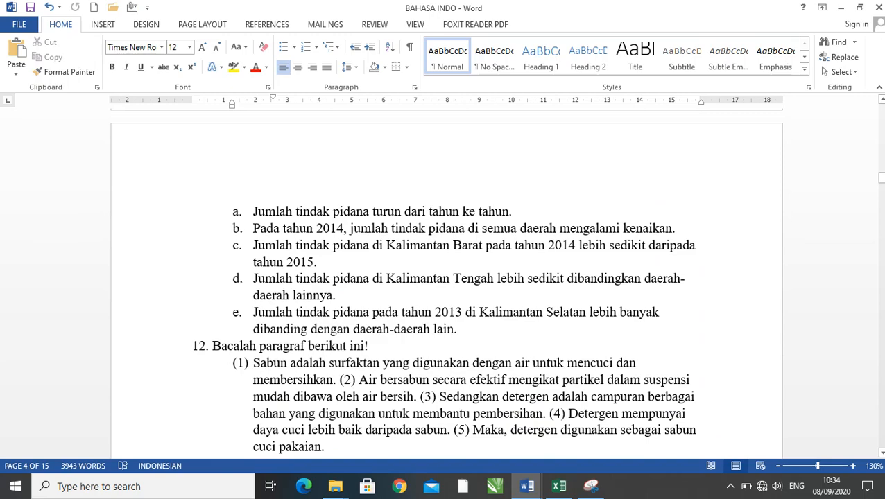
pyautogui.scroll(-14, 446, 277)
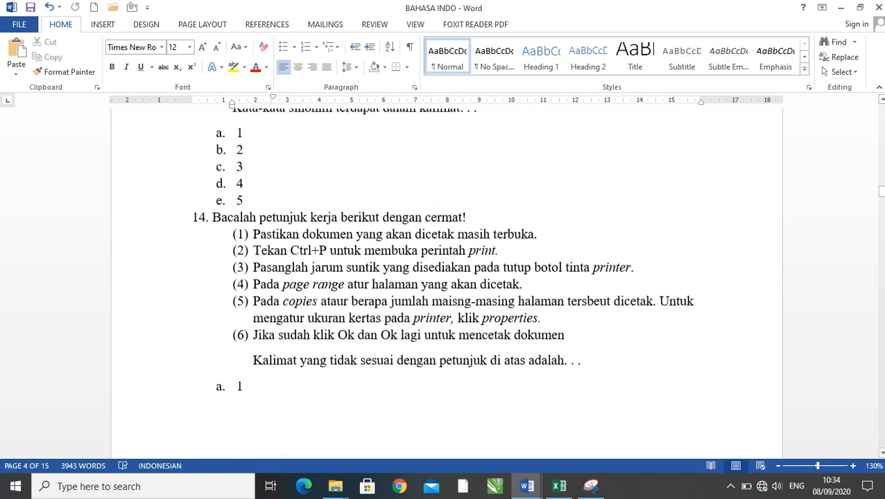
# - Examine the paragraph layout of questions 15 and 16 in BAHASA INDO
pyautogui.scroll(-6, 445, 277)
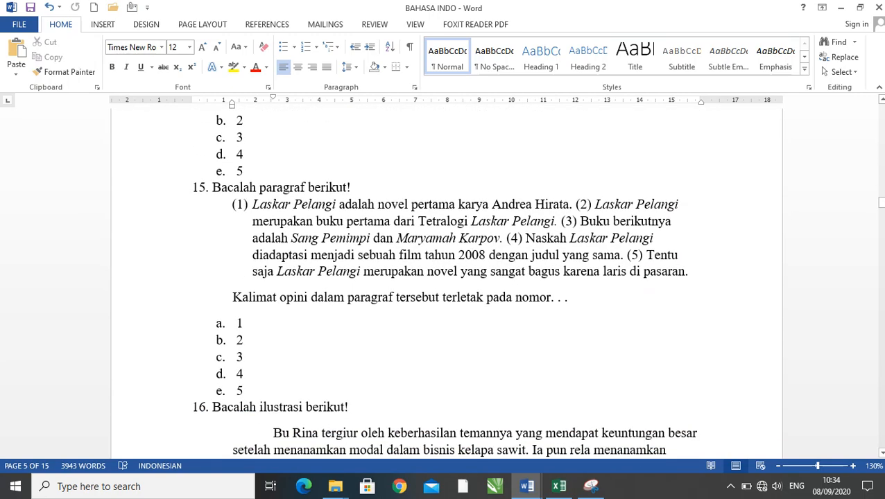
pyautogui.scroll(-5, 446, 278)
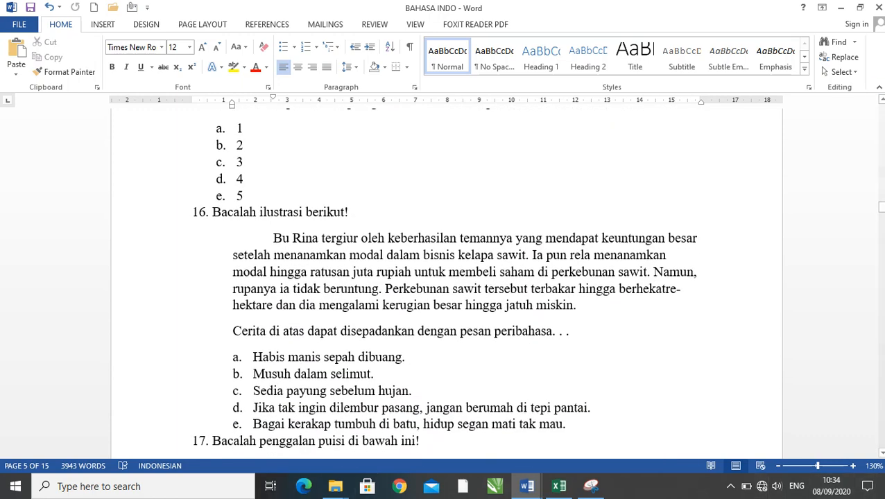
pyautogui.scroll(5, 445, 277)
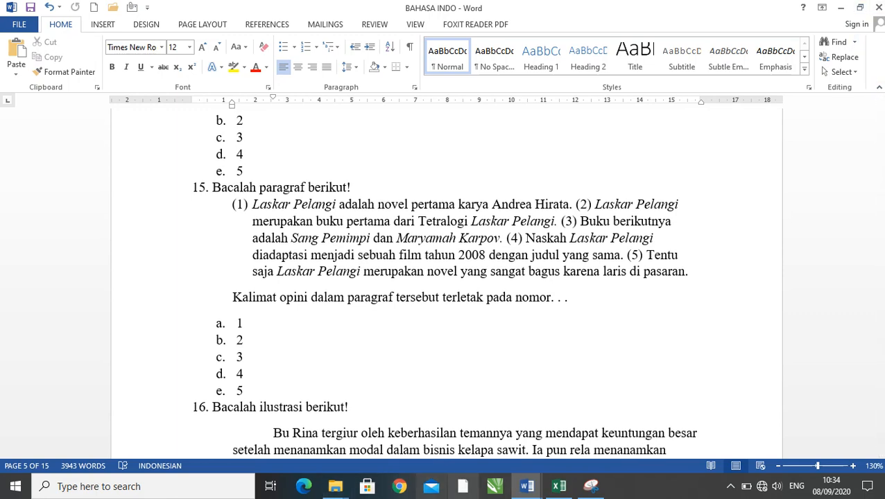
# - Switch to the Tempale Soal workbook in Excel and examine the rows through question 40, checking SOAL cell E37 of question 35
pyautogui.moveTo(559, 486)
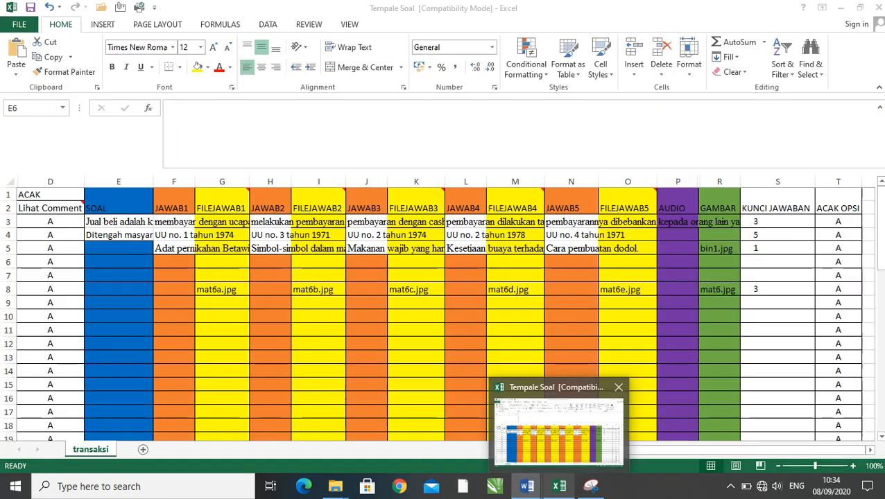
pyautogui.click(558, 426)
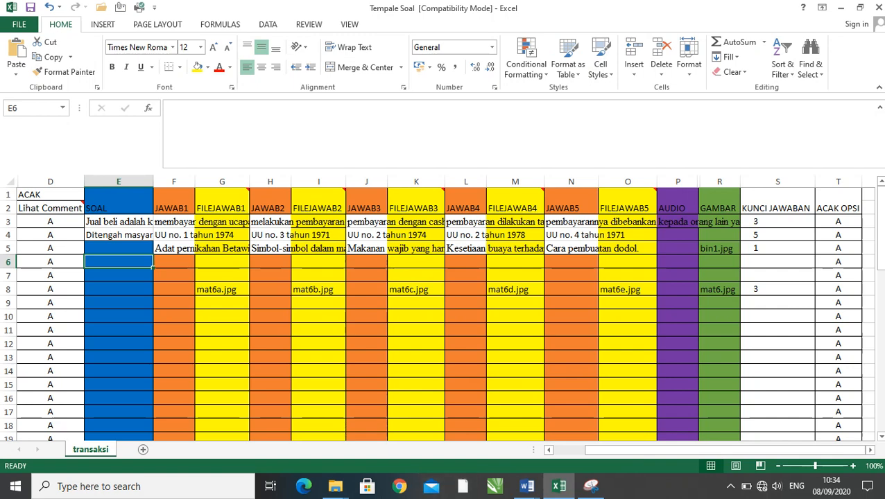
pyautogui.scroll(-6, 441, 312)
pyautogui.scroll(-4, 441, 312)
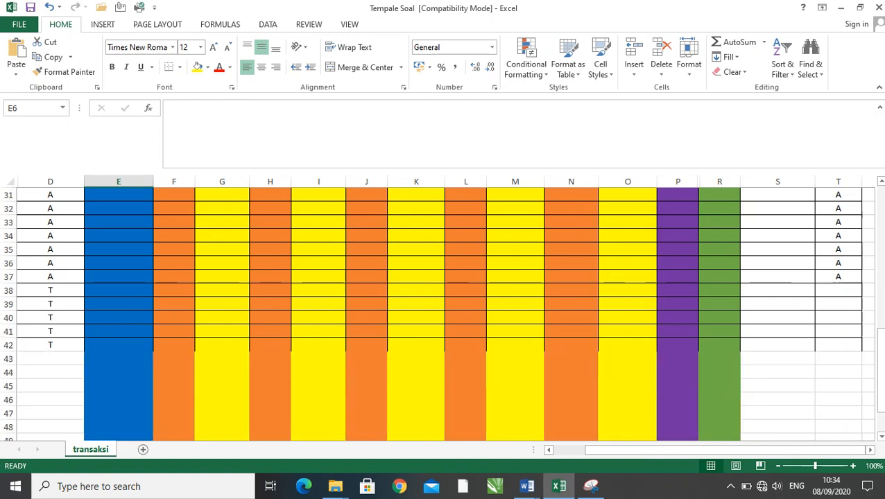
pyautogui.scroll(2, 441, 312)
pyautogui.scroll(8, 441, 312)
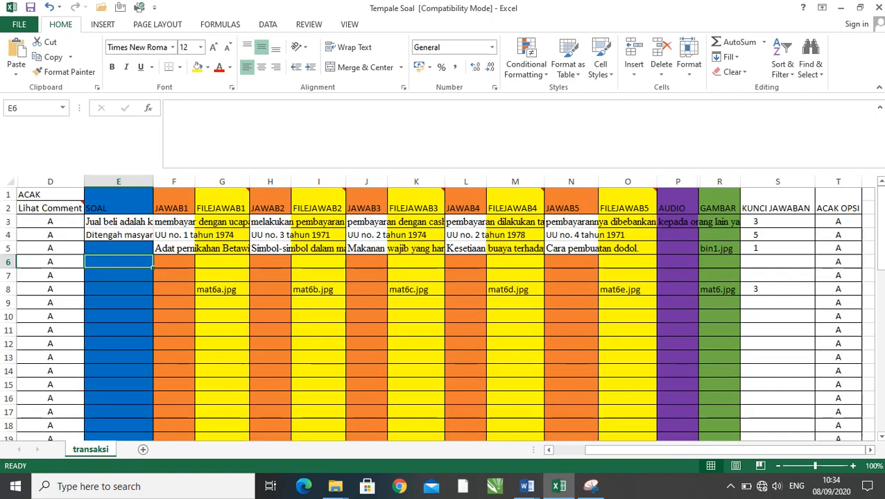
pyautogui.scroll(-4, 441, 312)
pyautogui.scroll(-5, 440, 312)
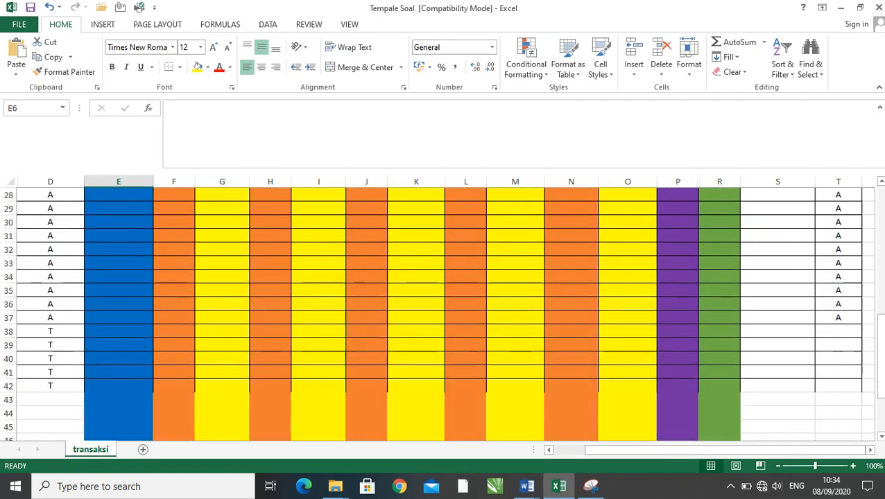
pyautogui.moveTo(659, 450); pyautogui.dragTo(626, 450)
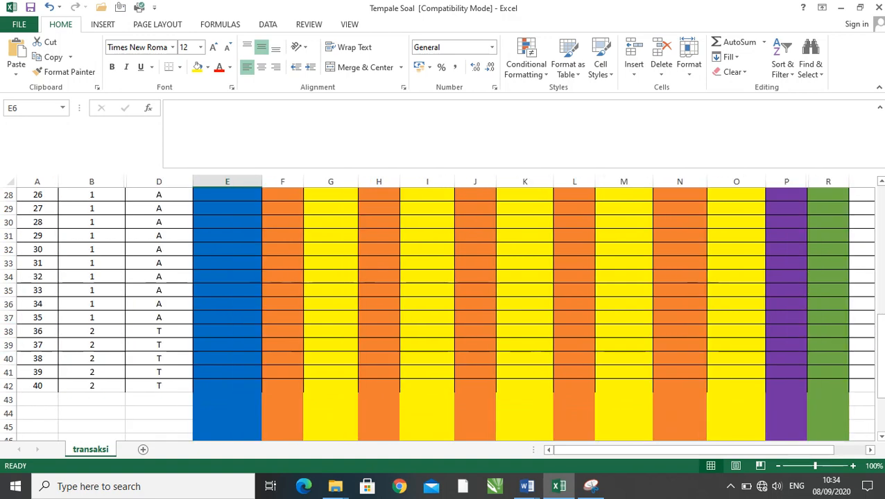
pyautogui.click(8, 317)
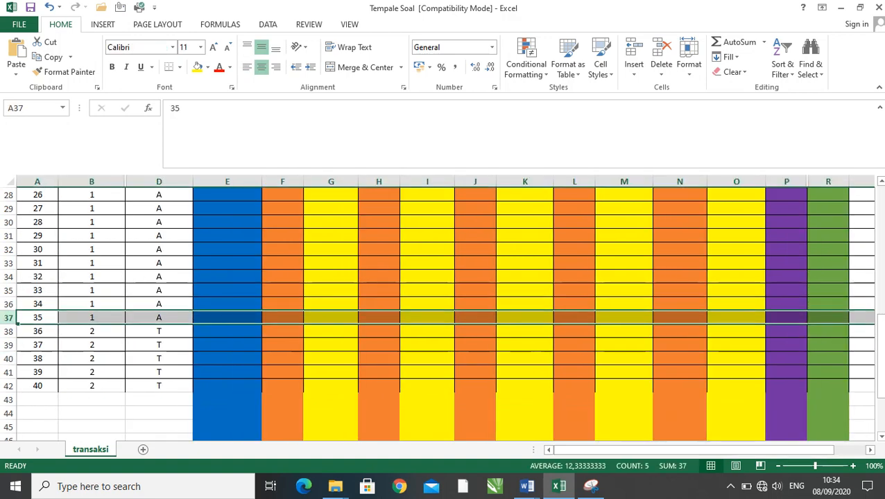
pyautogui.click(227, 318)
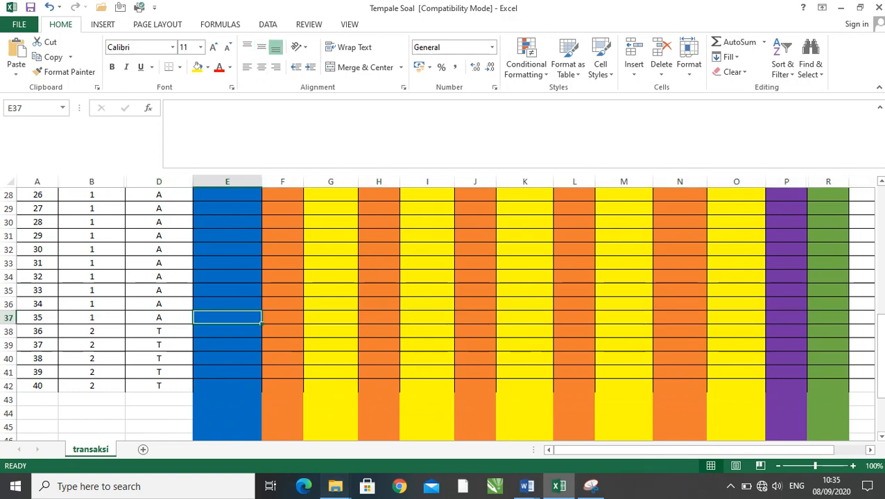
# - Look through the ends of the BAHASA INDO and SOAL PG PAI MANTUL Word documents for essay questions
pyautogui.moveTo(335, 486)
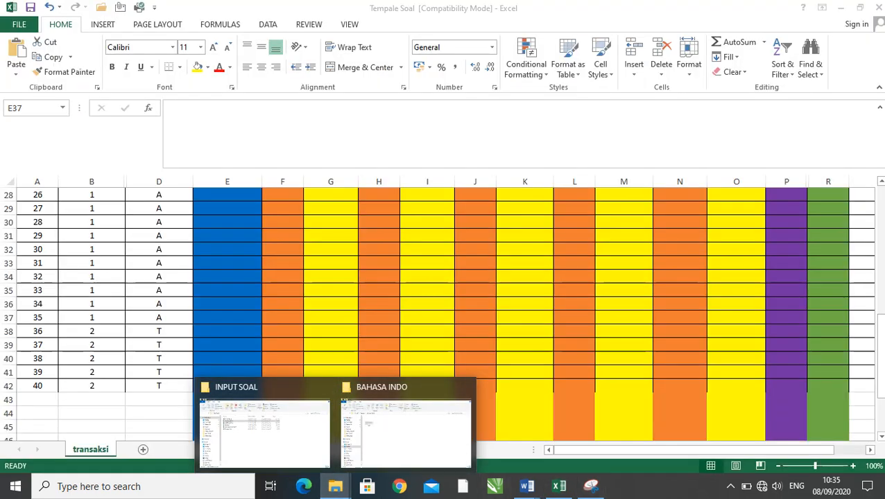
pyautogui.moveTo(527, 486)
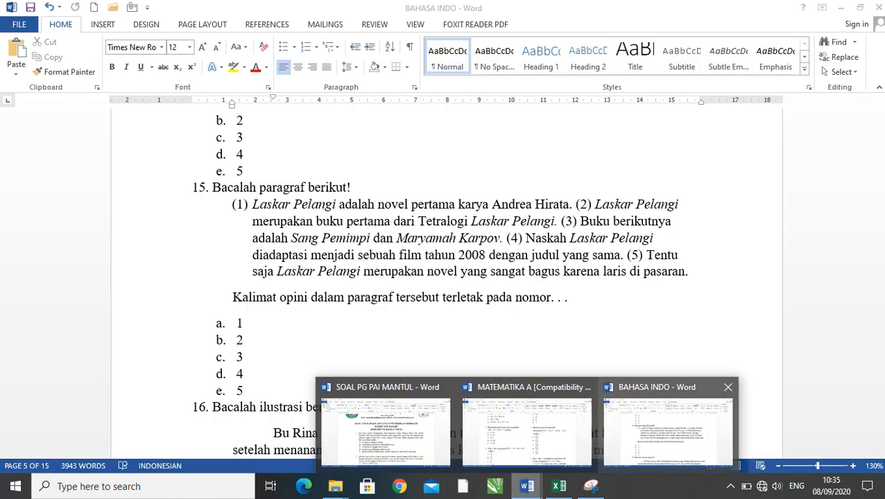
pyautogui.click(668, 431)
pyautogui.moveTo(881, 201); pyautogui.dragTo(881, 436)
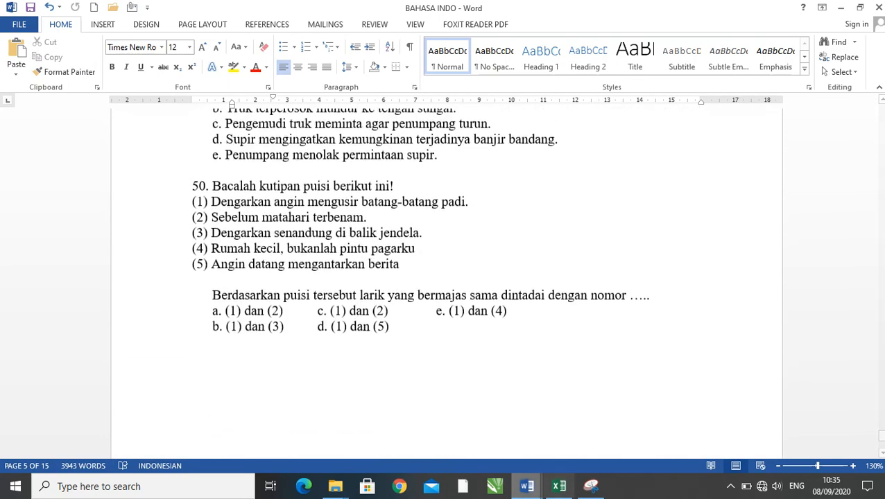
pyautogui.moveTo(526, 486)
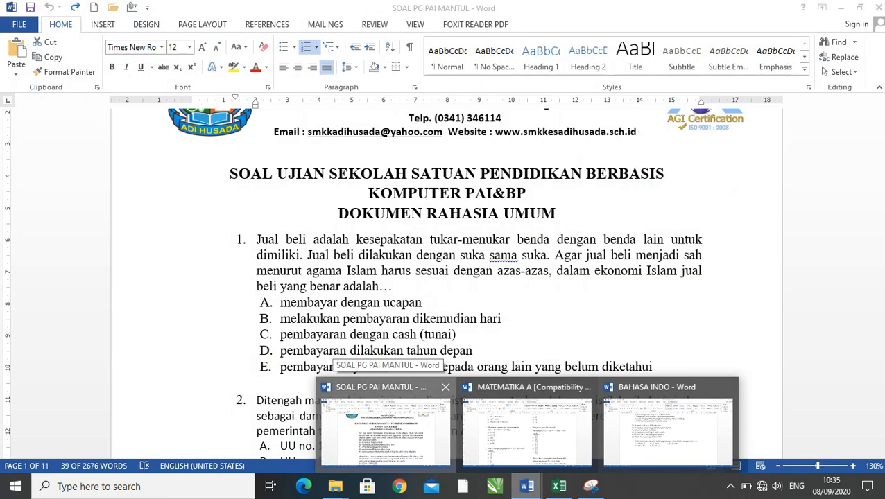
pyautogui.click(383, 424)
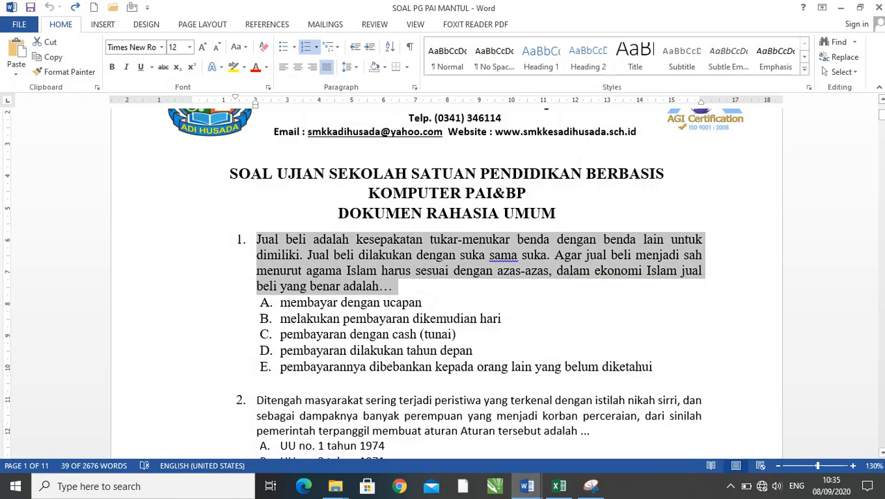
pyautogui.moveTo(881, 115); pyautogui.dragTo(880, 451)
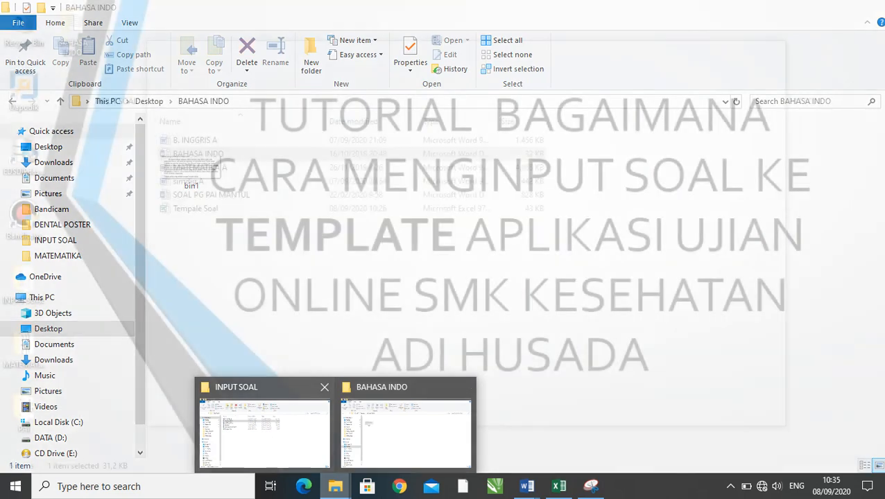
# - Open the simdig A document from the INPUT SOAL folder and go to its ESAI section
pyautogui.click(265, 433)
pyautogui.click(347, 312)
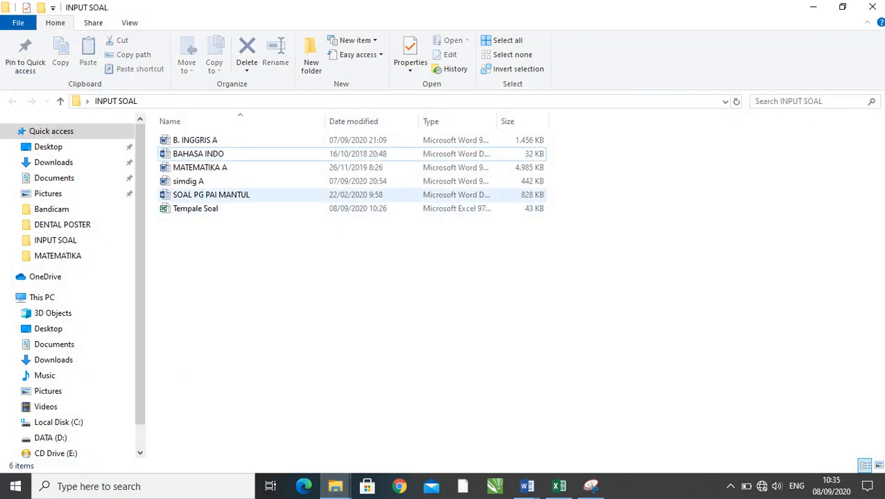
pyautogui.doubleClick(201, 181)
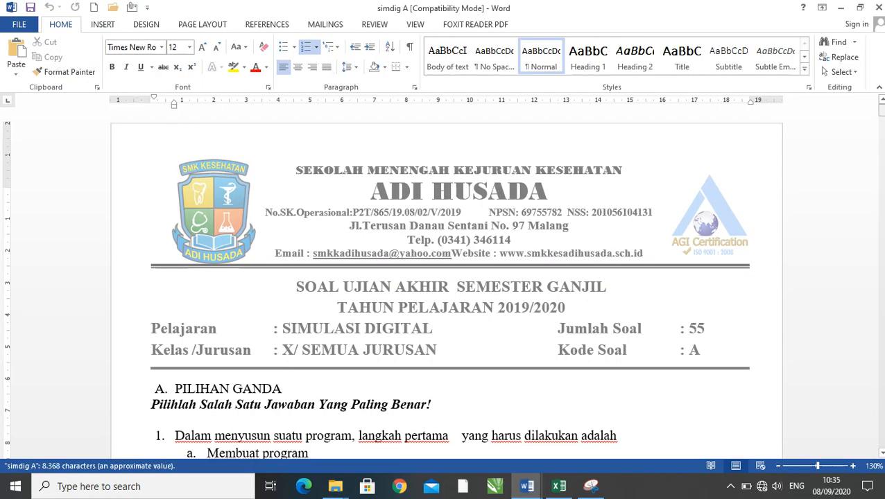
pyautogui.moveTo(880, 135); pyautogui.dragTo(880, 426)
pyautogui.scroll(2, 446, 283)
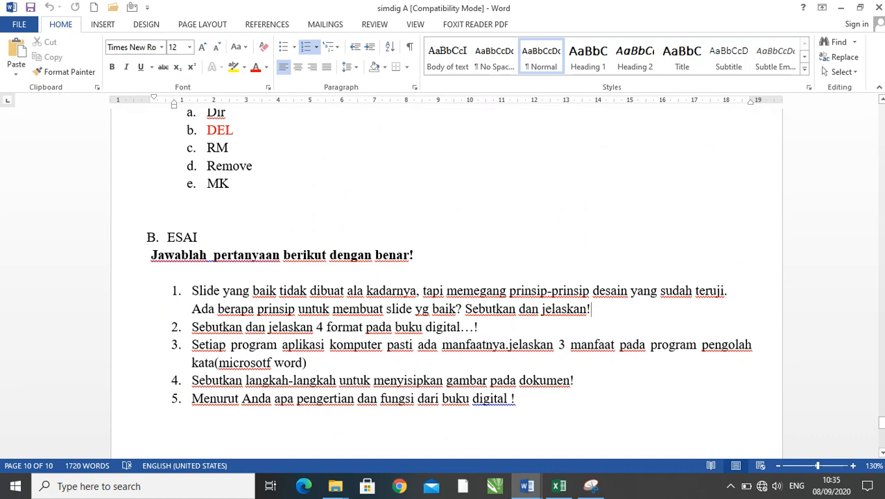
# - Remove the automatic numbering from the five essay questions in the ESAI section of simdig A
pyautogui.moveTo(590, 308); pyautogui.dragTo(191, 292)
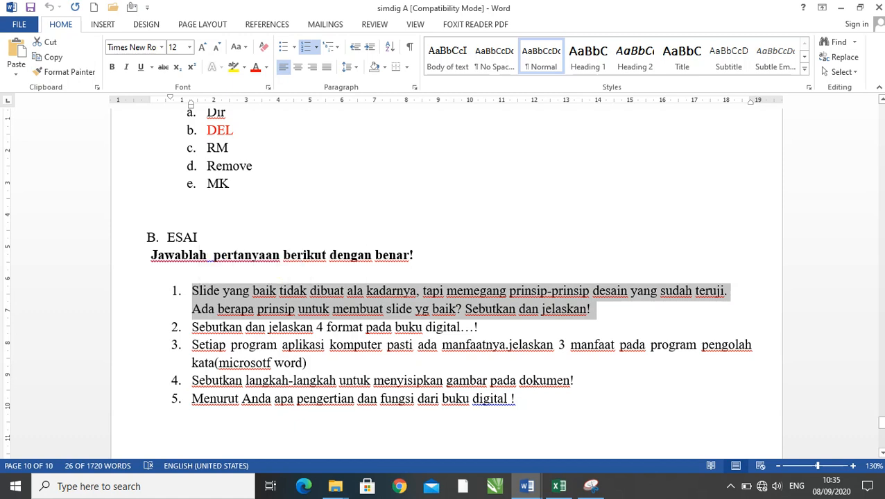
pyautogui.moveTo(515, 399); pyautogui.dragTo(192, 291)
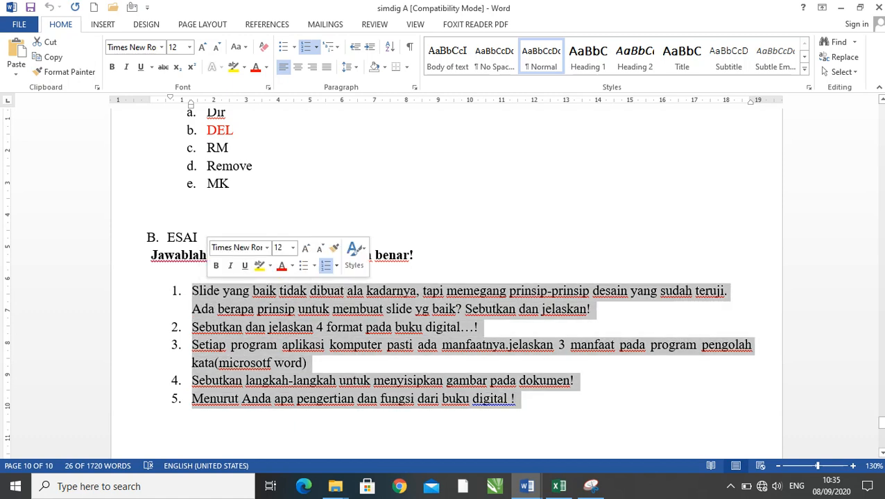
pyautogui.click(316, 46)
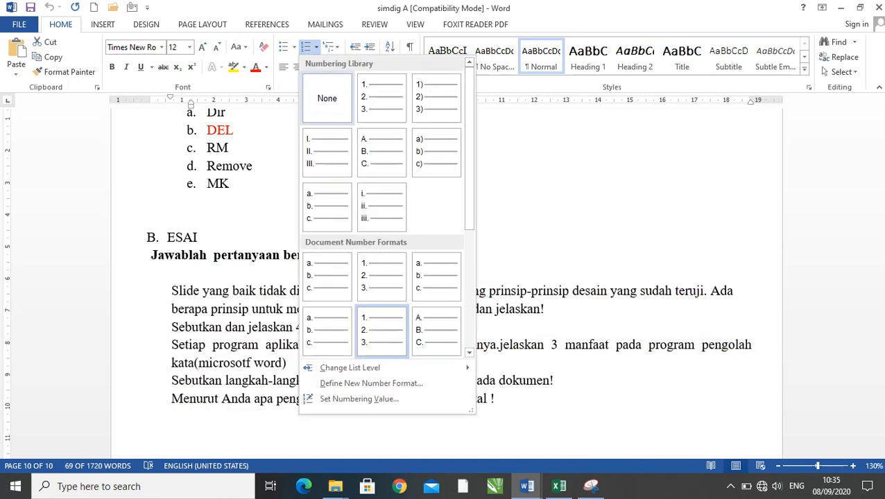
pyautogui.click(330, 118)
pyautogui.click(500, 399)
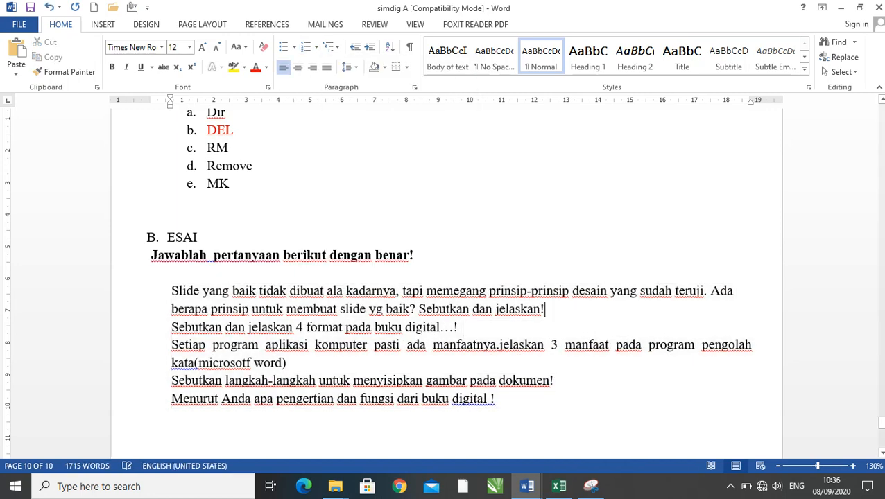
# - Copy the first essay question from simdig A into SOAL cell E38 of Tempale Soal and clear its indented left alignment
pyautogui.moveTo(545, 310); pyautogui.dragTo(172, 291)
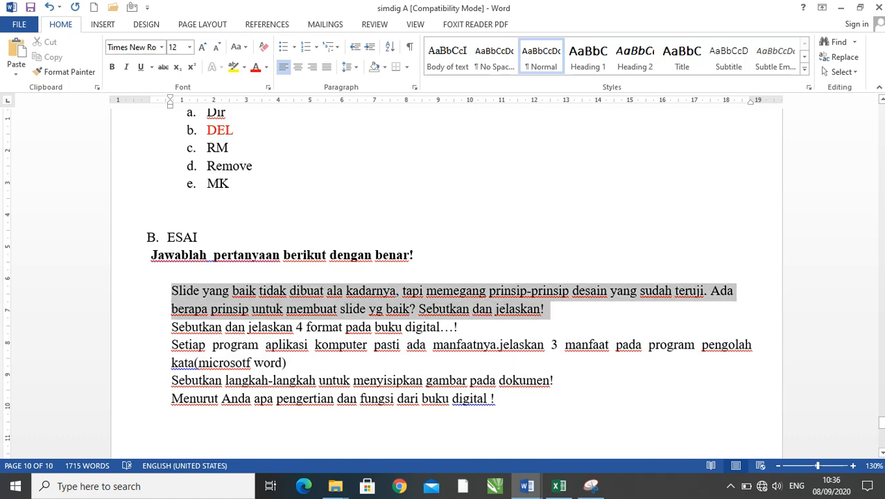
pyautogui.rightClick(182, 290)
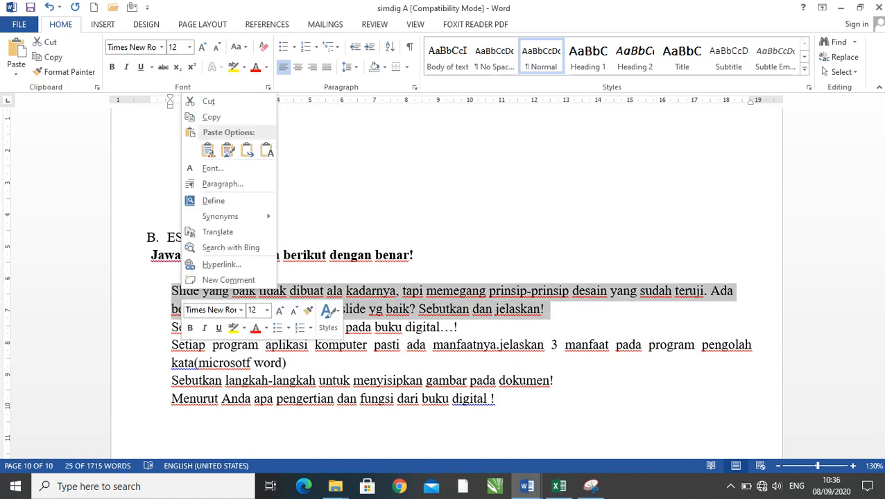
pyautogui.click(211, 116)
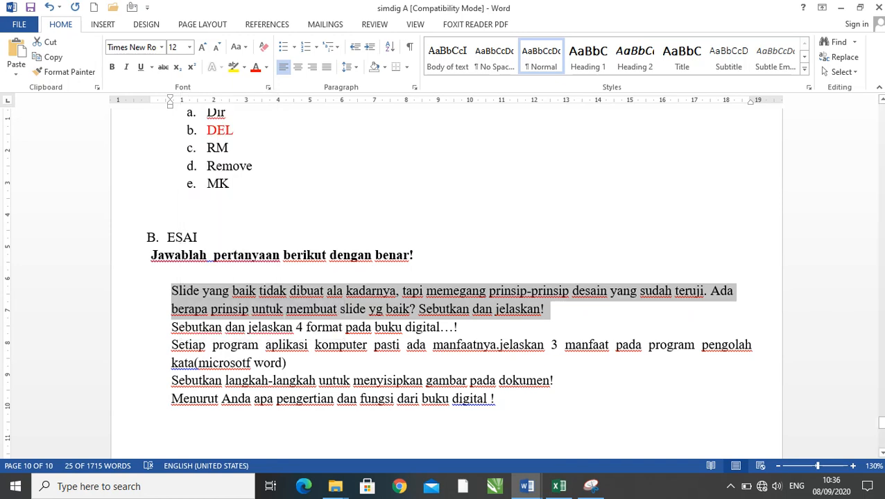
pyautogui.click(558, 486)
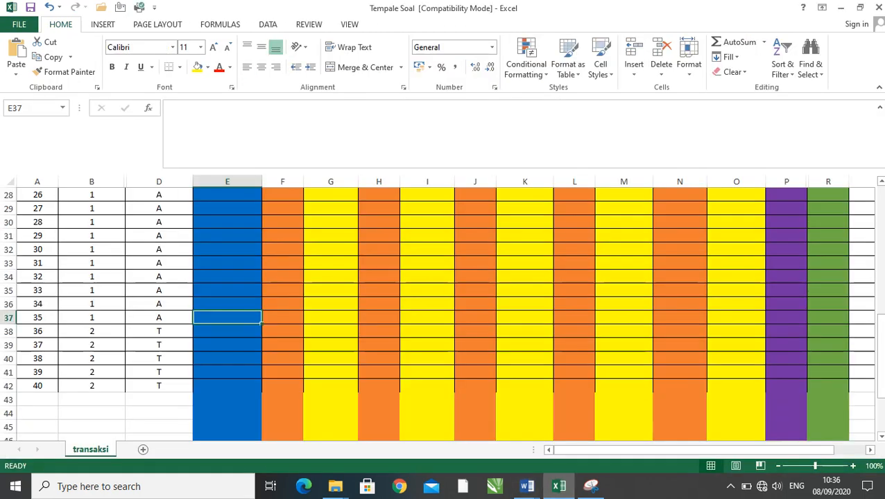
pyautogui.click(92, 332)
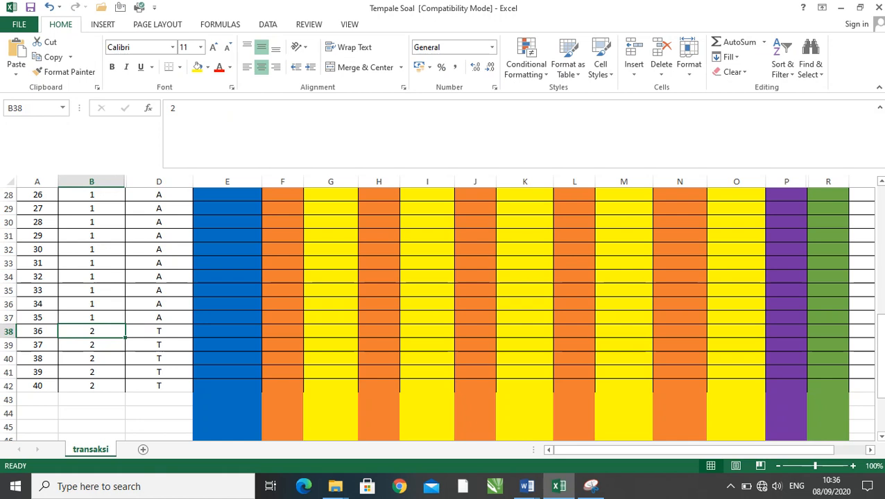
pyautogui.click(228, 331)
pyautogui.click(159, 332)
pyautogui.click(228, 332)
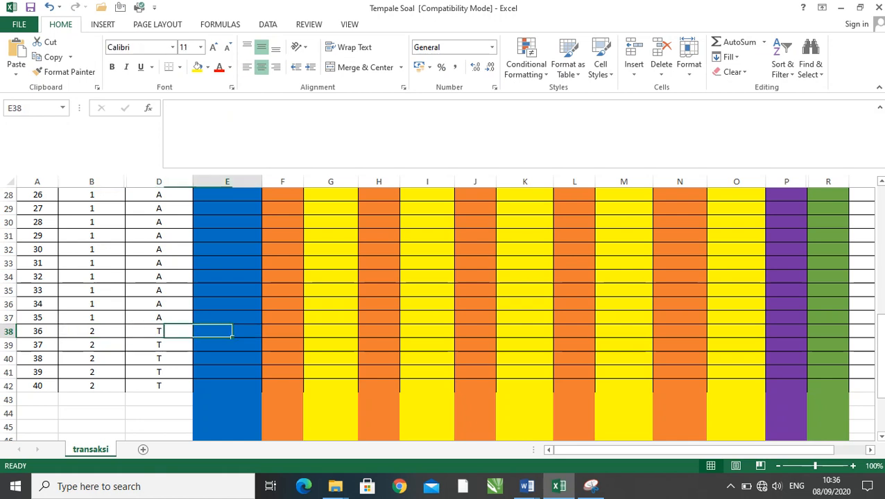
pyautogui.hotkey('ctrl', 'v')
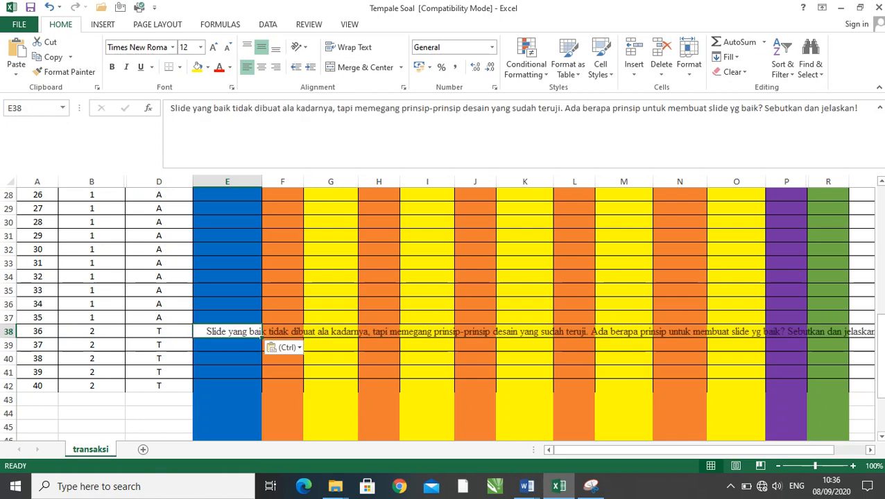
pyautogui.click(247, 68)
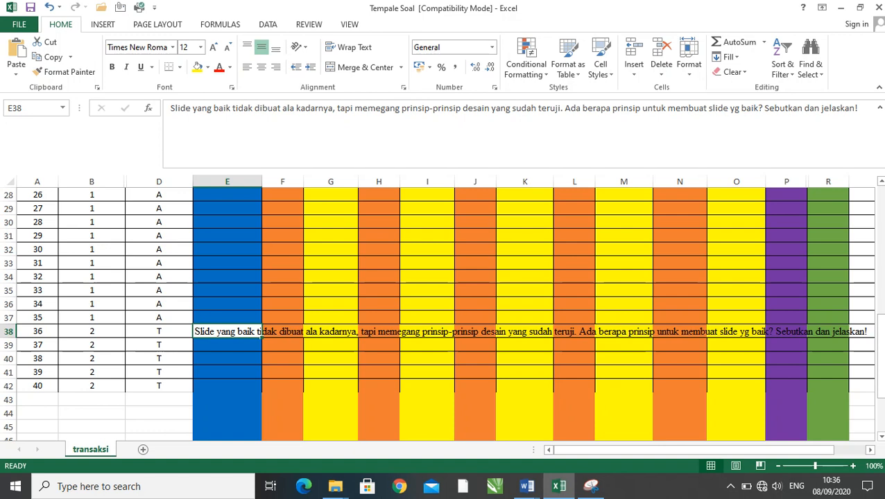
# - Check the essay question text in cell E38 and the answer cells beside it in row 38
pyautogui.click(590, 486)
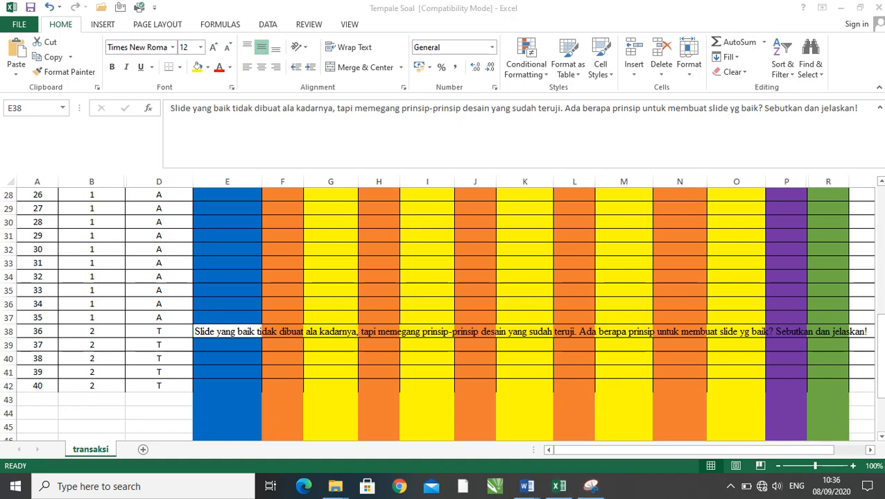
pyautogui.click(227, 331)
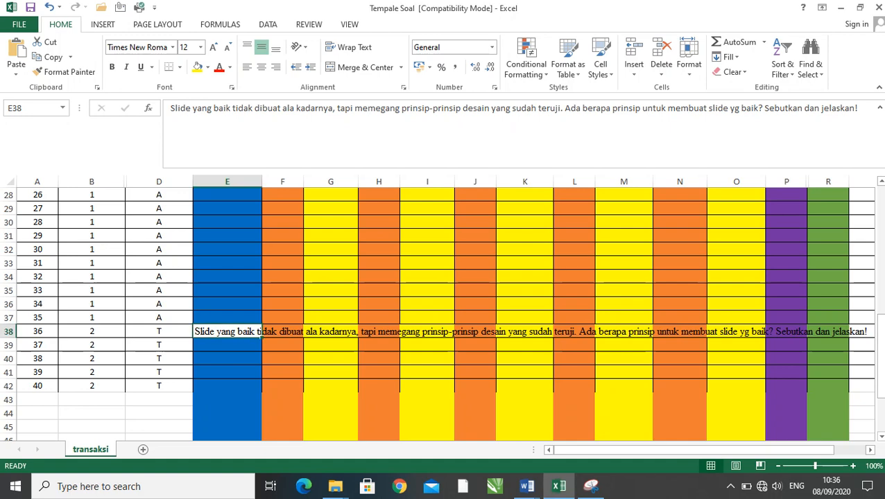
pyautogui.click(398, 334)
pyautogui.click(551, 334)
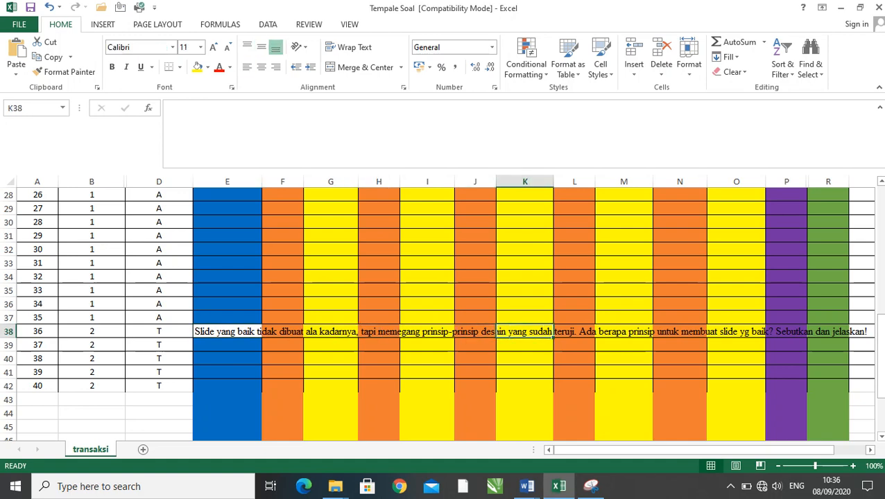
# - Check the key cells T38 to T42 for the essay rows and the question text in cell E38
pyautogui.click(624, 291)
pyautogui.moveTo(628, 450); pyautogui.dragTo(660, 450)
pyautogui.click(837, 331)
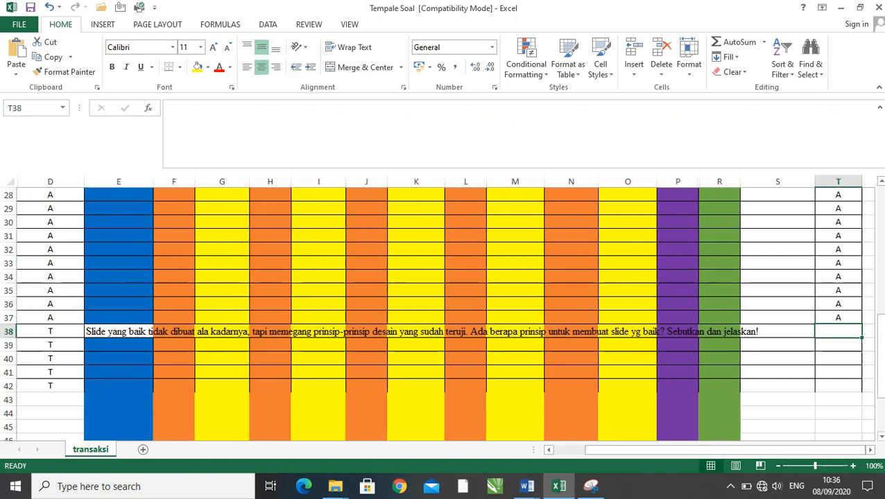
pyautogui.press('Down')
pyautogui.press('Down')
pyautogui.press('Down')
pyautogui.press('Down')
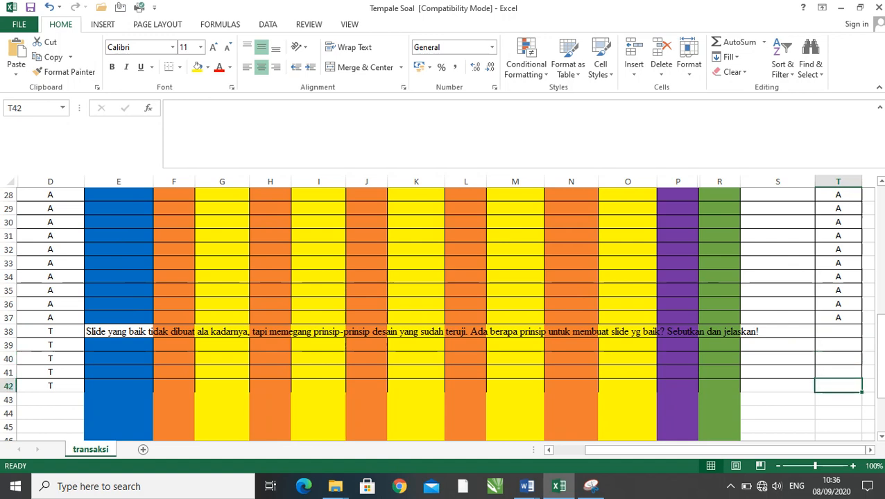
pyautogui.moveTo(725, 449); pyautogui.dragTo(708, 450)
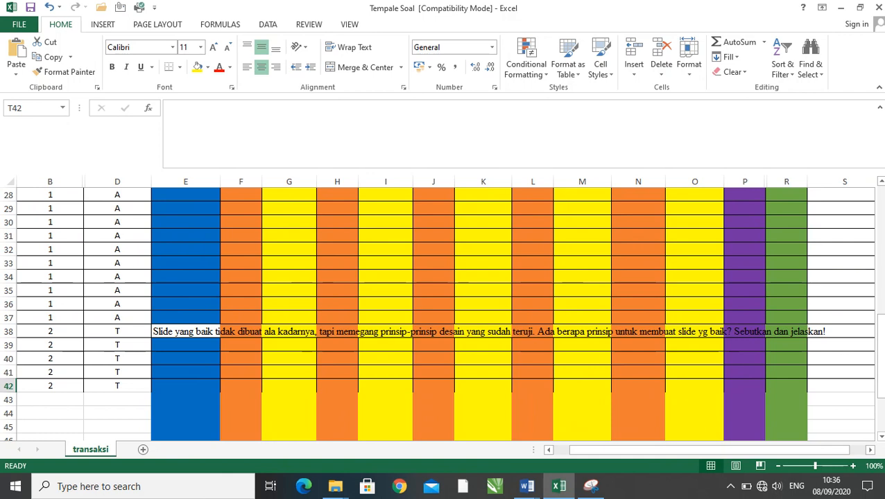
pyautogui.click(217, 332)
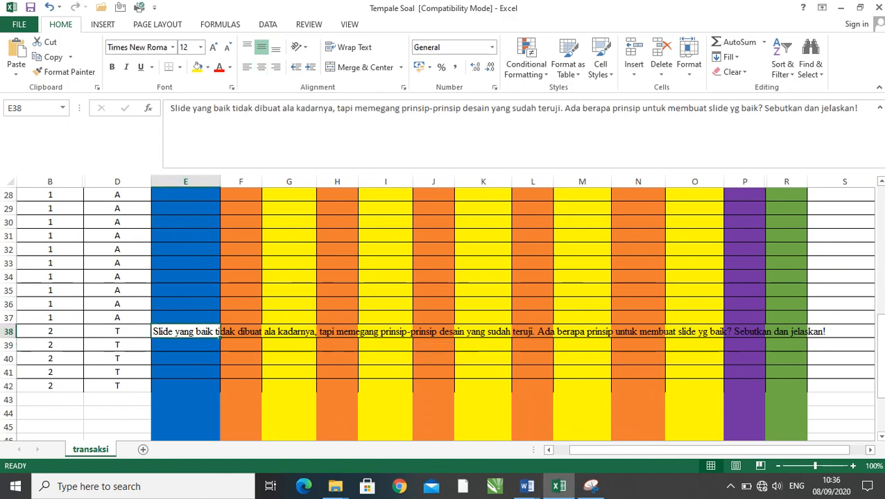
pyautogui.moveTo(596, 450)
pyautogui.mouseDown()
pyautogui.moveTo(605, 450)
pyautogui.moveTo(584, 450)
pyautogui.mouseUp()
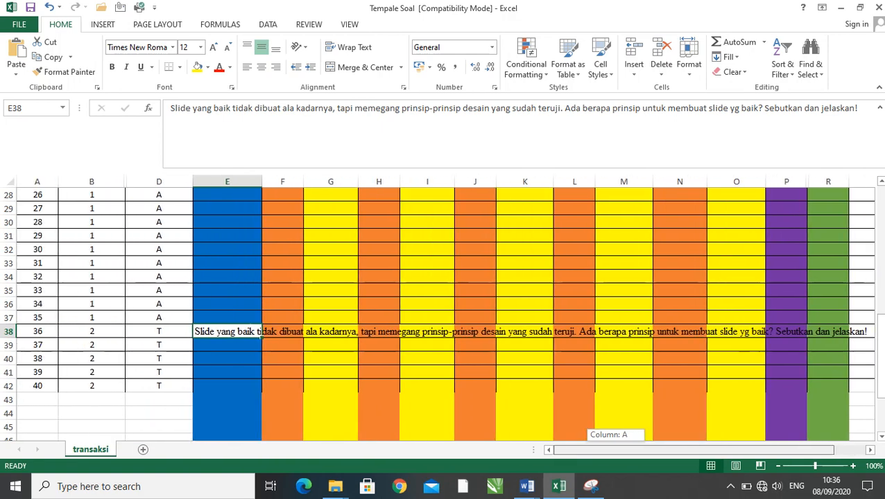
pyautogui.moveTo(584, 450); pyautogui.dragTo(583, 450)
pyautogui.click(330, 373)
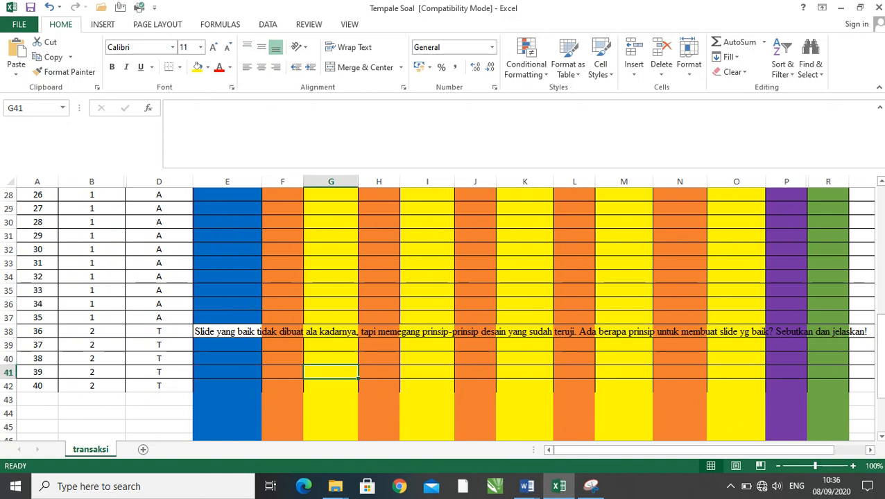
# - Clear the essay question text from SOAL cell E38
pyautogui.click(260, 333)
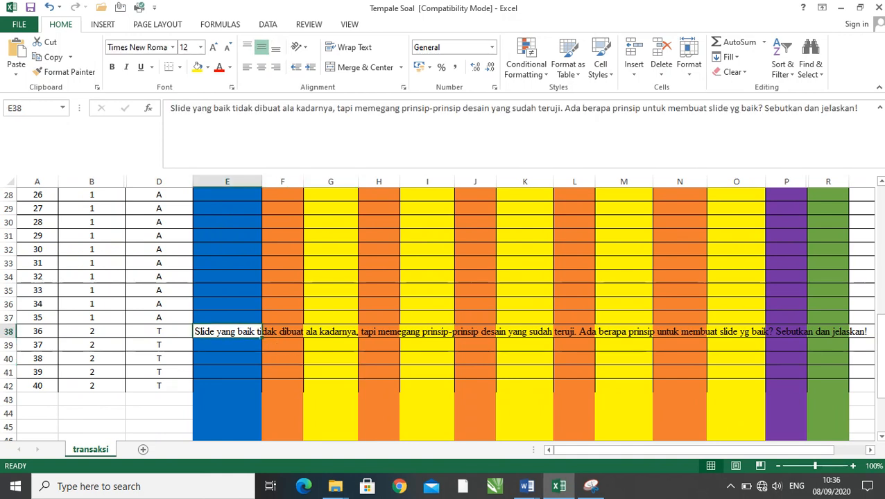
pyautogui.click(335, 486)
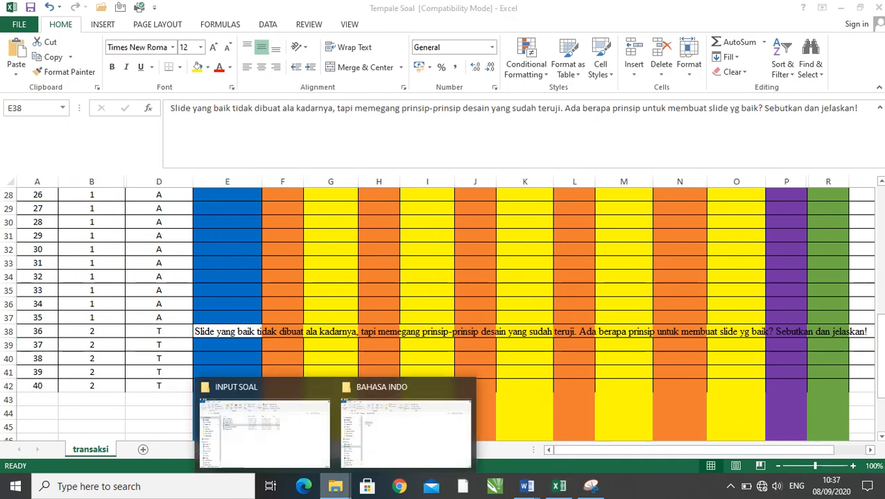
pyautogui.press('Escape')
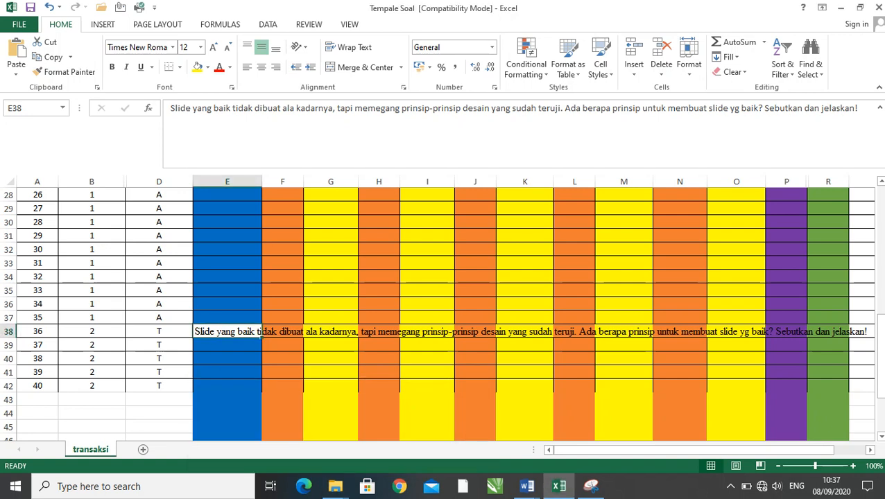
pyautogui.press('Delete')
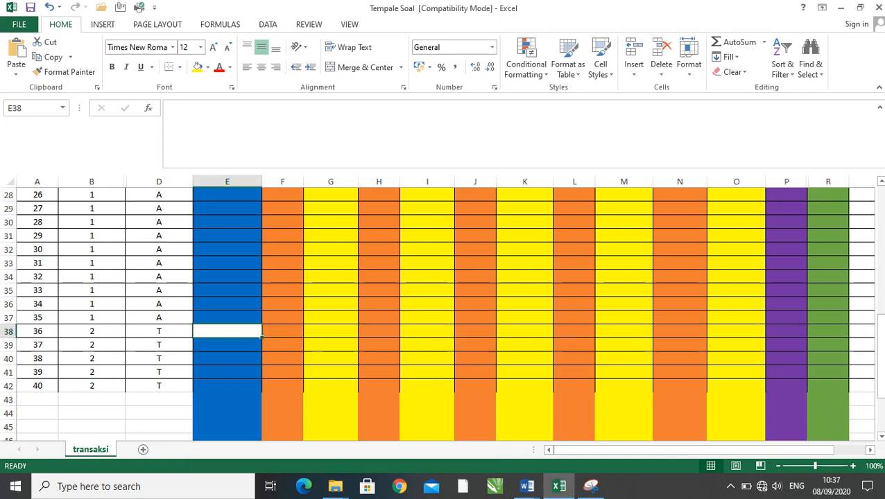
pyautogui.click(9, 332)
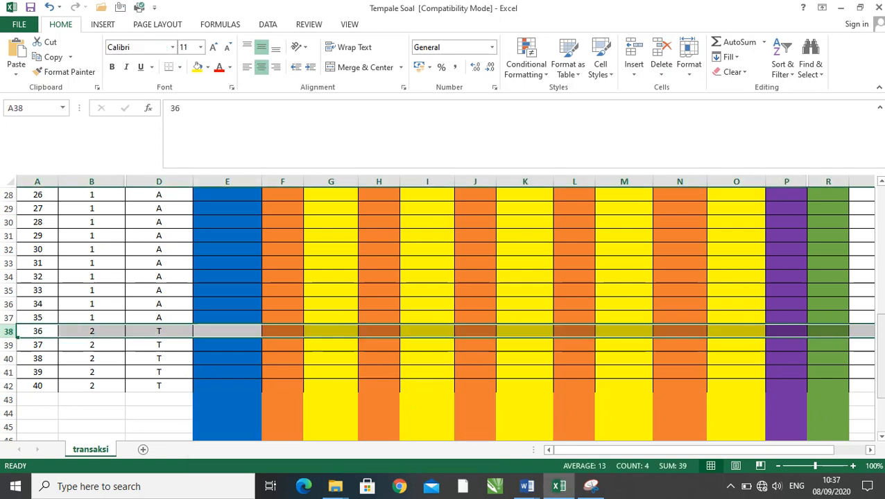
# - Enter the image file name pai36.jpg in cell P38 for question 36
pyautogui.click(786, 331)
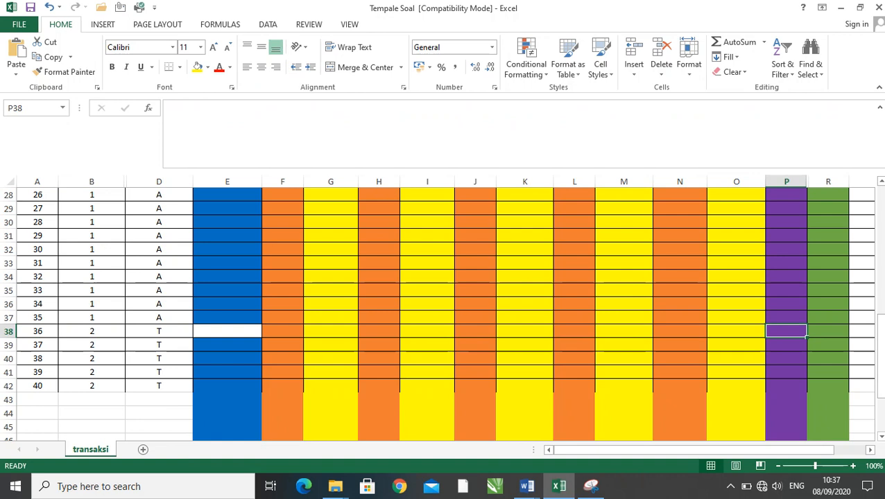
pyautogui.write('pai')
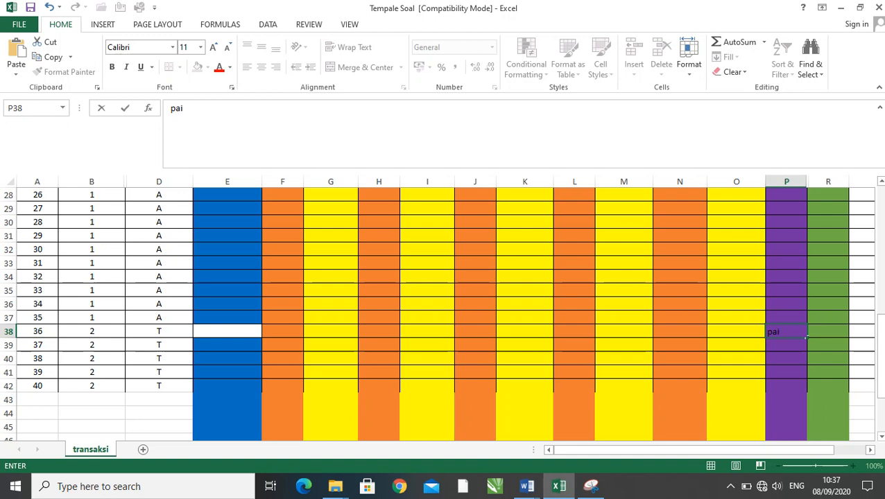
pyautogui.write('36.jpg')
pyautogui.press('Tab')
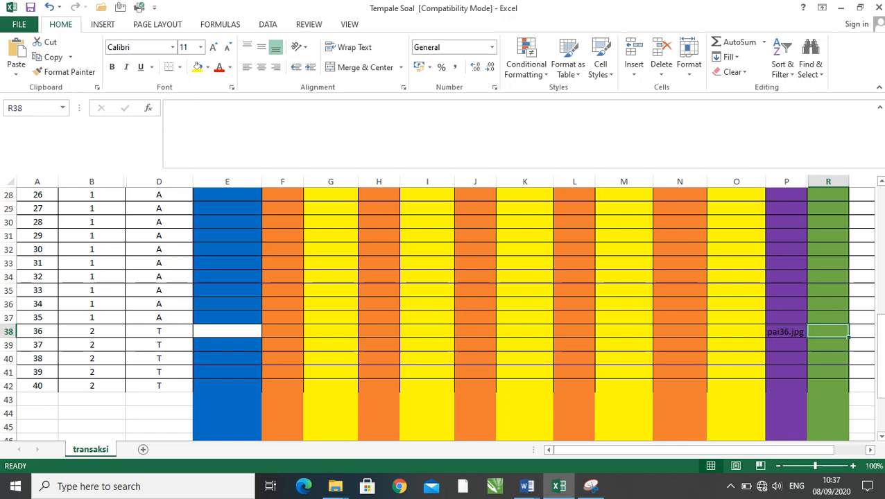
# - Check the column headings and copy pai36.jpg from P38 into GAMBAR cell R38 as values only
pyautogui.click(786, 331)
pyautogui.scroll(9, 786, 331)
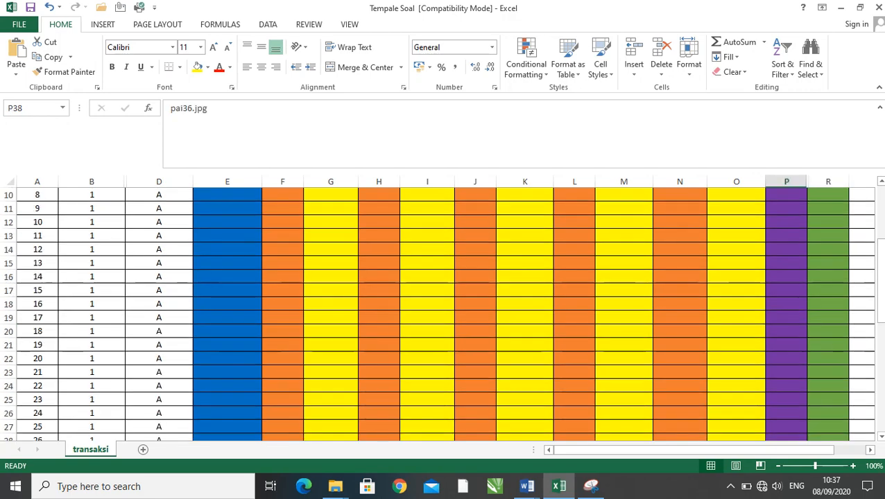
pyautogui.click(827, 203)
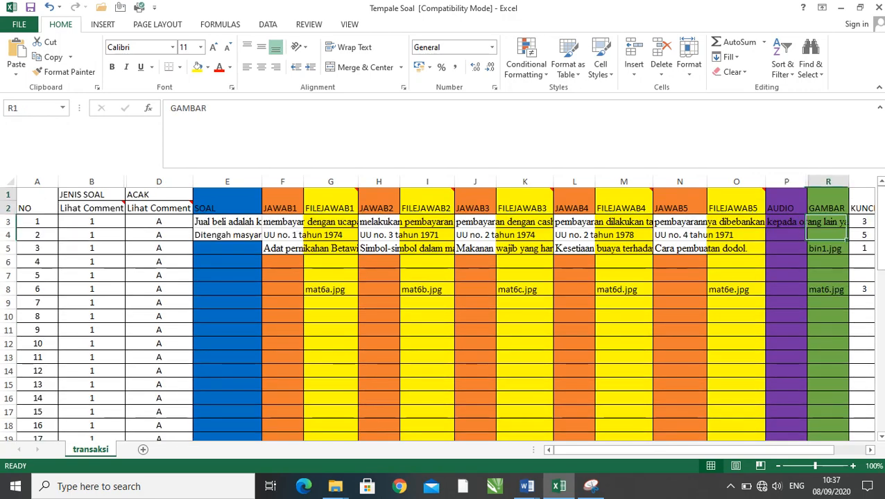
pyautogui.scroll(-11, 827, 202)
pyautogui.click(786, 250)
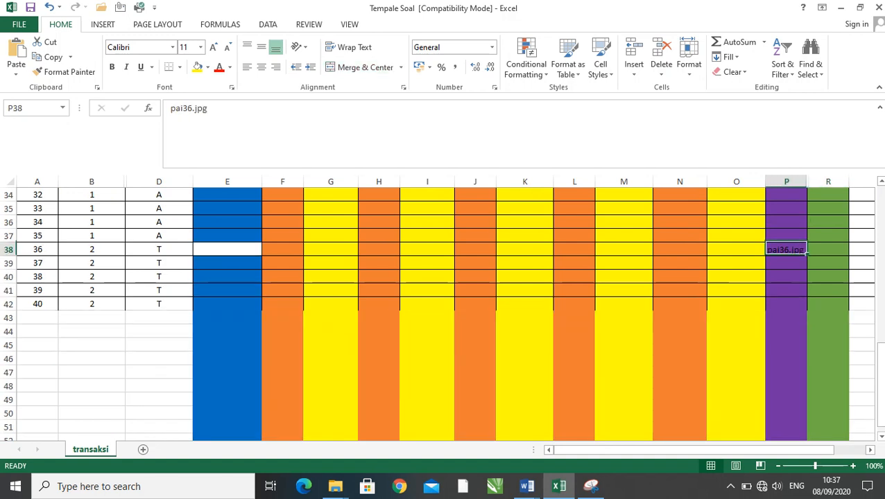
pyautogui.hotkey('ctrl', 'c')
pyautogui.click(827, 250)
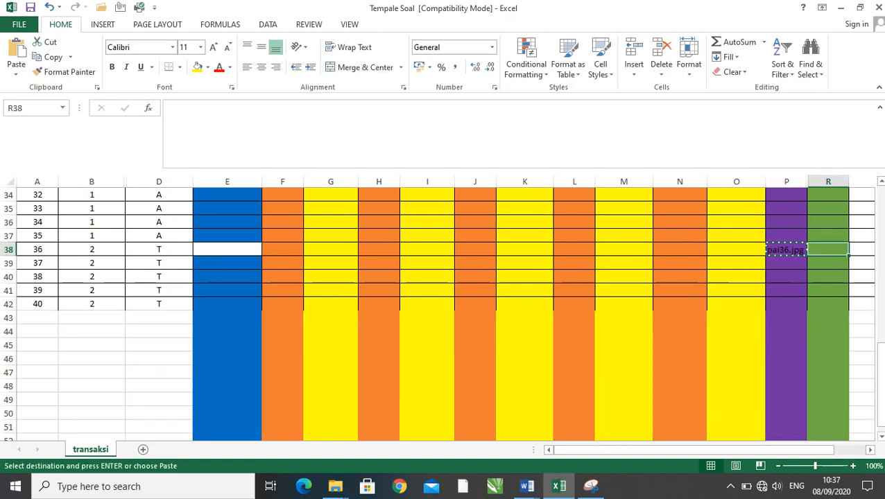
pyautogui.rightClick(821, 249)
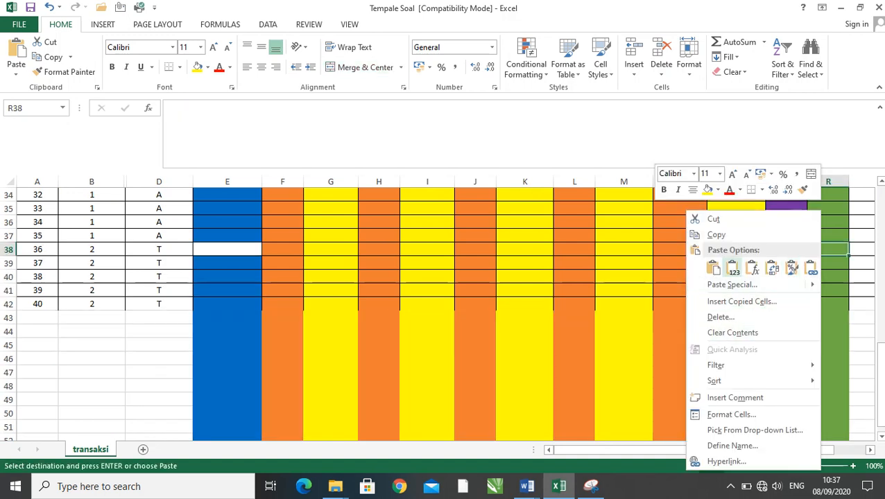
pyautogui.click(733, 267)
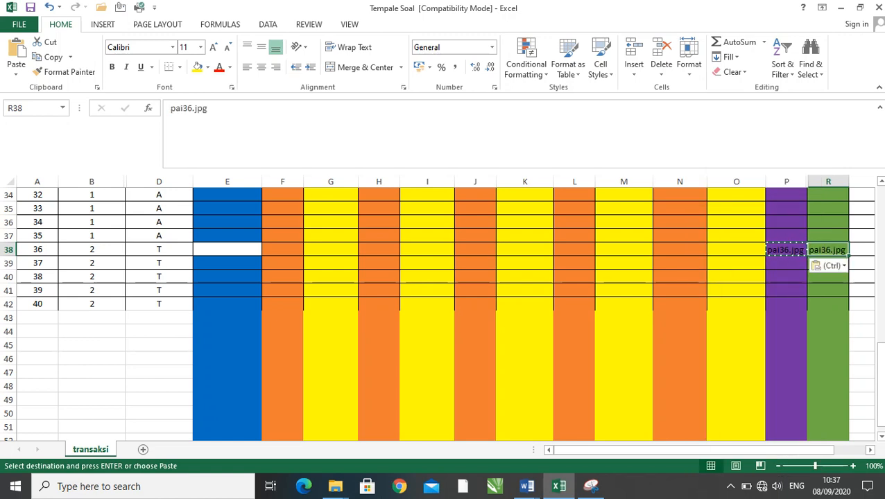
# - Clear the misplaced file name from AUDIO cell P38, keeping the one in R38
pyautogui.press('Delete')
pyautogui.hotkey('ctrl', 'z')
pyautogui.click(786, 250)
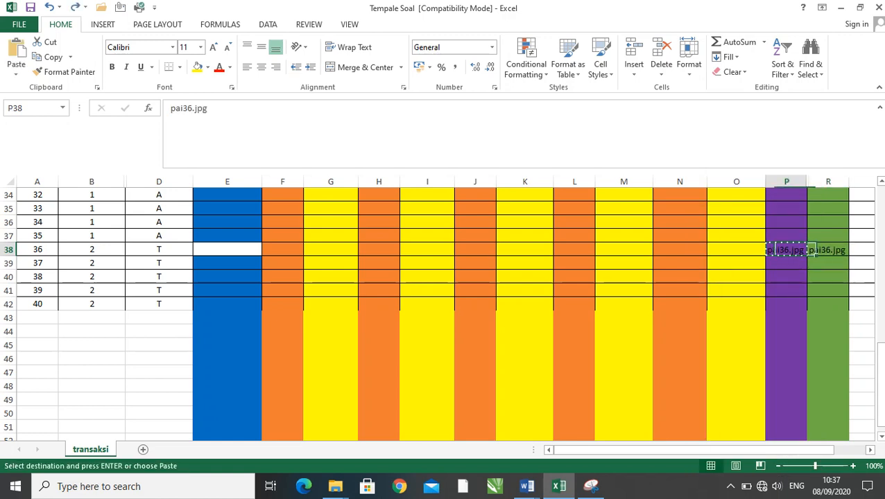
pyautogui.press('Delete')
pyautogui.click(785, 290)
# - Check the GAMBAR column from its heading down to the image file name in cell R38
pyautogui.scroll(11, 444, 312)
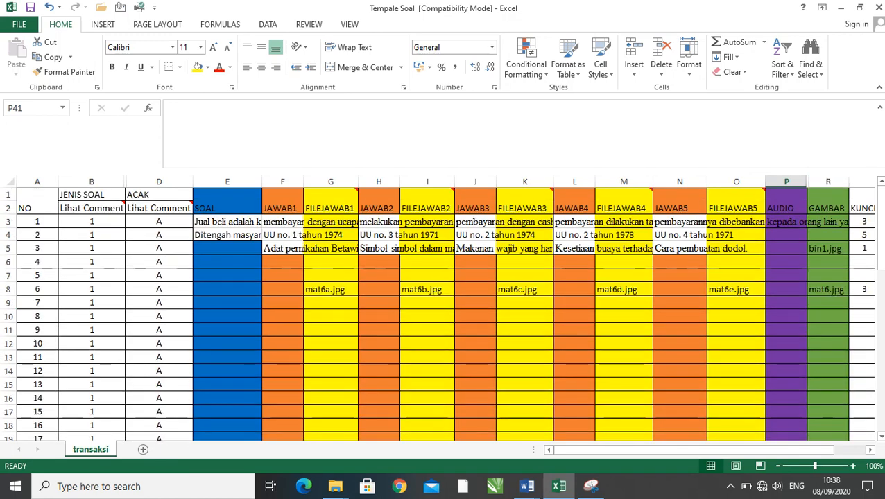
pyautogui.click(827, 182)
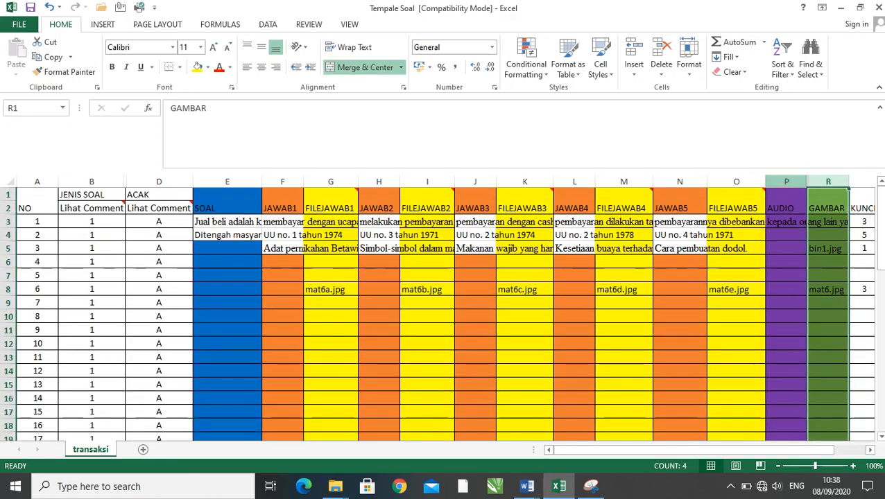
pyautogui.scroll(-1, 444, 312)
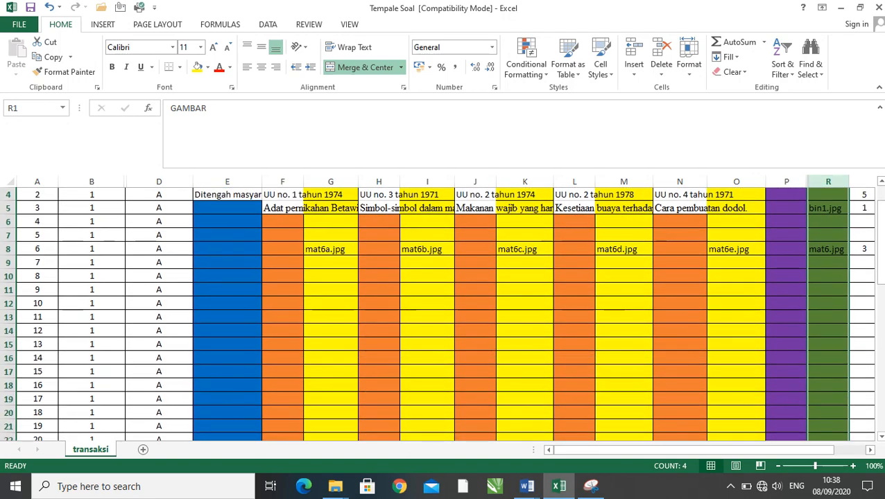
pyautogui.scroll(1, 444, 312)
pyautogui.scroll(-11, 443, 312)
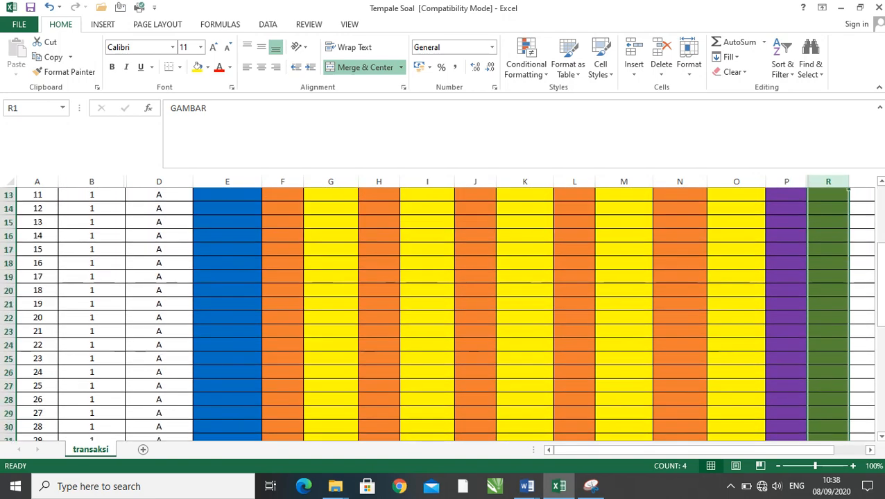
pyautogui.click(827, 250)
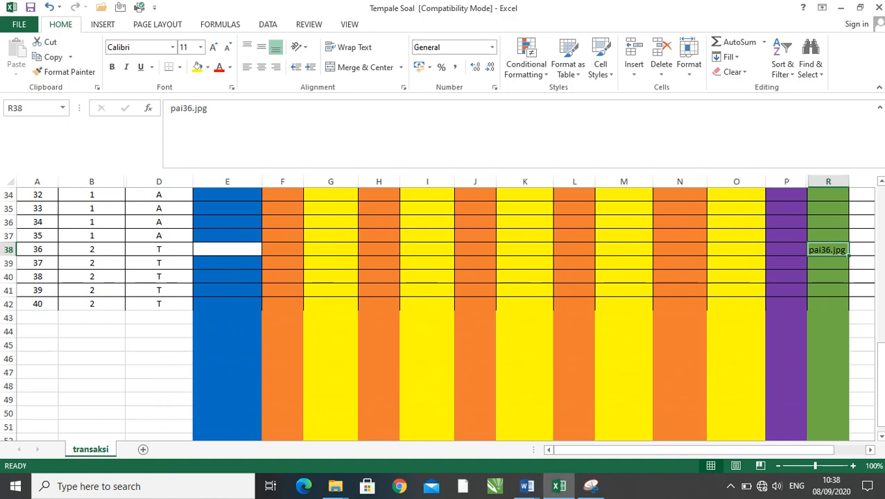
pyautogui.scroll(5, 443, 312)
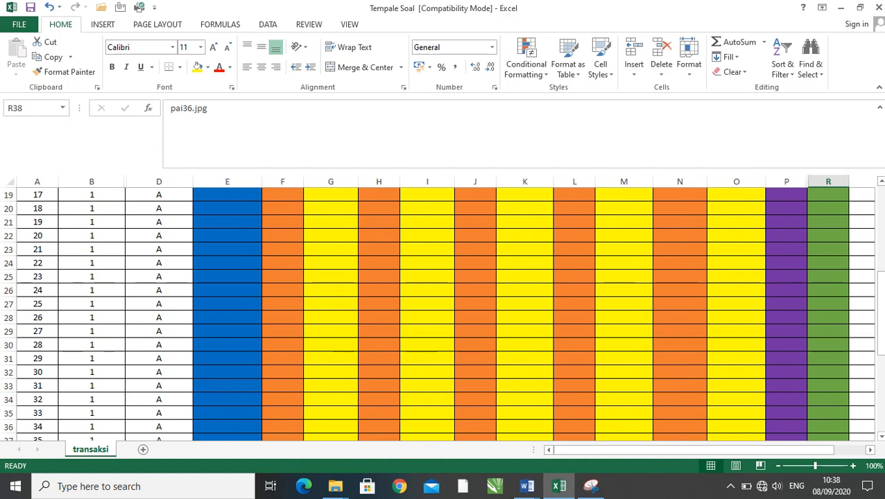
pyautogui.scroll(-2, 444, 311)
pyautogui.click(828, 262)
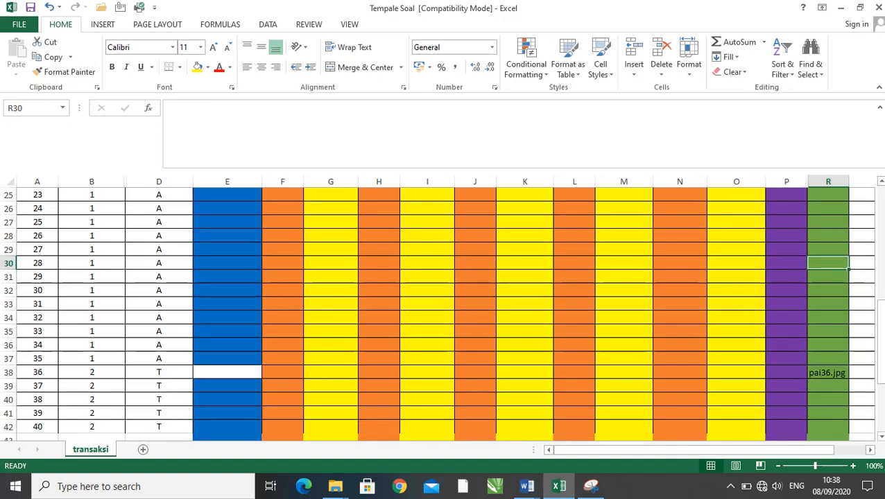
pyautogui.scroll(-3, 444, 312)
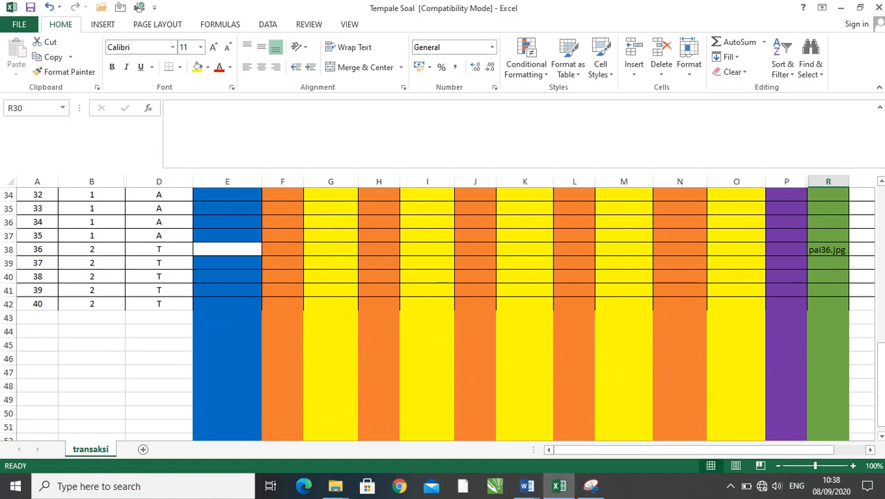
# - Review the question rows in the sheet and compare the ACAK values in cells D37 and D38
pyautogui.click(574, 263)
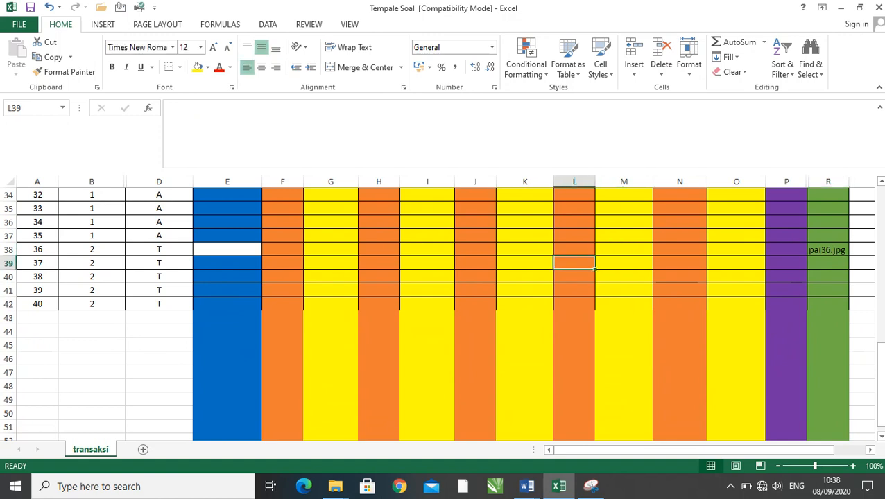
pyautogui.scroll(3, 444, 312)
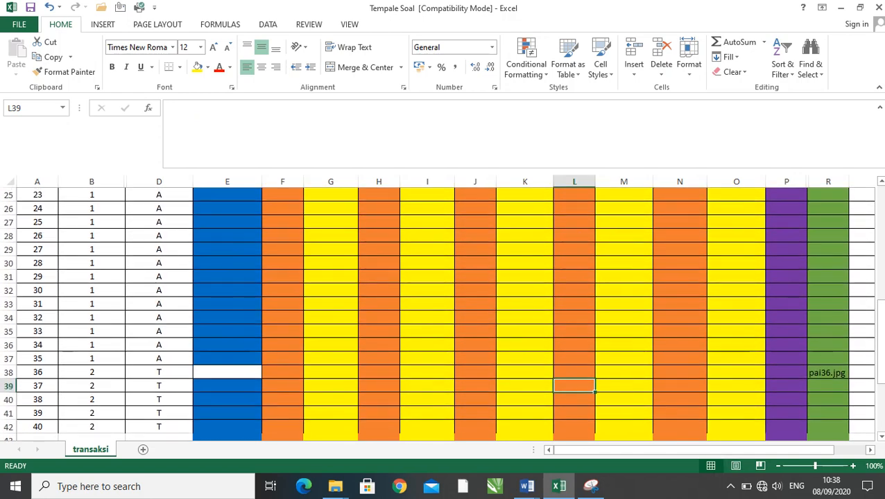
pyautogui.scroll(8, 444, 311)
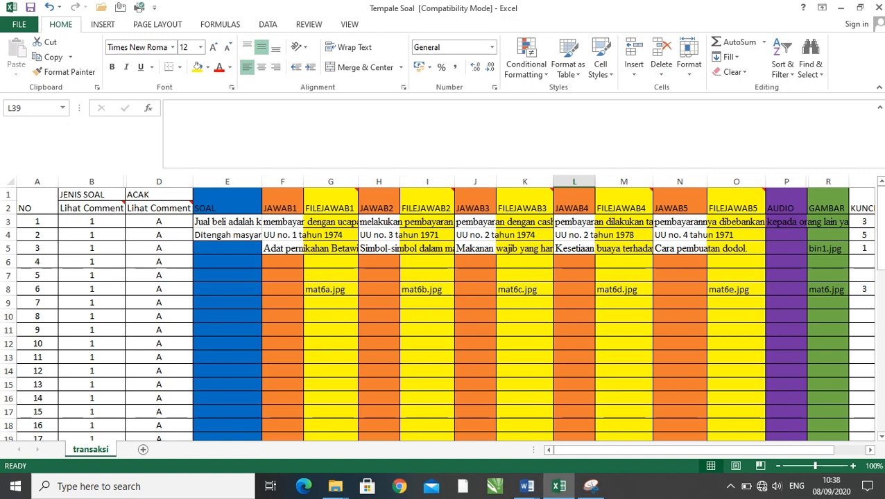
pyautogui.scroll(-11, 444, 312)
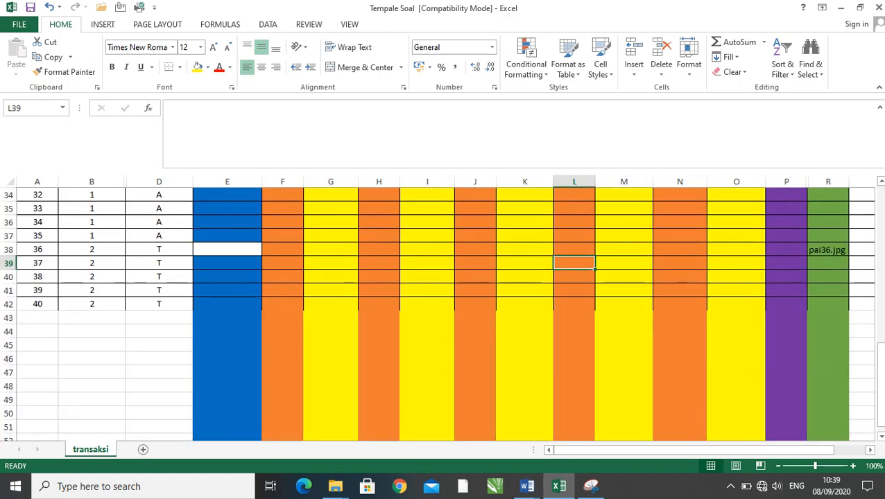
pyautogui.click(159, 235)
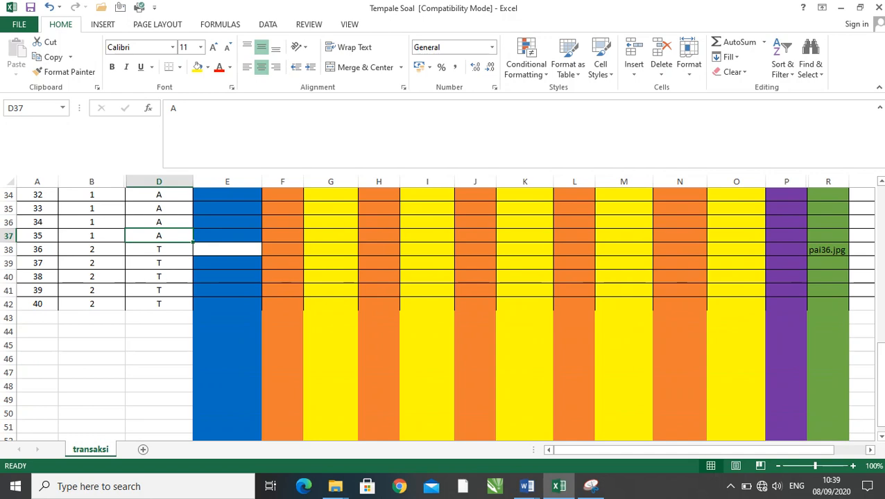
pyautogui.click(158, 249)
pyautogui.scroll(7, 443, 312)
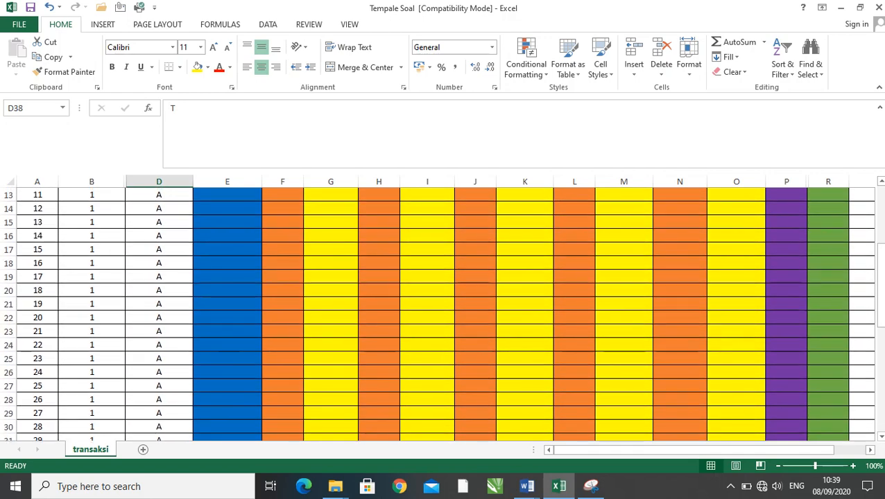
# - Review the question numbering from the column headings to row 42, comparing question 35 with the type 2 questions beginning at row 38
pyautogui.scroll(4, 443, 312)
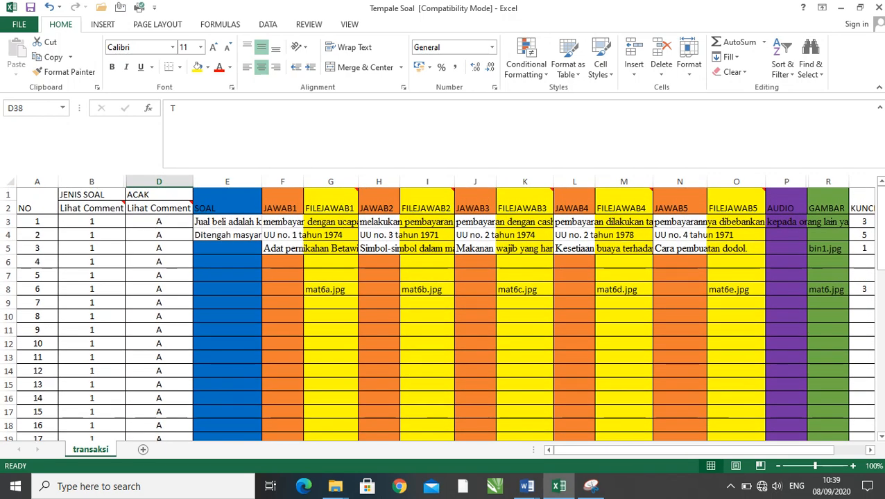
pyautogui.scroll(-11, 444, 312)
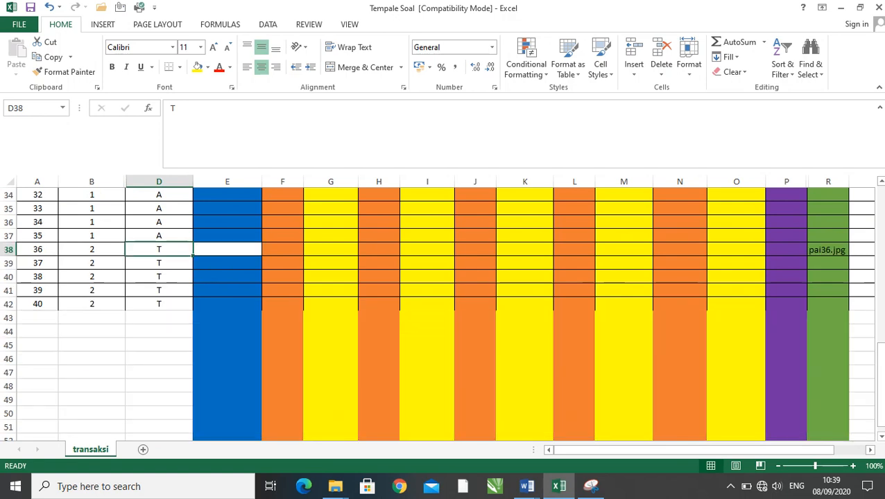
pyautogui.click(37, 236)
pyautogui.scroll(2, 444, 312)
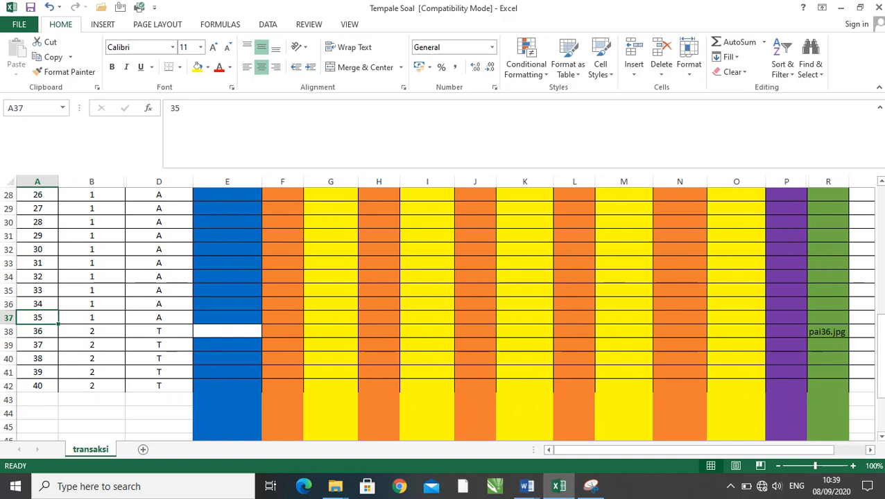
pyautogui.click(37, 249)
pyautogui.click(38, 290)
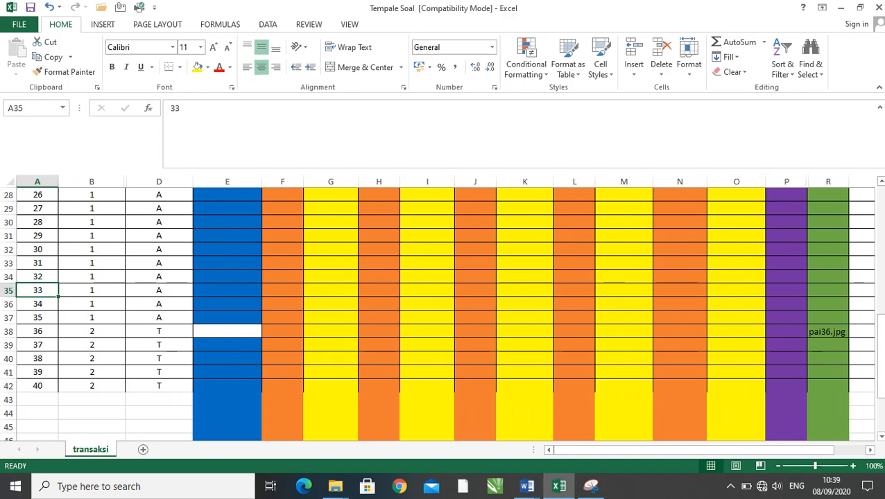
pyautogui.click(525, 331)
pyautogui.scroll(1, 524, 332)
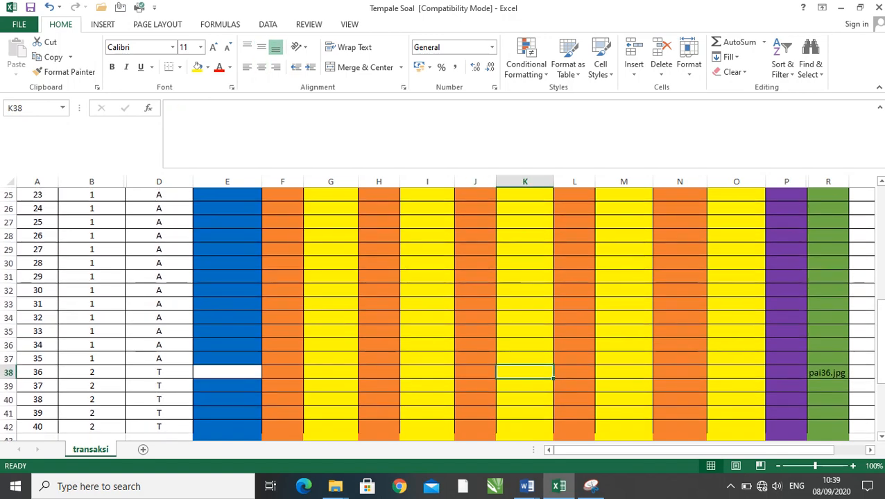
pyautogui.scroll(-1, 444, 312)
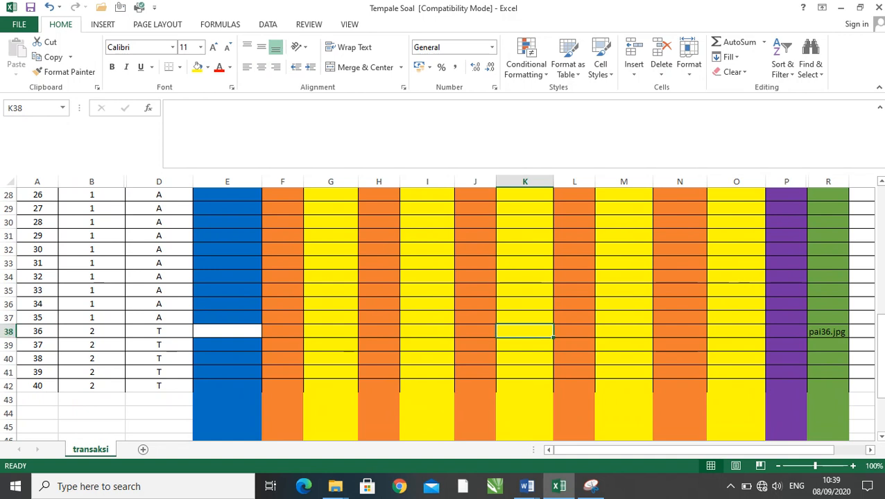
pyautogui.click(159, 317)
pyautogui.click(159, 331)
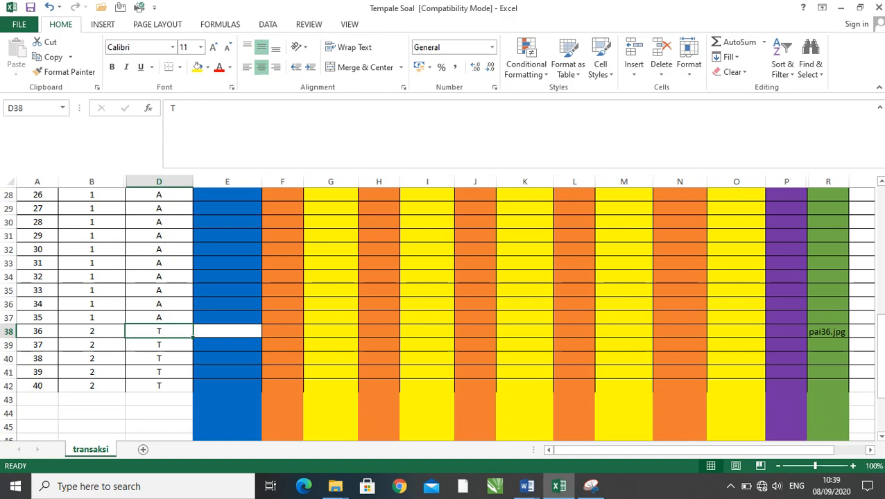
# - Clear all contents of rows 38 to 42, which hold questions 36 to 40
pyautogui.click(331, 359)
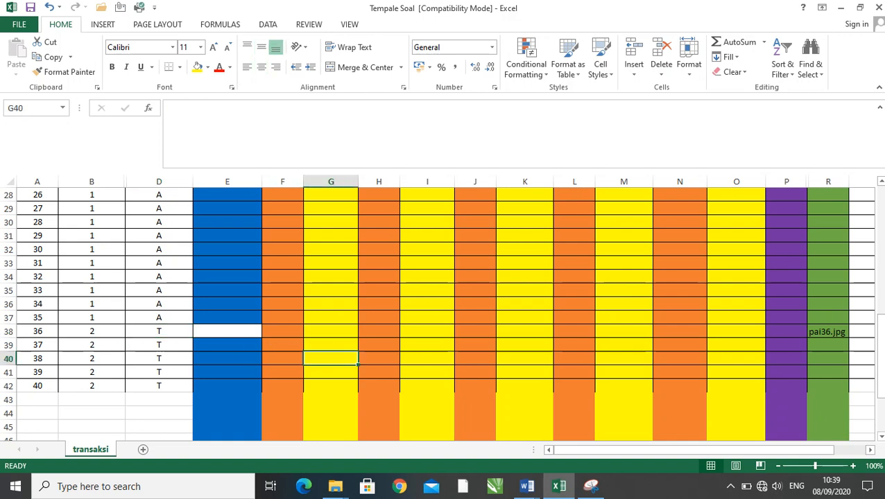
pyautogui.moveTo(8, 332); pyautogui.dragTo(8, 387)
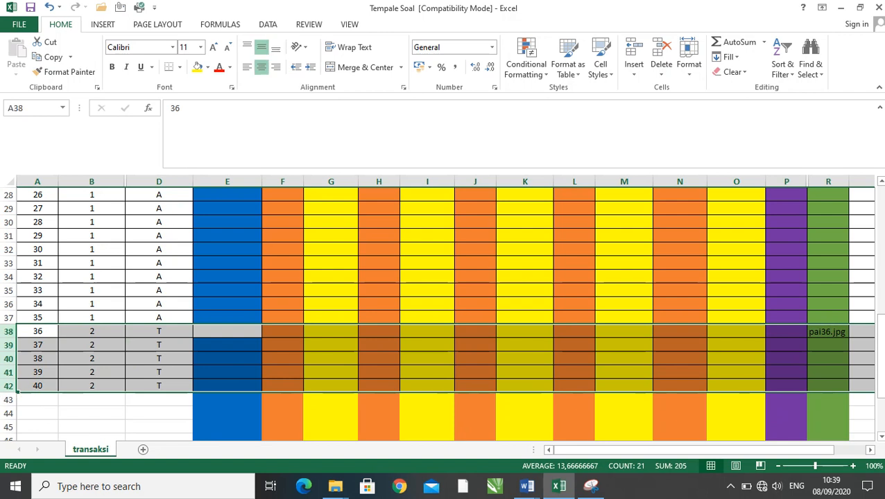
pyautogui.press('Delete')
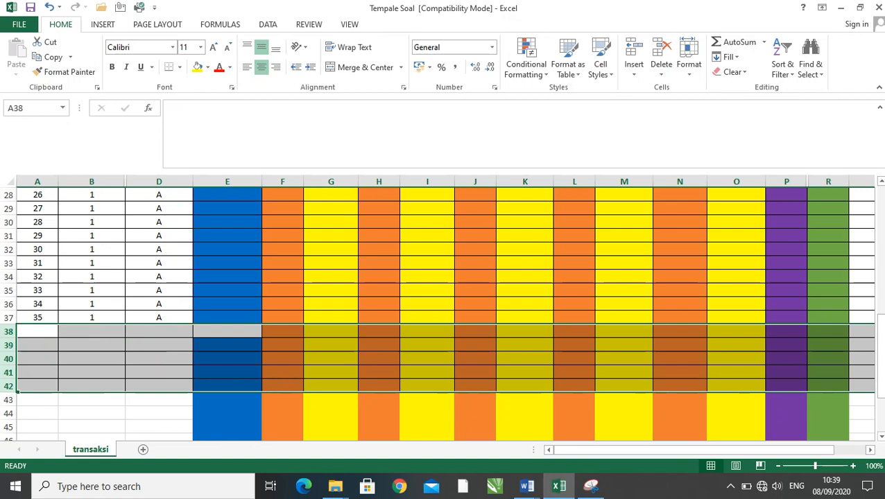
pyautogui.click(159, 249)
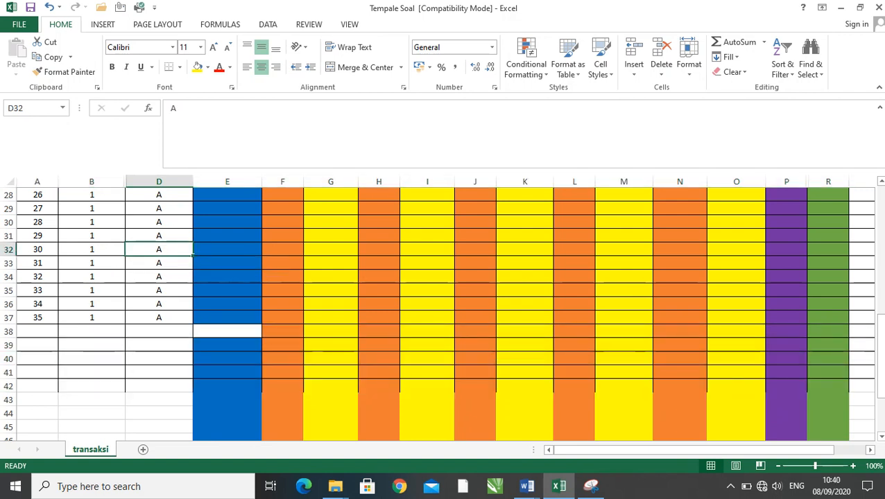
# - Set JENIS SOAL to 2 for questions 31 to 35 in cells B33 to B37
pyautogui.click(92, 250)
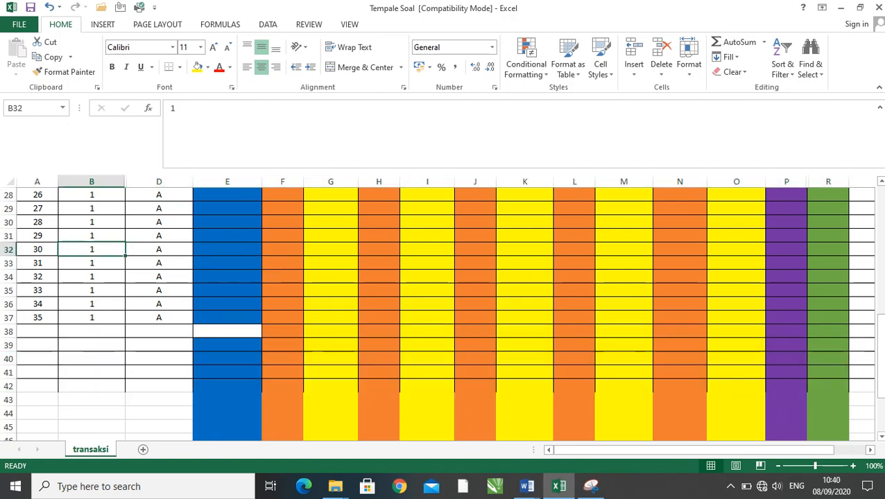
pyautogui.click(91, 263)
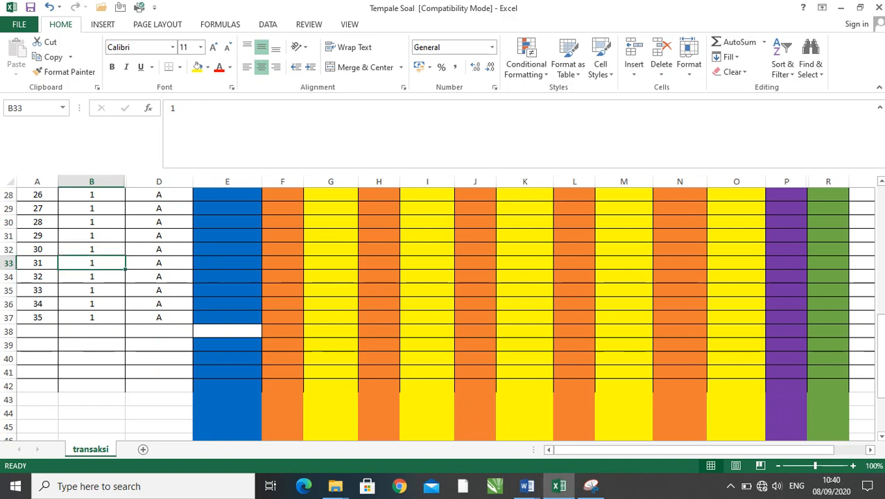
pyautogui.write('2')
pyautogui.press('Return')
pyautogui.write('3')
pyautogui.press('Return')
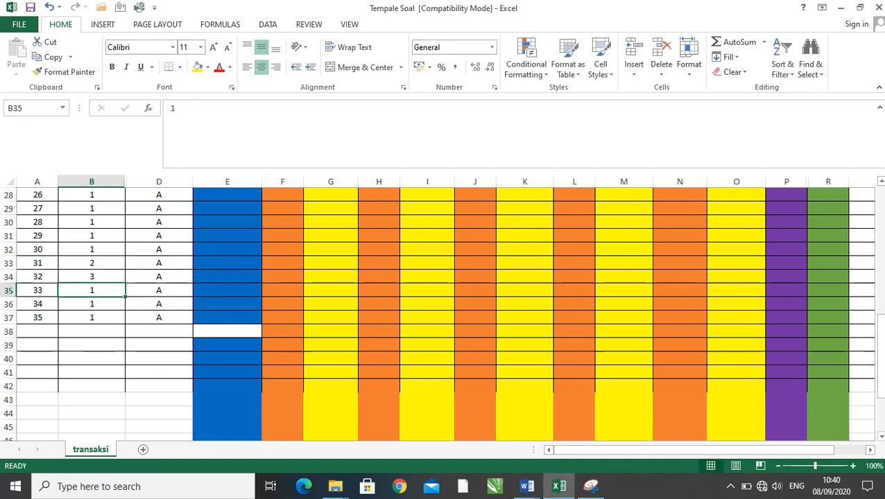
pyautogui.click(91, 277)
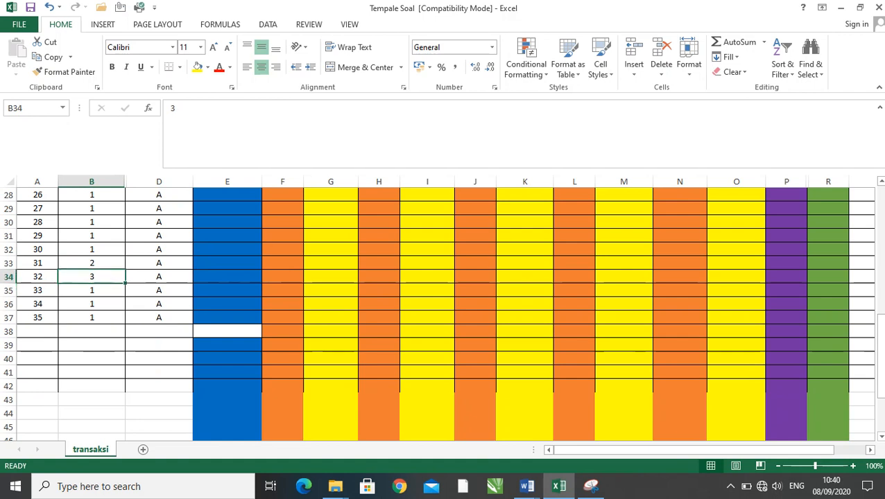
pyautogui.write('2')
pyautogui.press('Return')
pyautogui.write('2')
pyautogui.press('Return')
pyautogui.write('2')
pyautogui.press('Return')
pyautogui.write('2')
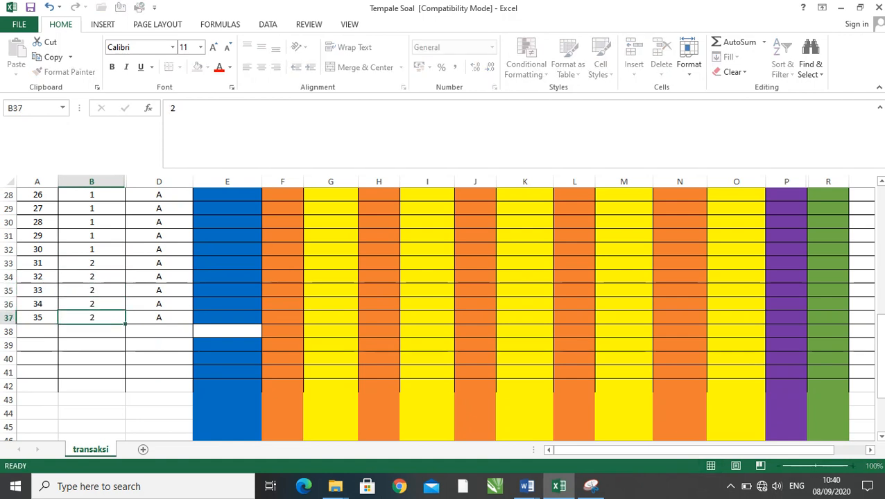
pyautogui.press('Return')
pyautogui.click(91, 263)
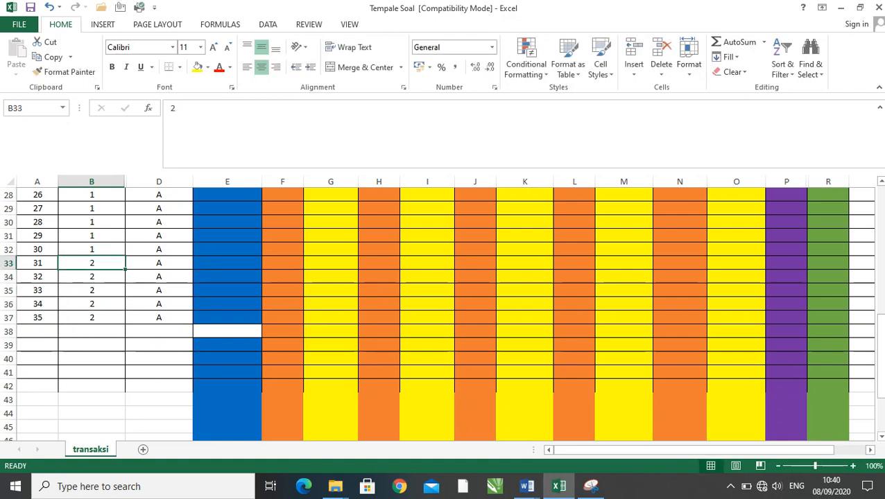
pyautogui.click(92, 250)
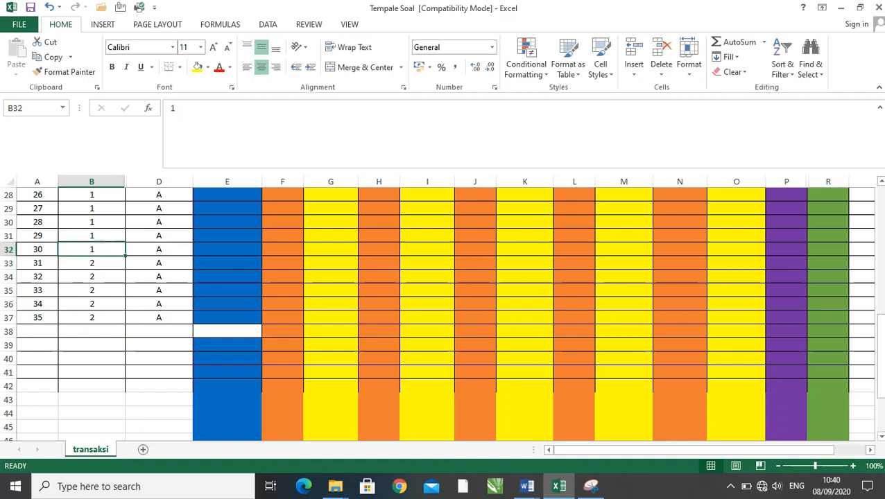
# - Enter T as the ACAK value in cell D33 and fill it down to D37
pyautogui.click(159, 263)
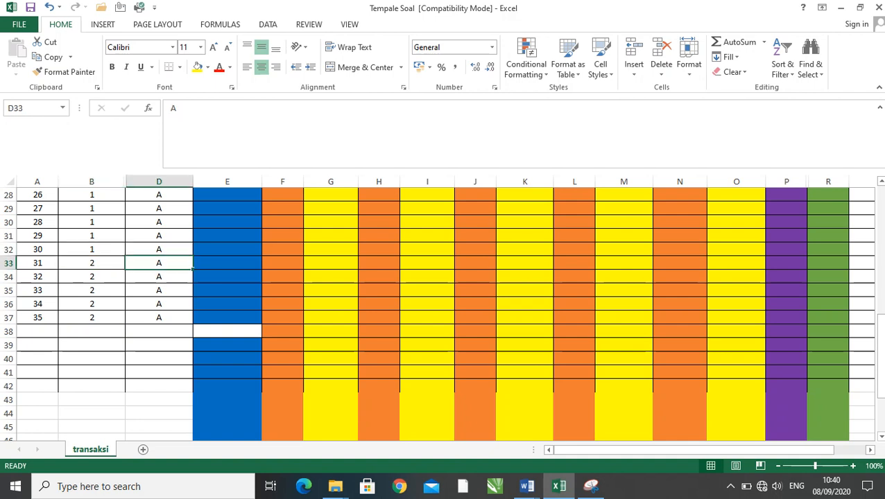
pyautogui.write('T')
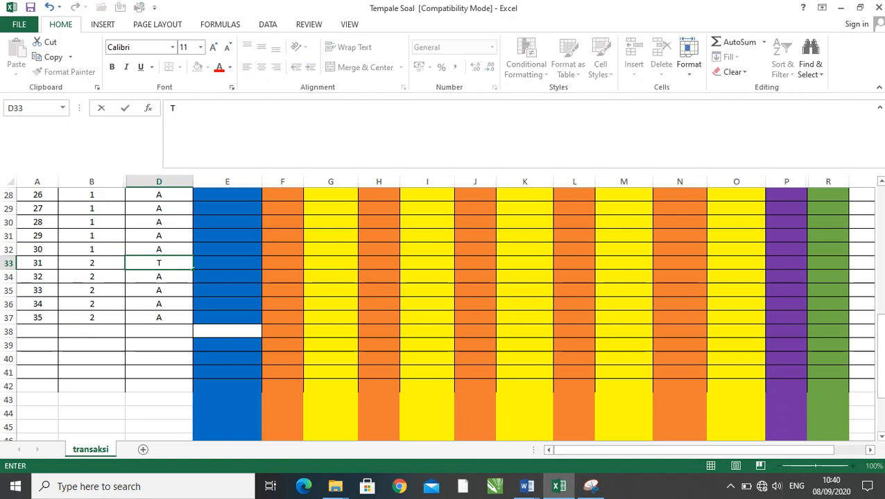
pyautogui.click(228, 276)
pyautogui.click(159, 263)
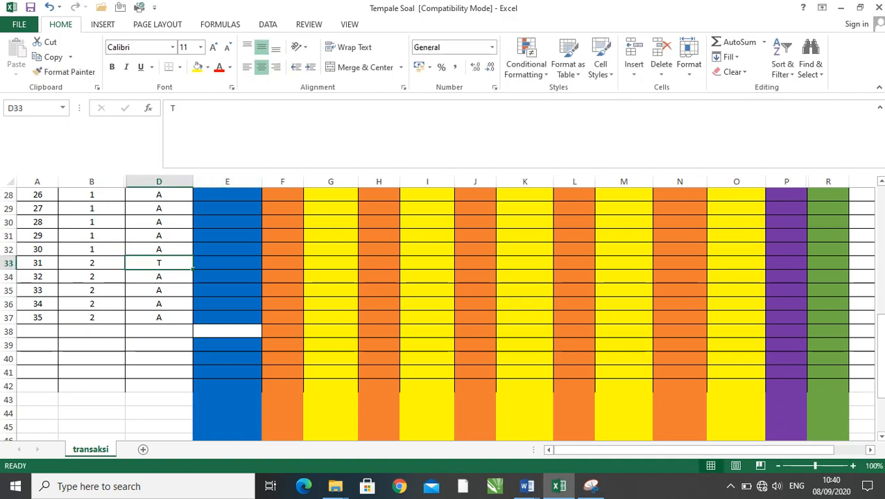
pyautogui.moveTo(193, 270); pyautogui.dragTo(195, 324)
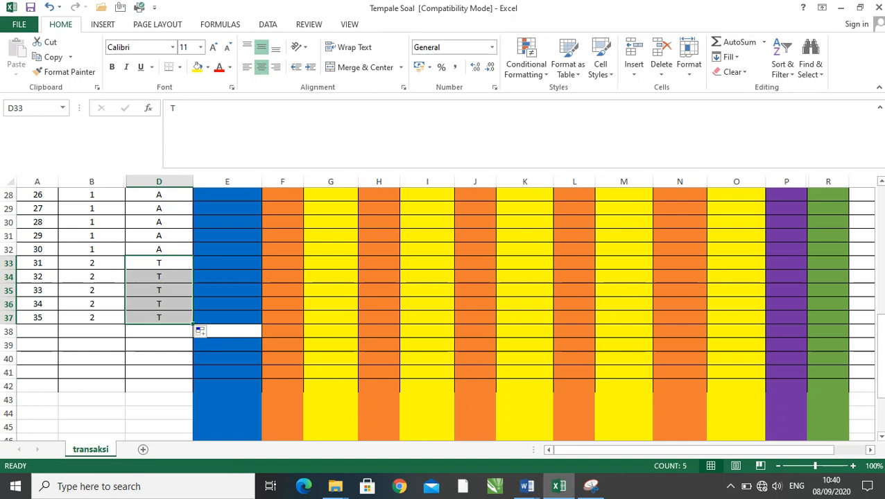
pyautogui.click(227, 277)
pyautogui.click(159, 262)
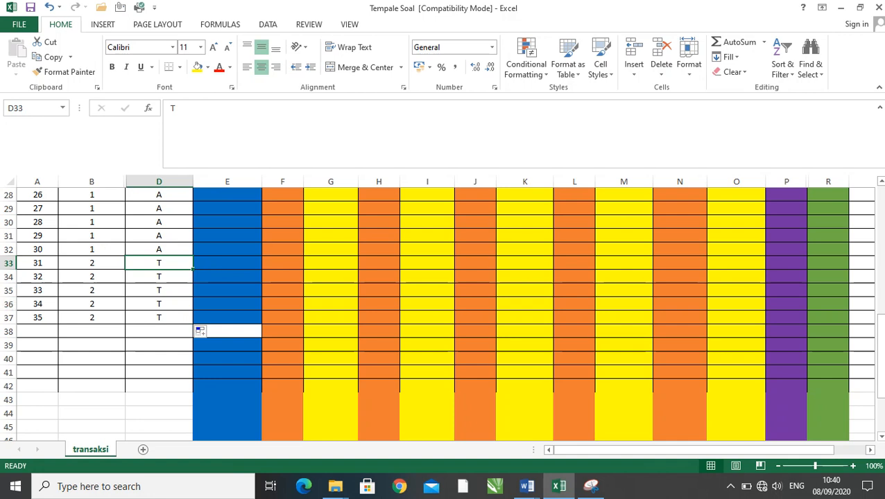
# - Check the sheet from question 35 up to the headings and across to the KUNCI JAWABAN and ACAK OPSI columns
pyautogui.click(38, 318)
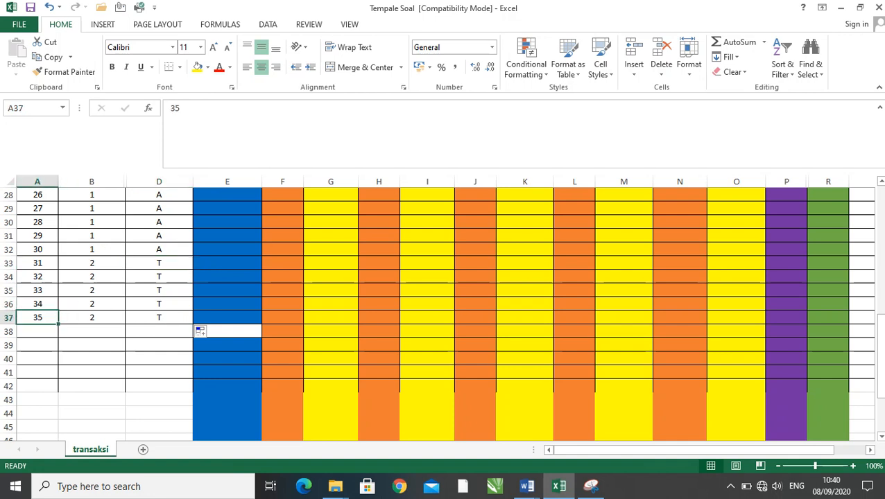
pyautogui.scroll(9, 441, 315)
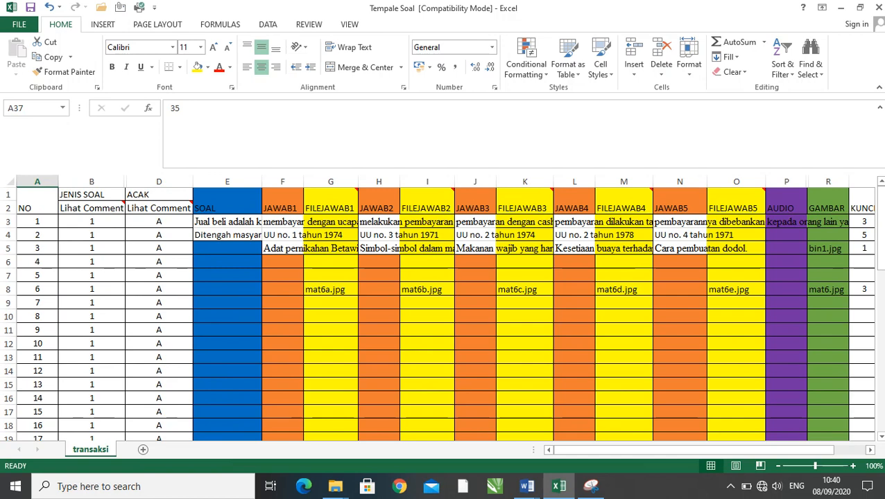
pyautogui.click(331, 235)
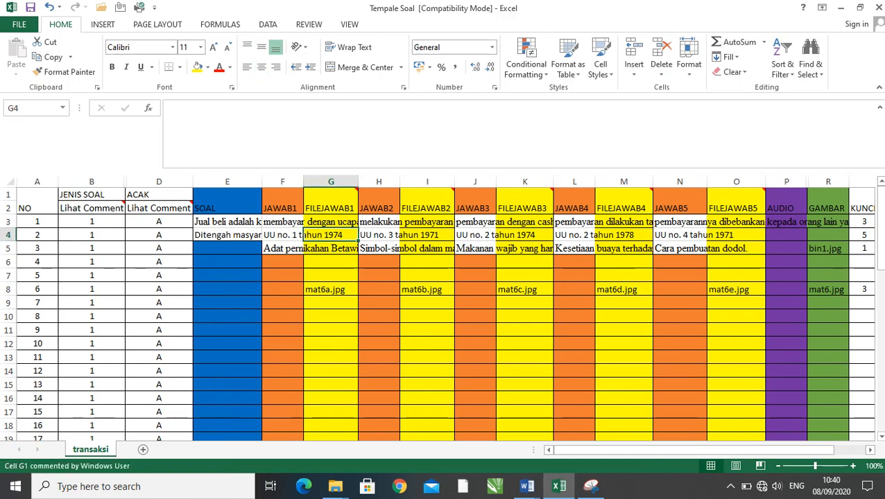
pyautogui.moveTo(558, 449); pyautogui.dragTo(589, 449)
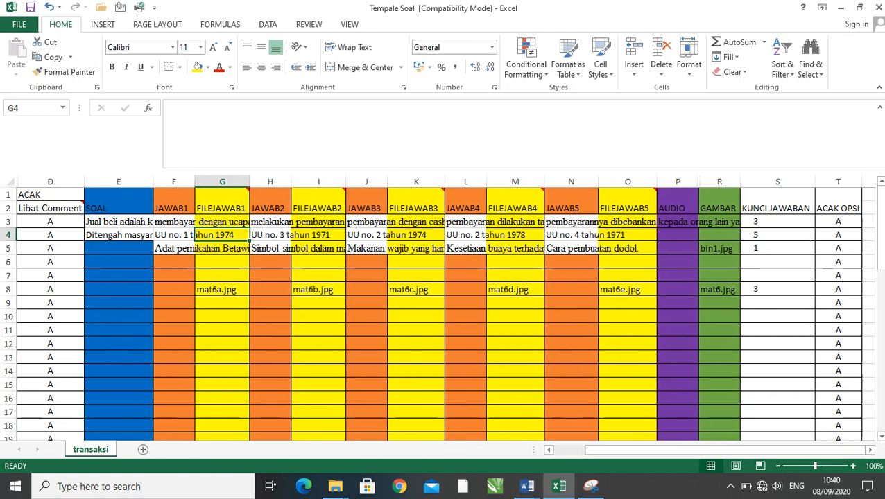
pyautogui.scroll(-6, 444, 312)
pyautogui.scroll(-5, 444, 312)
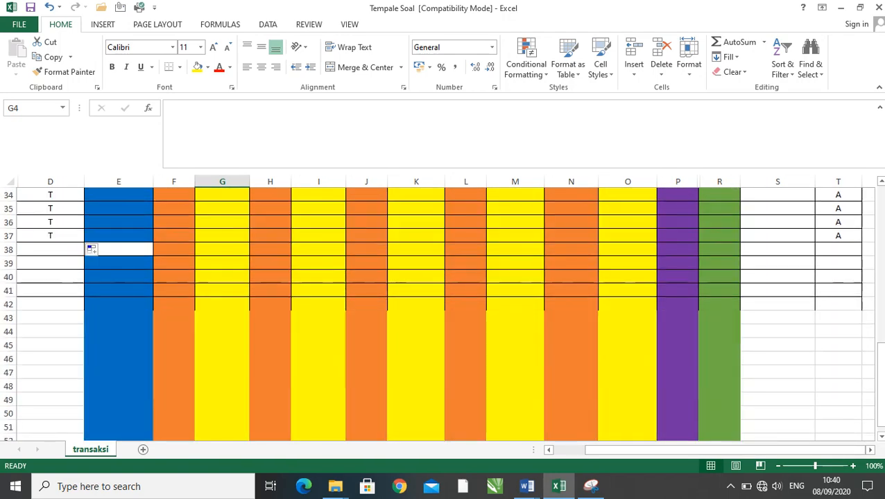
pyautogui.scroll(11, 444, 312)
pyautogui.moveTo(624, 449); pyautogui.dragTo(594, 449)
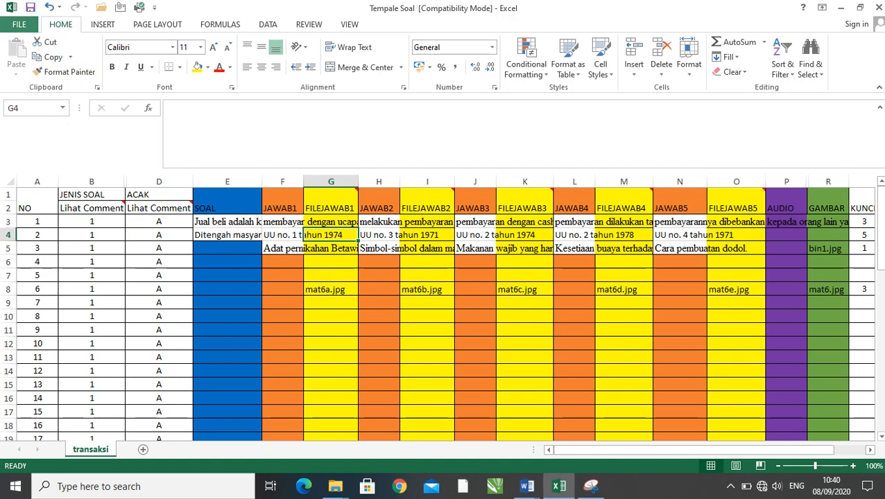
# - Begin saving the workbook under a new name in the INPUT SOAL folder, replacing the file name with "soal"
pyautogui.click(18, 25)
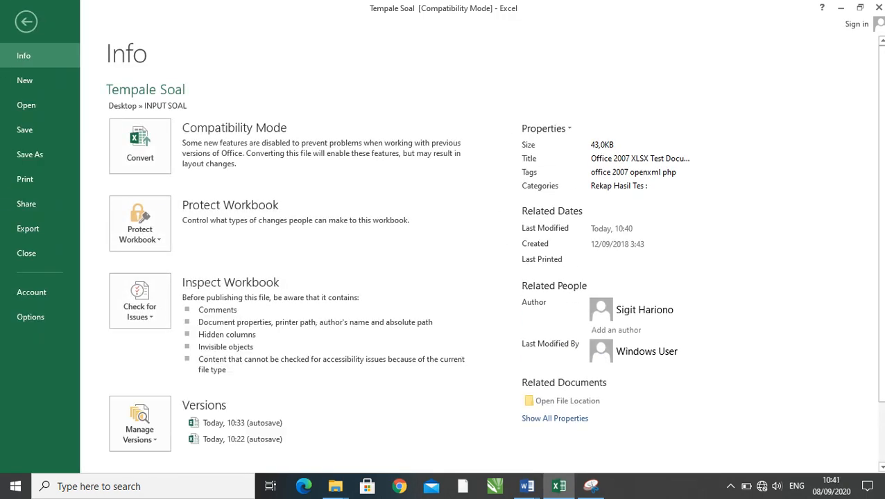
pyautogui.click(30, 154)
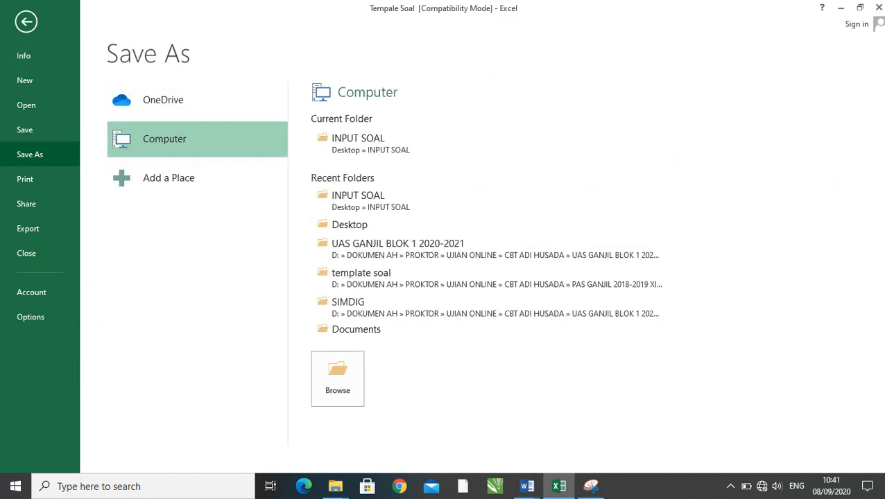
pyautogui.click(337, 378)
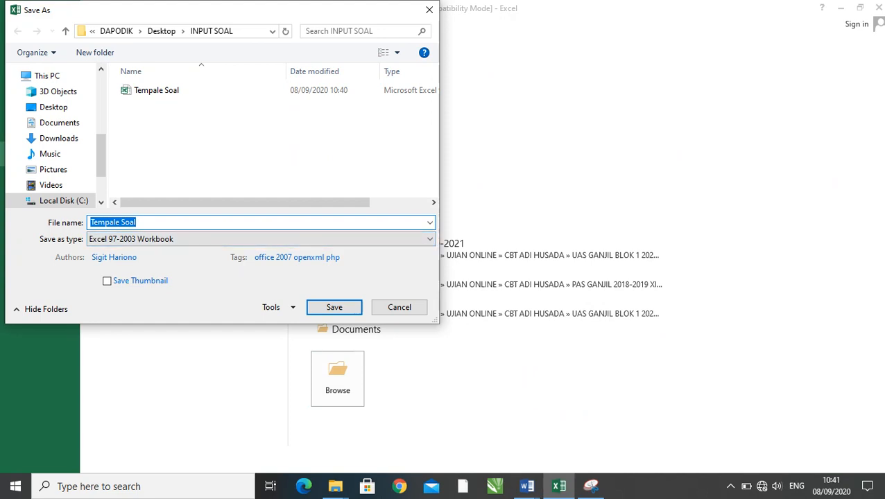
pyautogui.click(136, 222)
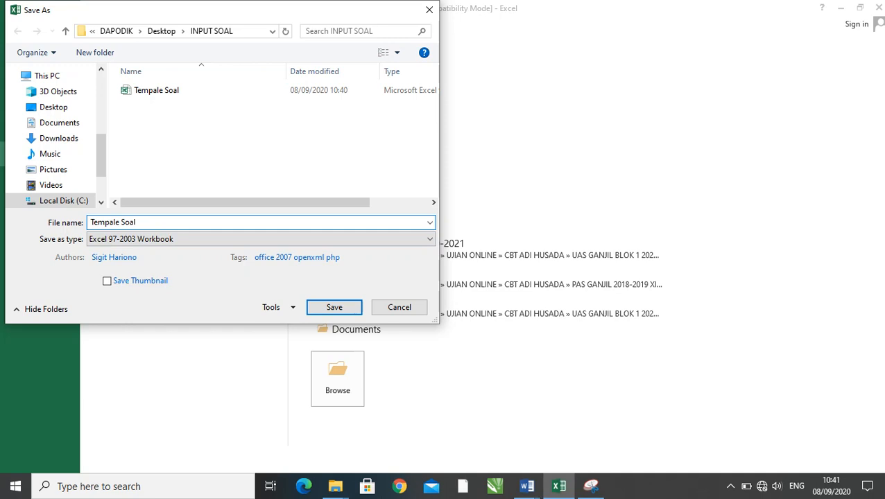
pyautogui.moveTo(137, 223); pyautogui.dragTo(91, 223)
pyautogui.write('soal')
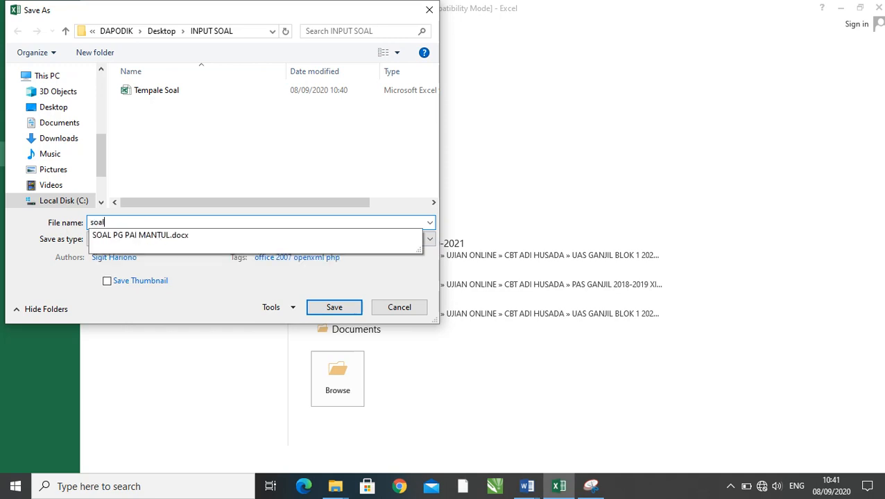
pyautogui.write(' matema')
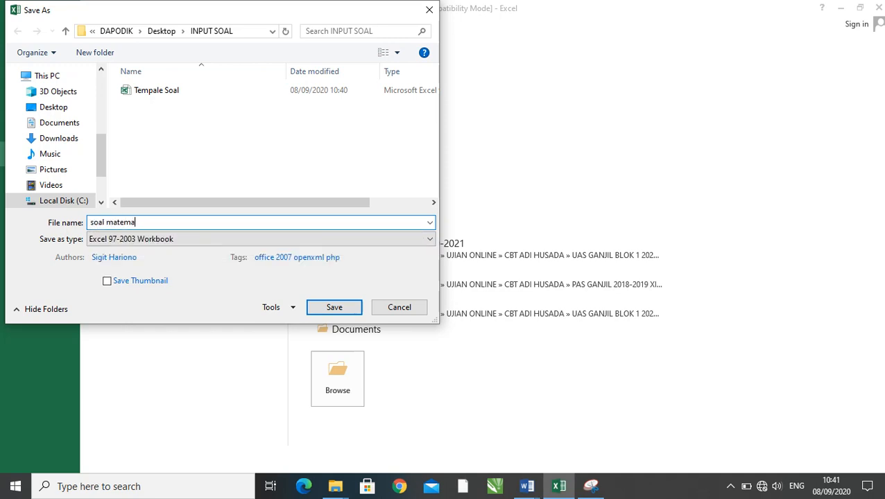
pyautogui.write('tika')
pyautogui.write(' OK')
pyautogui.press('BackSpace')
pyautogui.press('BackSpace')
pyautogui.press('BackSpace')
pyautogui.press('BackSpace')
pyautogui.press('BackSpace')
pyautogui.press('BackSpace')
pyautogui.press('BackSpace')
pyautogui.press('BackSpace')
pyautogui.press('BackSpace')
pyautogui.press('BackSpace')
pyautogui.press('BackSpace')
pyautogui.press('BackSpace')
pyautogui.press('BackSpace')
# - Complete the file name as "soal UAS Matematika Kelas X" and save the workbook
pyautogui.write('Matematika Kelas X')
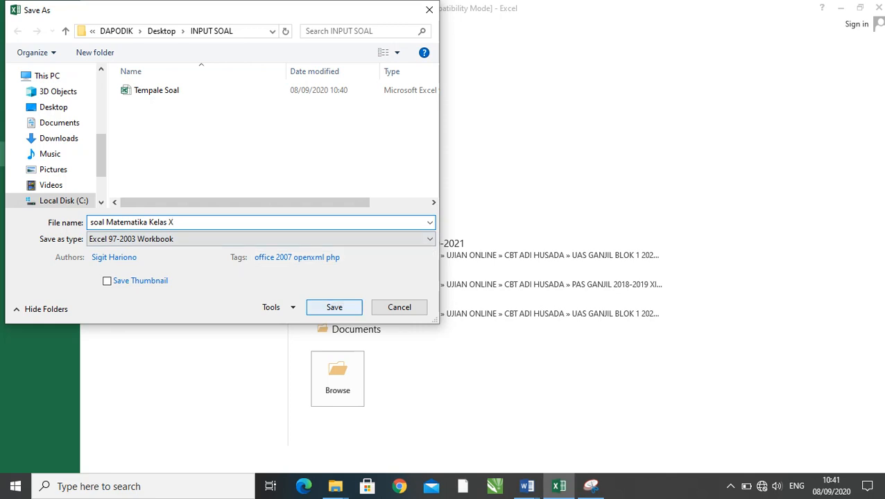
pyautogui.click(106, 223)
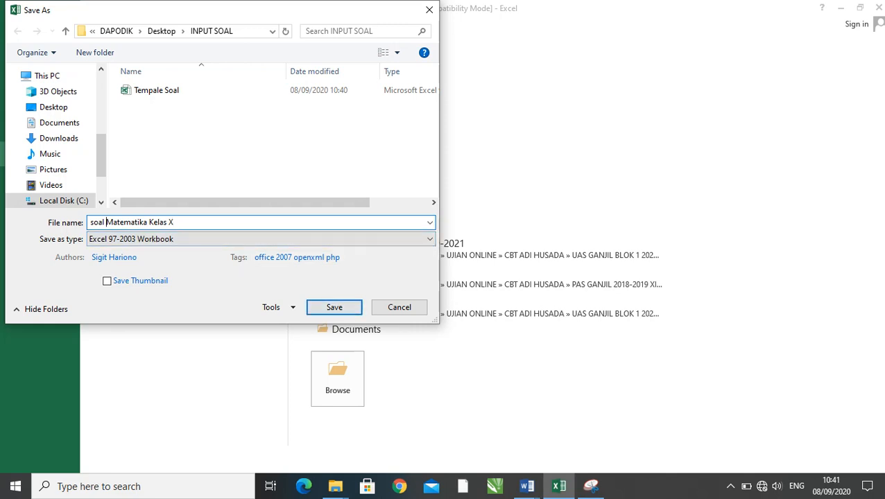
pyautogui.write('UAS')
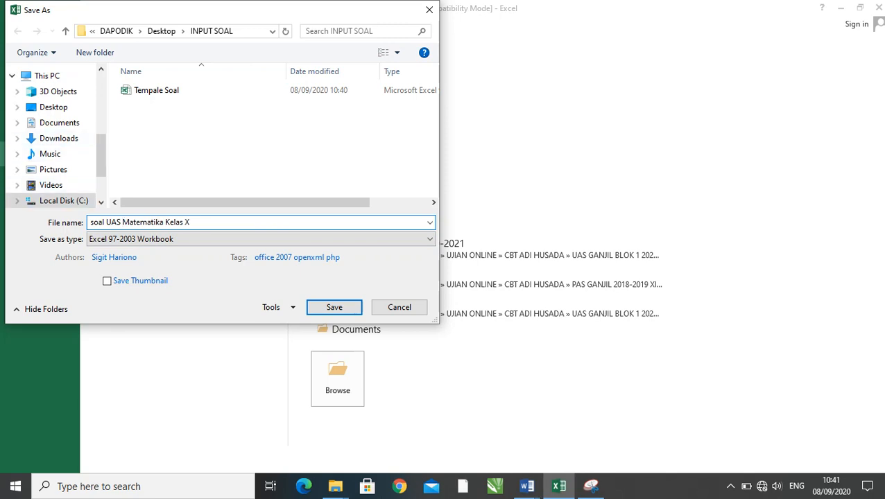
pyautogui.press('Tab')
pyautogui.press('Return')
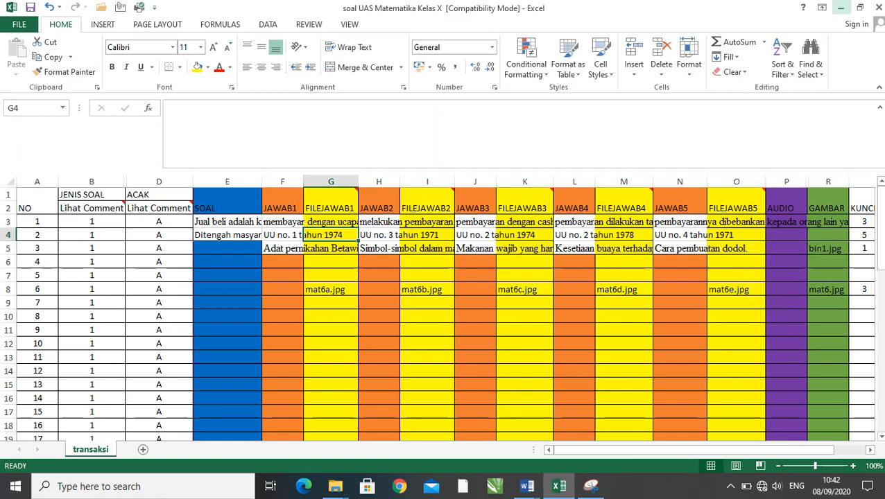
# - Minimise the workbook and the open Word documents, including SOAL PG PAI MANTUL and BAHASA INDO
pyautogui.click(840, 8)
pyautogui.click(841, 7)
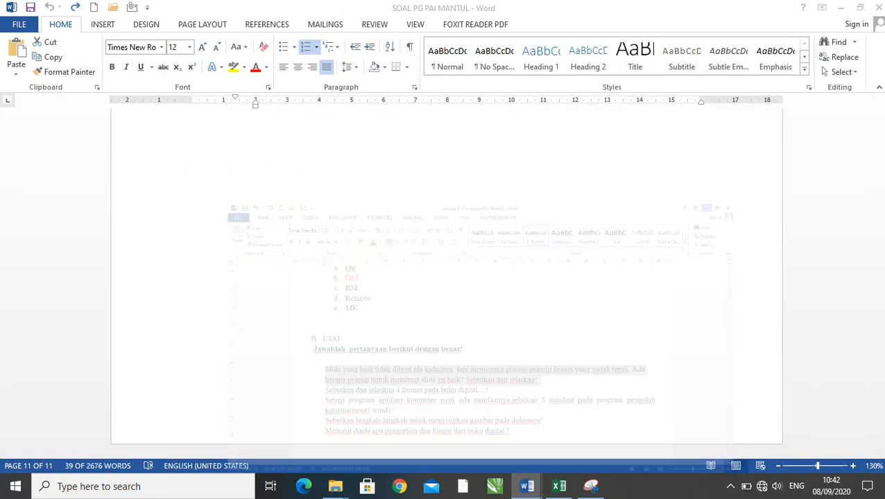
pyautogui.click(840, 8)
pyautogui.click(812, 6)
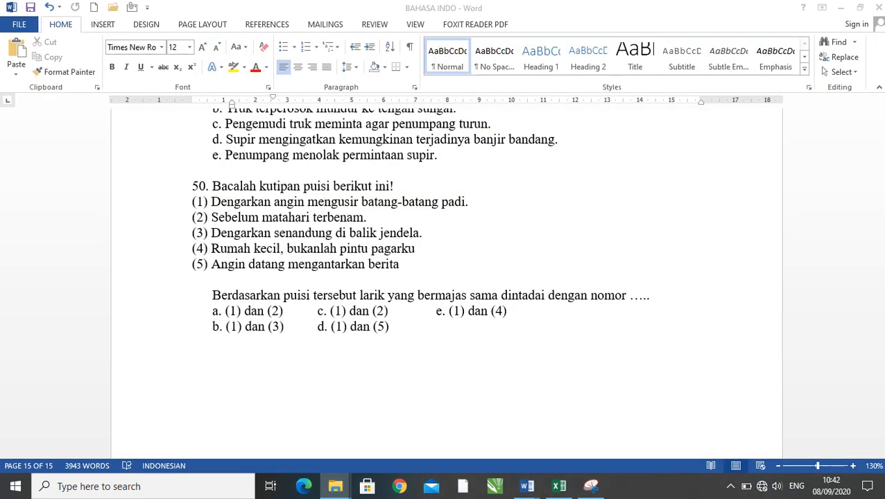
pyautogui.click(840, 8)
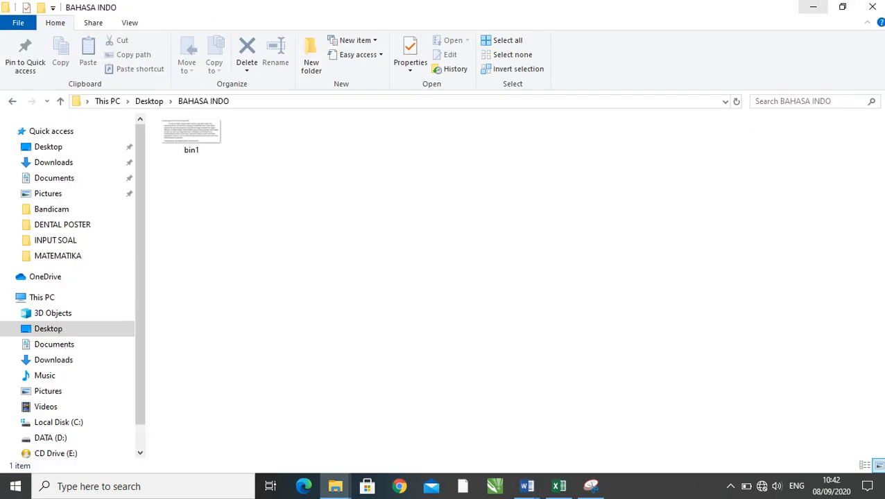
# - Close the open folder windows, including BAHASA INDO, and the Snipping Tool to clear the desktop
pyautogui.click(872, 7)
pyautogui.click(875, 7)
pyautogui.click(877, 7)
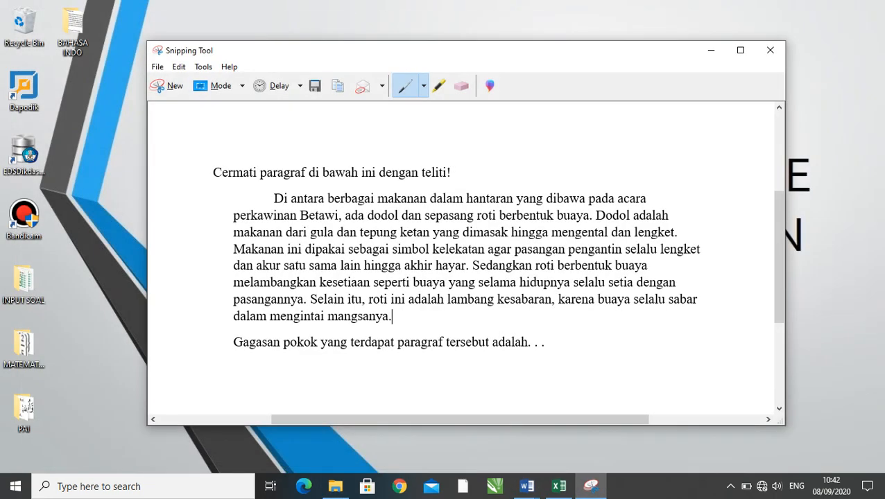
pyautogui.click(769, 50)
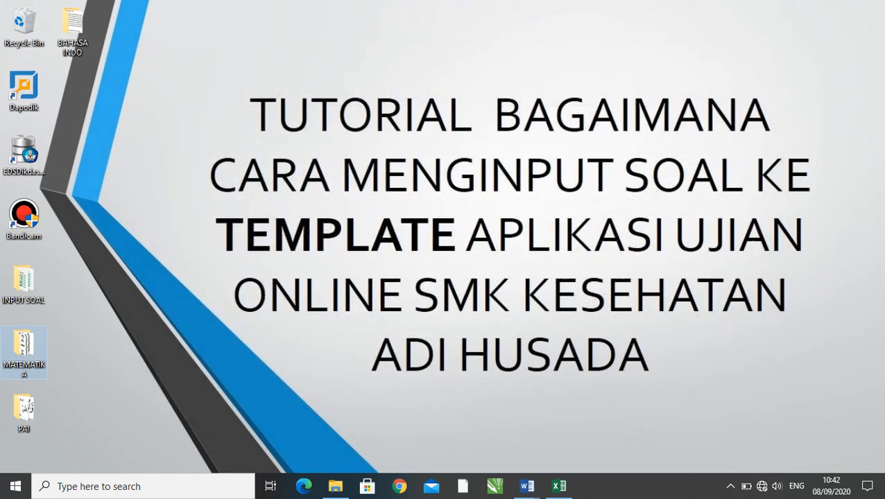